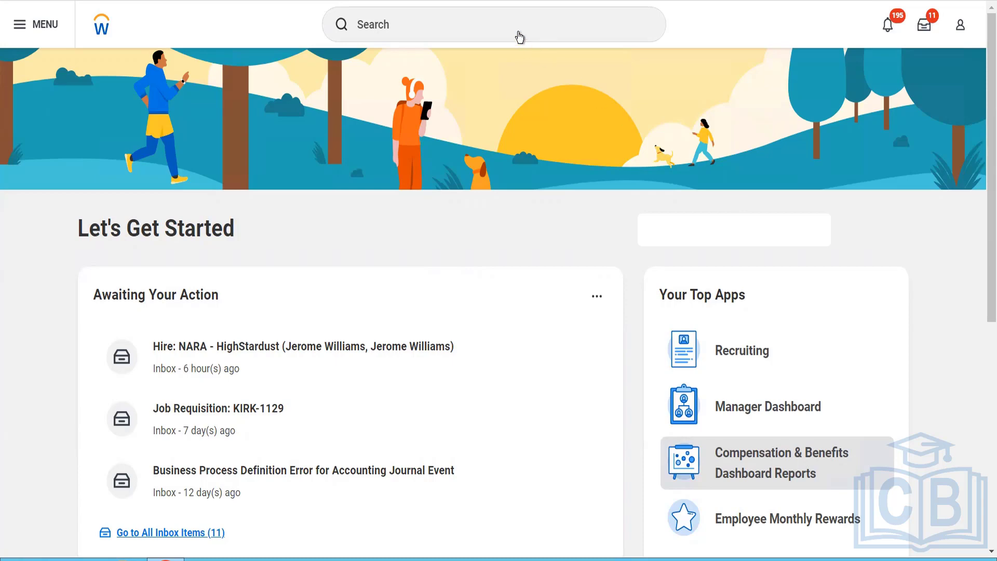
# Step: Search for "Bp: Customer Contract", open the Customer Contract Event (Default Definition) business process and show its security group restrictions
pyautogui.click(519, 37)
pyautogui.write('Bp:')
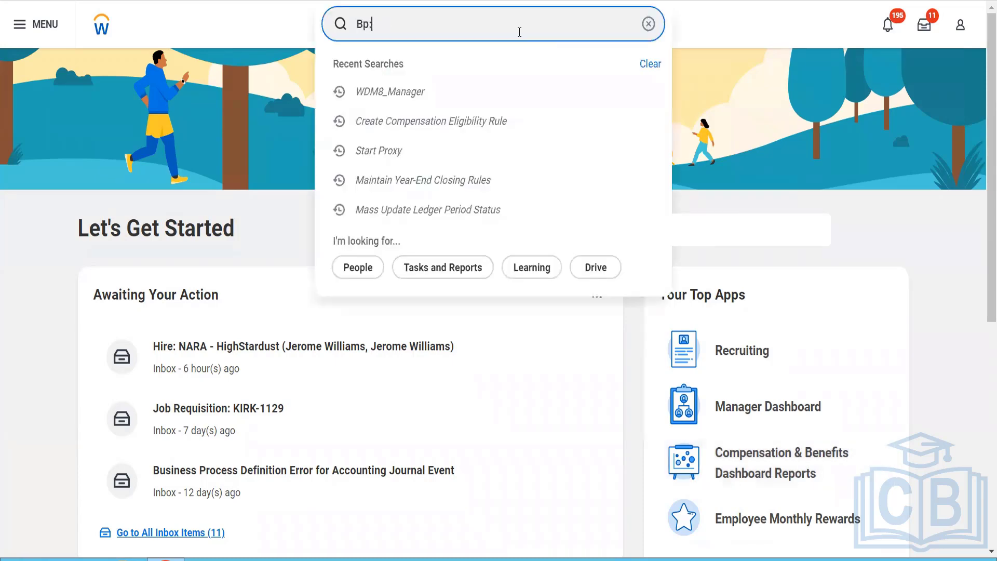
pyautogui.write(' Customer Contract')
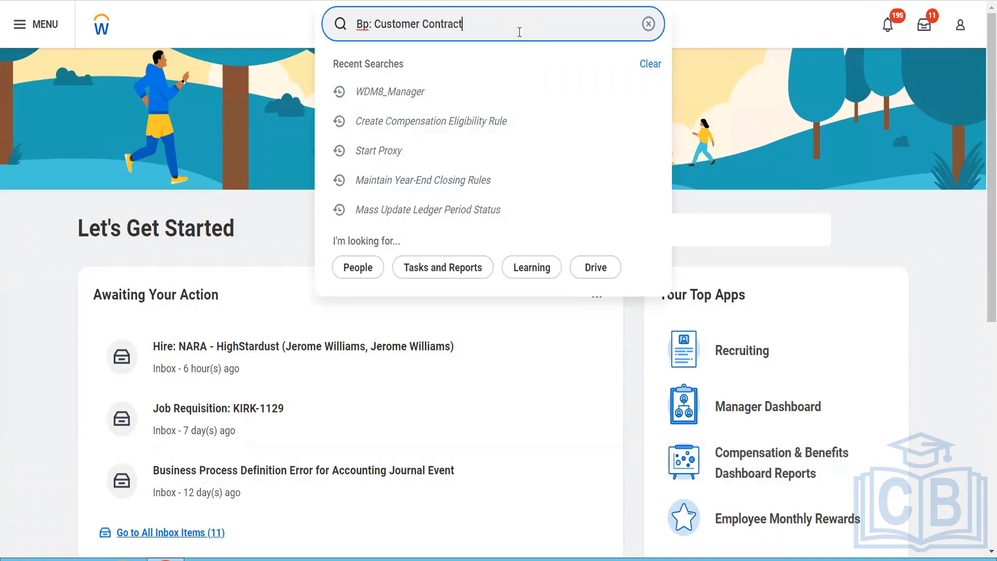
pyautogui.press('Return')
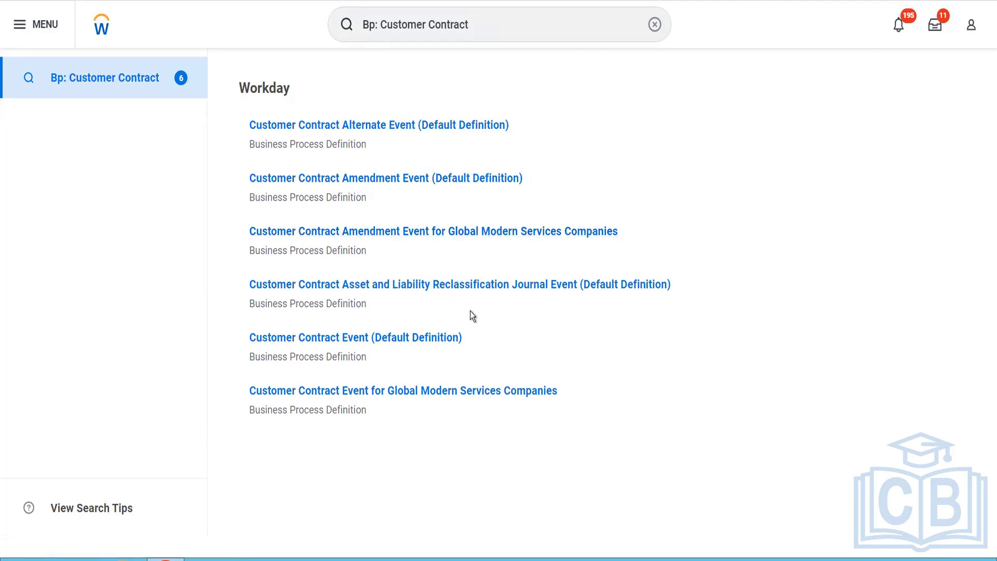
pyautogui.click(413, 338)
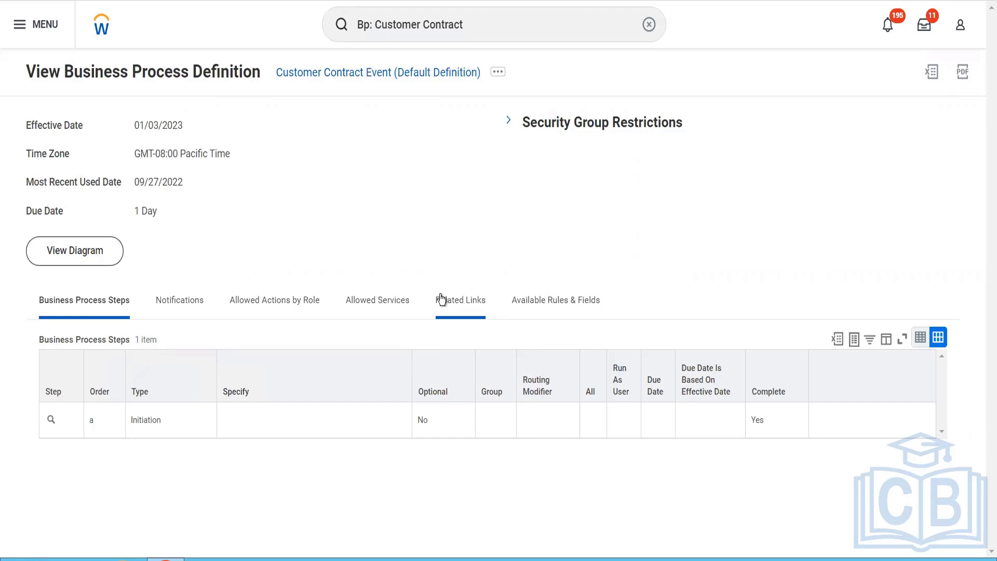
pyautogui.click(509, 122)
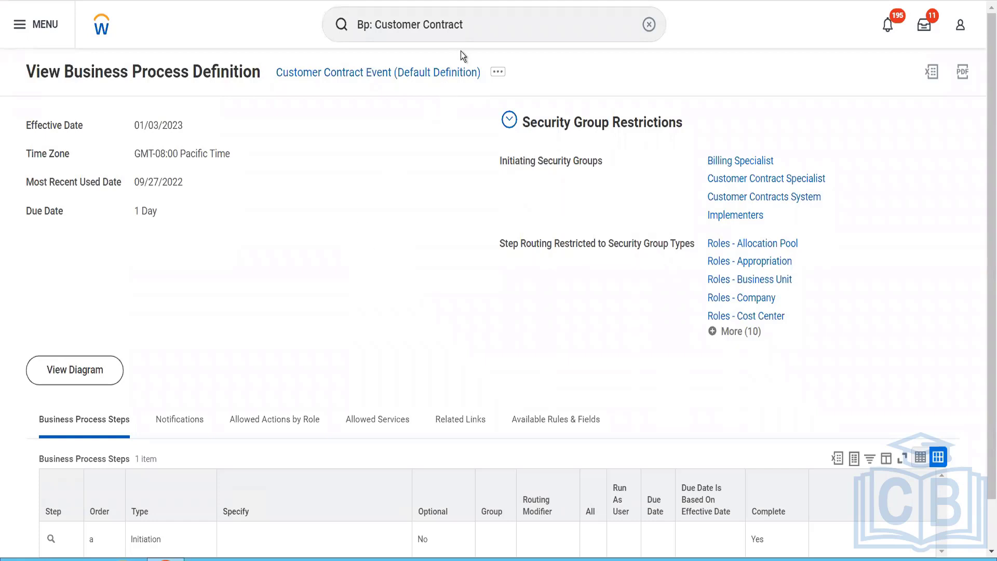
# Step: Find the Create Customer Contract task by searching for "cr cust contra" and open it
pyautogui.click(473, 27)
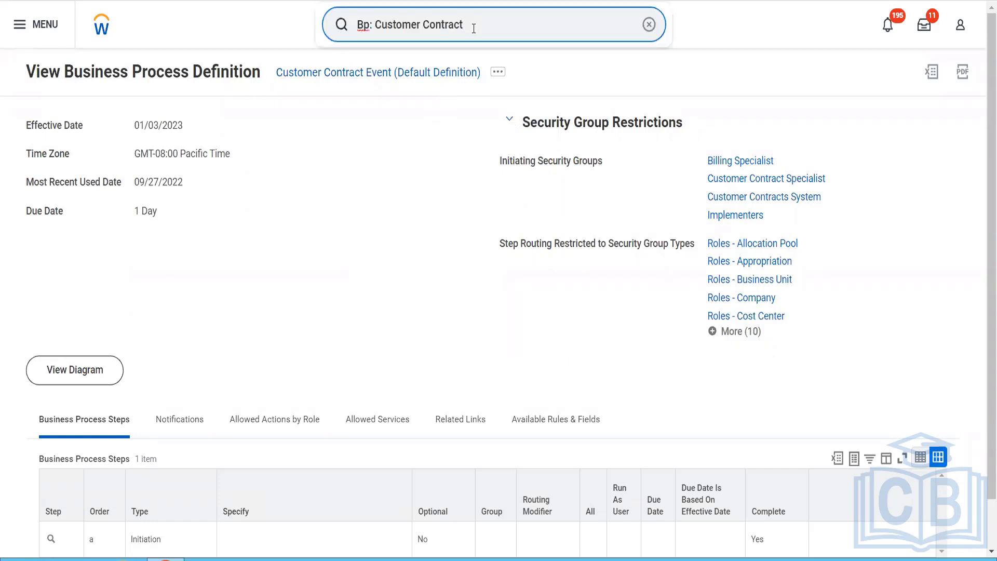
pyautogui.moveTo(474, 28); pyautogui.dragTo(325, 40)
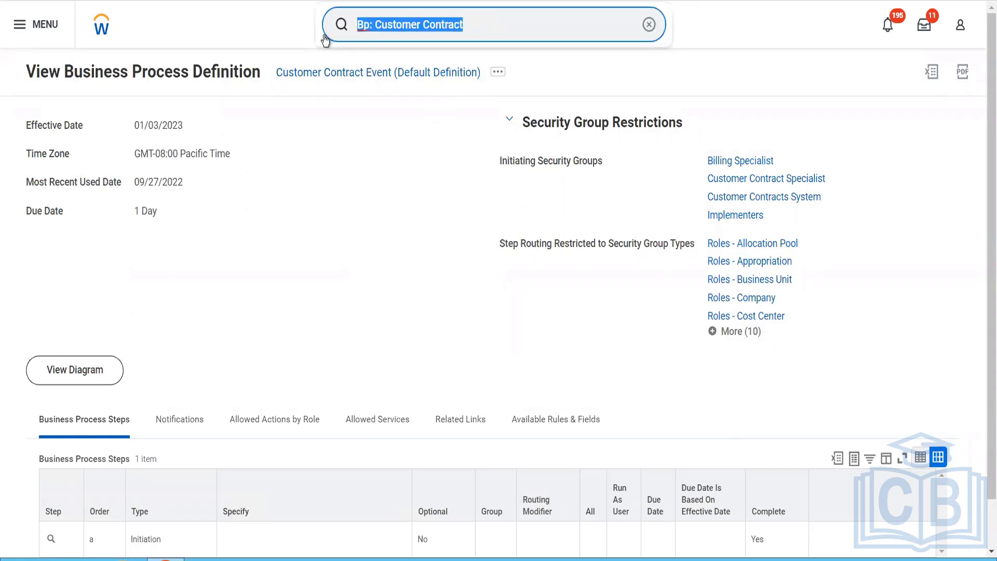
pyautogui.write('cr cu')
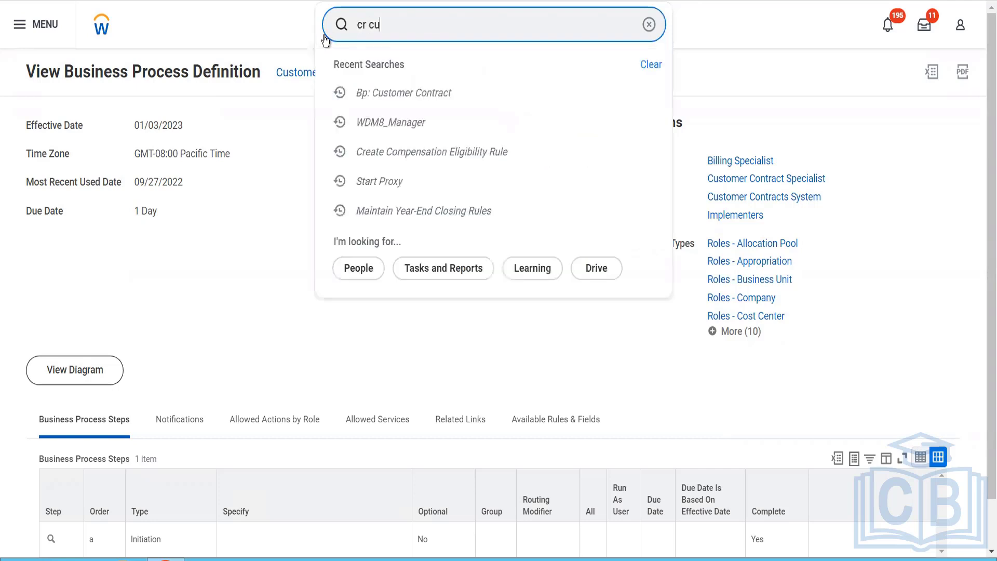
pyautogui.write('st c')
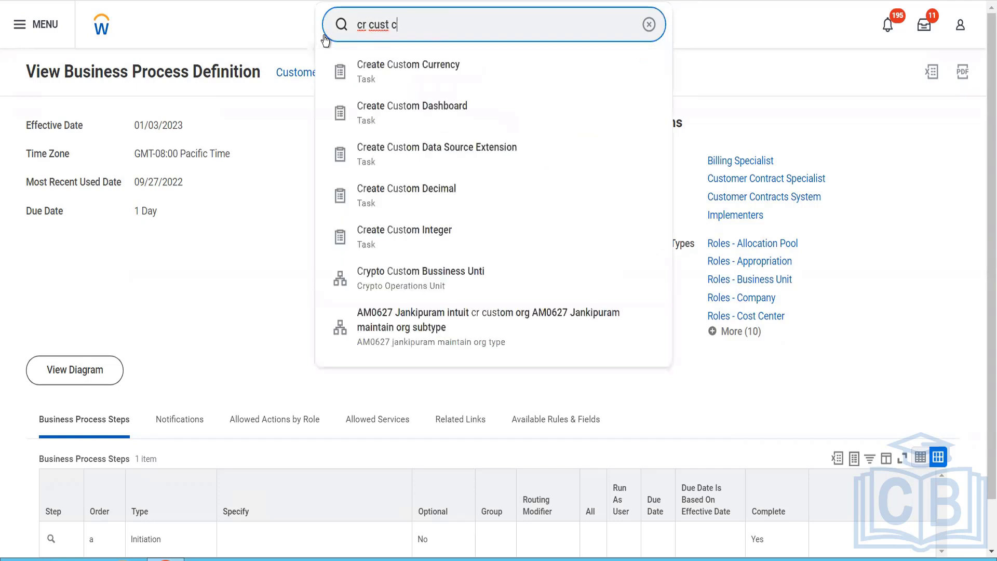
pyautogui.write('ontra')
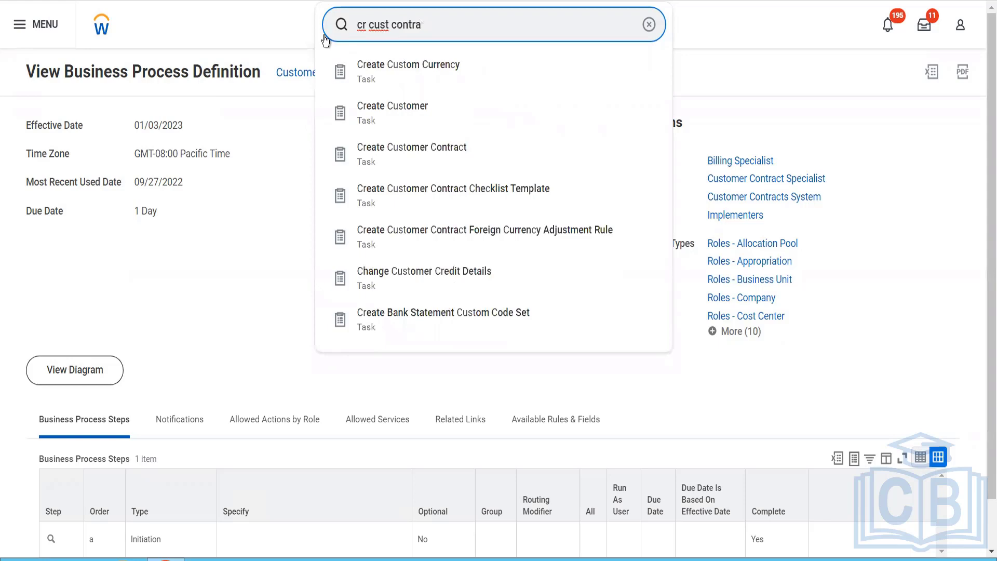
pyautogui.click(400, 80)
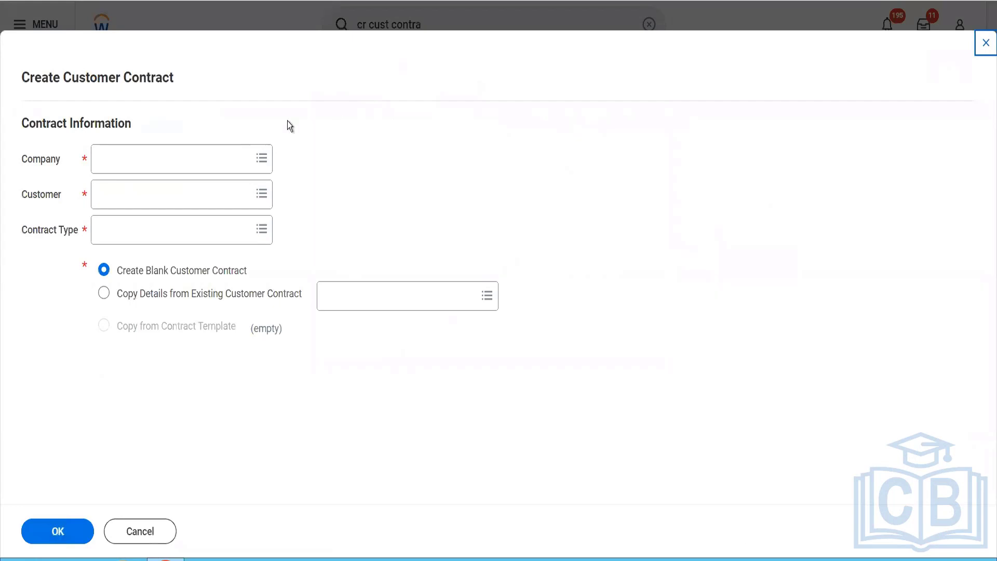
# Step: Set the contract's company to BGC Blinkit Grocery Delivery and its customer to Reliance Hotels
pyautogui.click(177, 153)
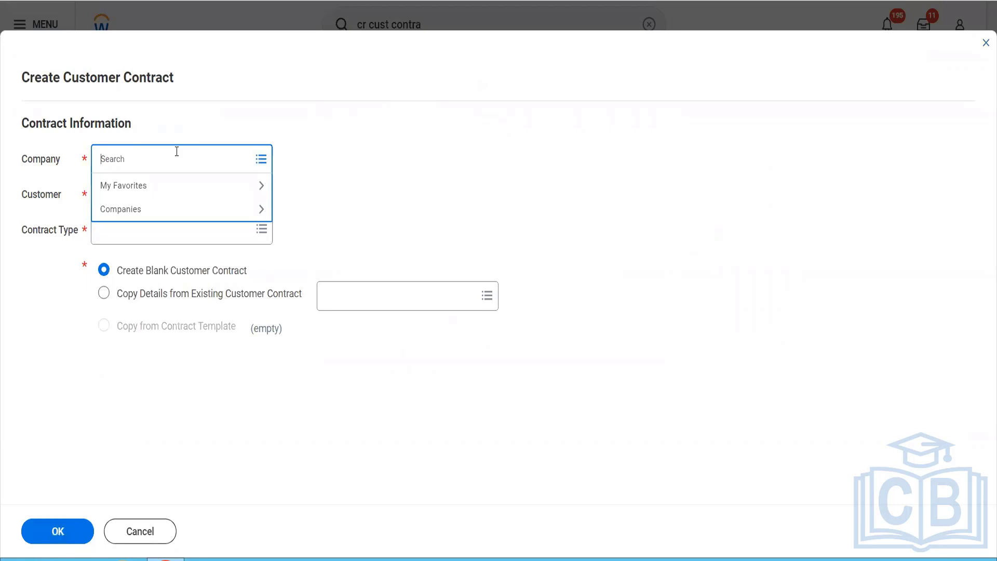
pyautogui.write('bgc')
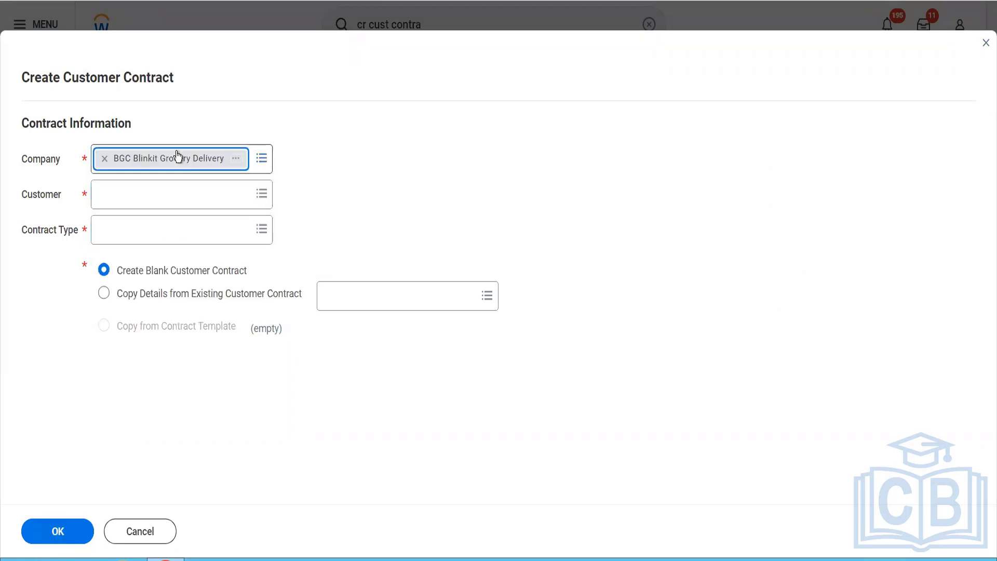
pyautogui.click(143, 198)
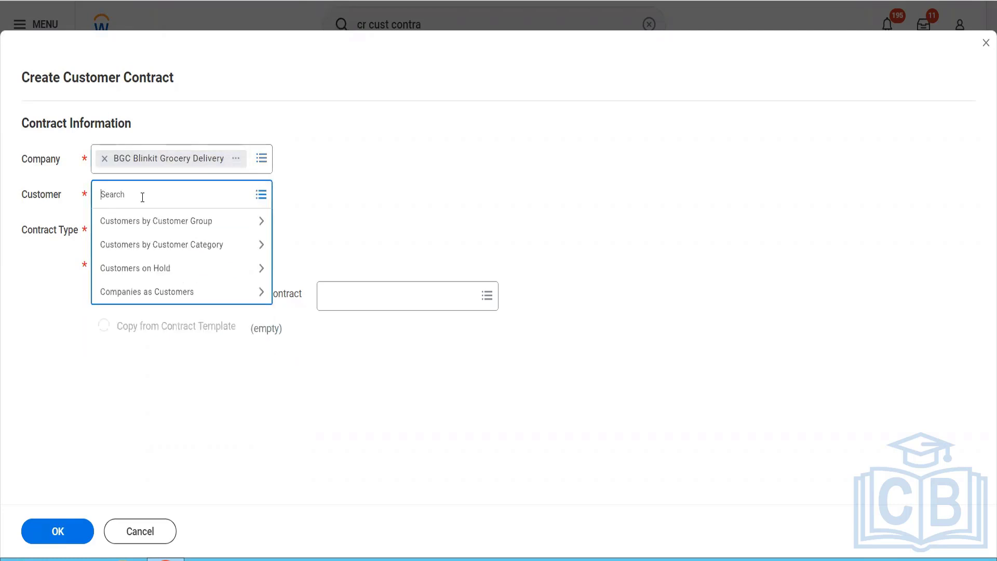
pyautogui.write('rel hotel')
pyautogui.press('Return')
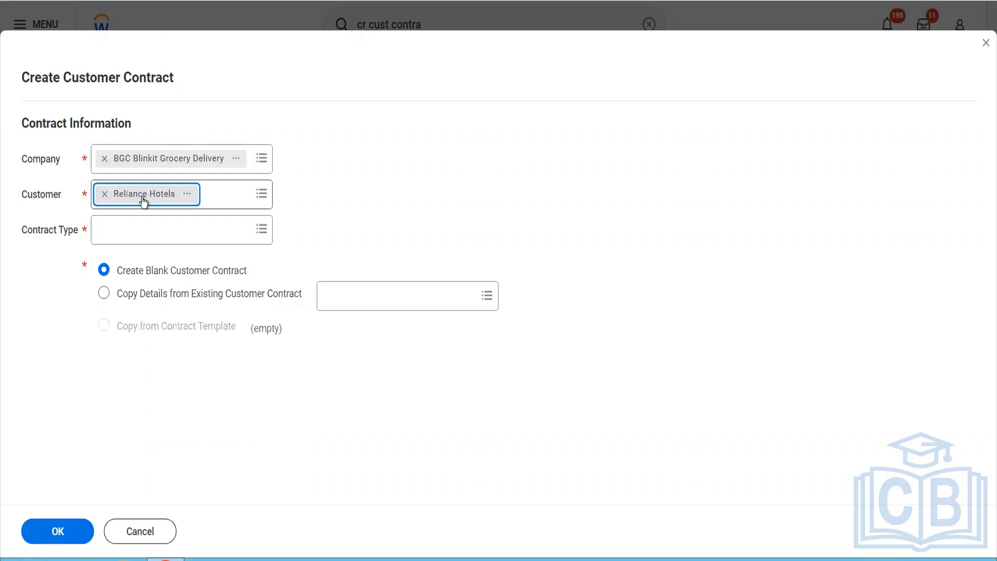
# Step: Choose Master as the contract type and proceed with creating a blank customer contract
pyautogui.click(141, 231)
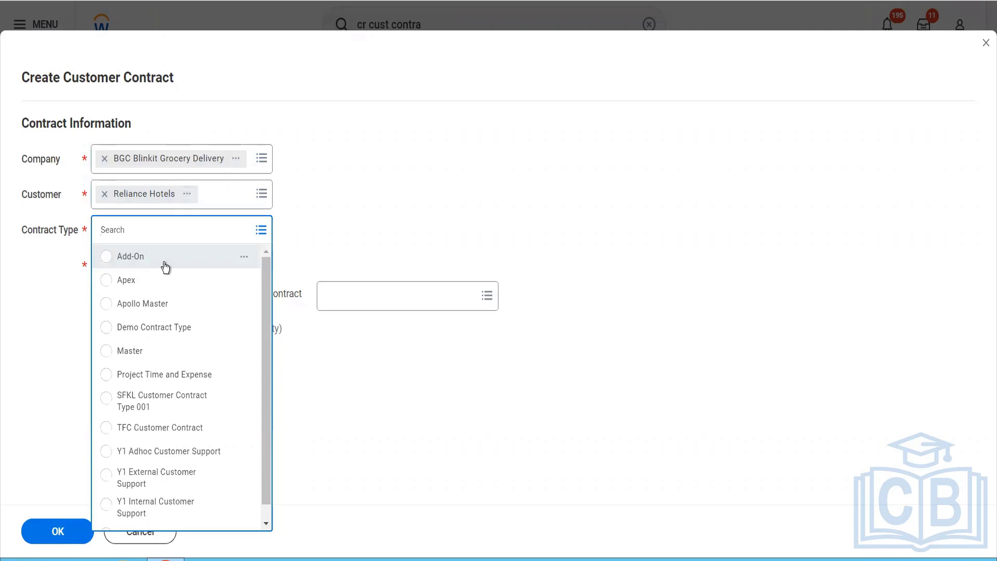
pyautogui.click(124, 359)
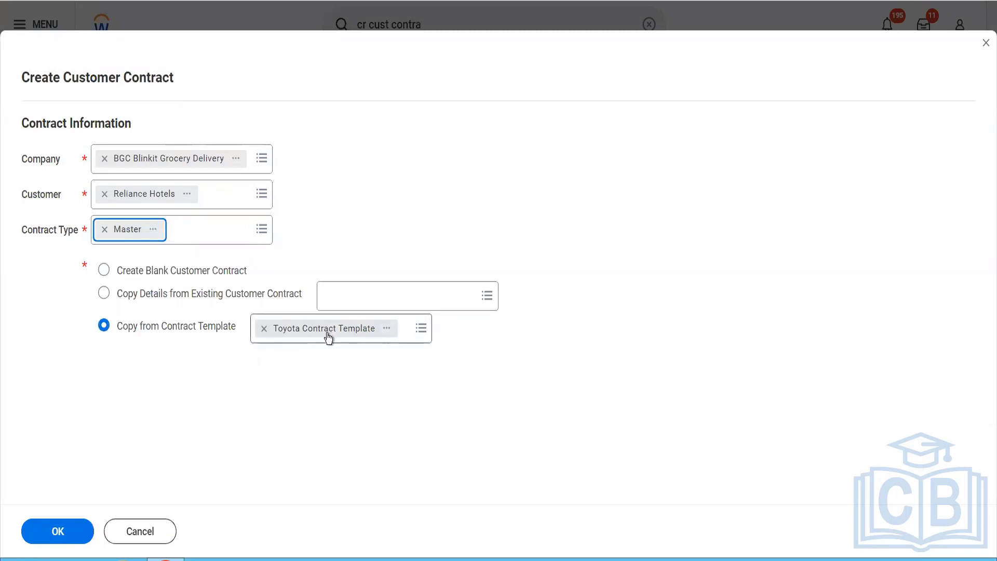
pyautogui.click(136, 271)
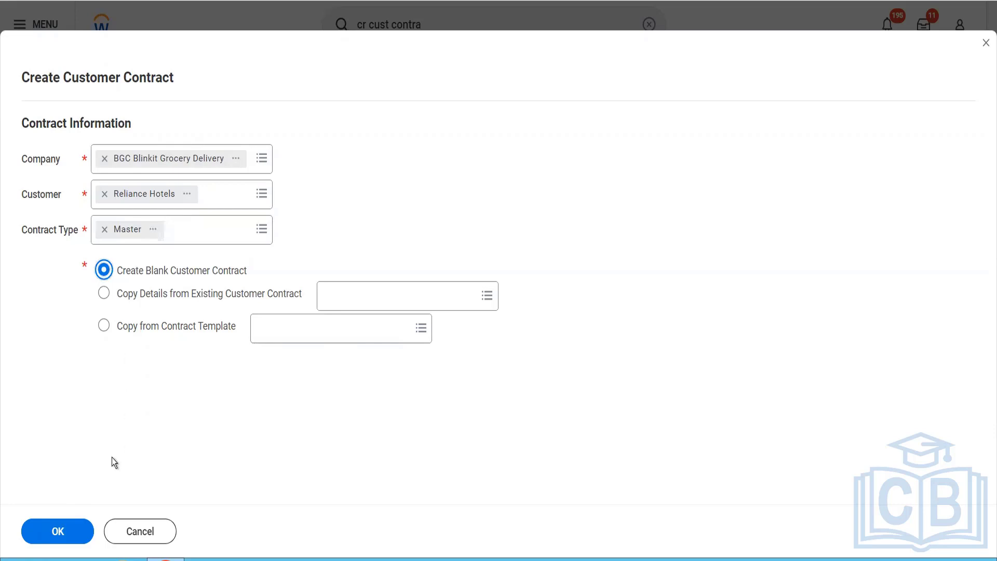
pyautogui.click(67, 531)
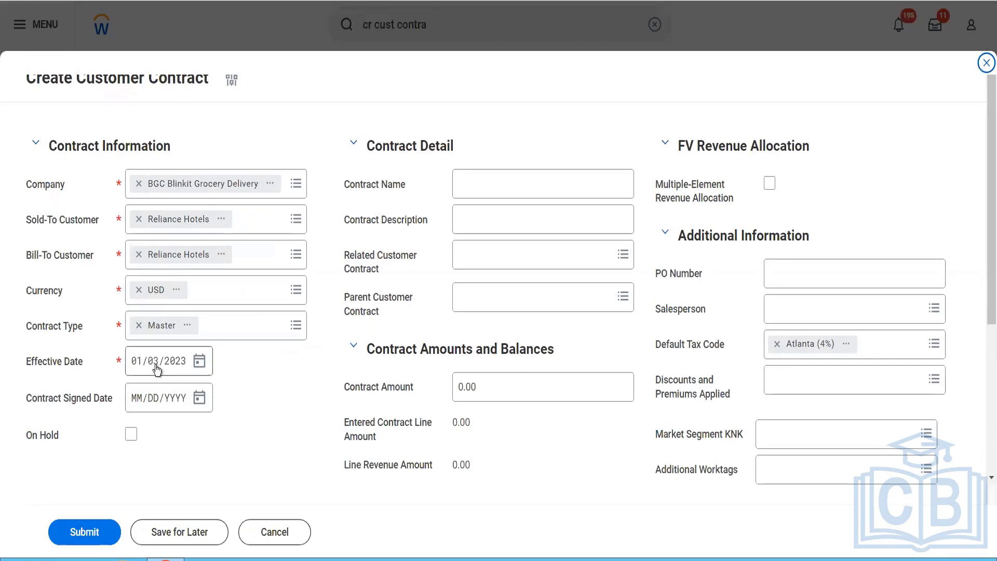
# Step: Set both the contract's effective date and its contract signed date to 01/01/2023
pyautogui.moveTo(157, 369)
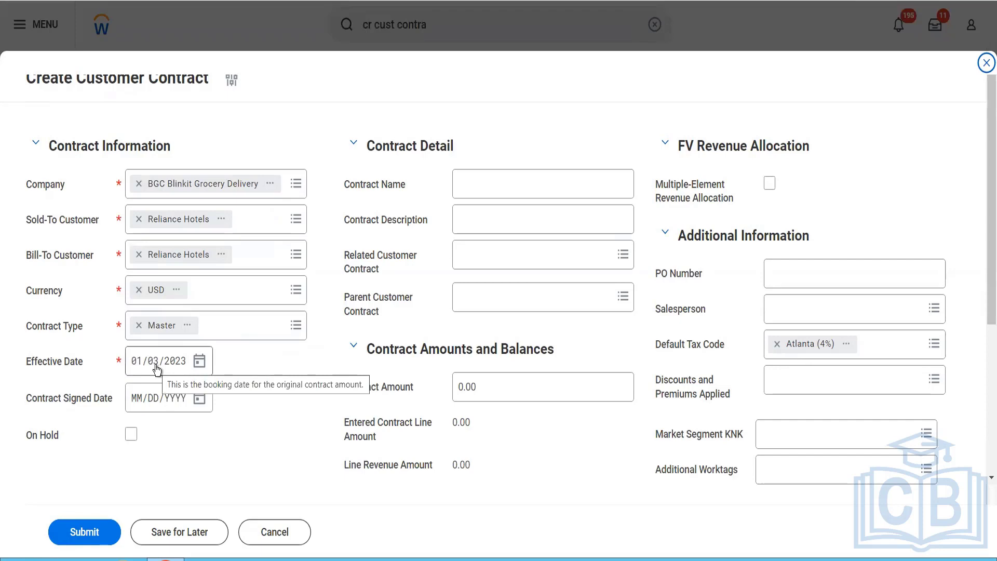
pyautogui.click(157, 369)
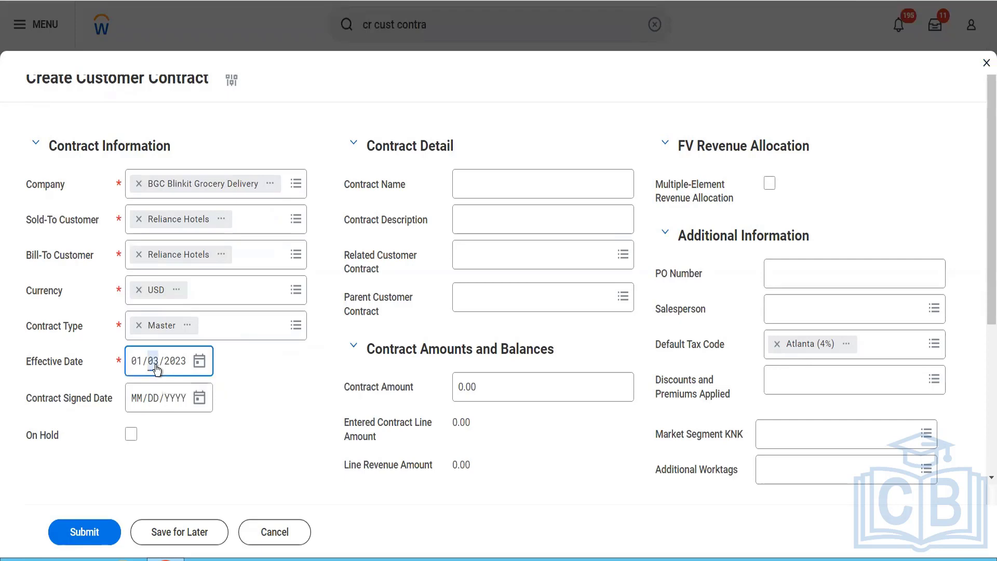
pyautogui.write('01')
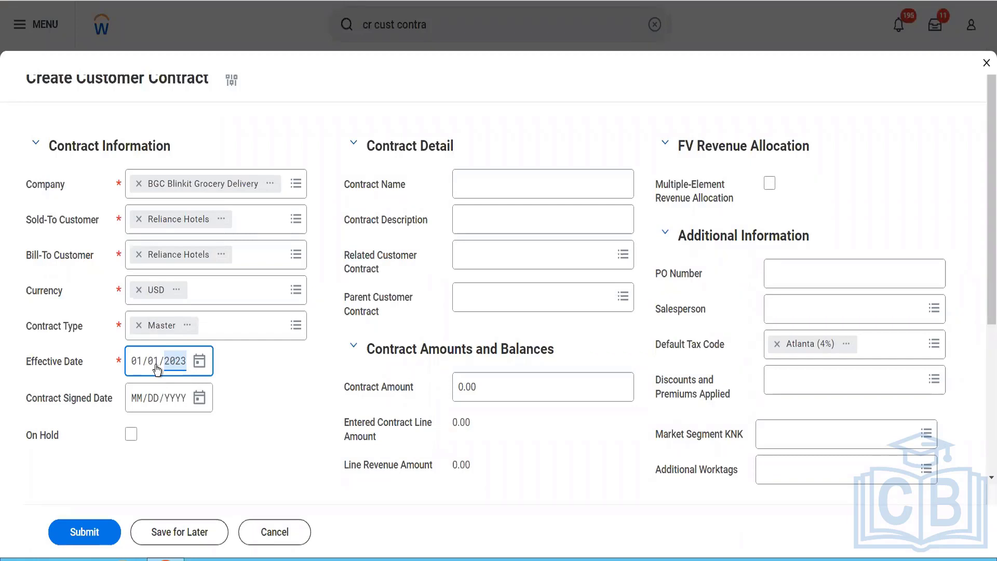
pyautogui.click(129, 397)
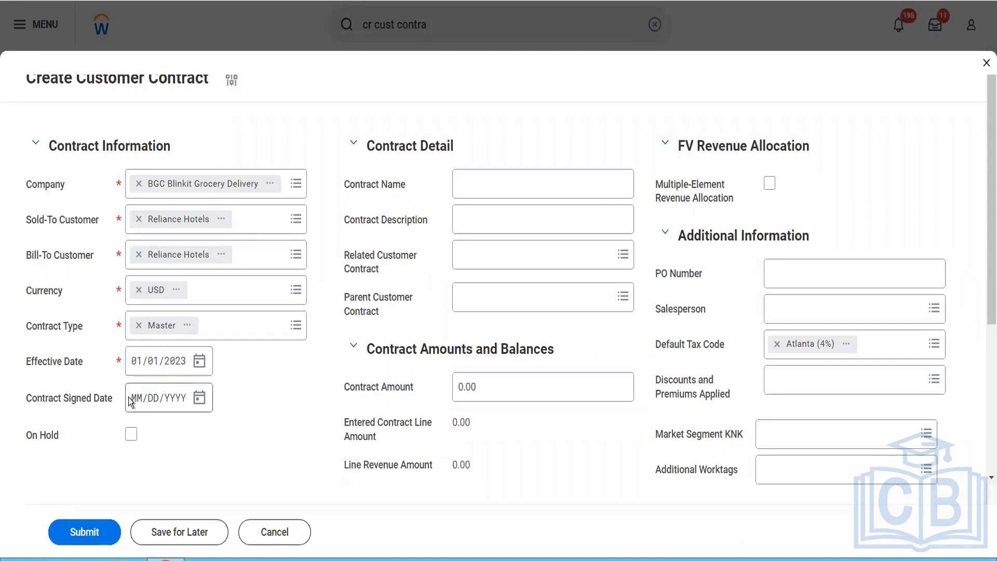
pyautogui.click(137, 403)
pyautogui.write('01/01/')
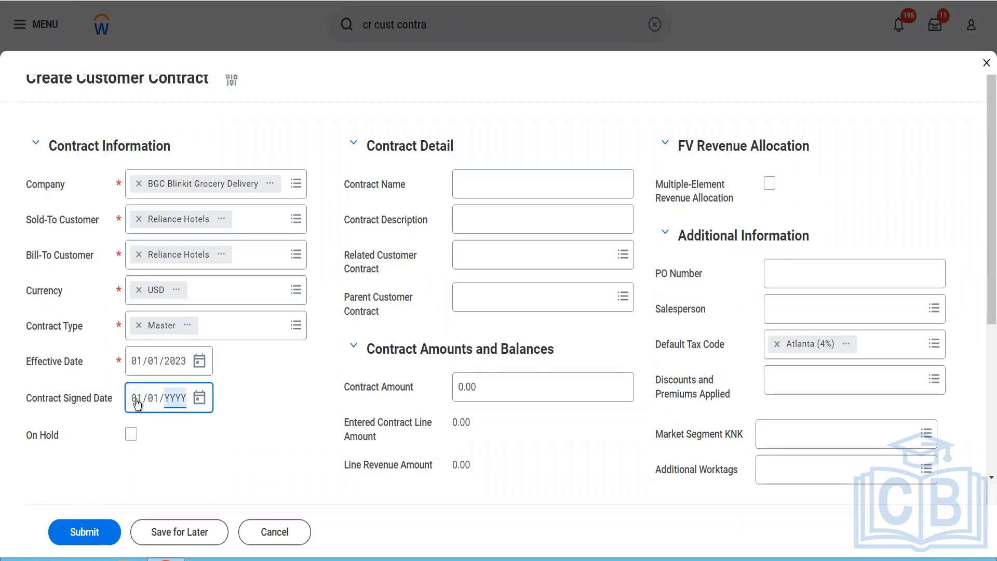
pyautogui.write('2023')
# Step: Name the contract "Blinkit First Customer Contract"
pyautogui.click(495, 196)
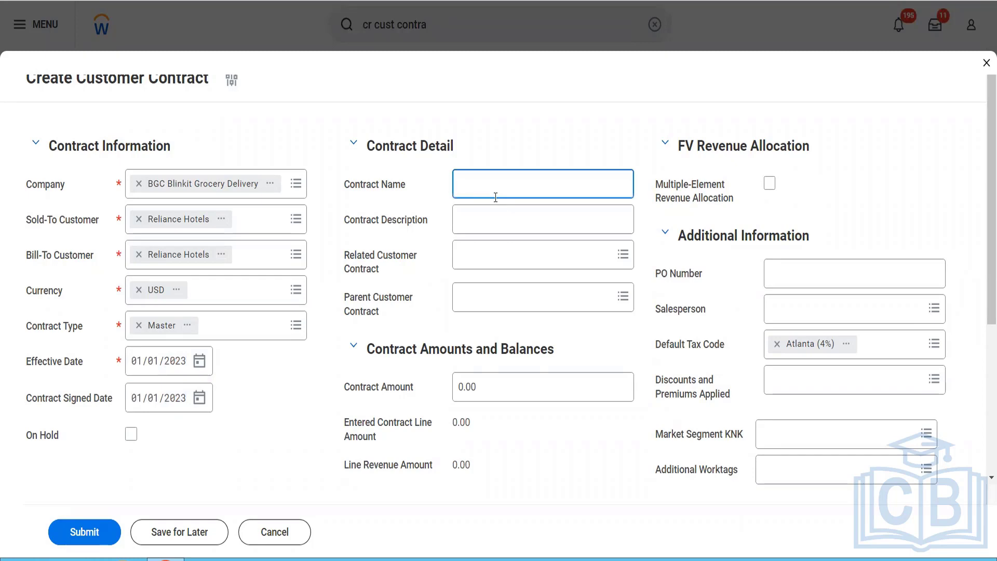
pyautogui.write('Blinnkit')
pyautogui.press('BackSpace')
pyautogui.press('BackSpace')
pyautogui.press('BackSpace')
pyautogui.write('kit First Customer Contract')
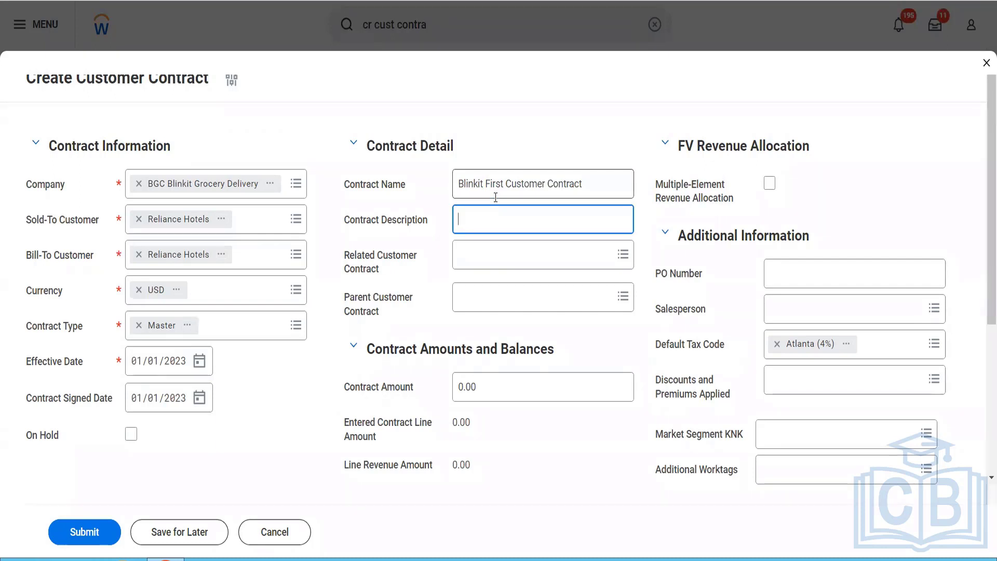
# Step: Enter the contract description "This is to test how the customer contract works in the system"
pyautogui.write('This is to test how the customer c')
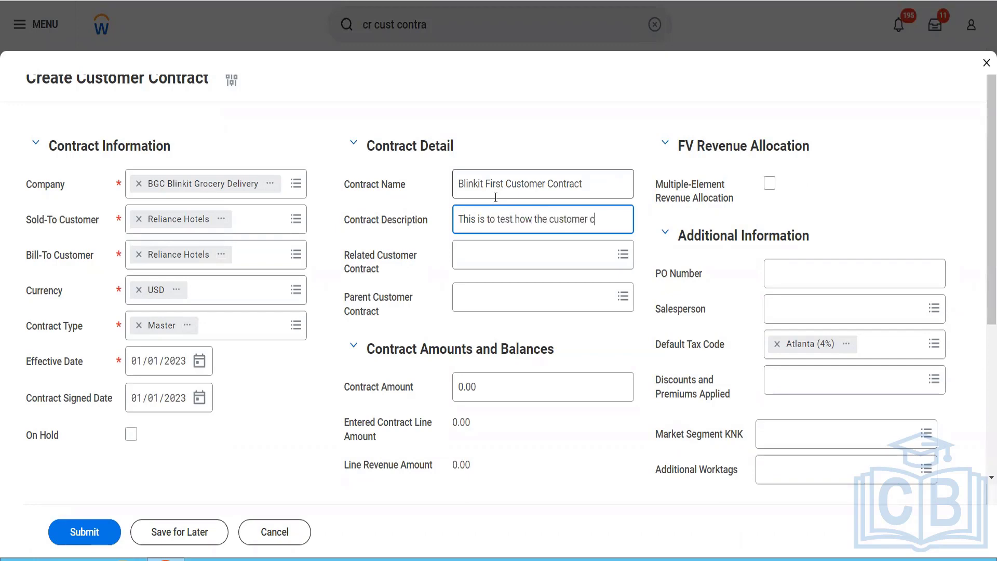
pyautogui.write('ontract works ion the')
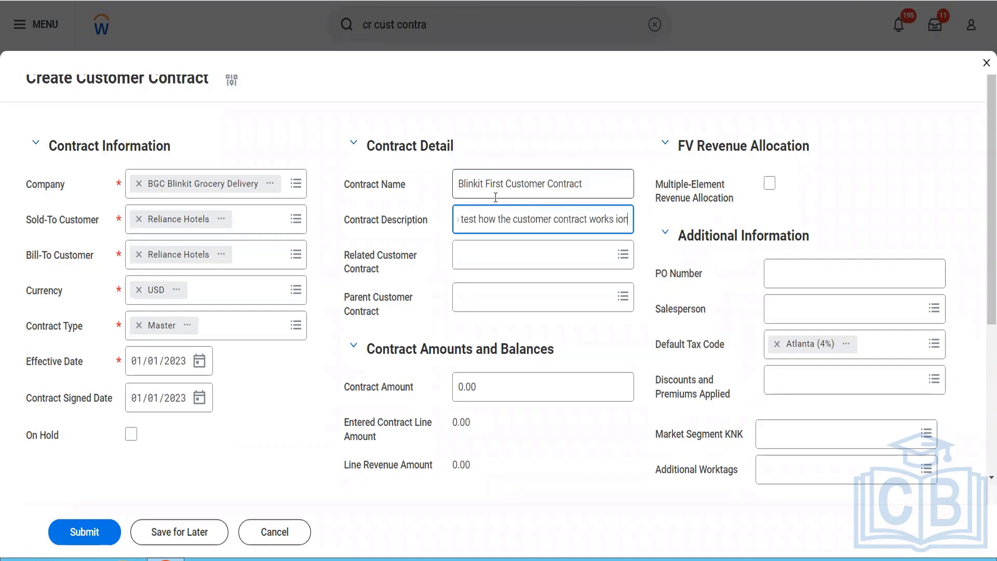
pyautogui.press('BackSpace')
pyautogui.press('BackSpace')
pyautogui.press('BackSpace')
pyautogui.press('BackSpace')
pyautogui.press('BackSpace')
pyautogui.press('BackSpace')
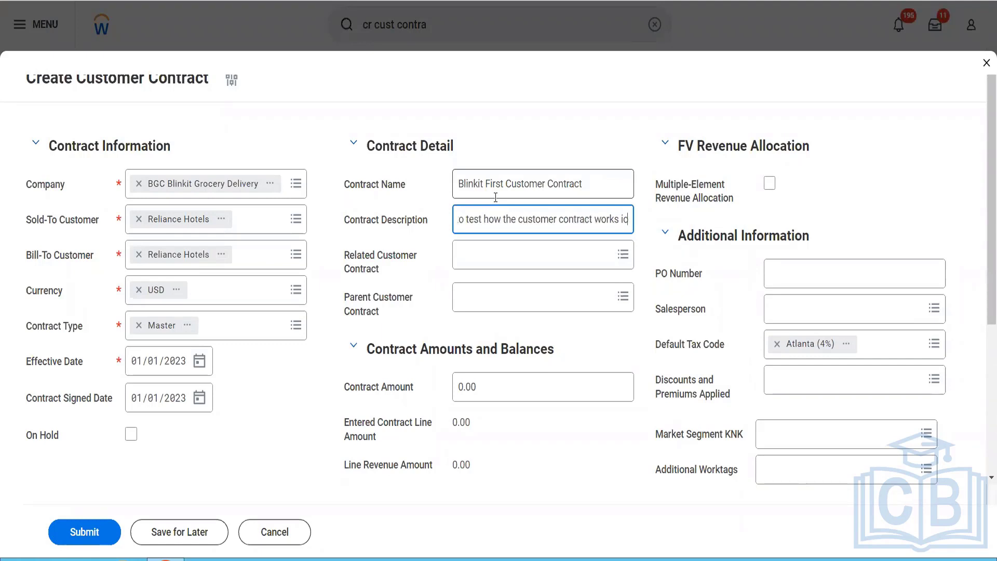
pyautogui.write('n the system')
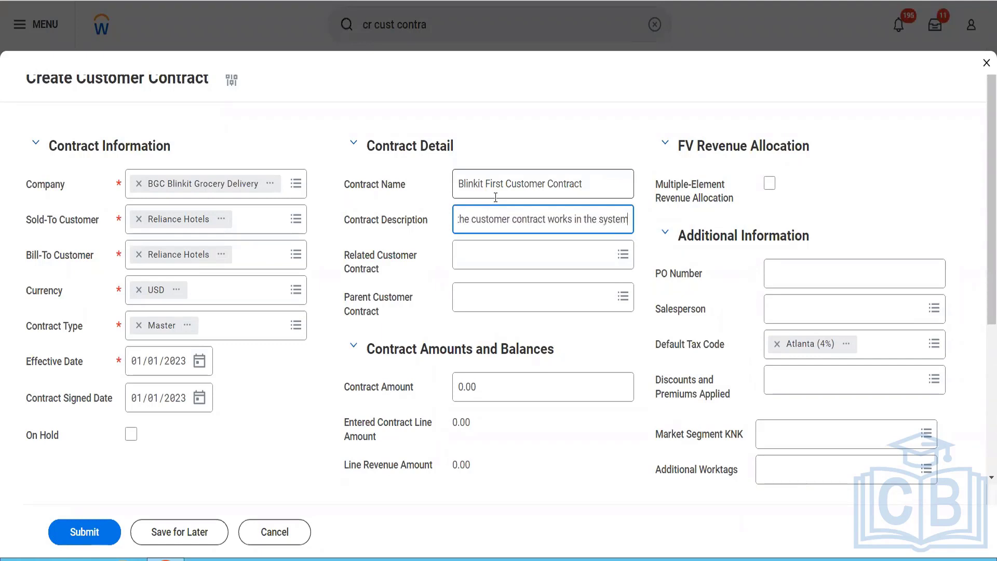
pyautogui.press('Tab')
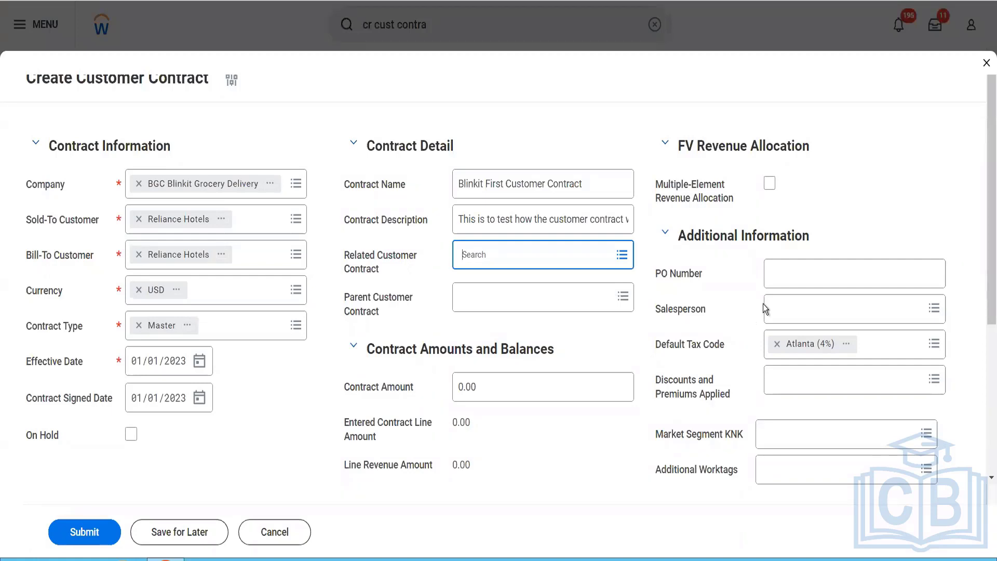
# Step: Enter the PO number in the additional information and assign the Senior Financial Analyst from WD People Insights as salesperson
pyautogui.click(790, 282)
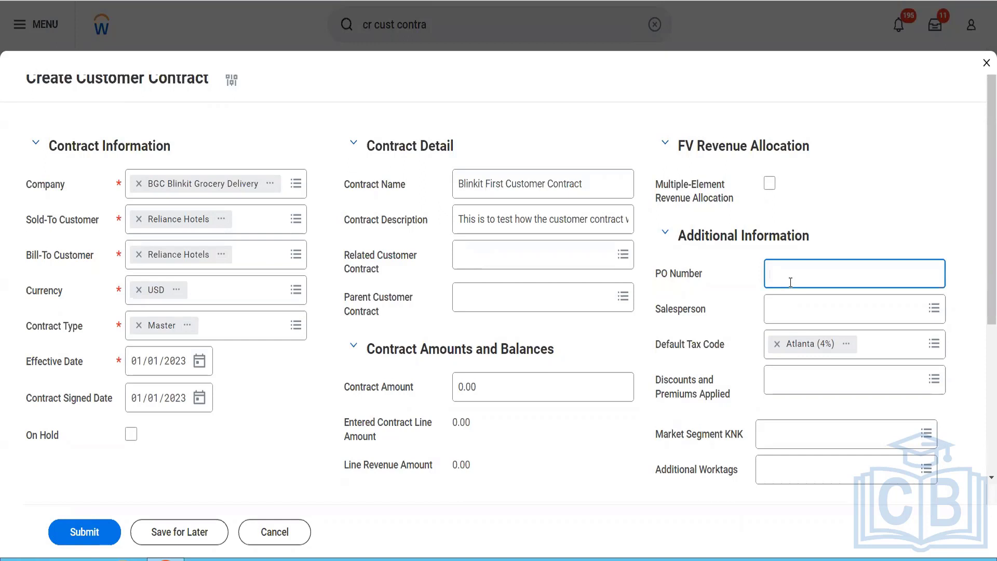
pyautogui.write('454545365')
pyautogui.click(786, 312)
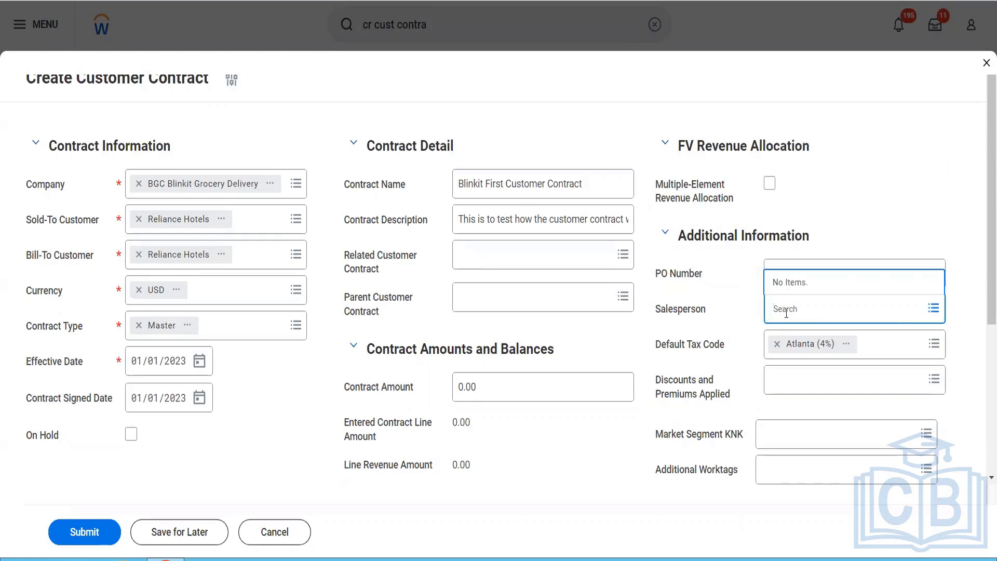
pyautogui.write('ter ser')
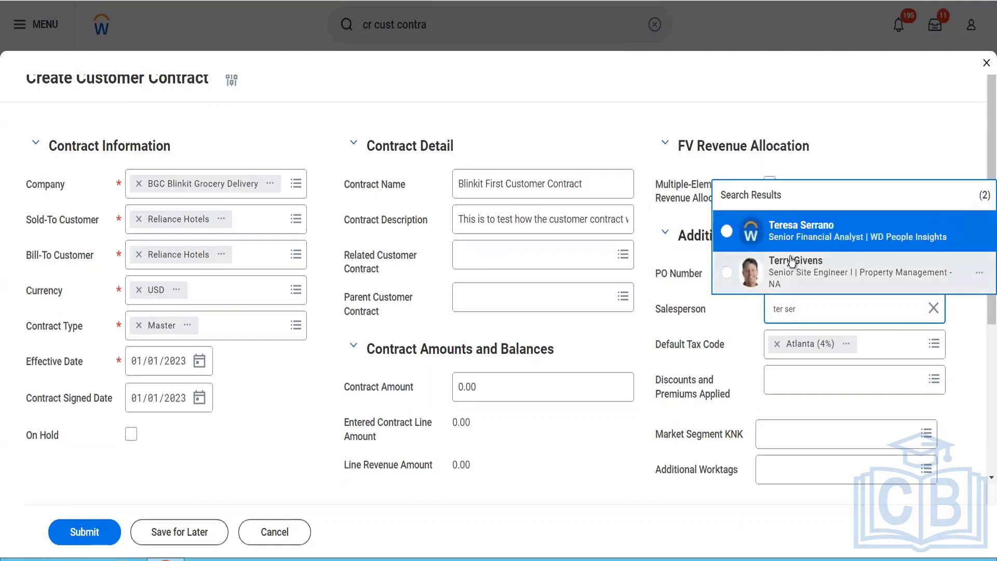
pyautogui.click(795, 232)
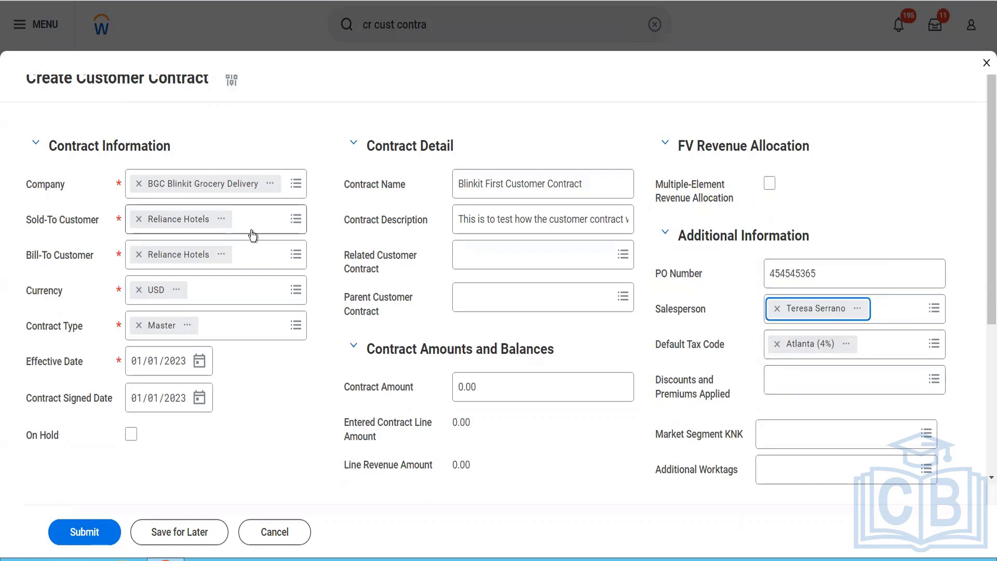
# Step: Clear the default tax code and set the contract amount to 12,000
pyautogui.click(777, 345)
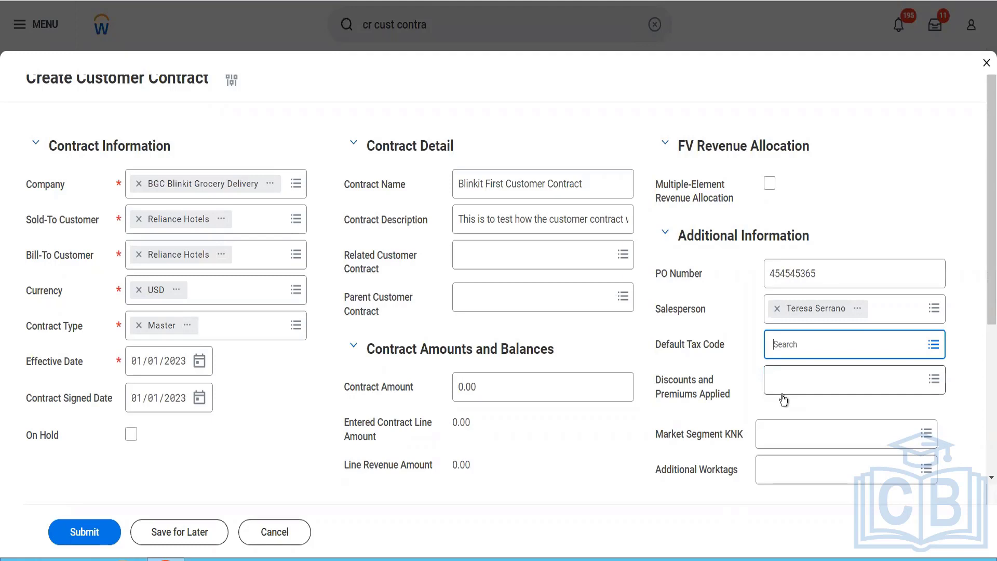
pyautogui.click(485, 398)
pyautogui.moveTo(485, 398); pyautogui.dragTo(452, 400)
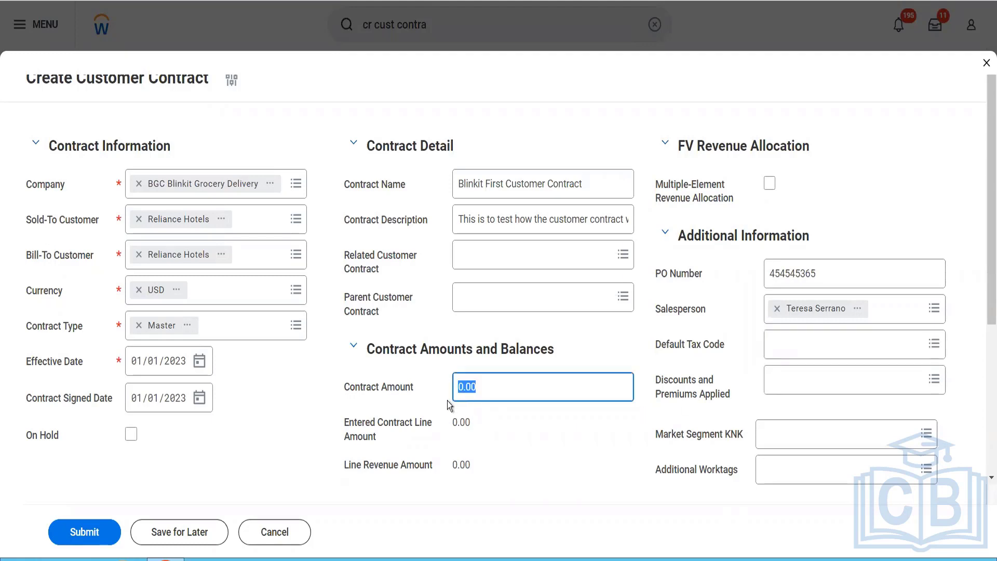
pyautogui.write('12000')
pyautogui.press('Tab')
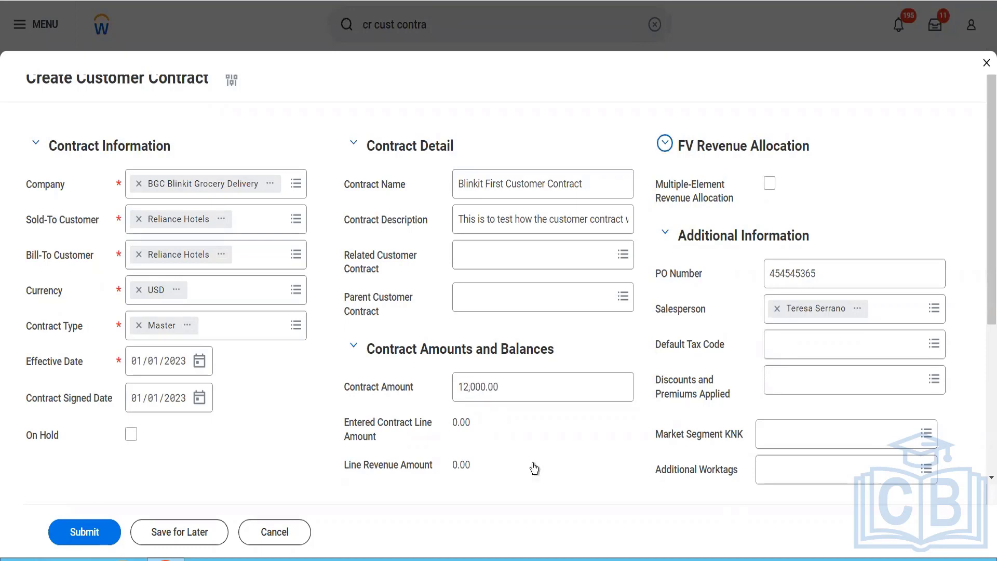
pyautogui.scroll(-3, 531, 464)
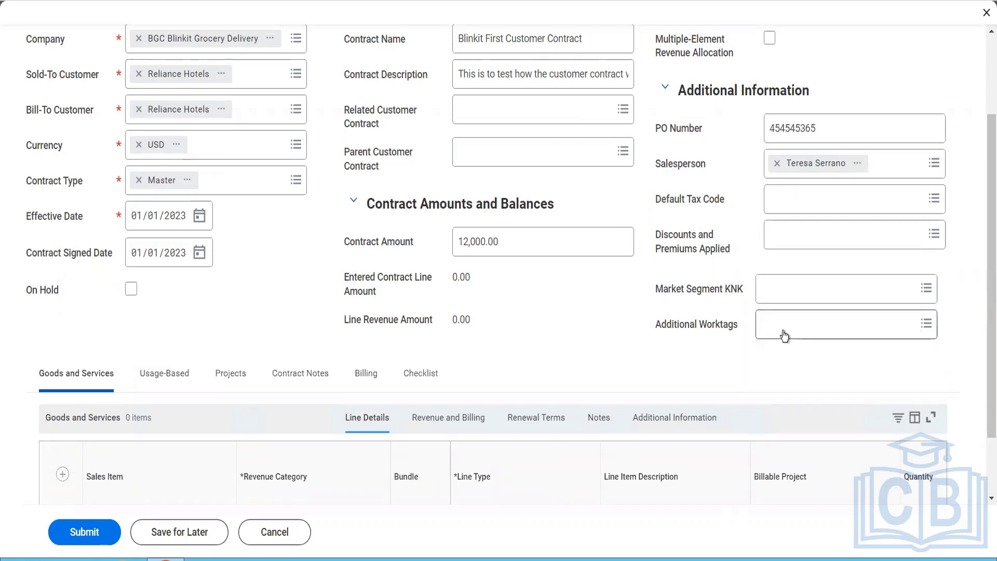
pyautogui.click(784, 335)
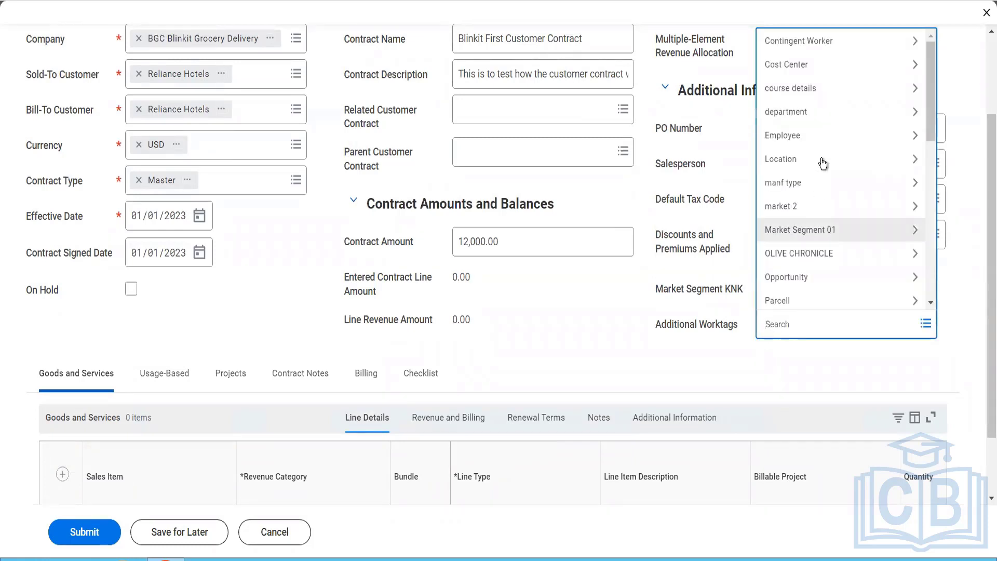
pyautogui.scroll(-9, 835, 220)
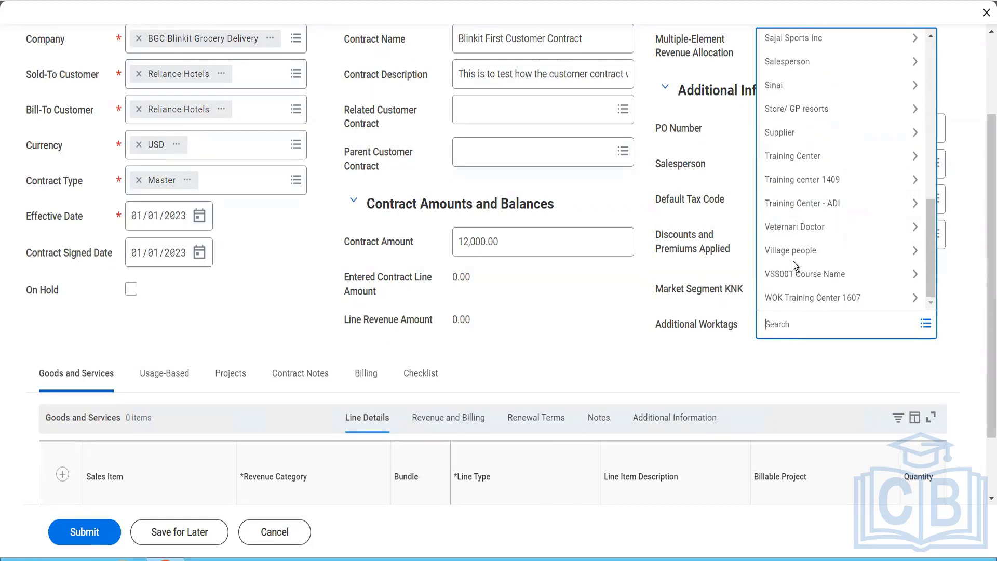
pyautogui.click(656, 331)
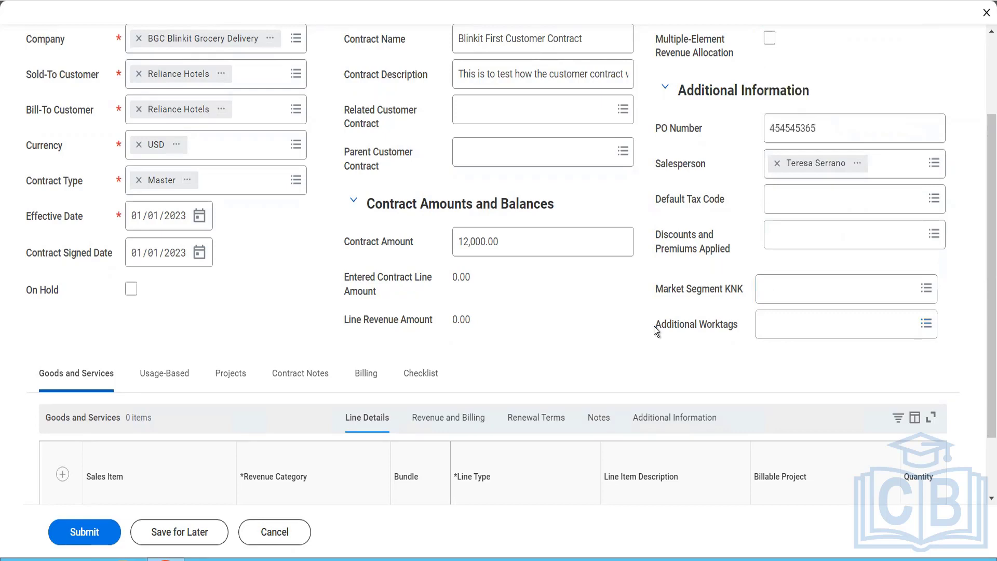
# Step: Add a Goods and Services line for the sales item Pack of Biscuits
pyautogui.scroll(-2, 655, 328)
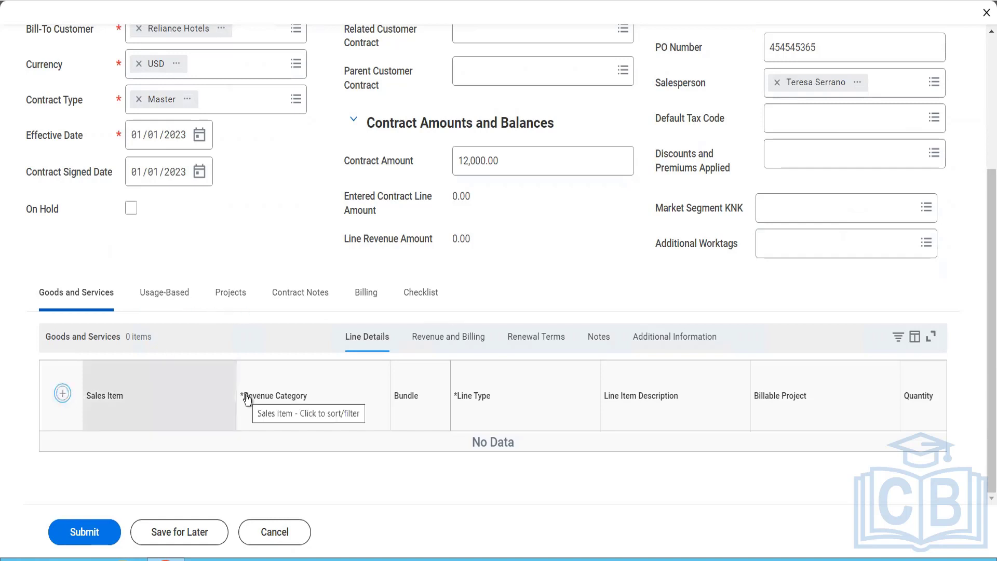
pyautogui.click(62, 394)
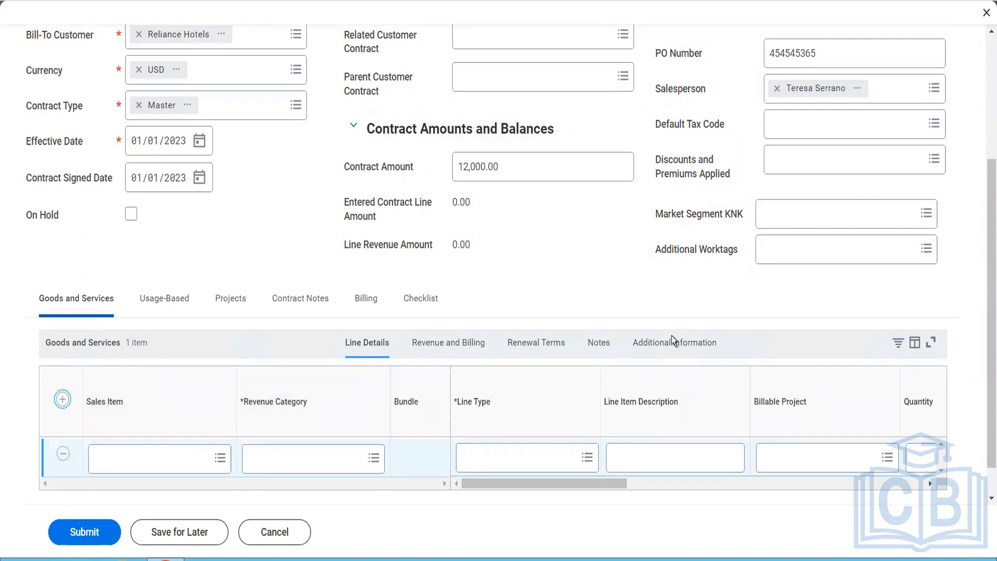
pyautogui.click(147, 455)
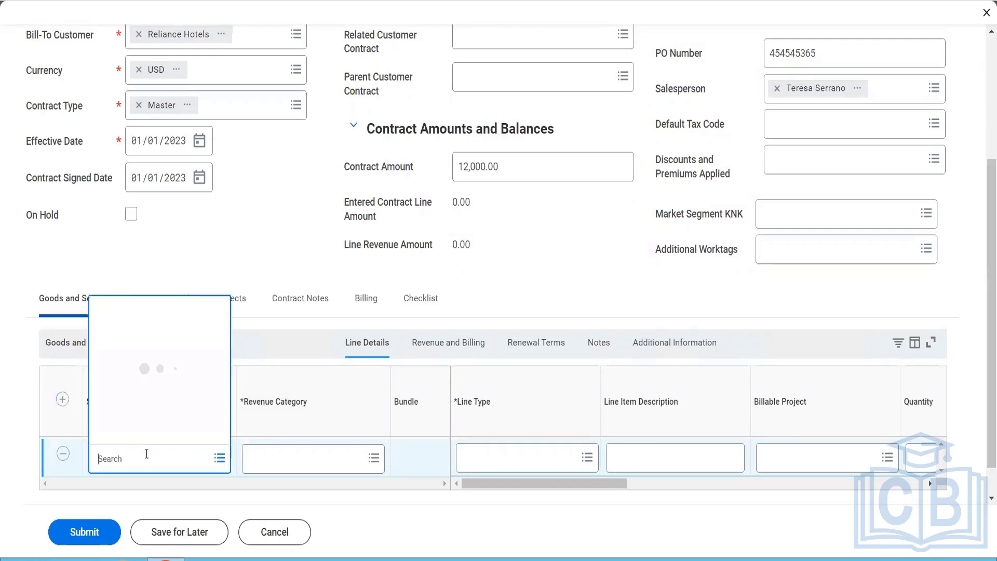
pyautogui.write('biscuti')
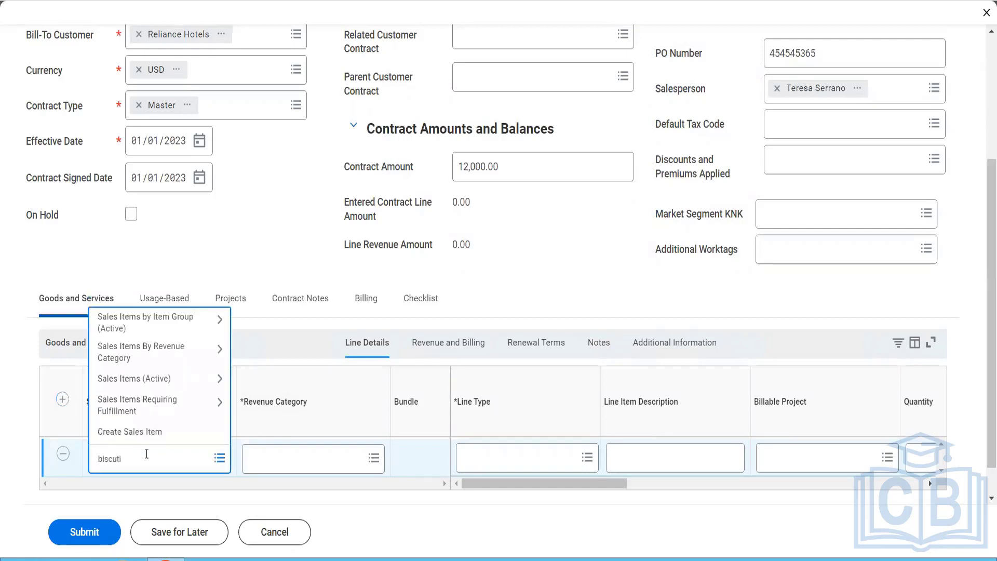
pyautogui.press('BackSpace')
pyautogui.press('BackSpace')
pyautogui.write('it')
pyautogui.press('Return')
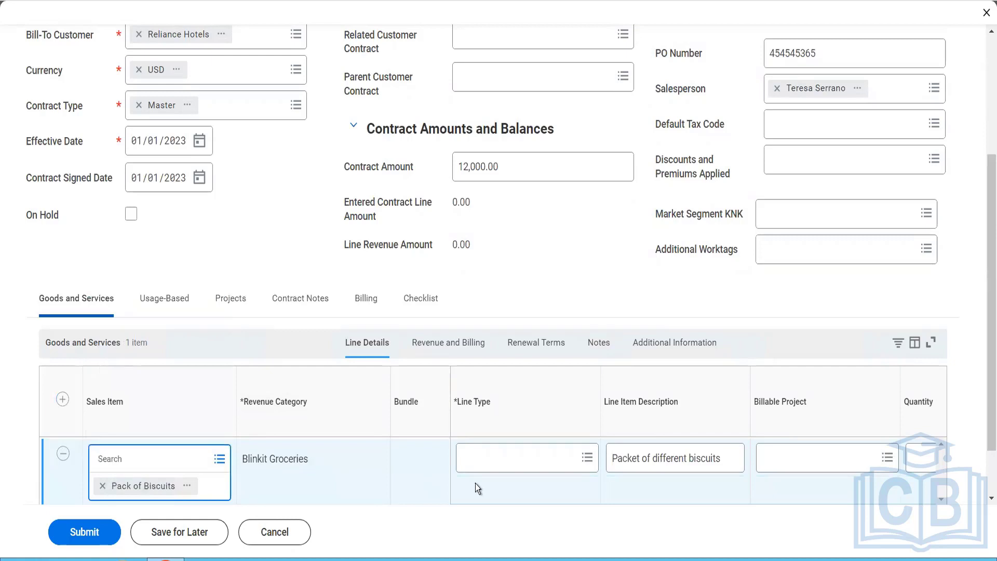
# Step: Try the Fixed Amount line type for the Pack of Biscuits line and check the details of the contract error
pyautogui.click(520, 461)
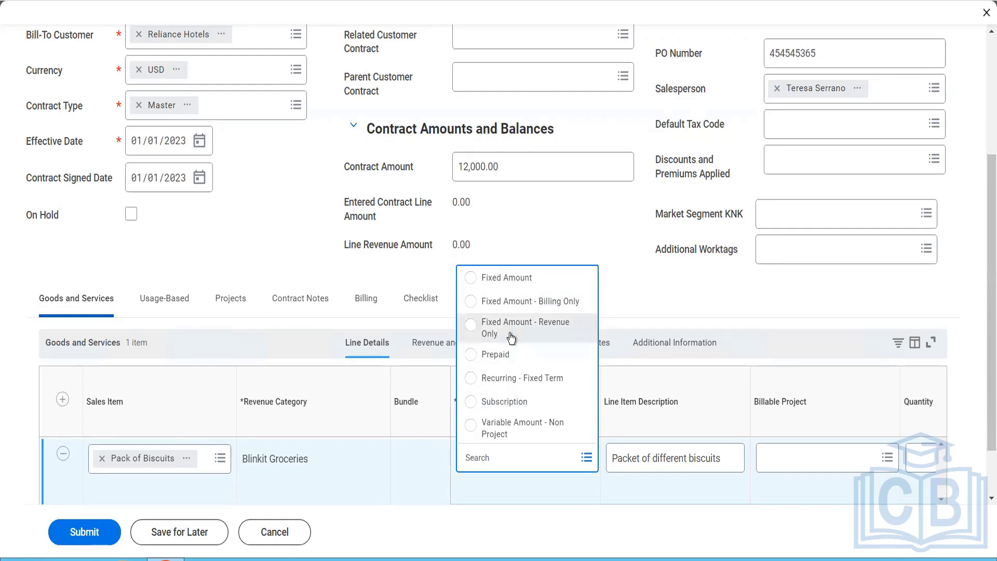
pyautogui.click(519, 290)
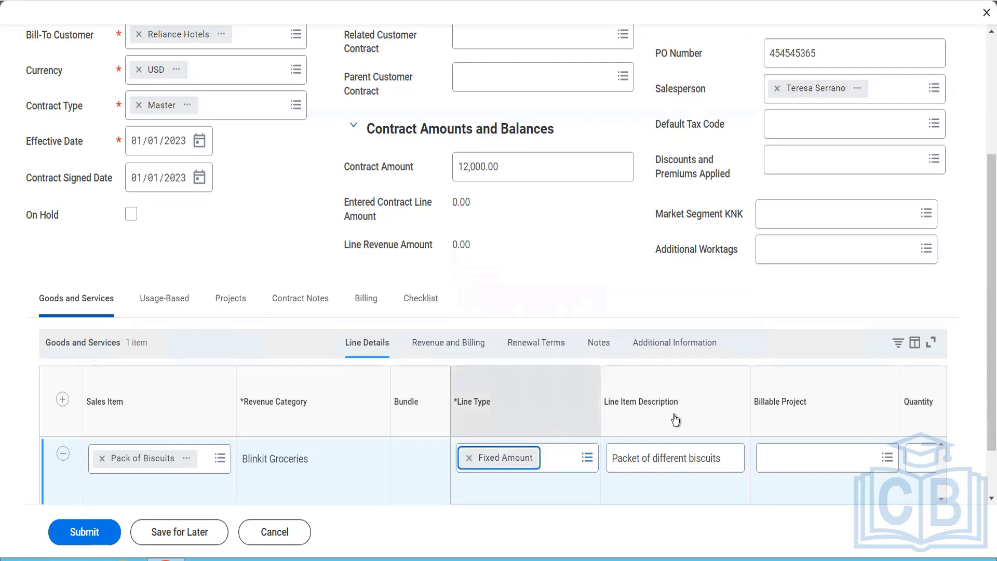
pyautogui.click(541, 461)
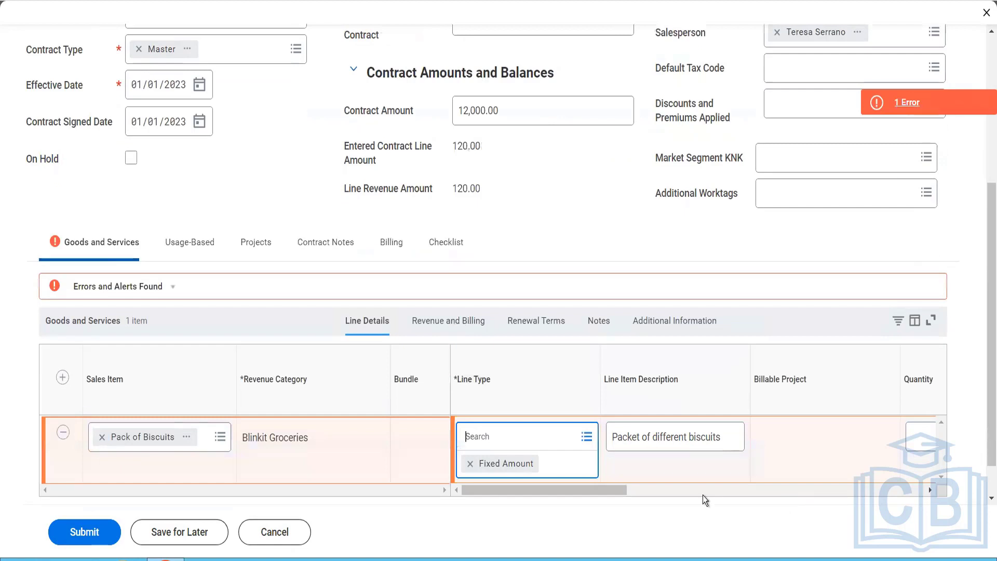
pyautogui.moveTo(594, 489); pyautogui.dragTo(626, 495)
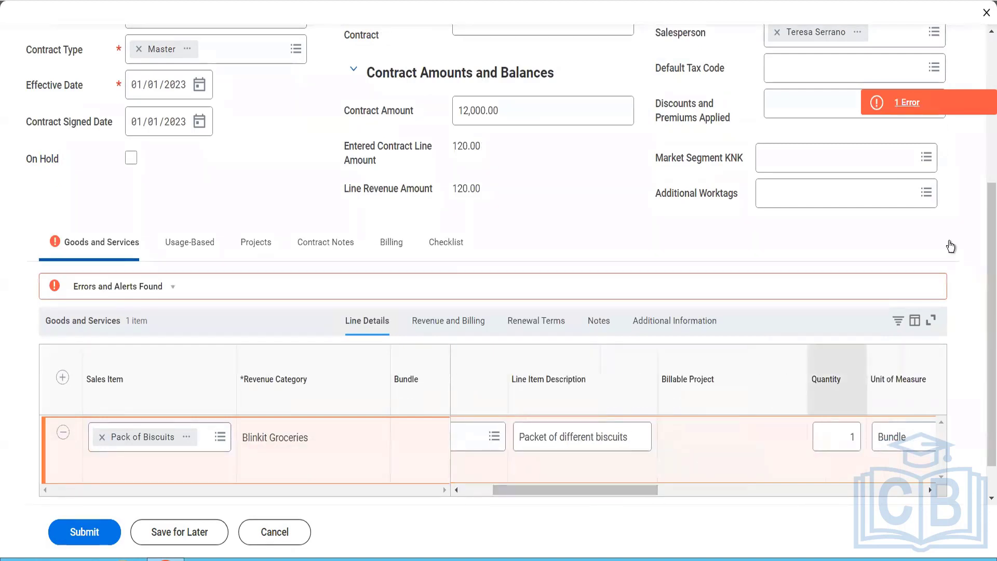
pyautogui.click(927, 103)
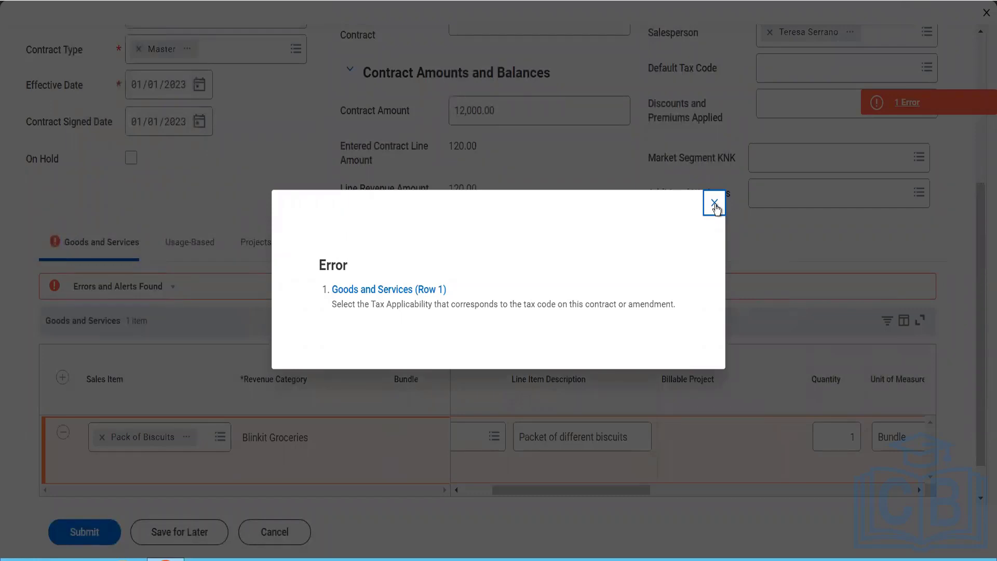
pyautogui.click(714, 204)
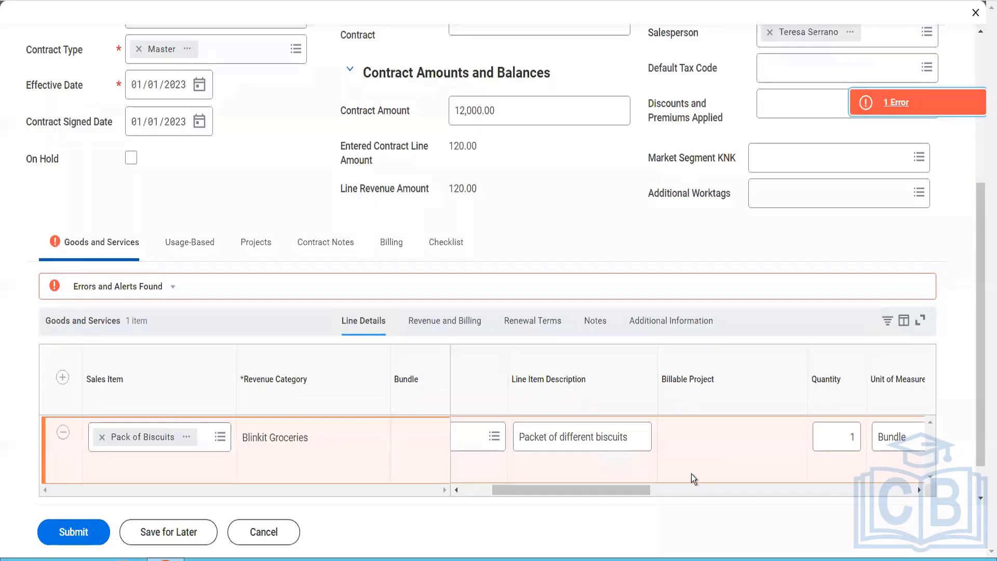
# Step: Try the Fixed Amount - Revenue Only line type for Pack of Biscuits and examine its revenue treatment options
pyautogui.moveTo(678, 490); pyautogui.dragTo(552, 492)
pyautogui.click(566, 432)
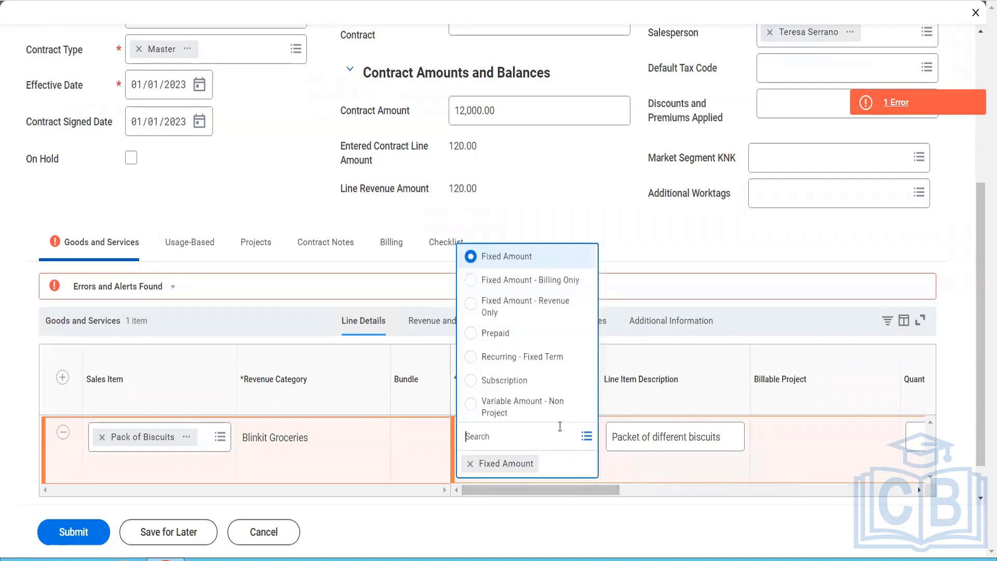
pyautogui.click(531, 308)
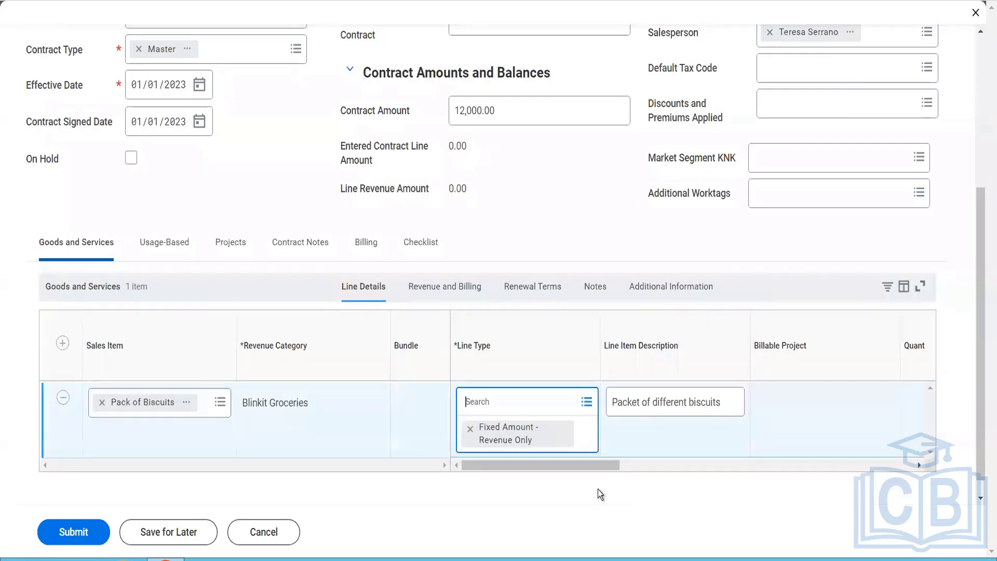
pyautogui.click(606, 470)
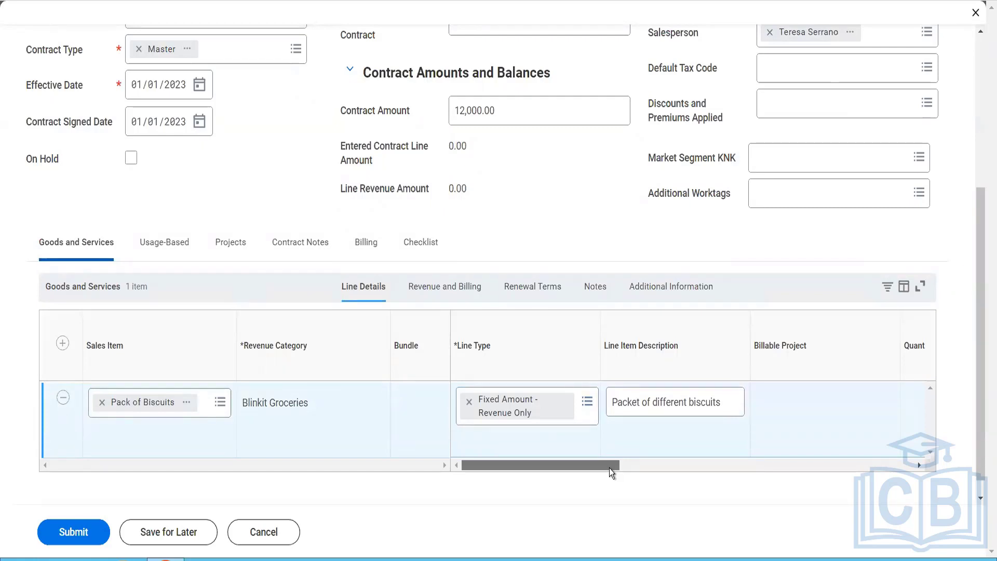
pyautogui.moveTo(609, 469); pyautogui.dragTo(578, 436)
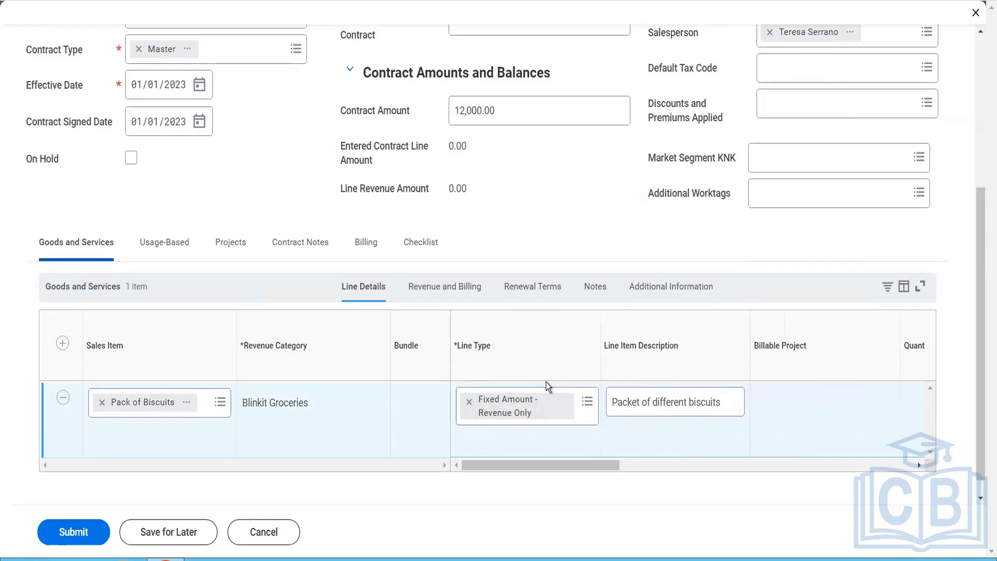
pyautogui.click(462, 291)
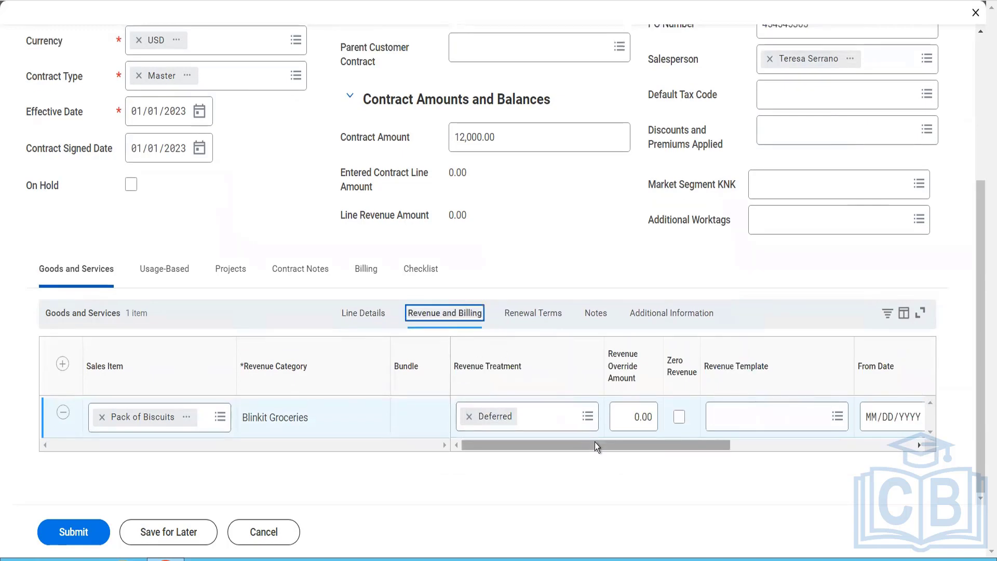
pyautogui.moveTo(594, 441); pyautogui.dragTo(566, 460)
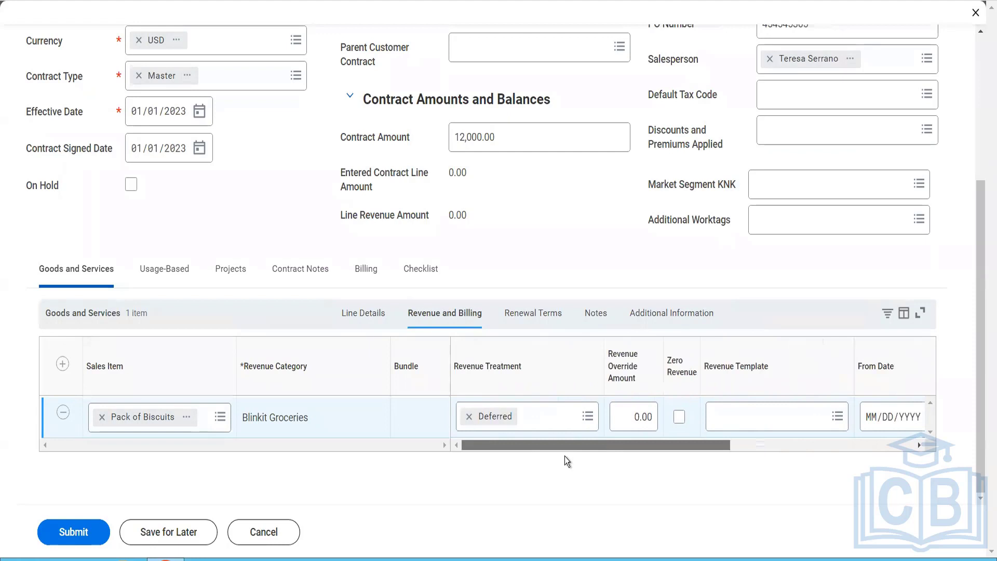
pyautogui.click(568, 417)
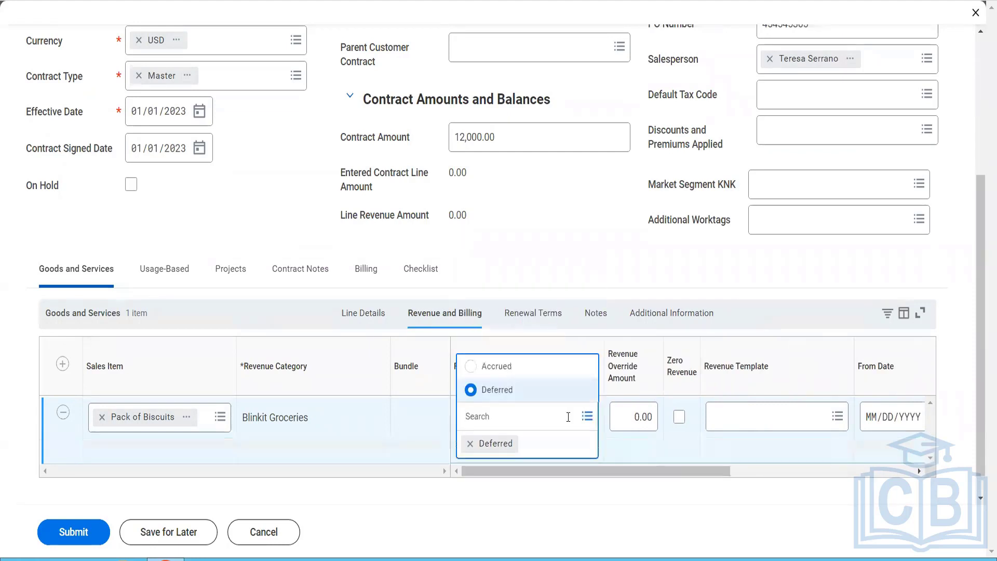
# Step: Set the Pack of Biscuits line type to Fixed Amount - Billing Only and its quantity to 12
pyautogui.click(378, 311)
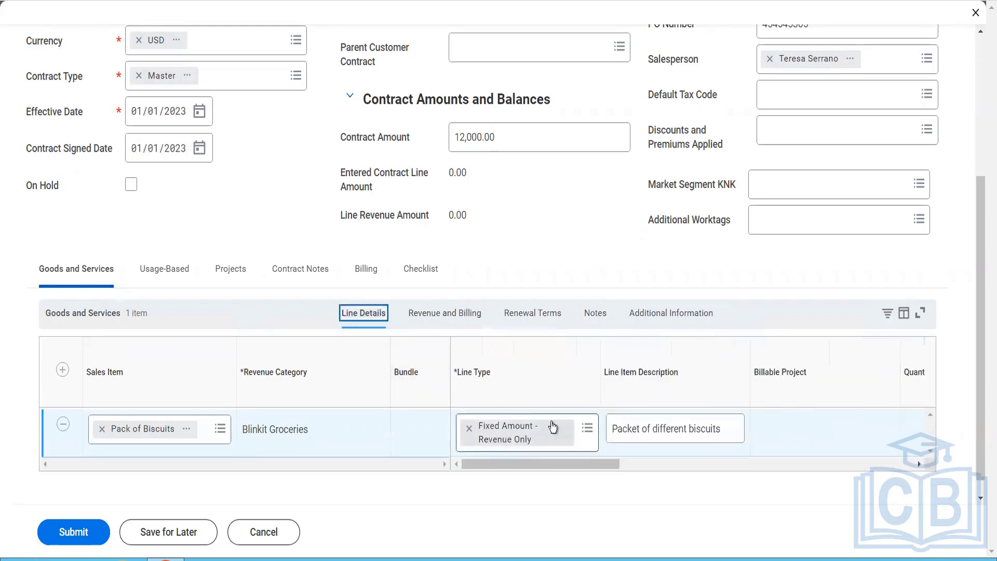
pyautogui.click(587, 428)
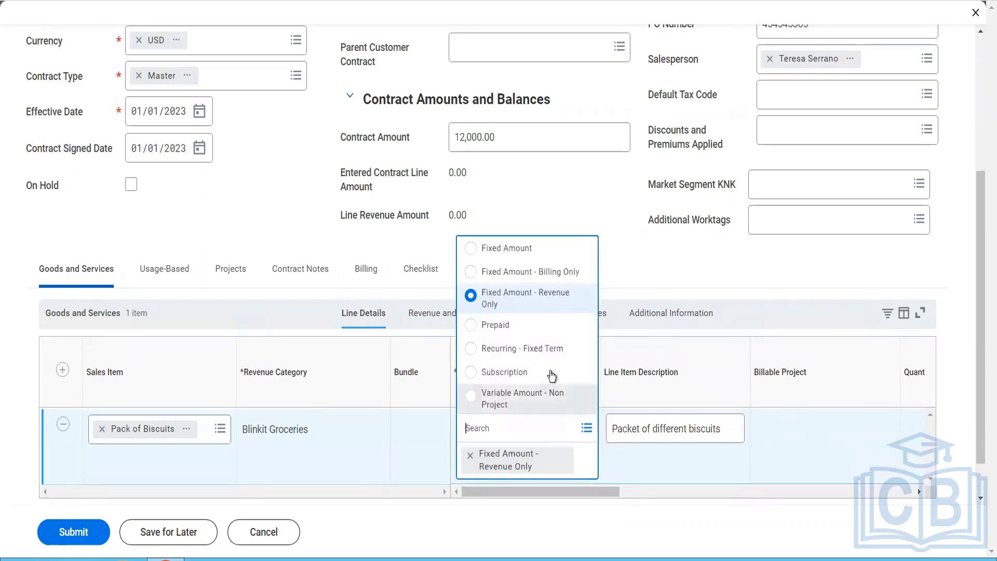
pyautogui.click(544, 271)
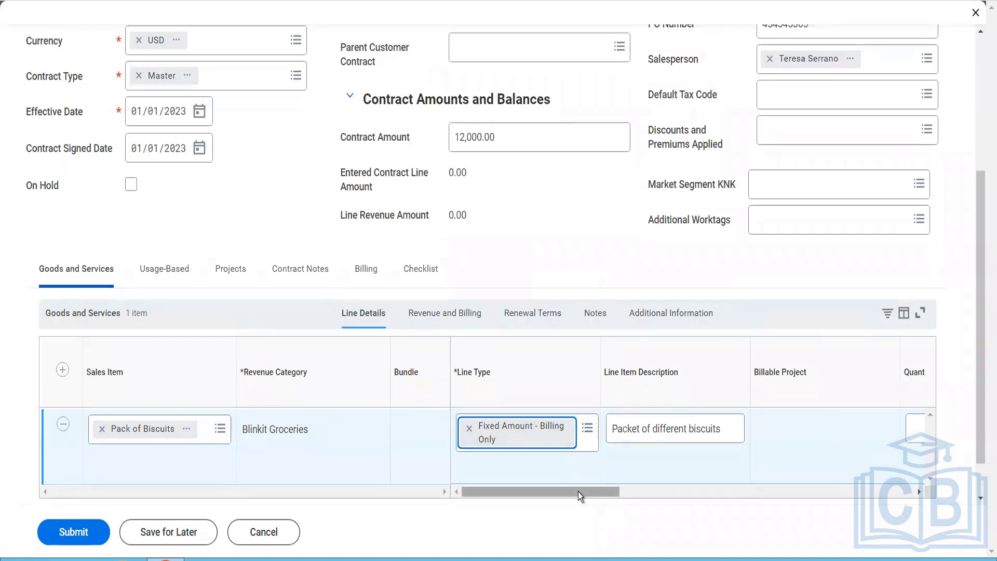
pyautogui.moveTo(578, 491); pyautogui.dragTo(697, 454)
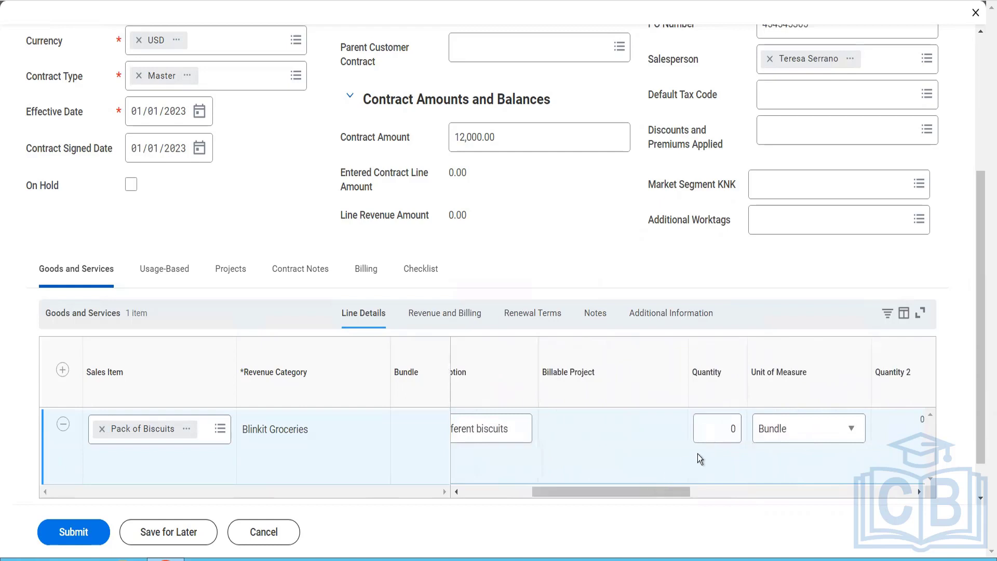
pyautogui.click(749, 435)
pyautogui.write('12')
pyautogui.press('Tab')
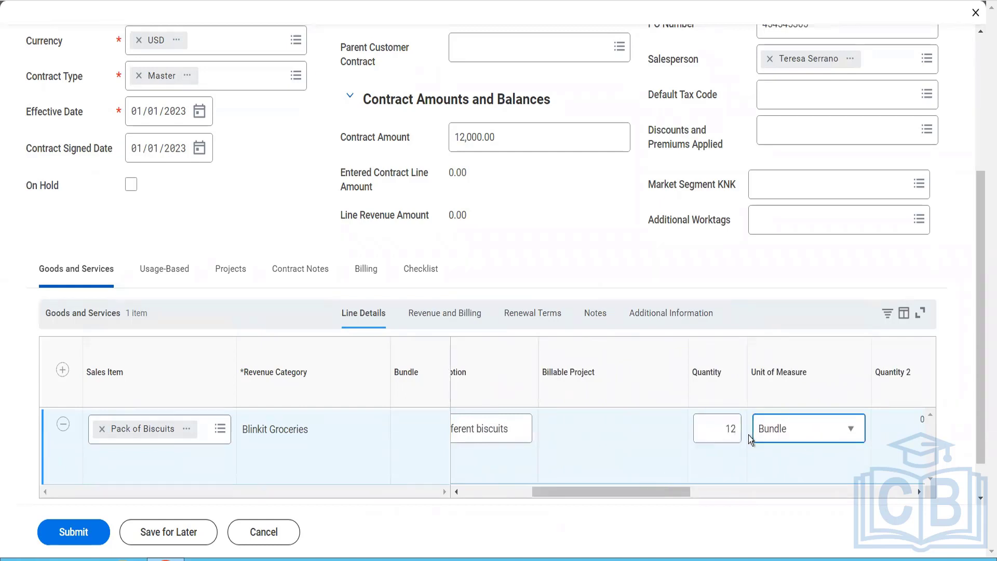
# Step: Set the Pack of Biscuits line's unit price to 1,000 and check its list extended amount
pyautogui.moveTo(658, 490); pyautogui.dragTo(774, 521)
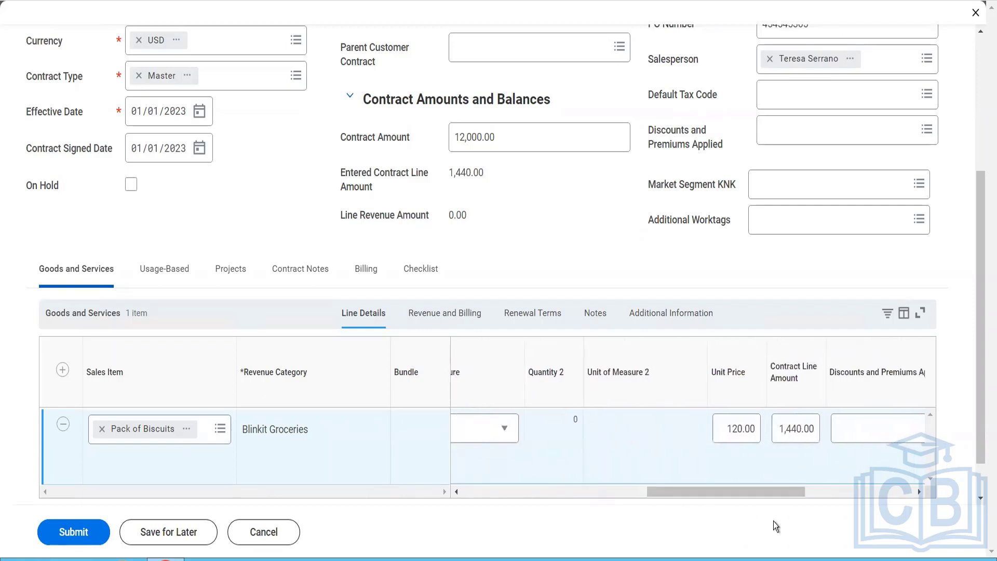
pyautogui.click(727, 426)
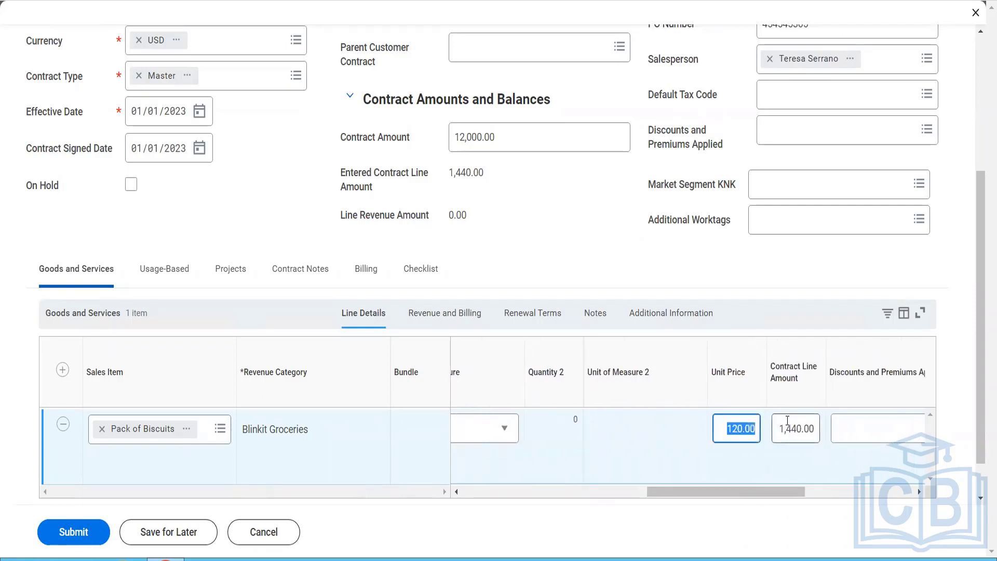
pyautogui.write('1000')
pyautogui.press('Tab')
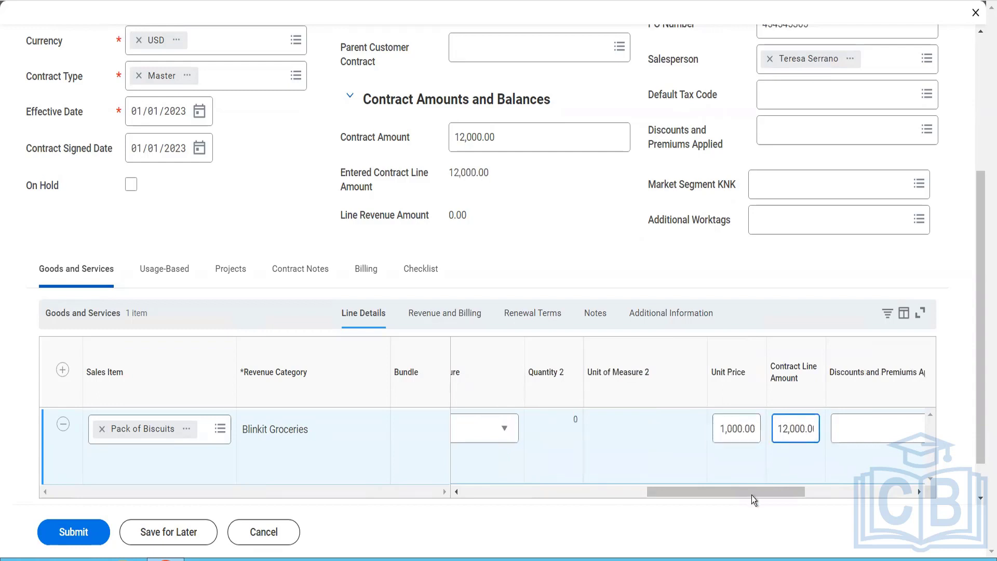
pyautogui.moveTo(749, 495); pyautogui.dragTo(911, 508)
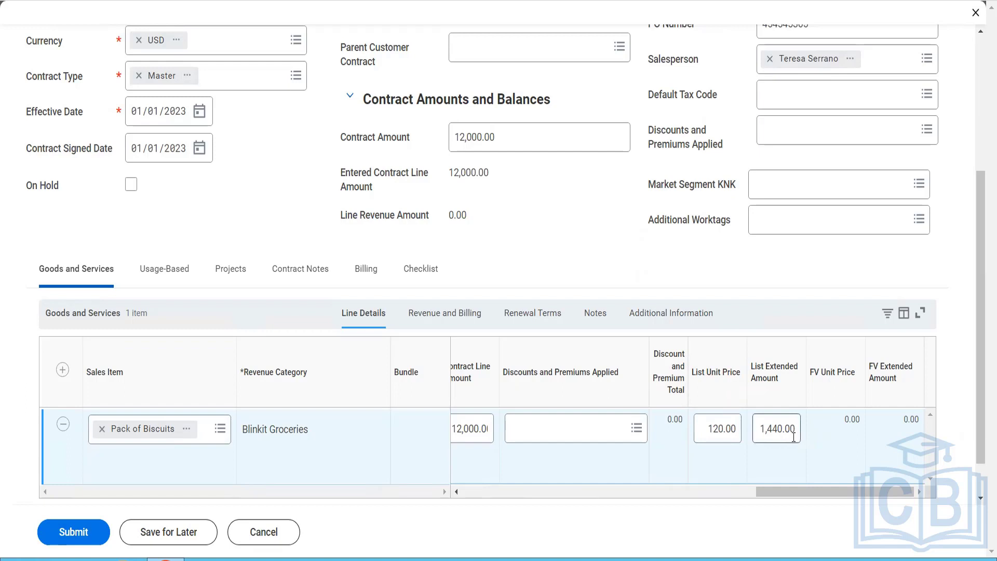
pyautogui.moveTo(793, 437); pyautogui.dragTo(772, 437)
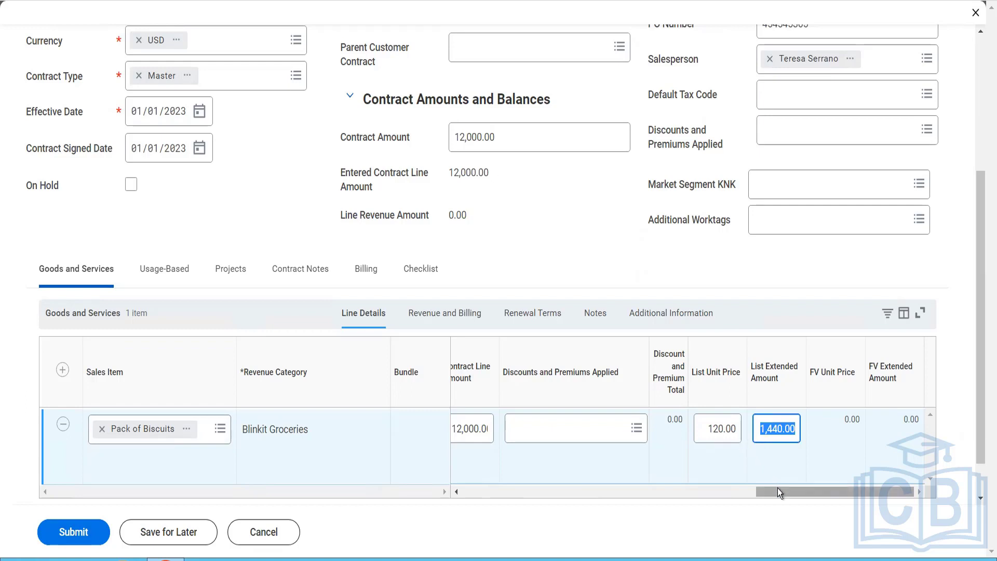
# Step: Check the revenue treatment options of the Pack of Biscuits line
pyautogui.moveTo(777, 487)
pyautogui.mouseDown()
pyautogui.moveTo(744, 489)
pyautogui.moveTo(774, 490)
pyautogui.mouseUp()
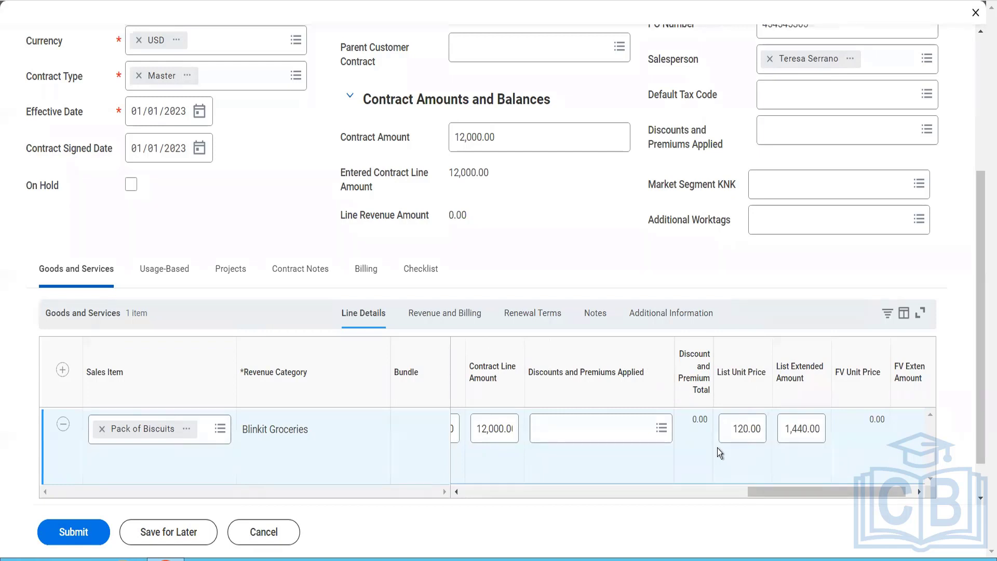
pyautogui.click(456, 322)
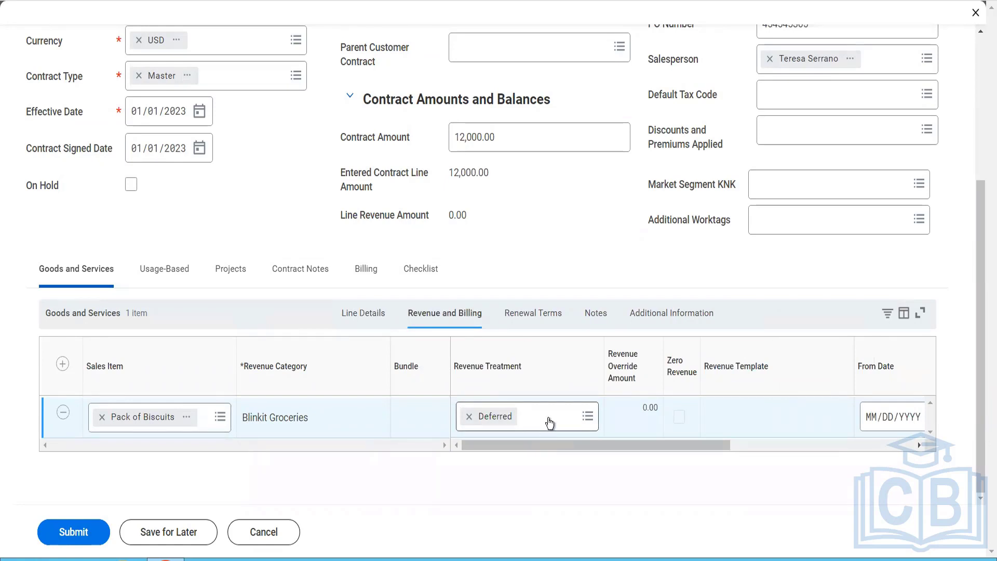
pyautogui.click(550, 422)
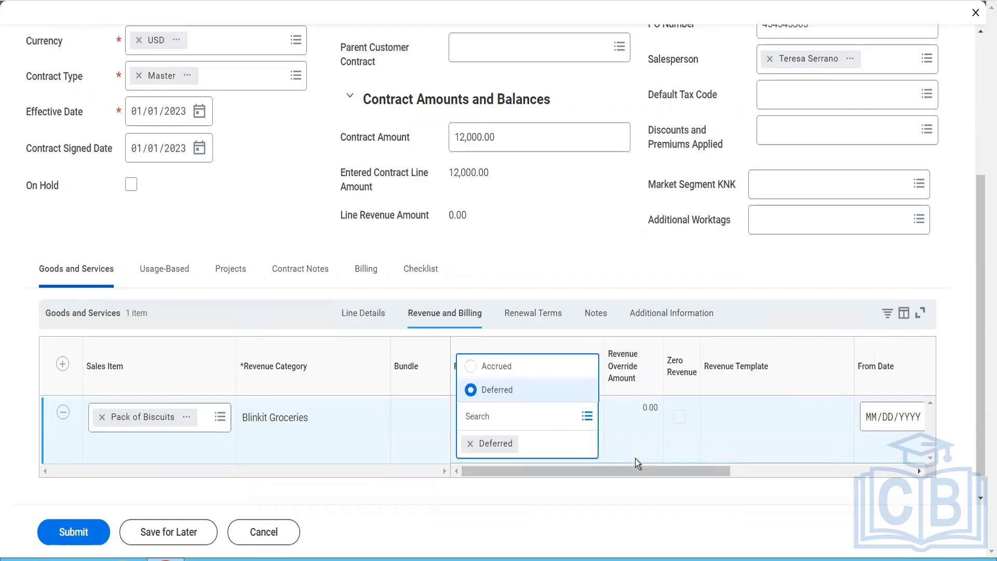
# Step: Set the Pack of Biscuits line's From Date to 01/01/2023 and its To Date to 12/31/2023
pyautogui.moveTo(637, 471); pyautogui.dragTo(842, 467)
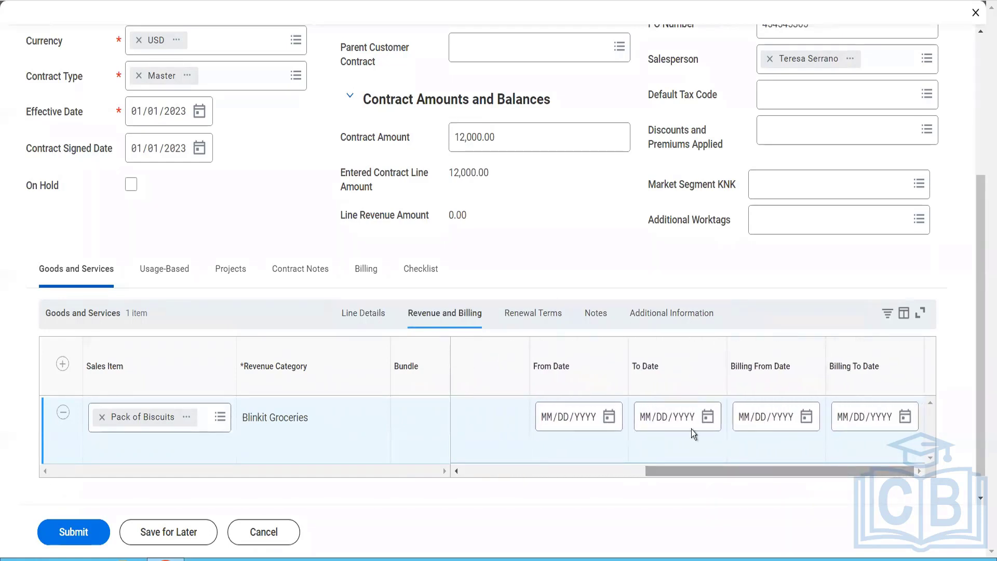
pyautogui.click(546, 422)
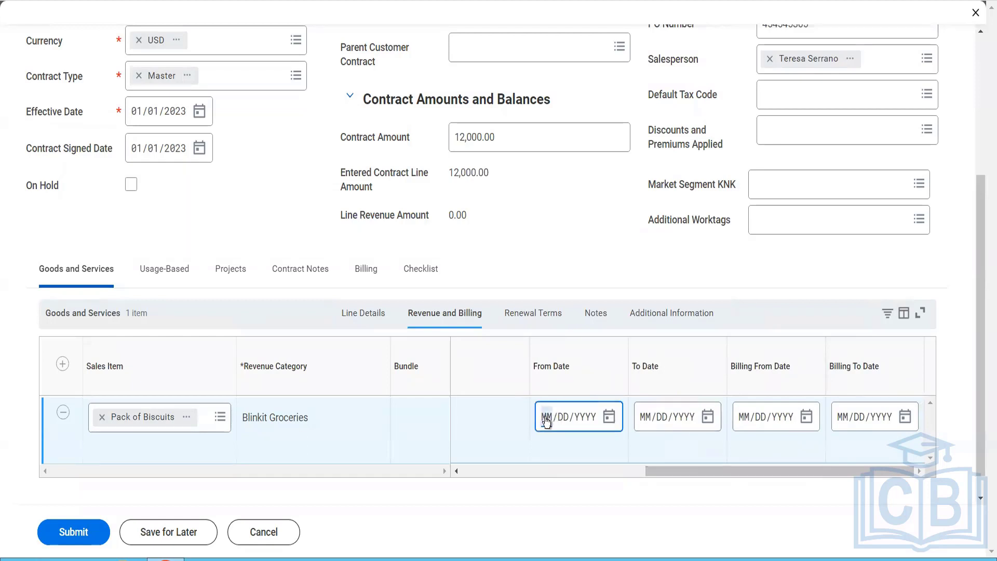
pyautogui.write('01/01/2023')
pyautogui.click(647, 417)
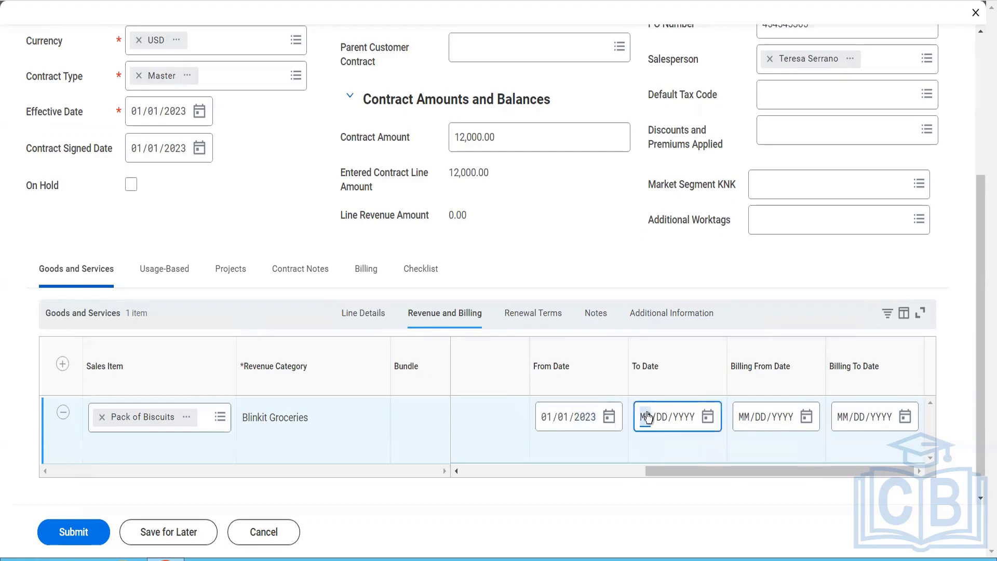
pyautogui.write('12/31/2023')
# Step: Set the line's Billing From Date to 01/01/2023 and Billing To Date to 12/31/2023
pyautogui.click(743, 426)
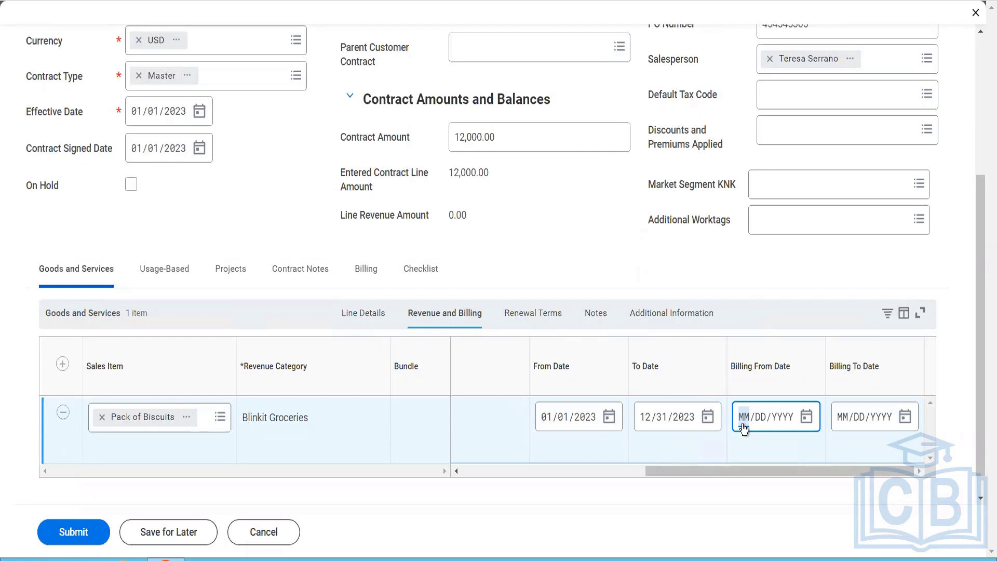
pyautogui.write('01/01/')
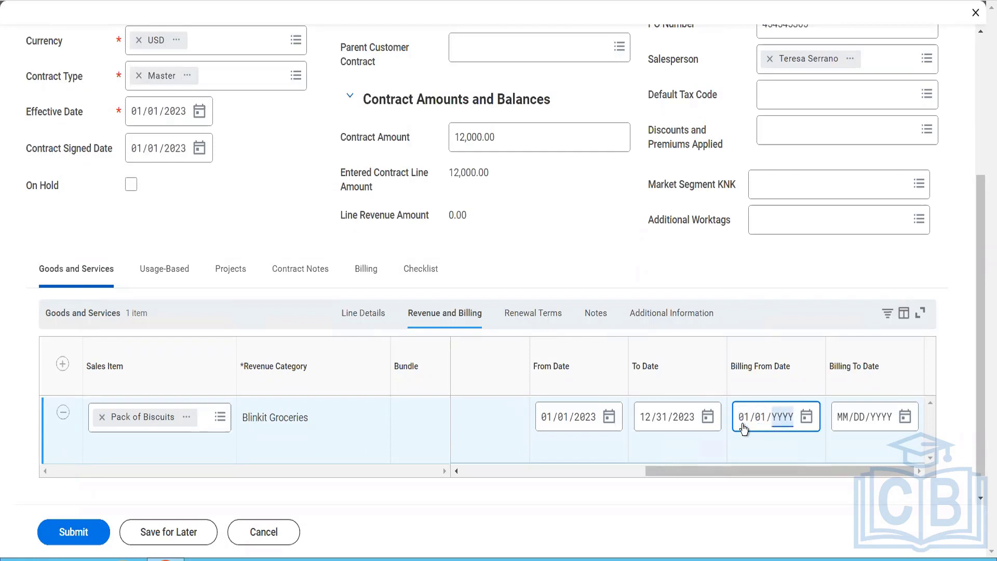
pyautogui.write('2023')
pyautogui.click(842, 417)
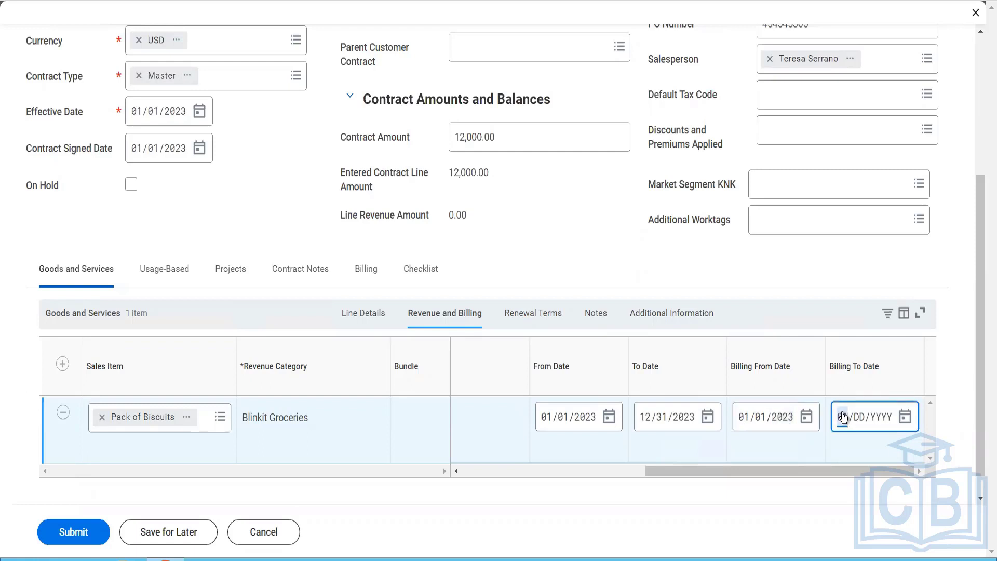
pyautogui.write('12/31/2023')
# Step: Mark the Pack of Biscuits line as renewable in its renewal terms
pyautogui.click(523, 321)
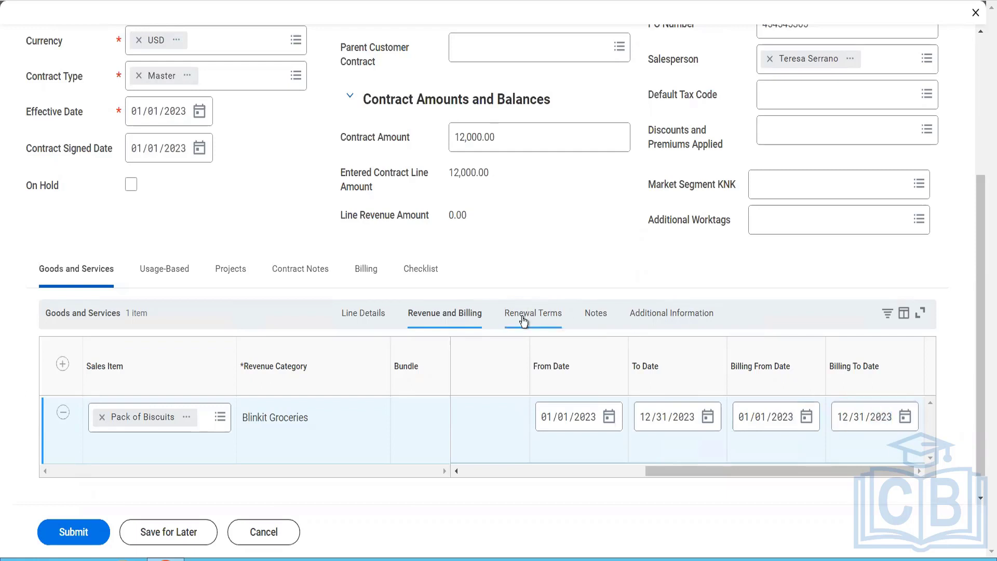
pyautogui.click(524, 321)
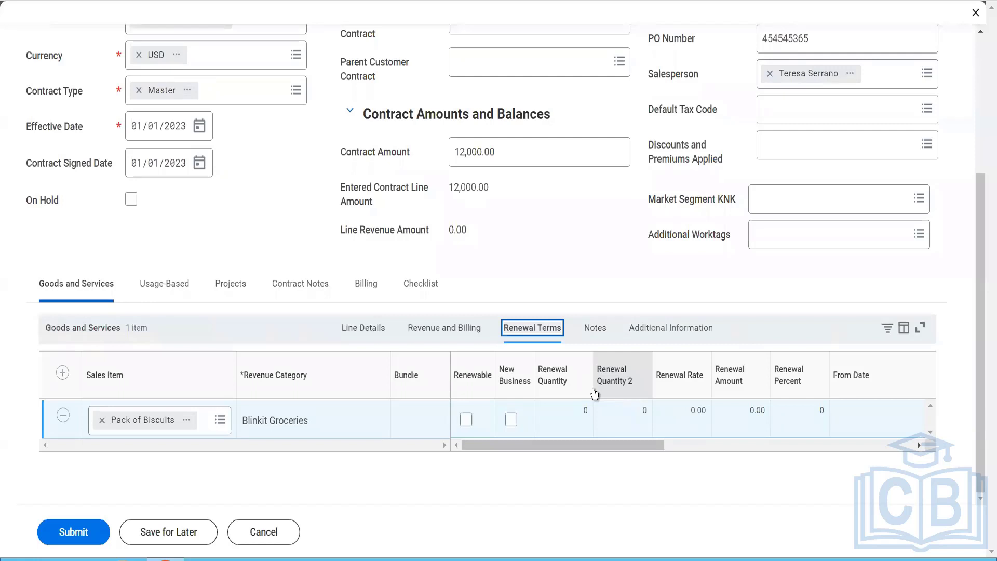
pyautogui.click(466, 420)
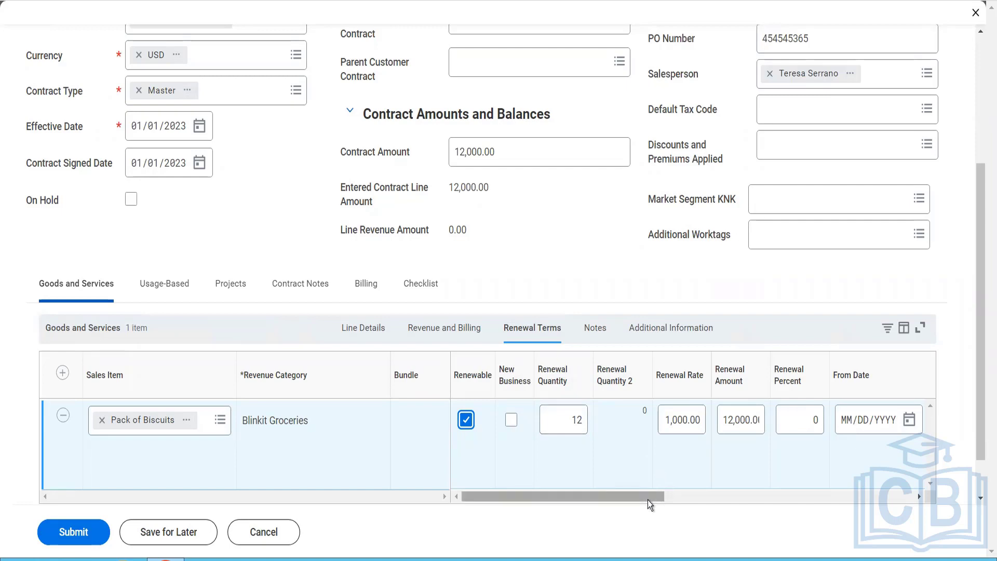
# Step: Set the line's renewal period from 01/01/2024 to 11/30/2024
pyautogui.moveTo(647, 499); pyautogui.dragTo(769, 494)
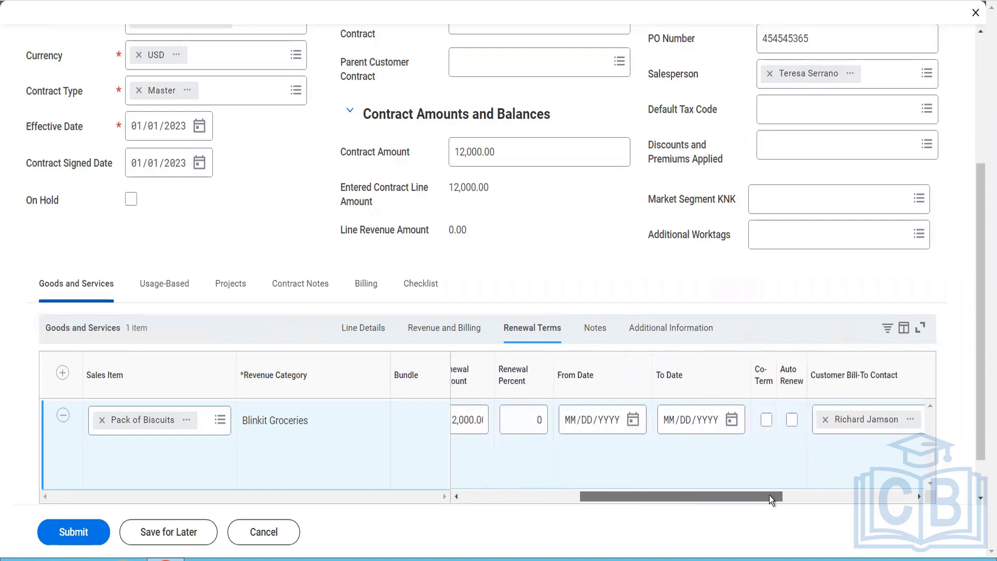
pyautogui.click(570, 421)
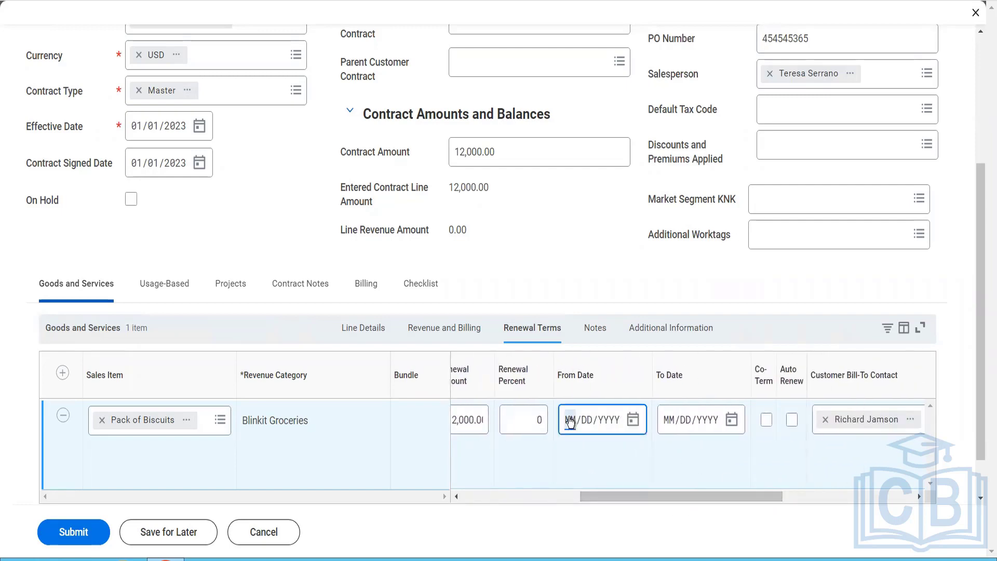
pyautogui.write('01012024')
pyautogui.click(671, 423)
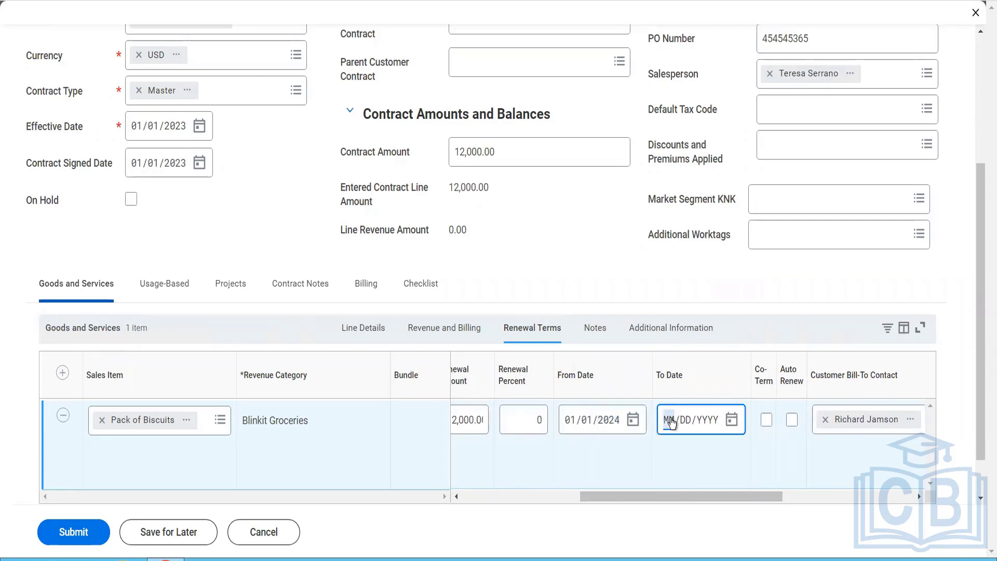
pyautogui.write('11/31/2024')
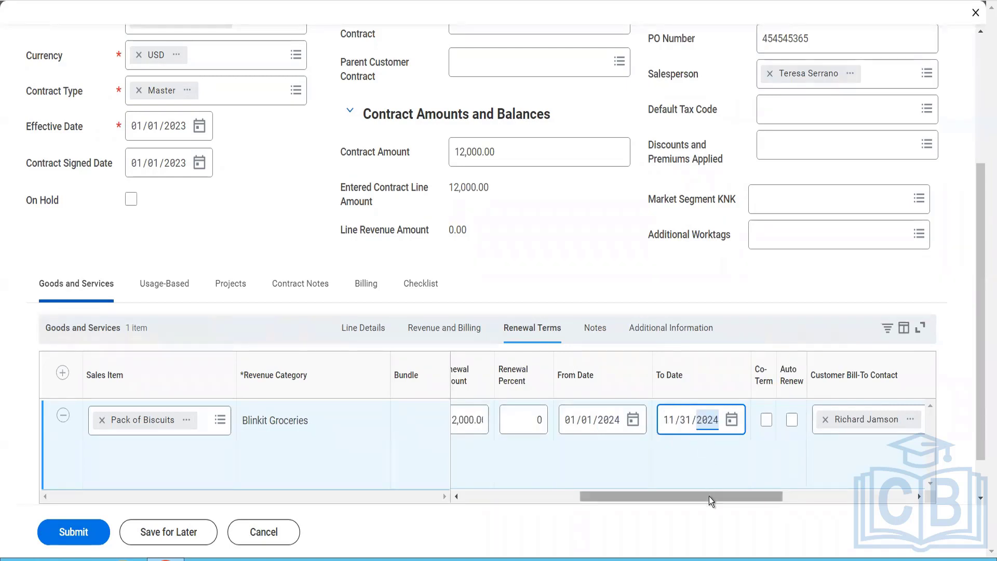
# Step: Enable Co-Term and Auto Renew for the line's renewal and set the opt-out period to 5 days
pyautogui.moveTo(709, 496); pyautogui.dragTo(773, 508)
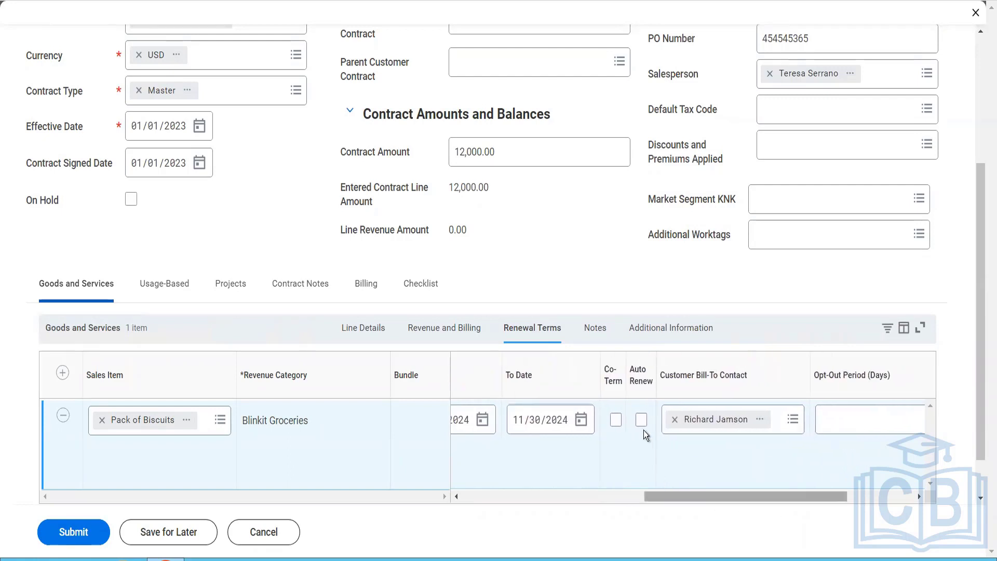
pyautogui.click(617, 422)
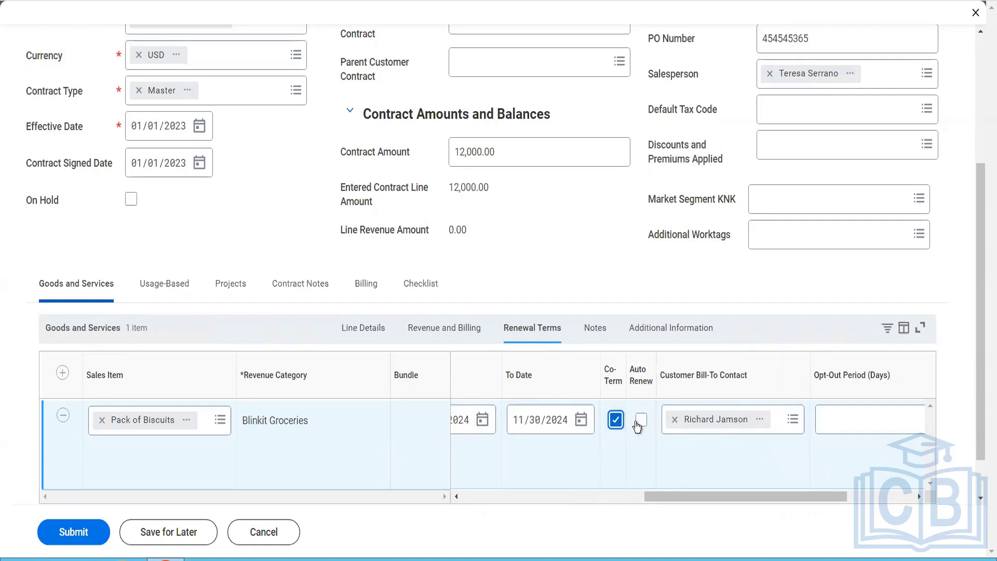
pyautogui.click(641, 421)
pyautogui.moveTo(836, 500); pyautogui.dragTo(895, 510)
pyautogui.click(749, 412)
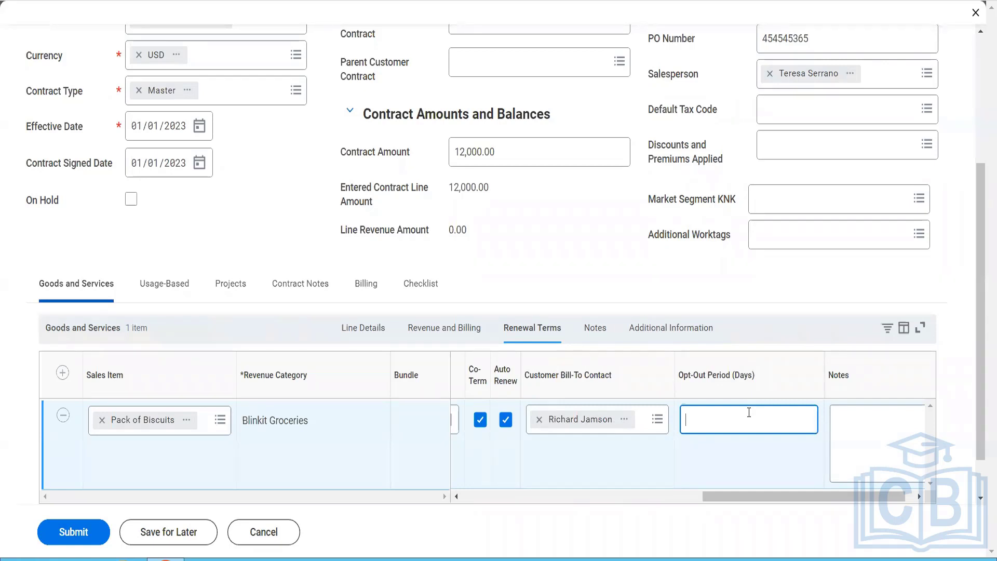
pyautogui.write('5')
# Step: Enter the renewal note "The customer can call us 5 days before this contract starts" for the Pack of Biscuits line
pyautogui.click(909, 495)
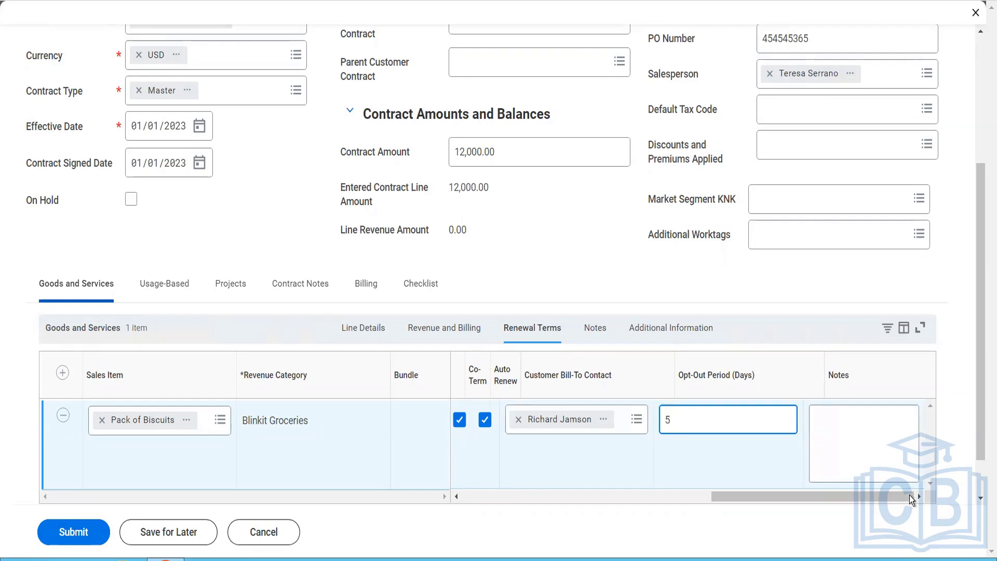
pyautogui.click(872, 443)
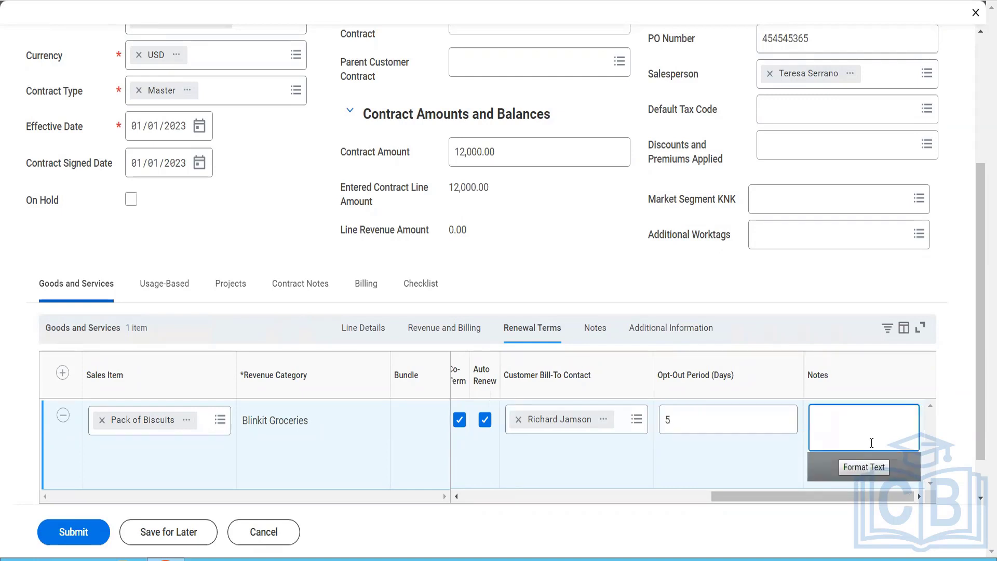
pyautogui.write('The vcustomer can call us 5 days ')
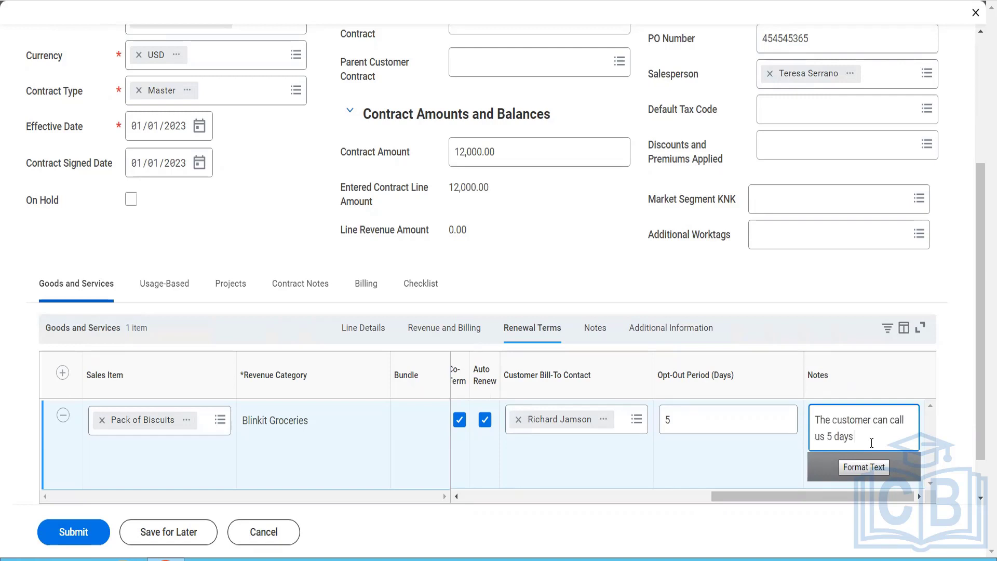
pyautogui.write('before this contav')
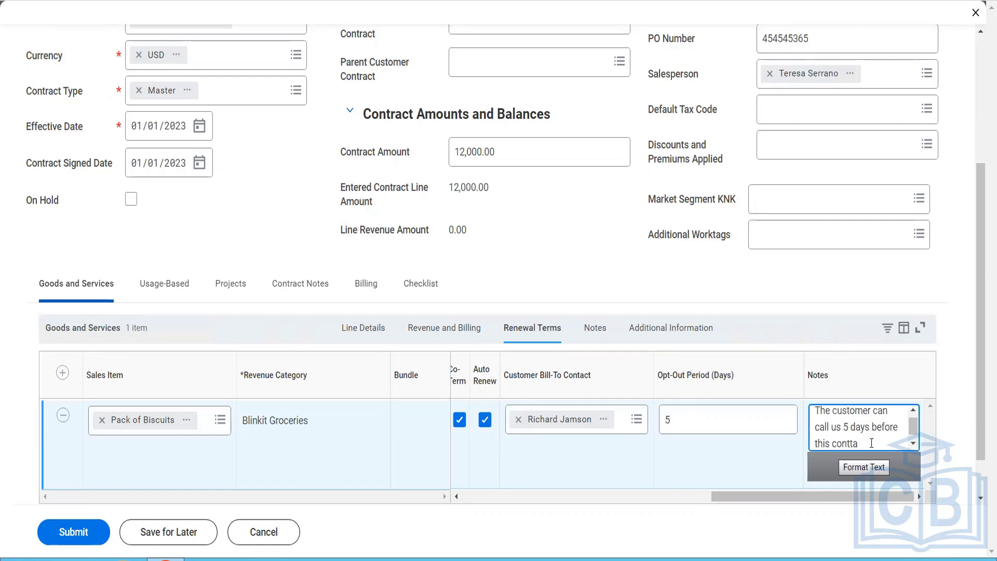
pyautogui.press('BackSpace')
pyautogui.press('BackSpace')
pyautogui.write('ratct starts')
# Step: Enter "This is our line memo" as the Pack of Biscuits line's invoice line memo
pyautogui.click(596, 328)
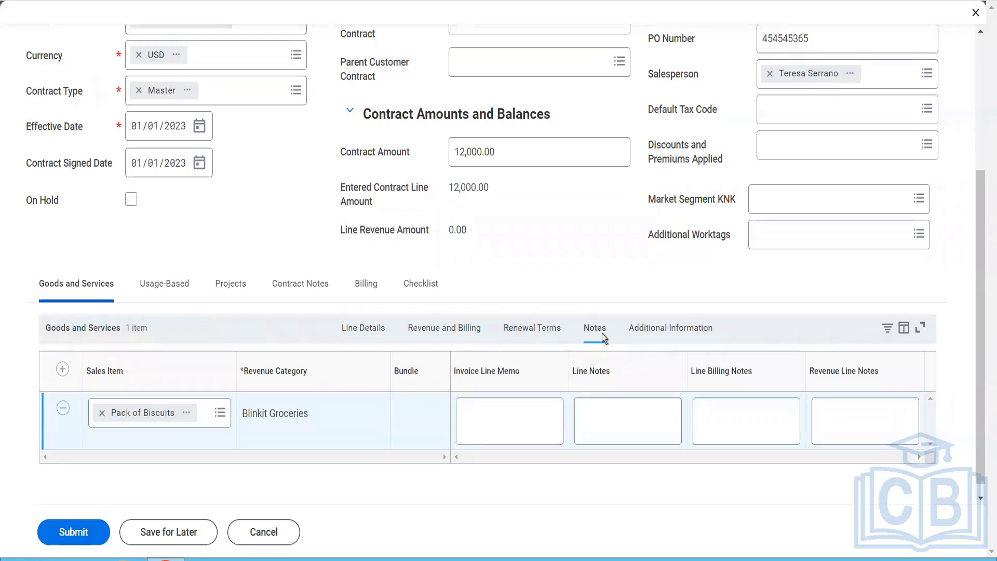
pyautogui.click(531, 400)
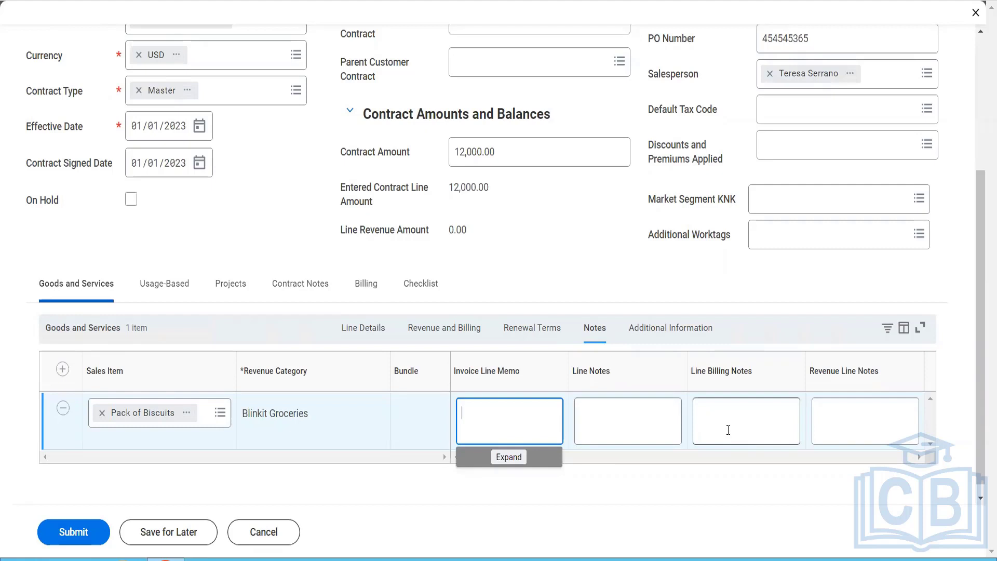
pyautogui.write('This is our line ')
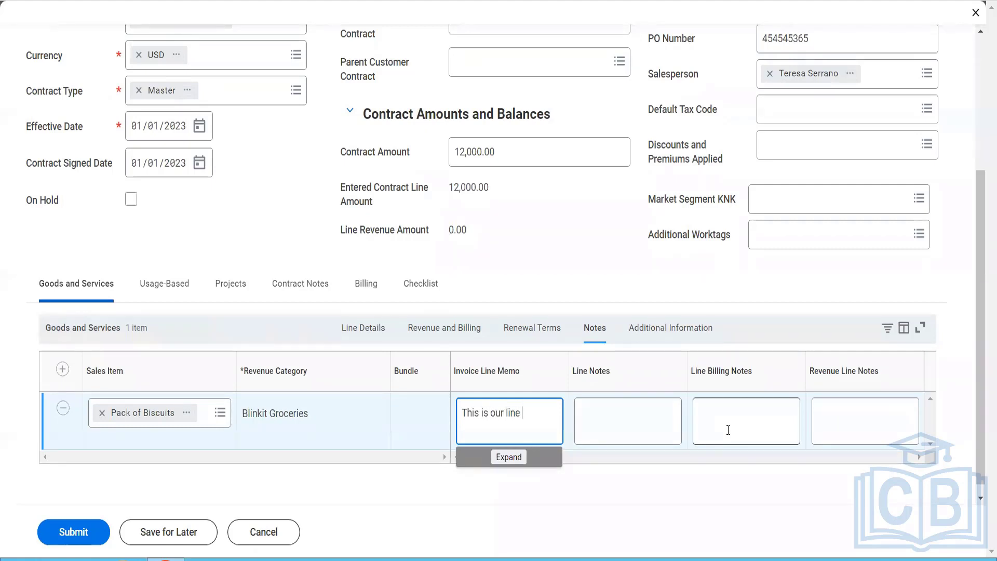
pyautogui.write('memo')
# Step: Enter "This is our Line notes" as the line notes for Pack of Biscuits
pyautogui.click(628, 407)
pyautogui.write('Thi')
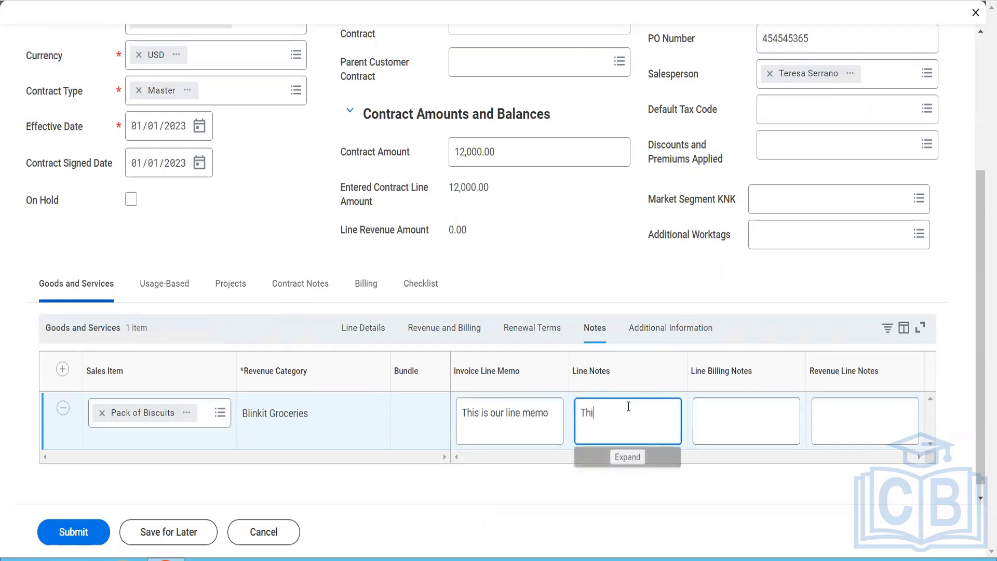
pyautogui.write('s is our ')
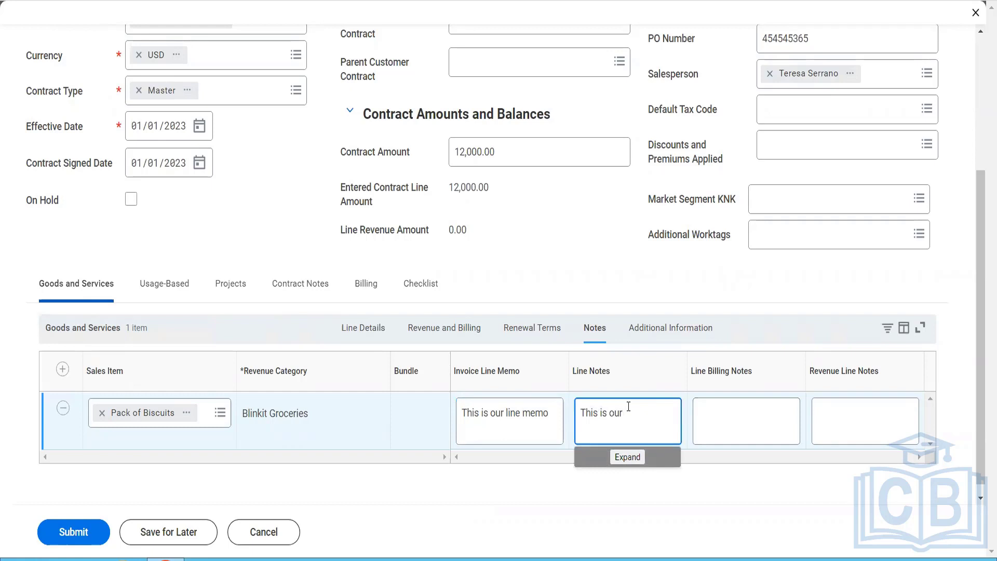
pyautogui.write('Line notes')
pyautogui.press('Tab')
# Step: Enter "This is our line billing notes" as the line billing notes for Pack of Biscuits
pyautogui.click(717, 437)
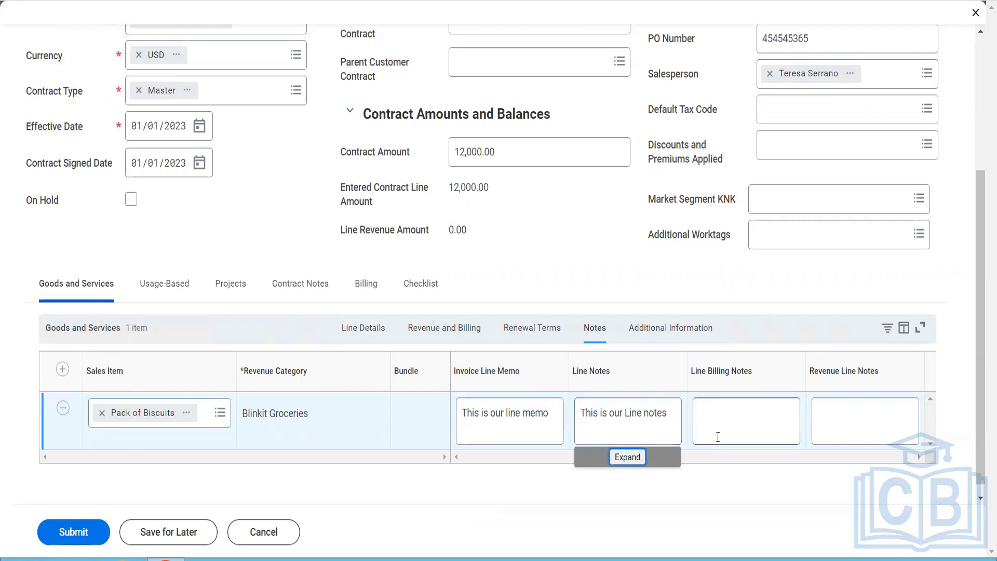
pyautogui.write('This ')
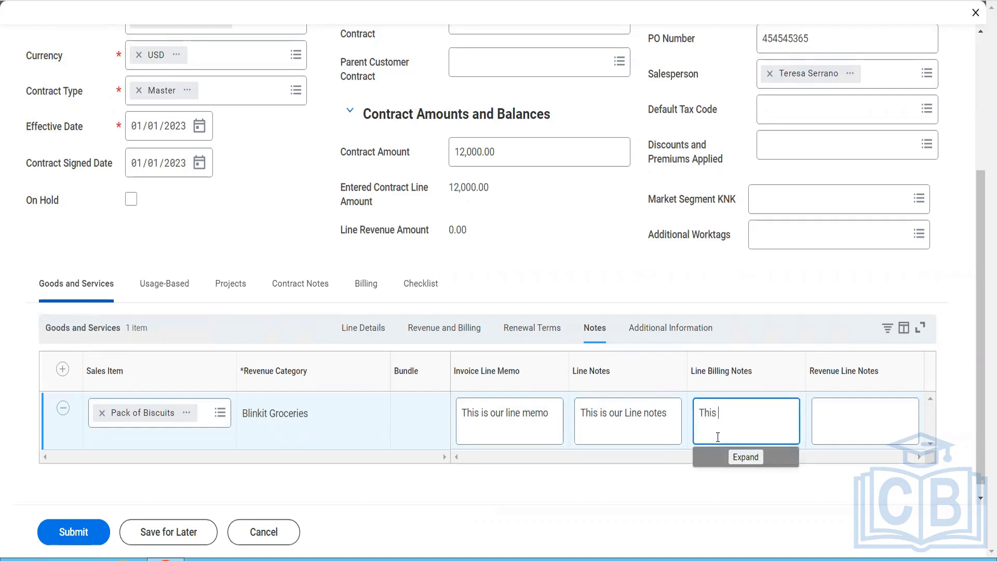
pyautogui.write('is our line billing notes')
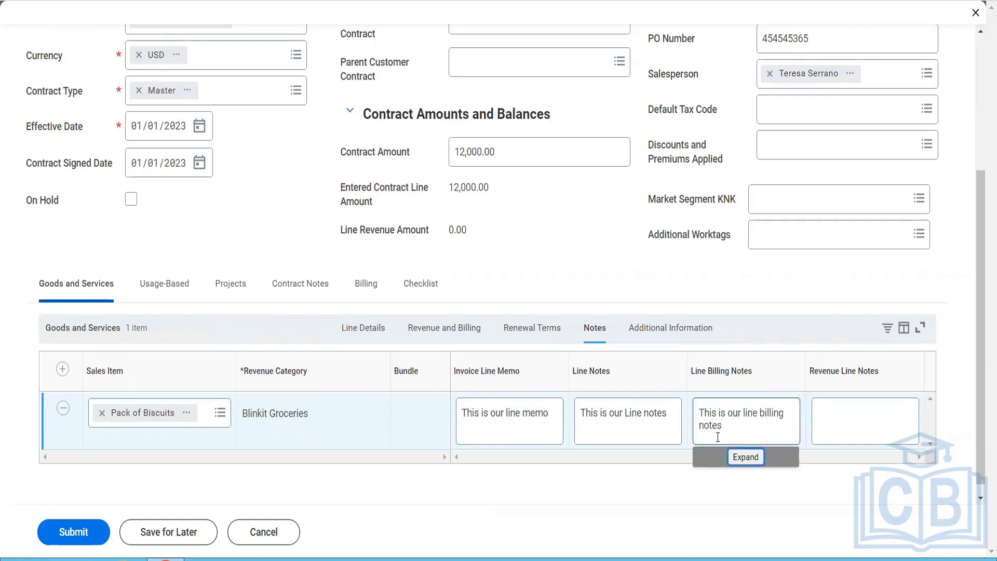
# Step: Enter "This is our Revenue Line Notes" as the revenue line notes for Pack of Biscuits
pyautogui.press('Tab')
pyautogui.write('This is our Reve')
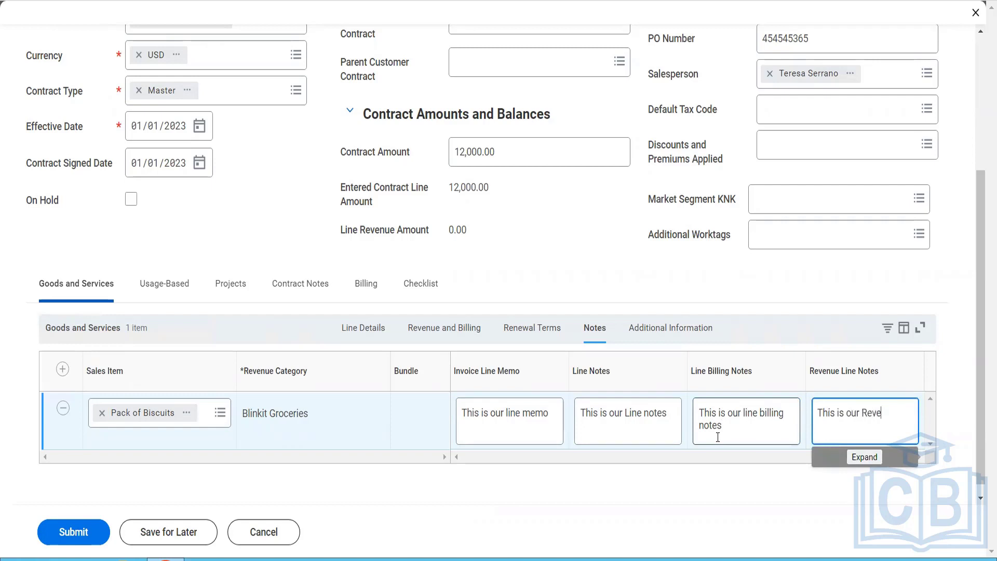
pyautogui.write('nue Line Notes')
# Step: Review the Pack of Biscuits line's additional information, from company and worktags through to ship-to details and line status
pyautogui.click(667, 338)
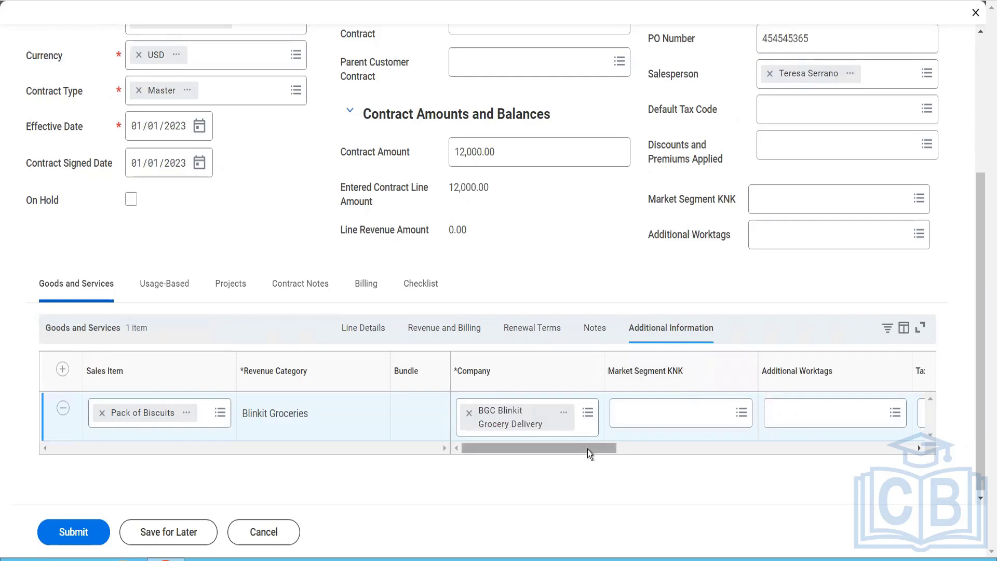
pyautogui.moveTo(588, 449); pyautogui.dragTo(627, 454)
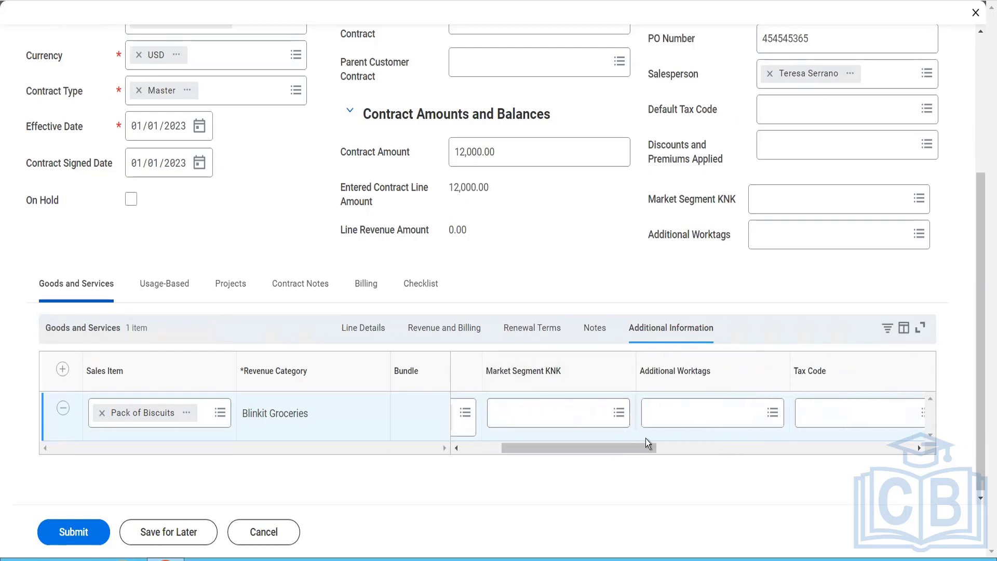
pyautogui.moveTo(631, 447); pyautogui.dragTo(674, 452)
pyautogui.moveTo(690, 450); pyautogui.dragTo(902, 466)
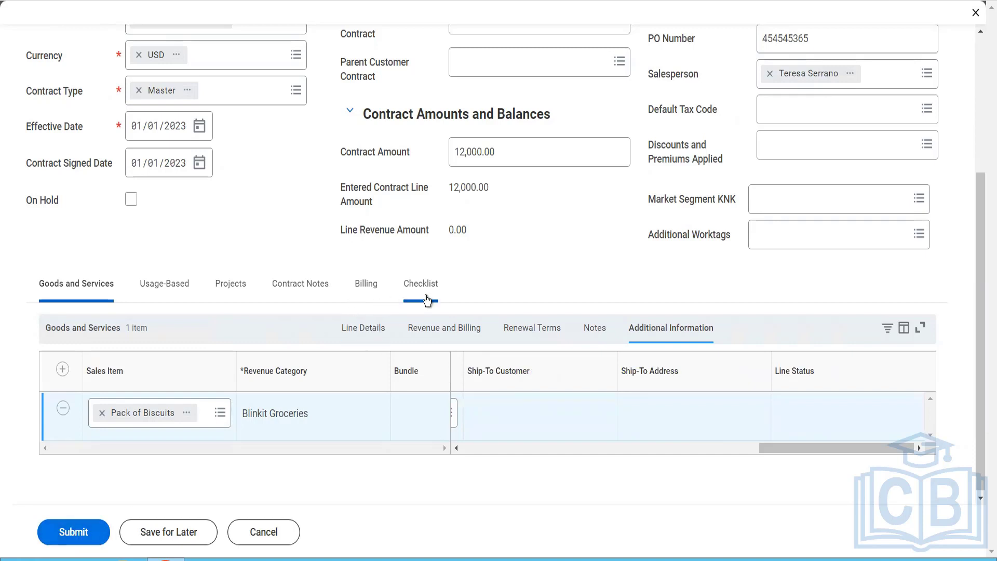
# Step: Enter "This is our Customer Contract Notes ......." as the contract notes
pyautogui.click(366, 291)
pyautogui.click(306, 292)
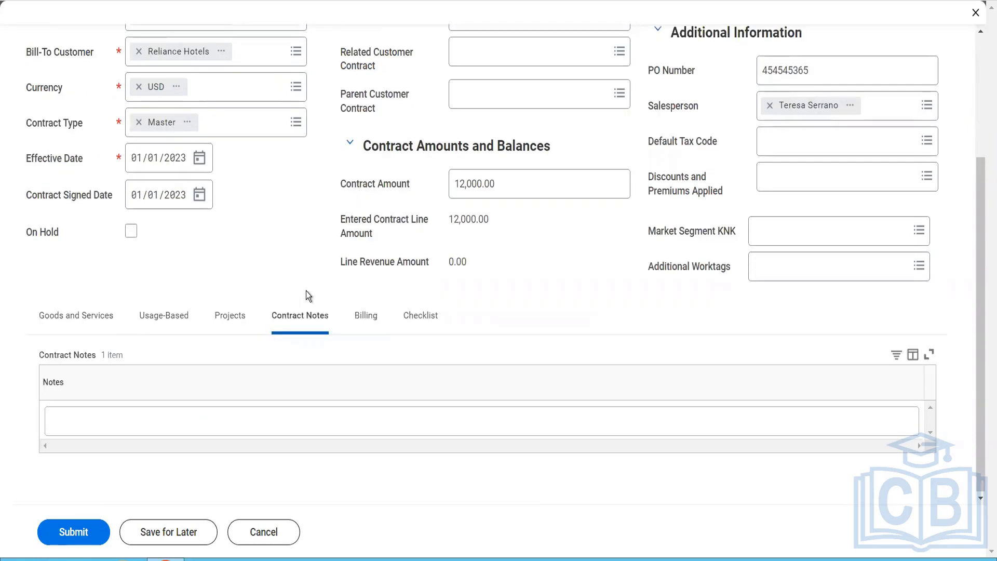
pyautogui.click(266, 426)
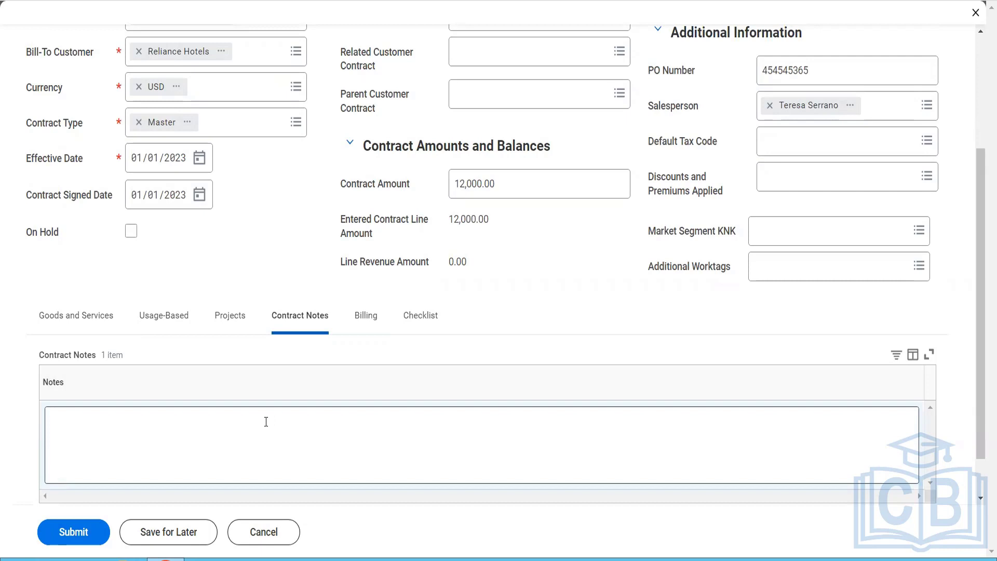
pyautogui.write('Thi')
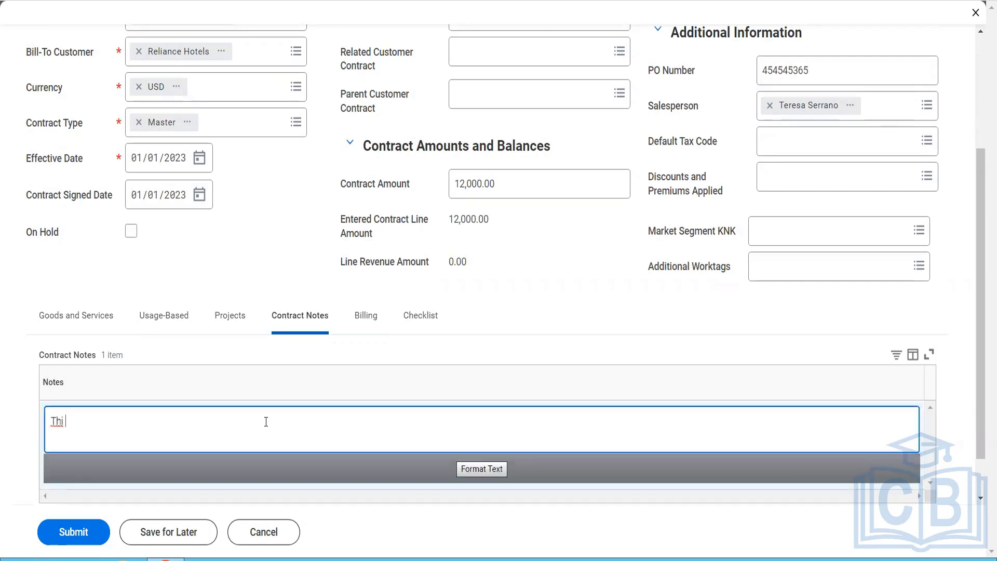
pyautogui.write('s is our  Customer Contract Notes')
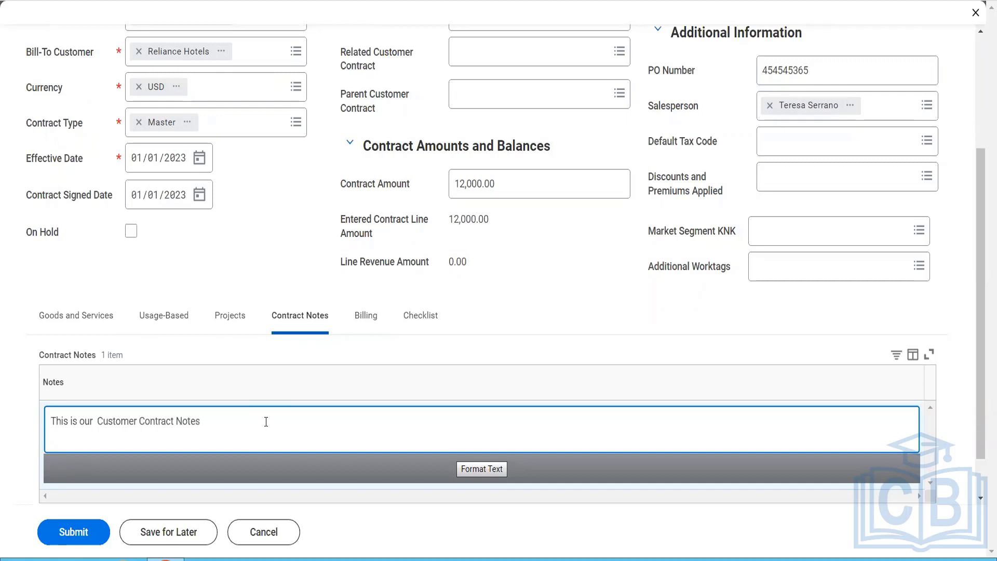
pyautogui.write(' .......')
# Step: Set the payment type in the contract's billing terms to Check
pyautogui.click(369, 314)
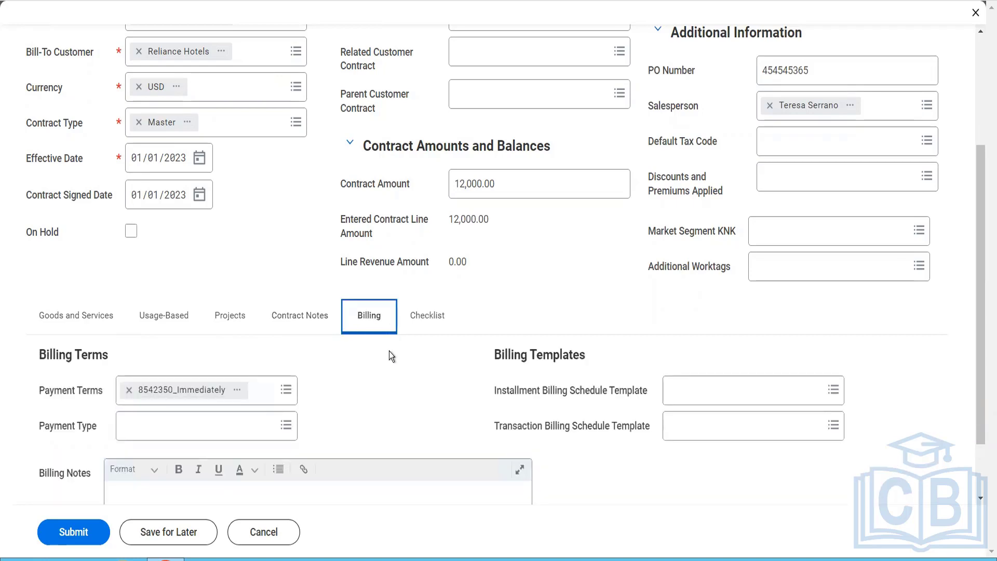
pyautogui.scroll(-2, 392, 356)
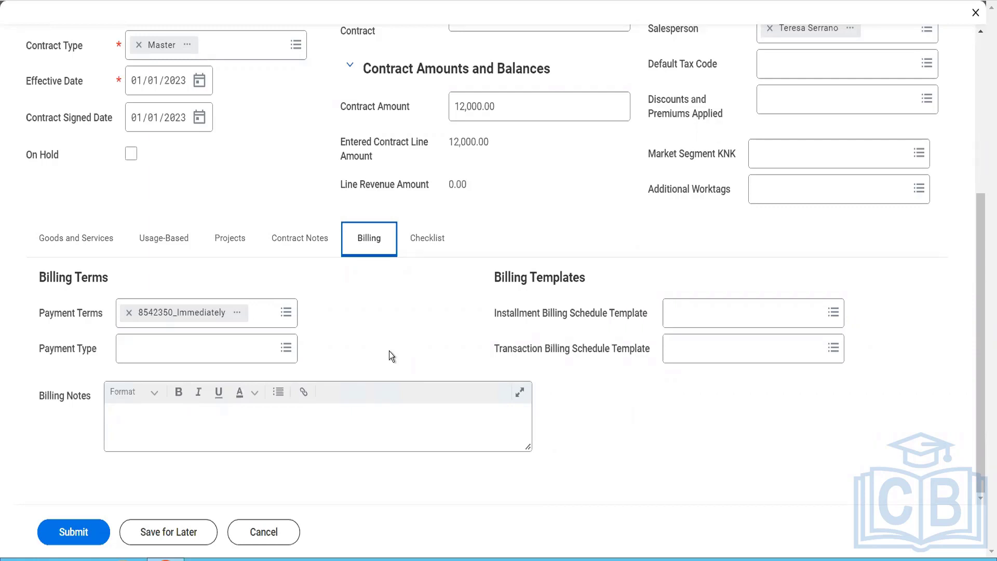
pyautogui.click(221, 352)
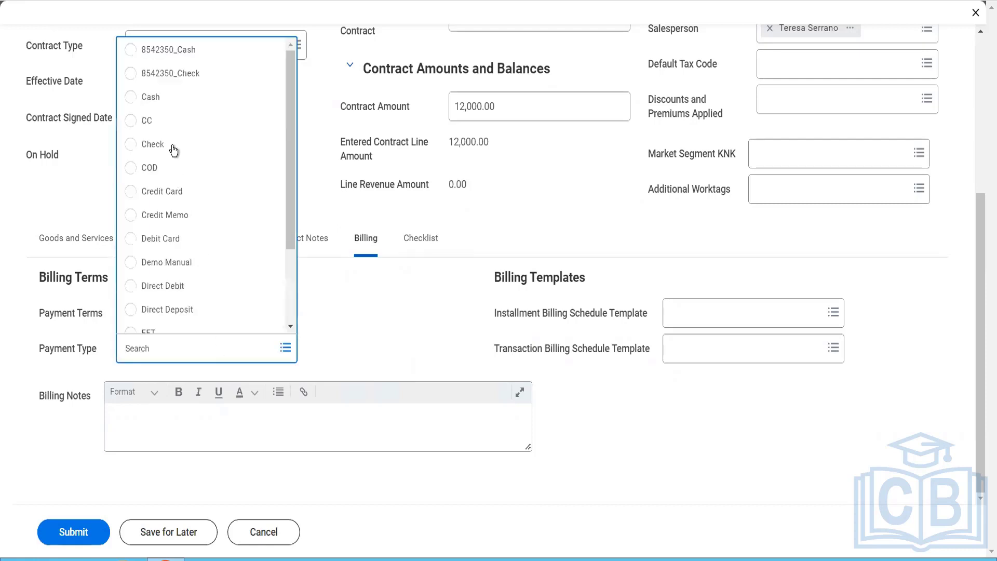
pyautogui.click(173, 150)
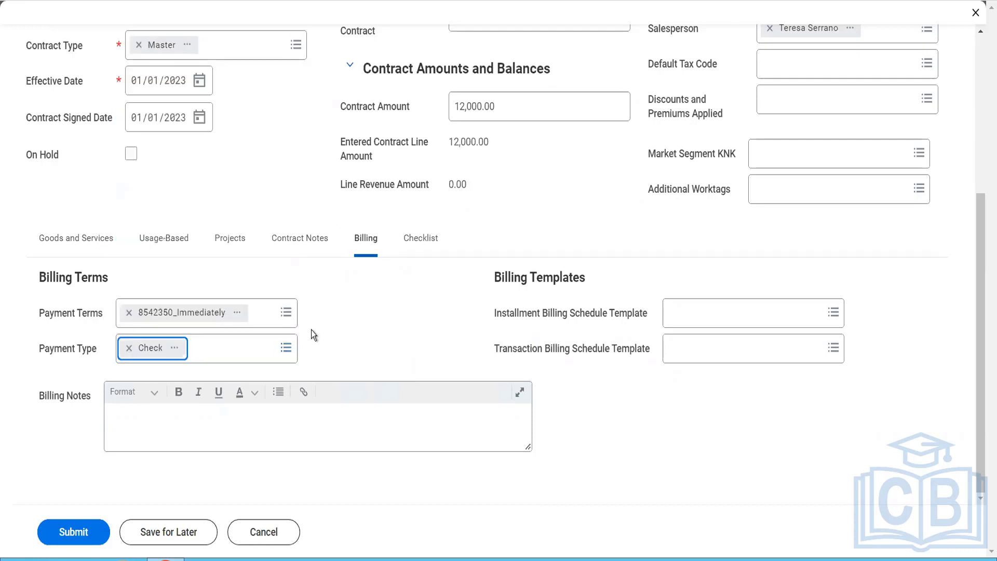
# Step: Enter "We need to bill the client every 15th of the month" as the contract's billing notes
pyautogui.click(325, 435)
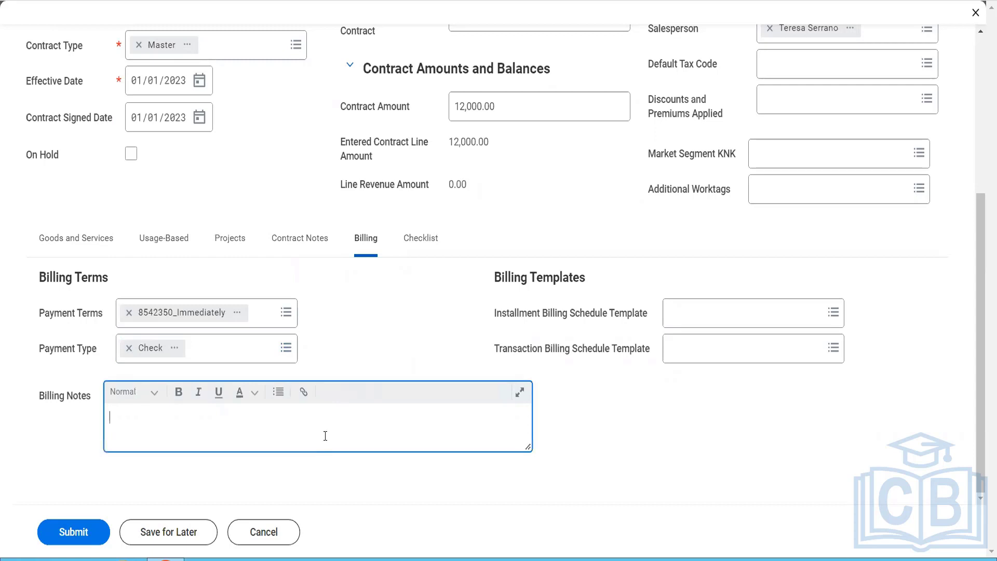
pyautogui.write('We need to bill the cline t')
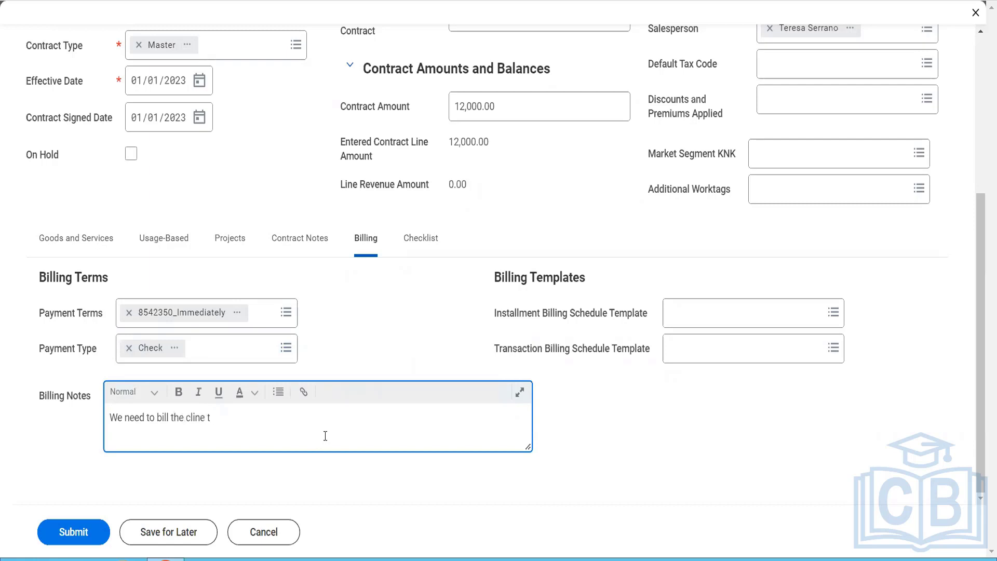
pyautogui.press('BackSpace')
pyautogui.press('BackSpace')
pyautogui.press('BackSpace')
pyautogui.press('BackSpace')
pyautogui.write('ent every 15th of the month')
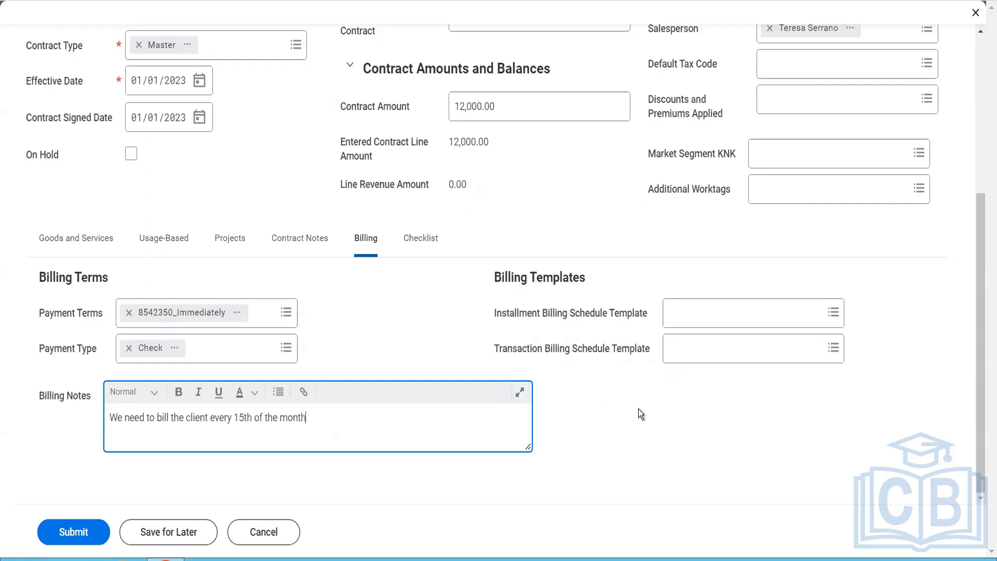
# Step: Review the contract header, including contract information, name, description, PO number and contract amount
pyautogui.click(74, 253)
pyautogui.scroll(4, 291, 208)
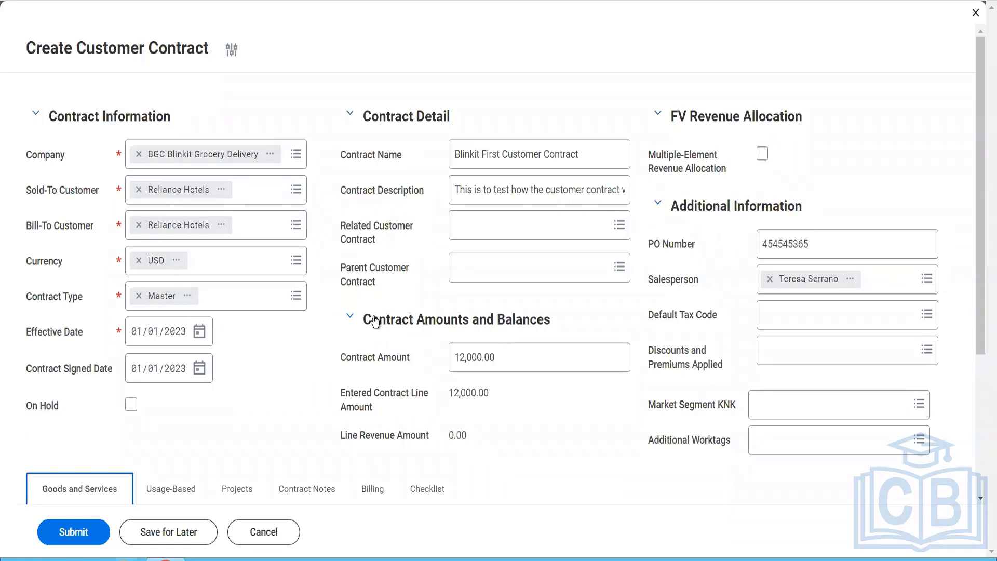
pyautogui.scroll(-2, 375, 322)
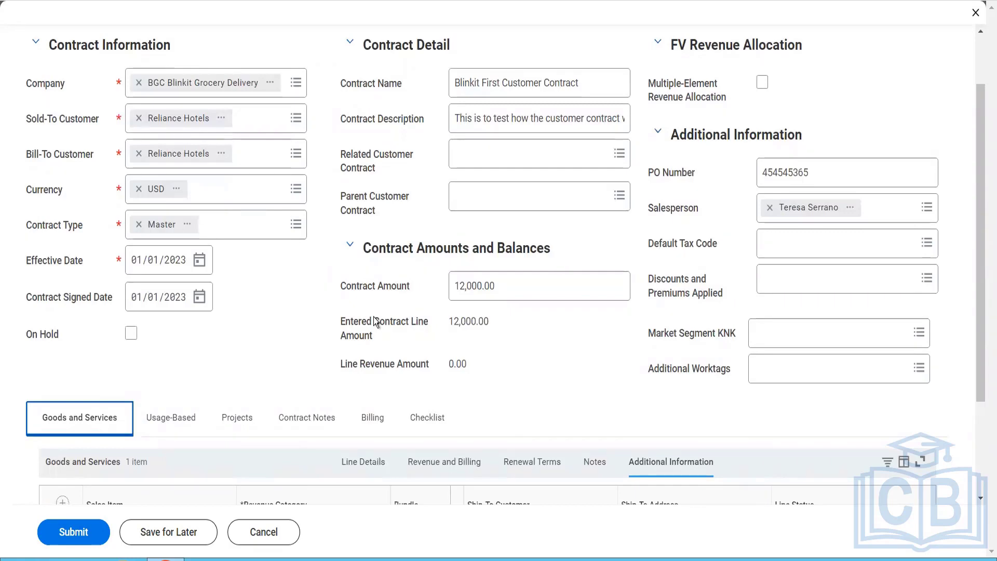
pyautogui.scroll(2, 374, 320)
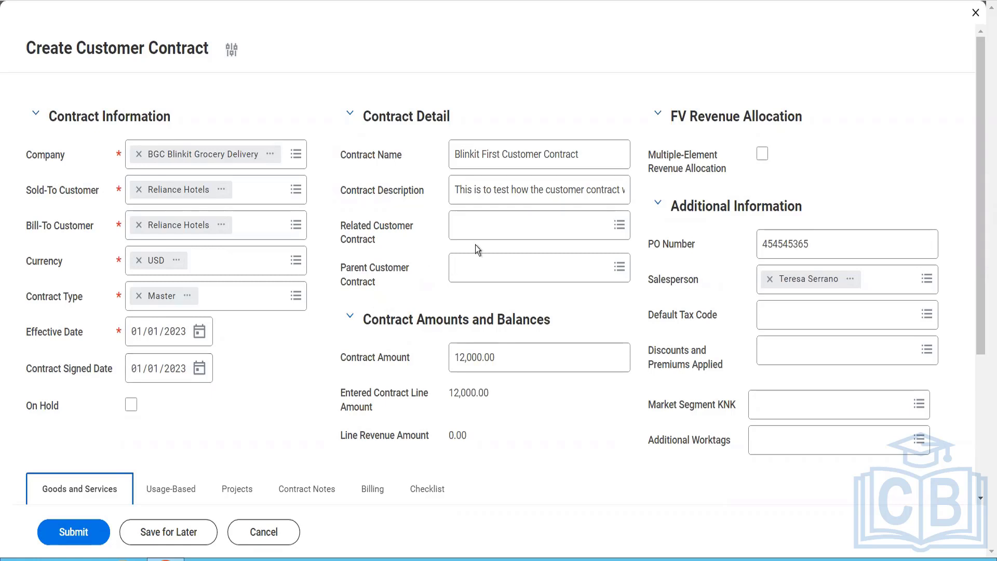
pyautogui.click(531, 159)
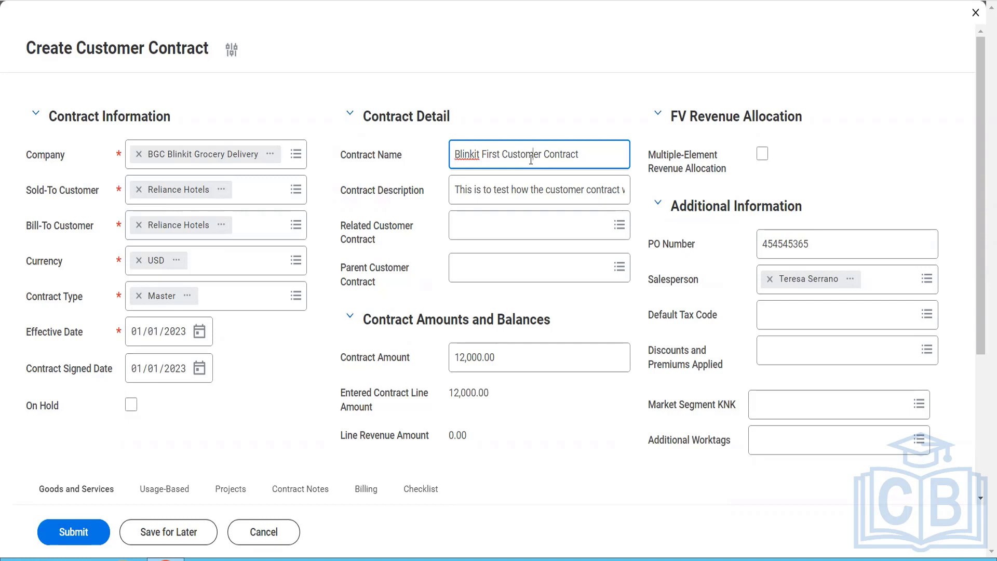
pyautogui.click(520, 193)
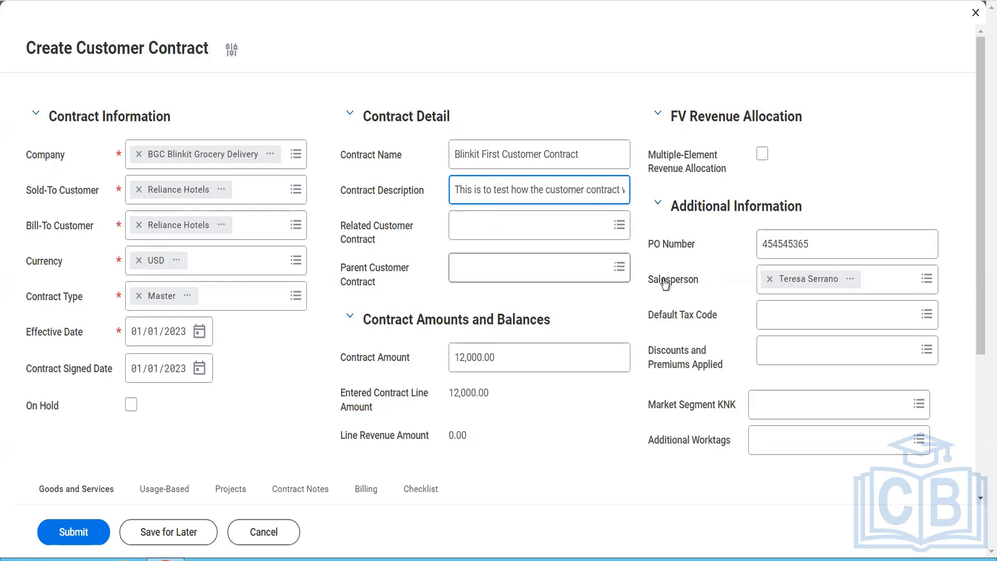
pyautogui.click(821, 240)
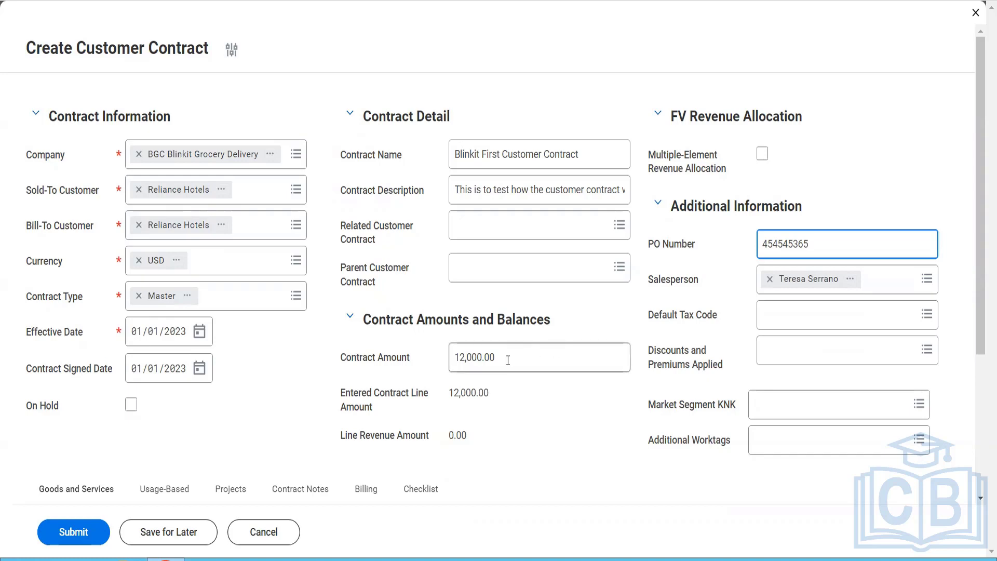
pyautogui.moveTo(504, 371); pyautogui.dragTo(455, 371)
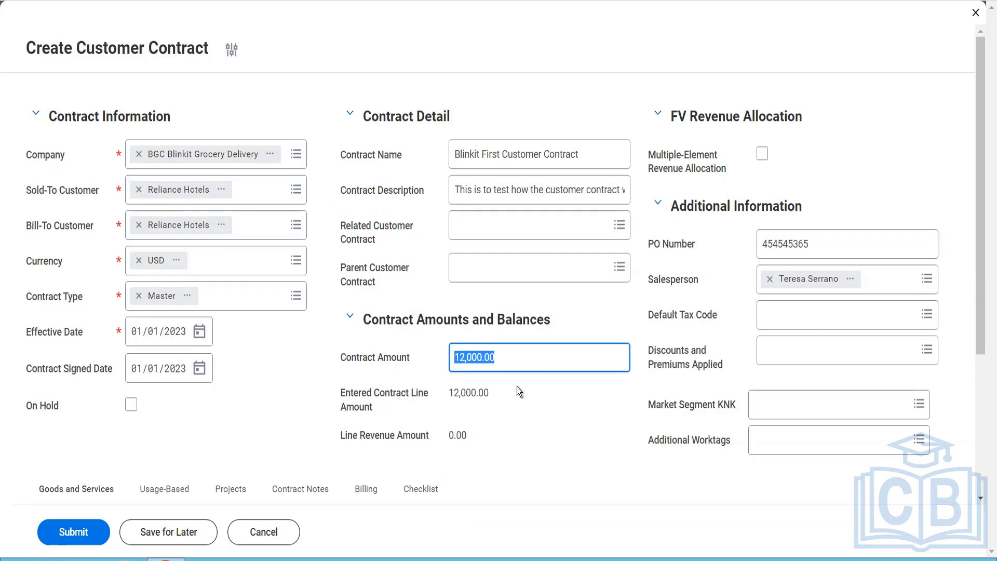
# Step: Review the Pack of Biscuits line details, from line type and description through quantity and unit price to list unit price and list extended amount
pyautogui.scroll(-4, 516, 386)
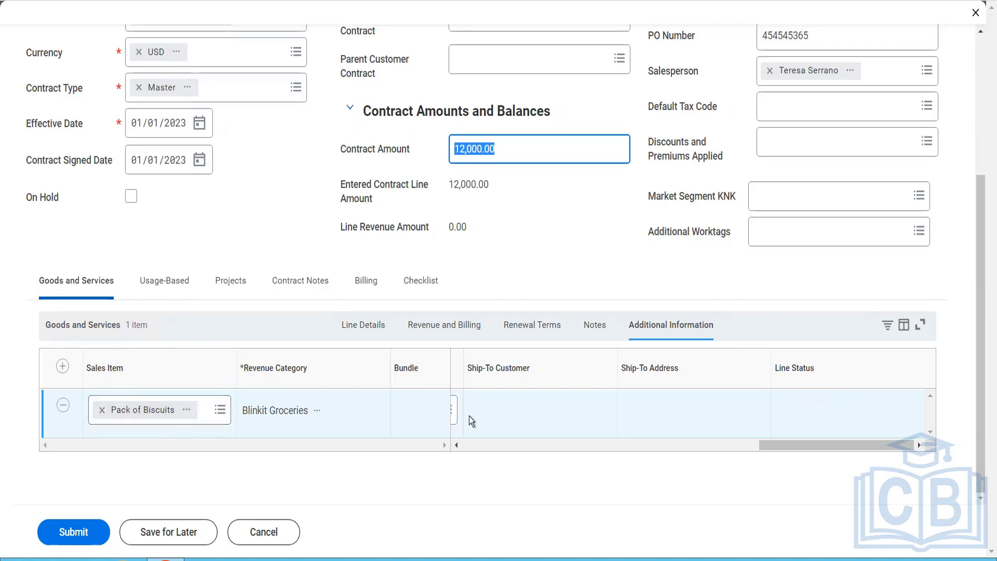
pyautogui.click(469, 447)
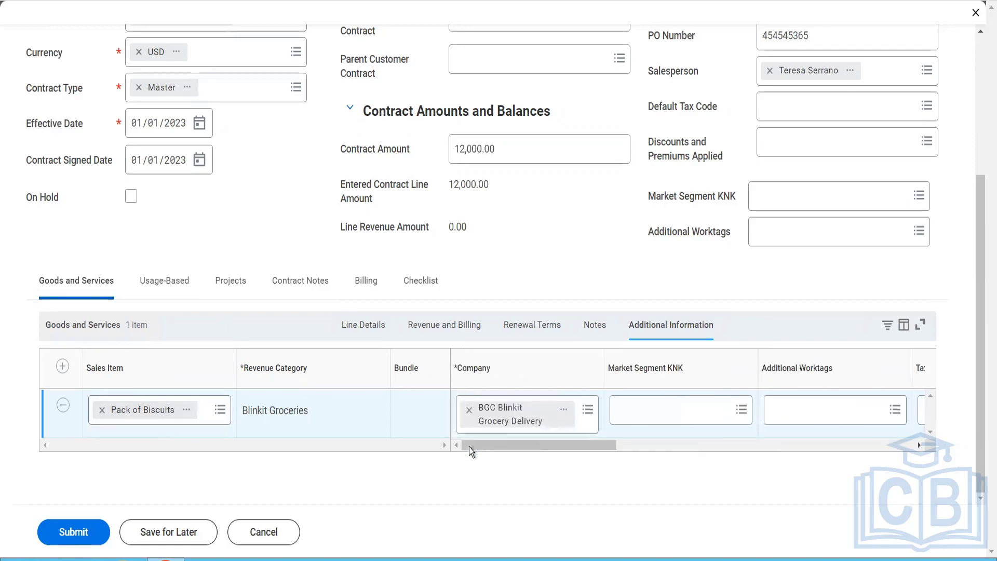
pyautogui.click(372, 338)
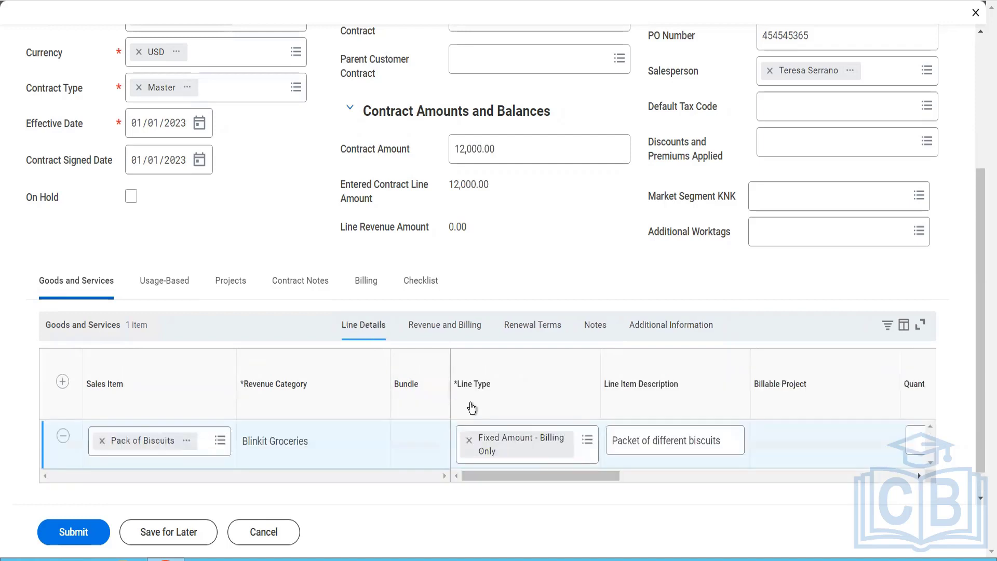
pyautogui.click(588, 442)
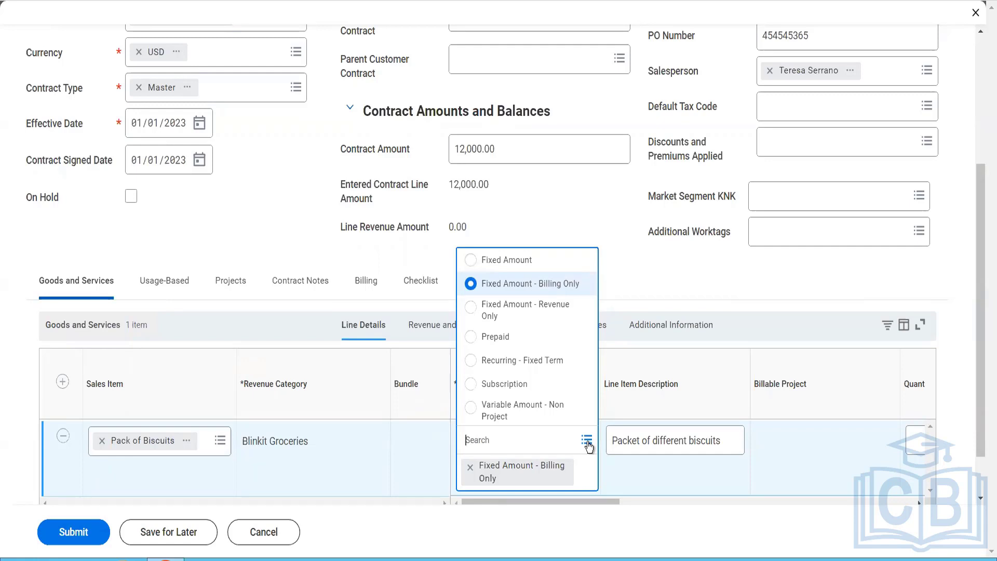
pyautogui.click(643, 480)
pyautogui.moveTo(609, 498); pyautogui.dragTo(641, 503)
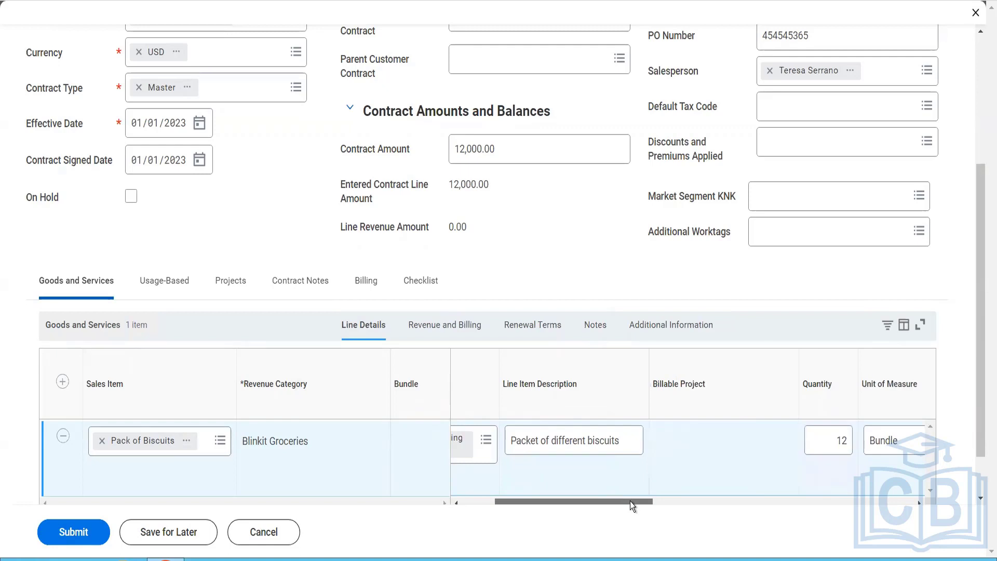
pyautogui.moveTo(631, 500); pyautogui.dragTo(593, 495)
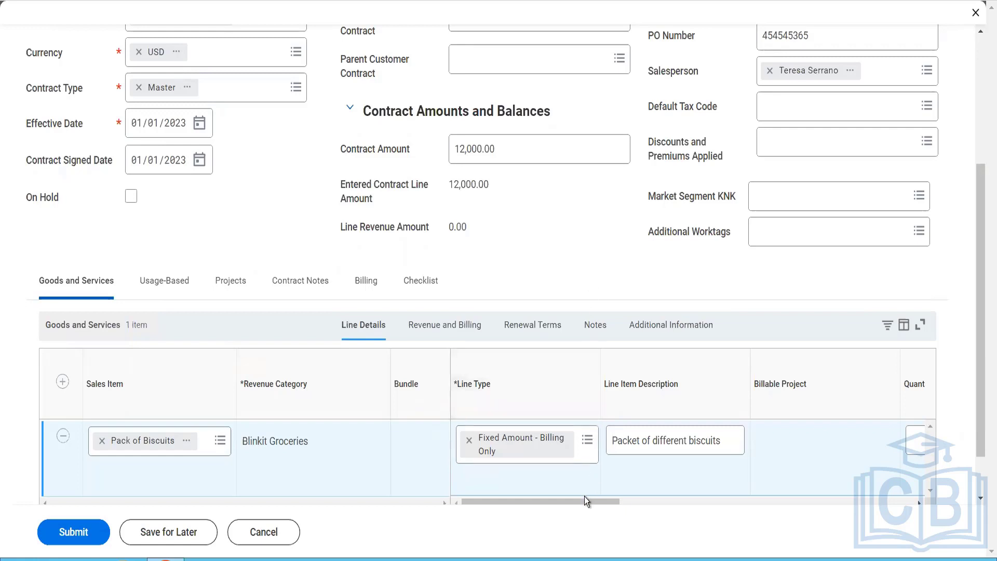
pyautogui.moveTo(584, 497); pyautogui.dragTo(588, 497)
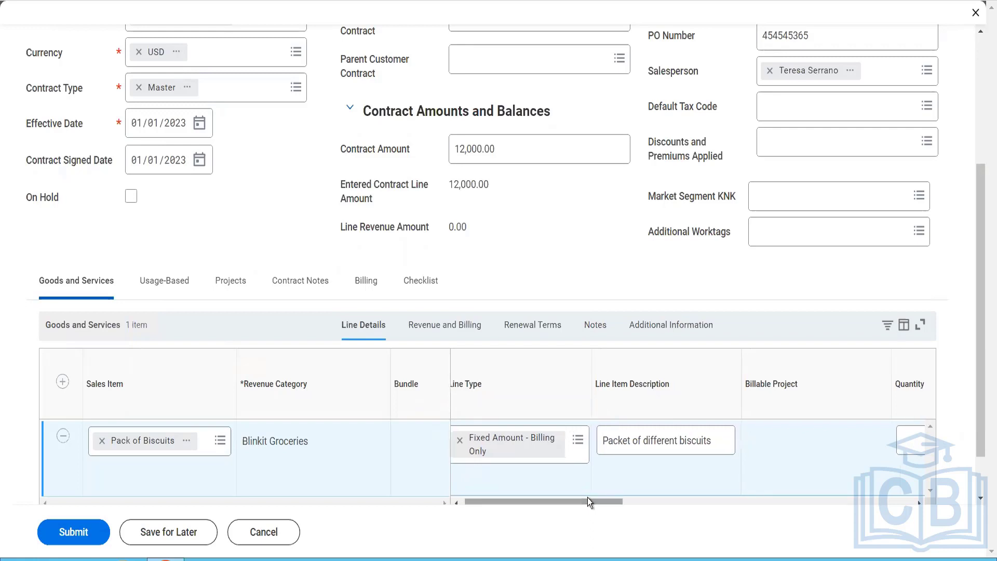
pyautogui.moveTo(588, 498); pyautogui.dragTo(799, 510)
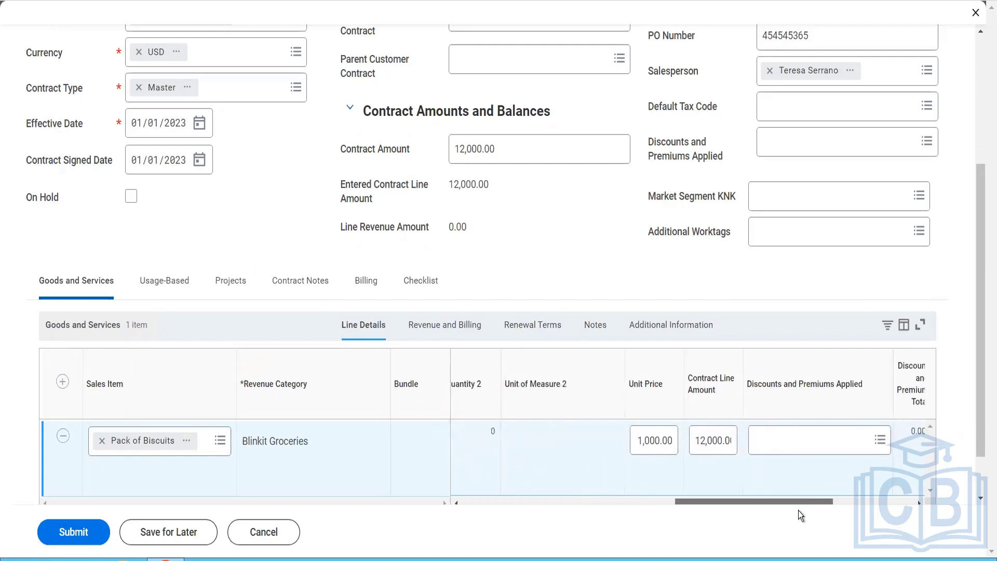
pyautogui.moveTo(799, 510); pyautogui.dragTo(883, 510)
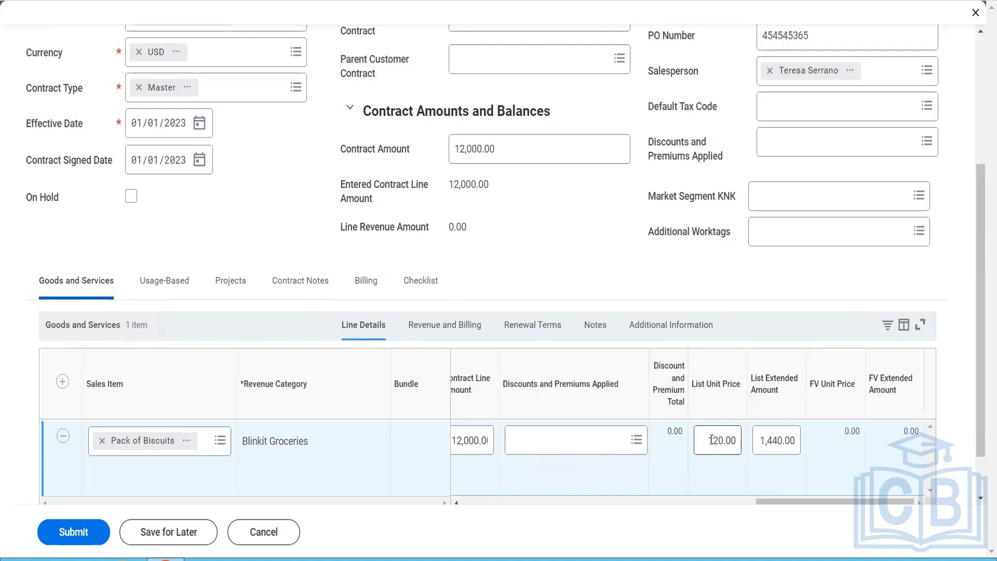
pyautogui.click(778, 441)
pyautogui.click(724, 441)
pyautogui.click(773, 442)
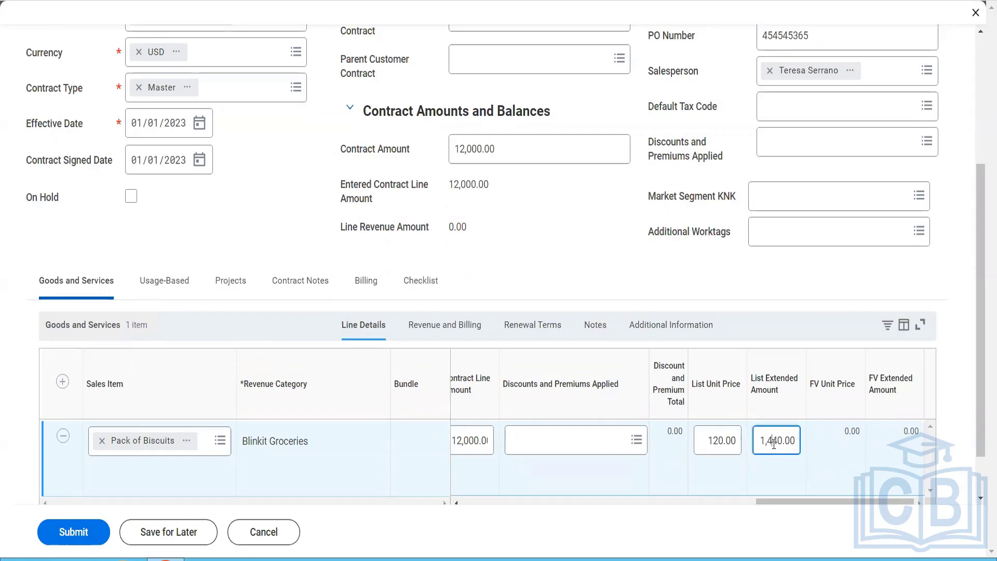
# Step: Review the revenue treatment and the revenue and billing dates of the Pack of Biscuits line
pyautogui.click(469, 327)
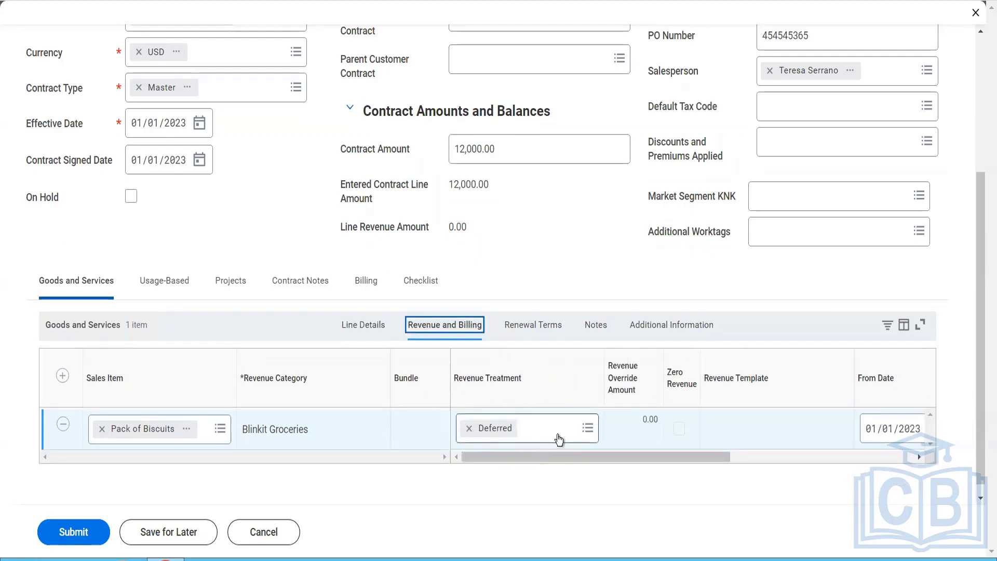
pyautogui.click(559, 436)
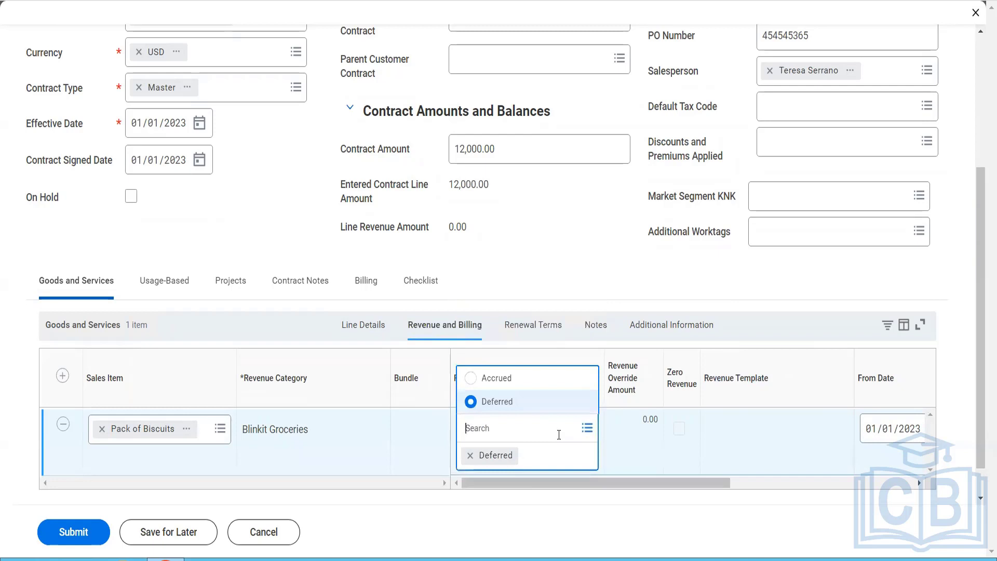
pyautogui.click(674, 485)
pyautogui.moveTo(675, 484); pyautogui.dragTo(881, 479)
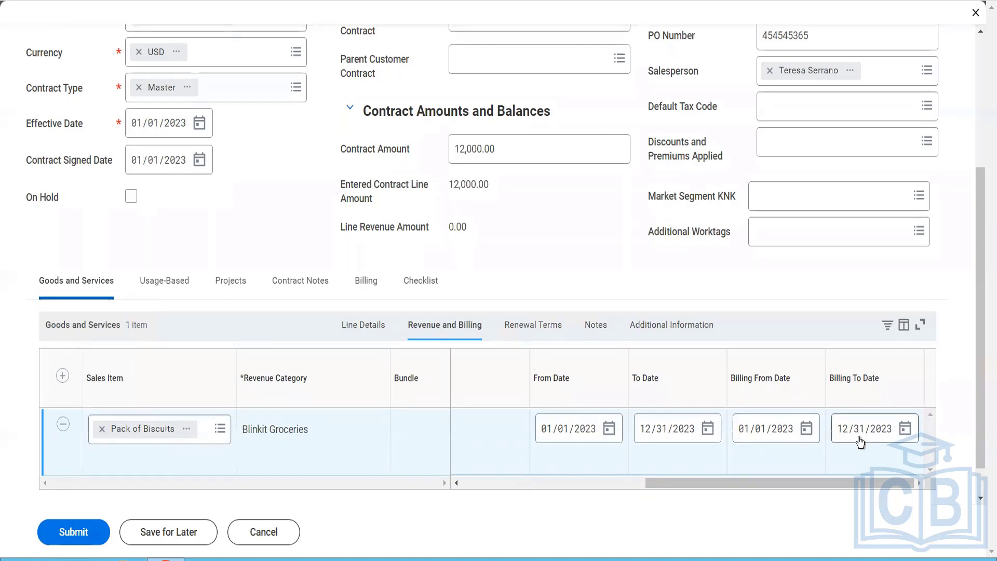
# Step: Set the renewal end date of the Pack of Biscuits line to 12/31/2024 and check its remaining renewal terms
pyautogui.click(528, 326)
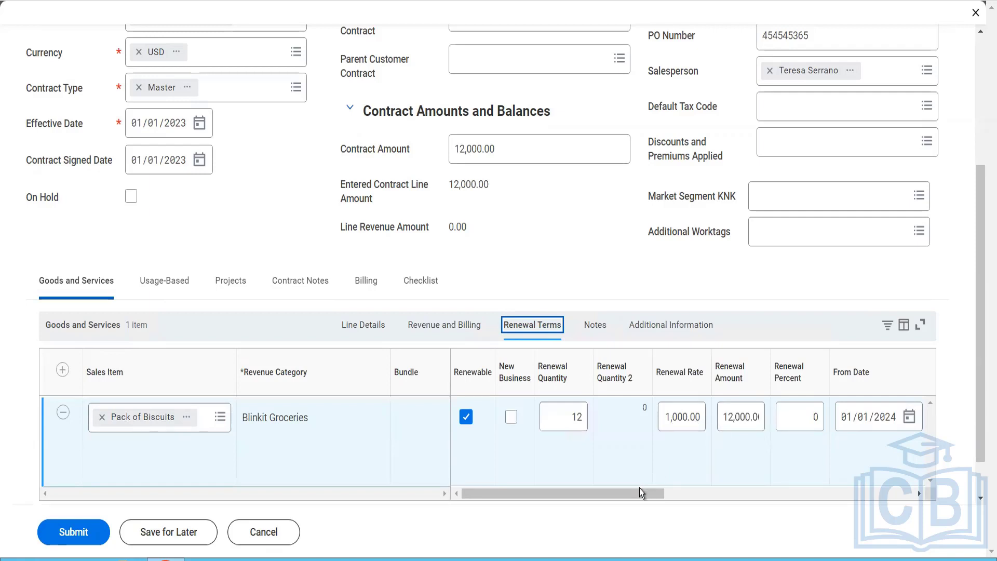
pyautogui.moveTo(638, 495); pyautogui.dragTo(755, 496)
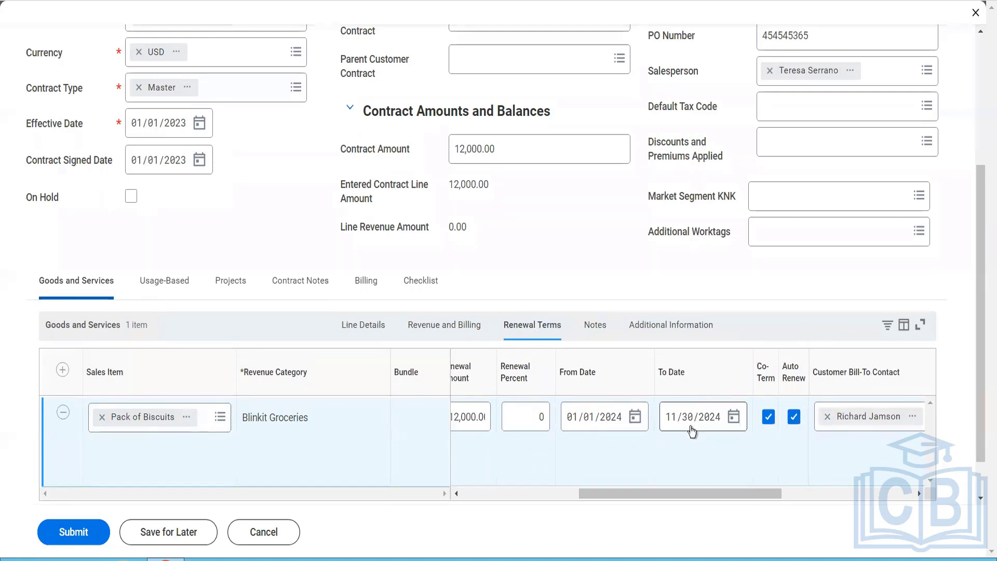
pyautogui.click(669, 423)
pyautogui.write('12/31')
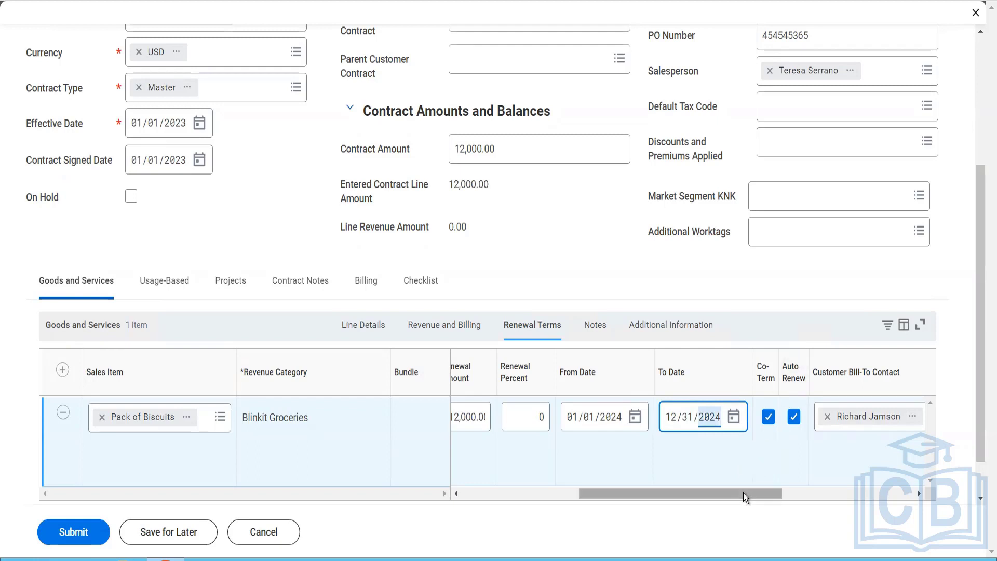
pyautogui.moveTo(743, 493); pyautogui.dragTo(816, 500)
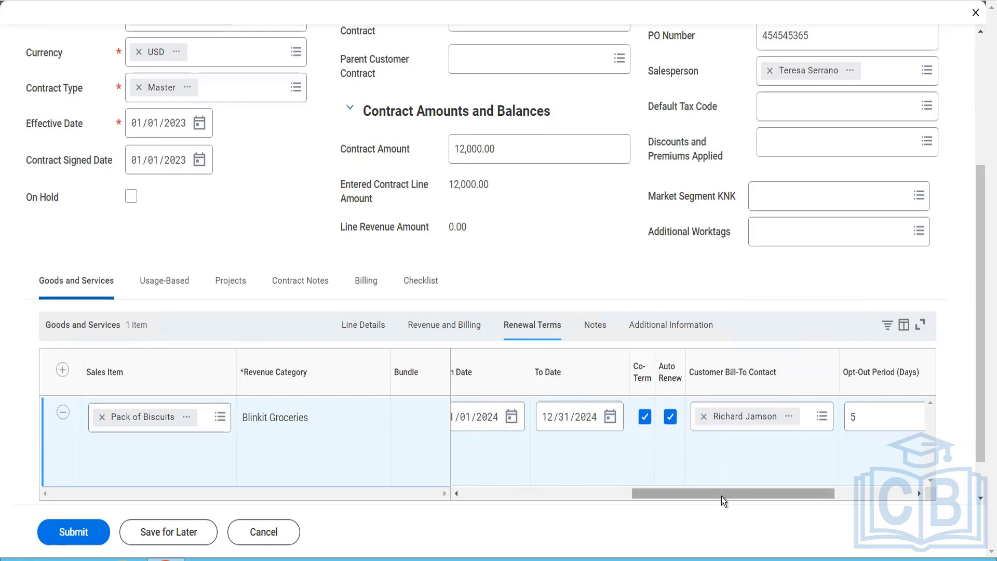
# Step: Review the Pack of Biscuits line's remaining renewal terms, its memo and line notes, and its additional information
pyautogui.moveTo(721, 497); pyautogui.dragTo(777, 506)
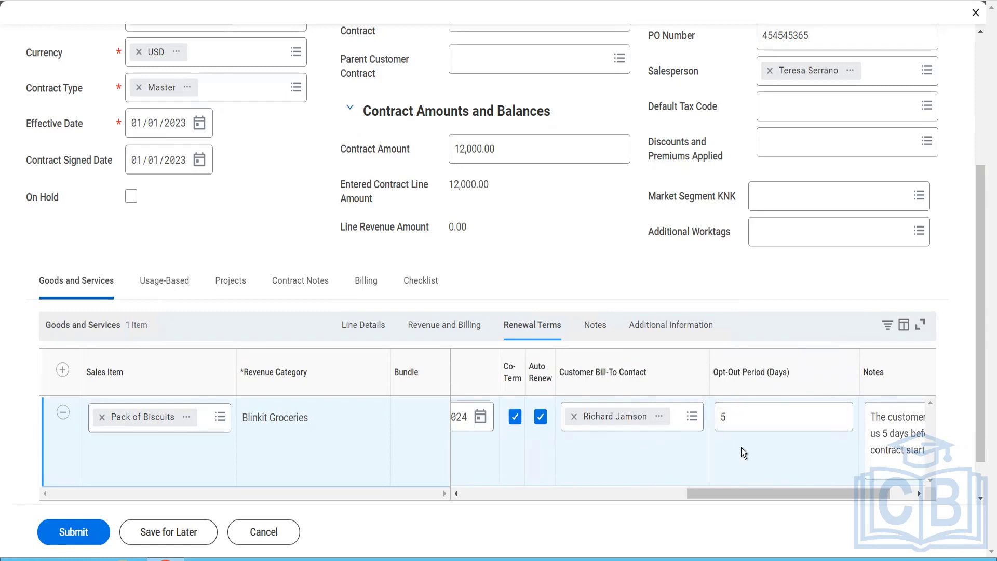
pyautogui.moveTo(787, 495); pyautogui.dragTo(845, 502)
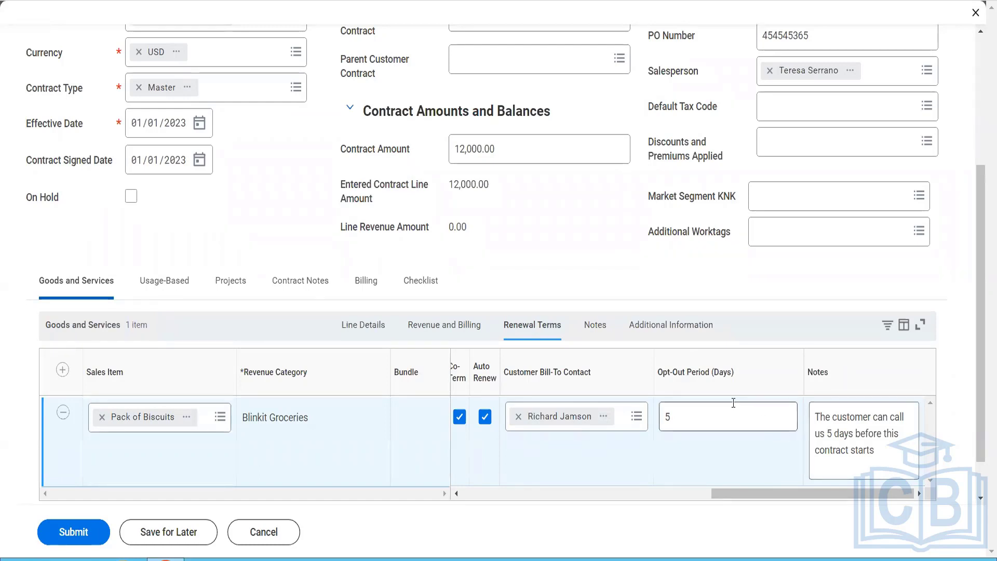
pyautogui.click(595, 324)
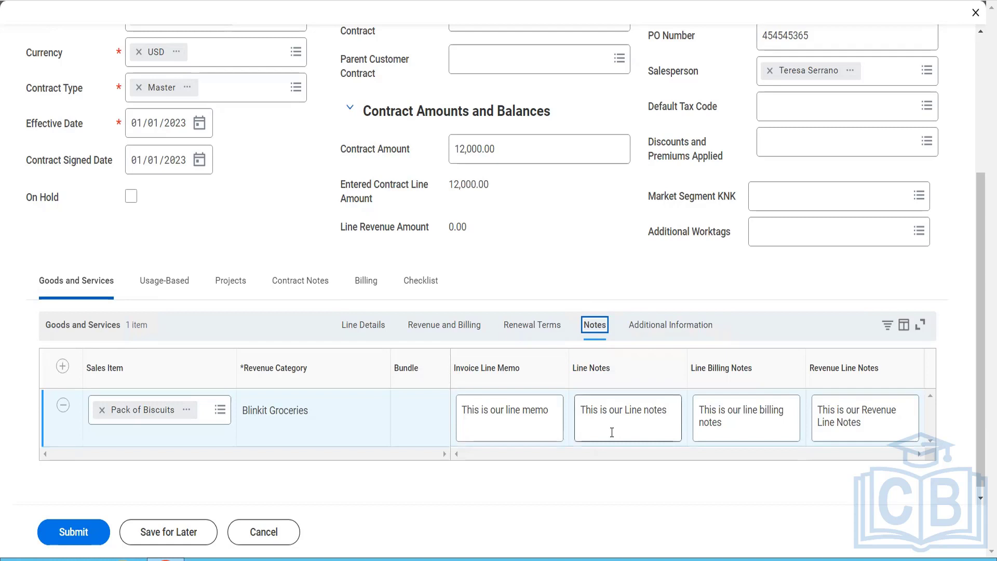
pyautogui.click(649, 333)
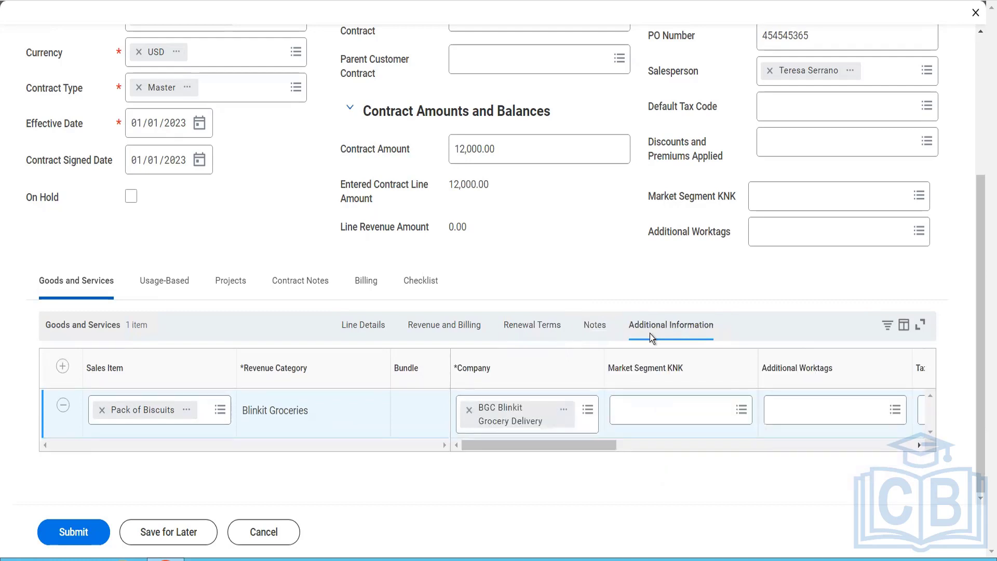
pyautogui.moveTo(562, 448); pyautogui.dragTo(750, 451)
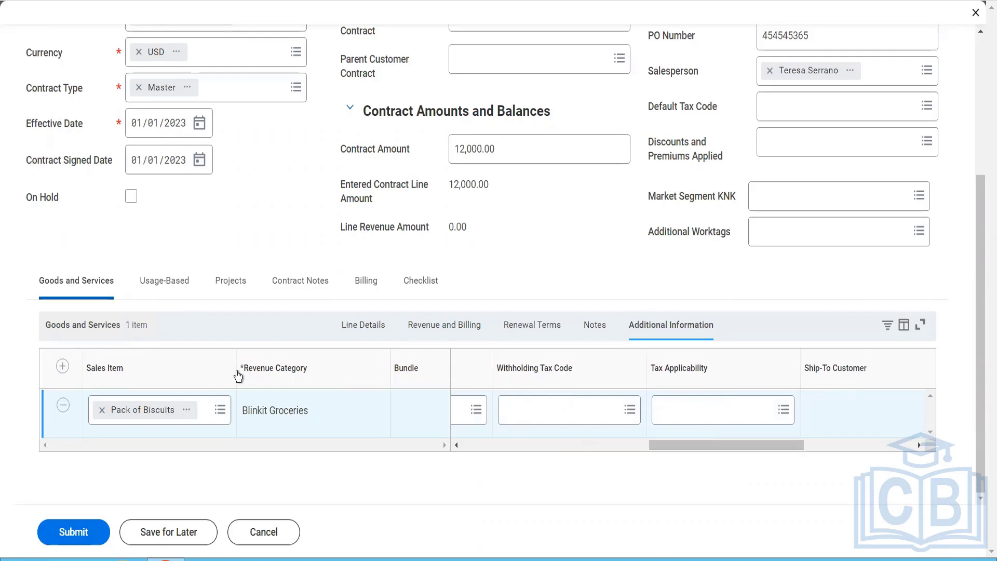
# Step: Try to submit the customer contract and read the details of the reported error
pyautogui.click(85, 524)
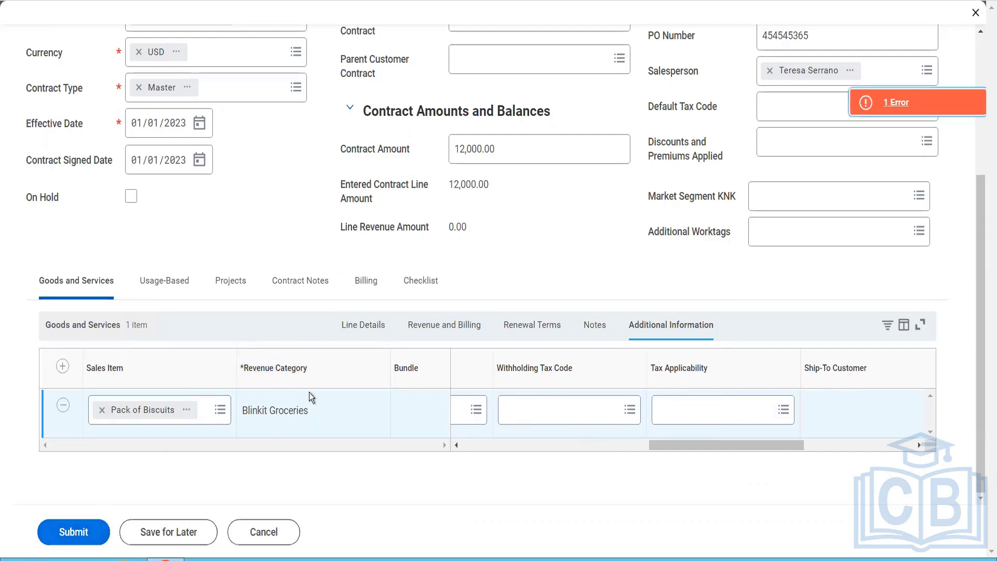
pyautogui.click(892, 111)
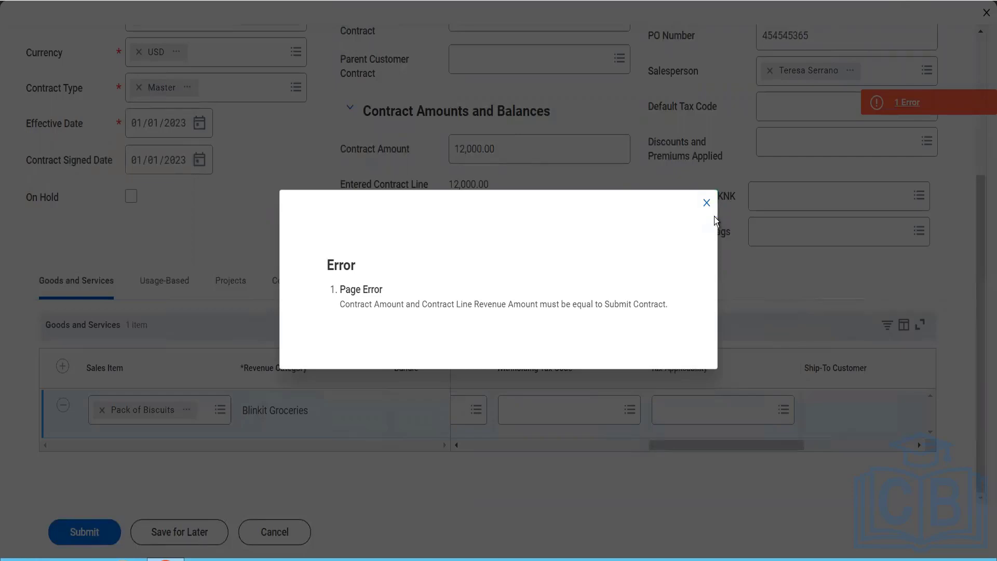
pyautogui.click(707, 208)
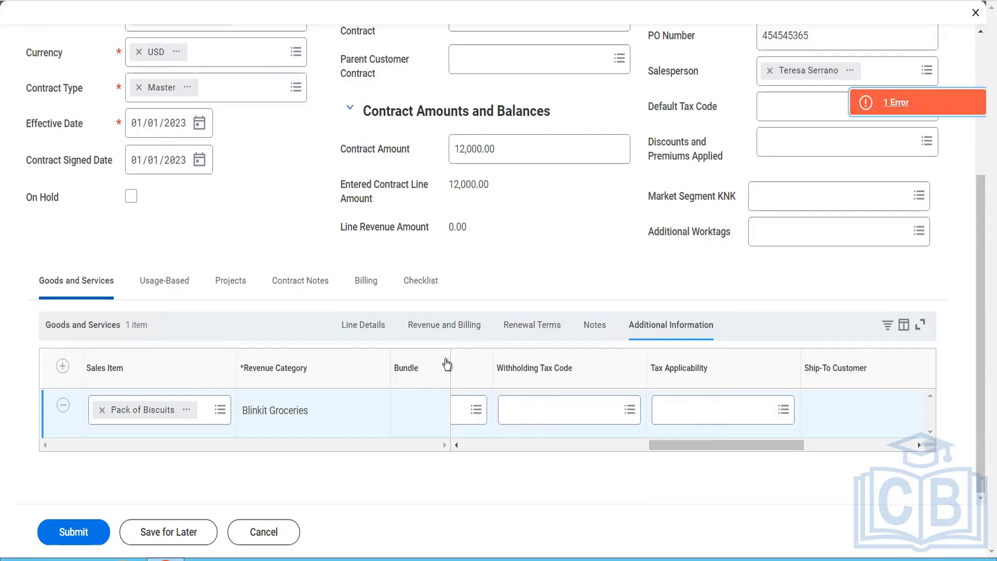
# Step: Check the revenue treatment and the line amounts of the Pack of Biscuits line, including list unit price and list extended amount
pyautogui.click(446, 327)
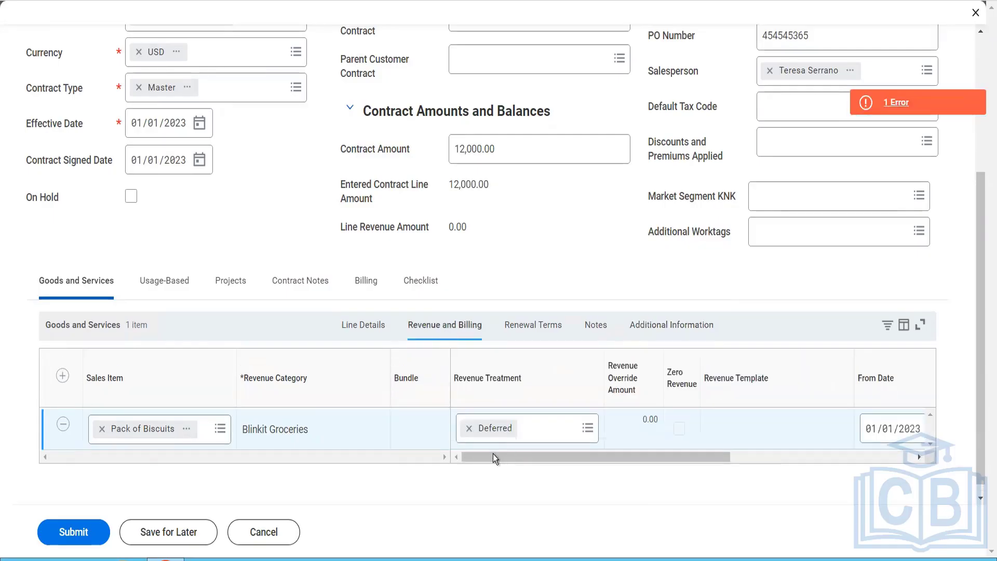
pyautogui.moveTo(613, 456); pyautogui.dragTo(557, 454)
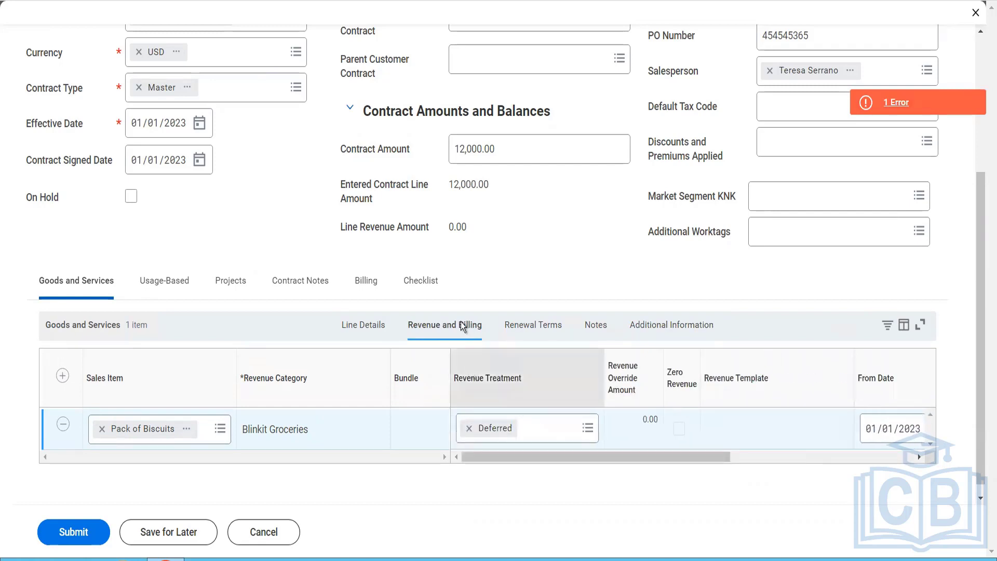
pyautogui.click(358, 327)
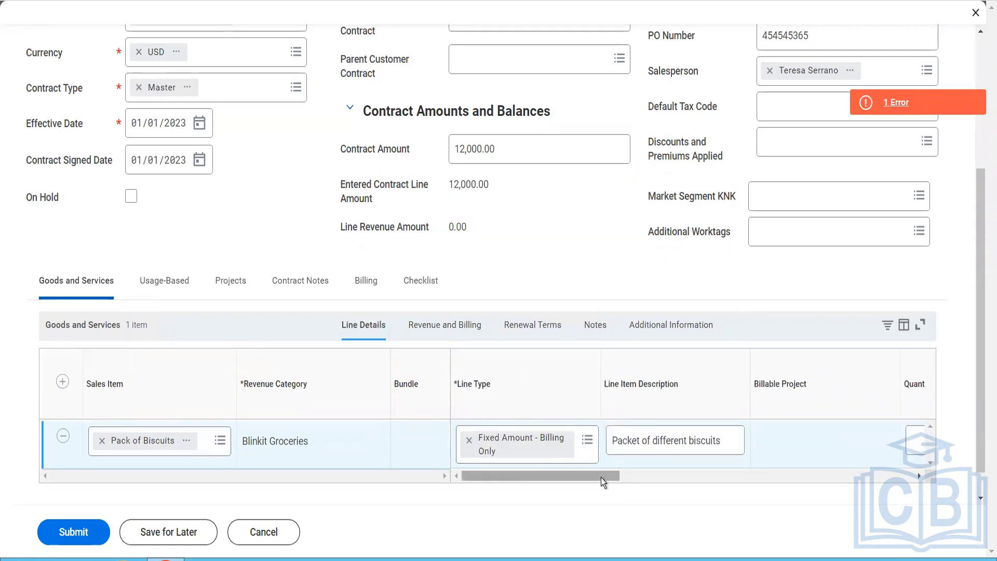
pyautogui.moveTo(600, 478); pyautogui.dragTo(895, 481)
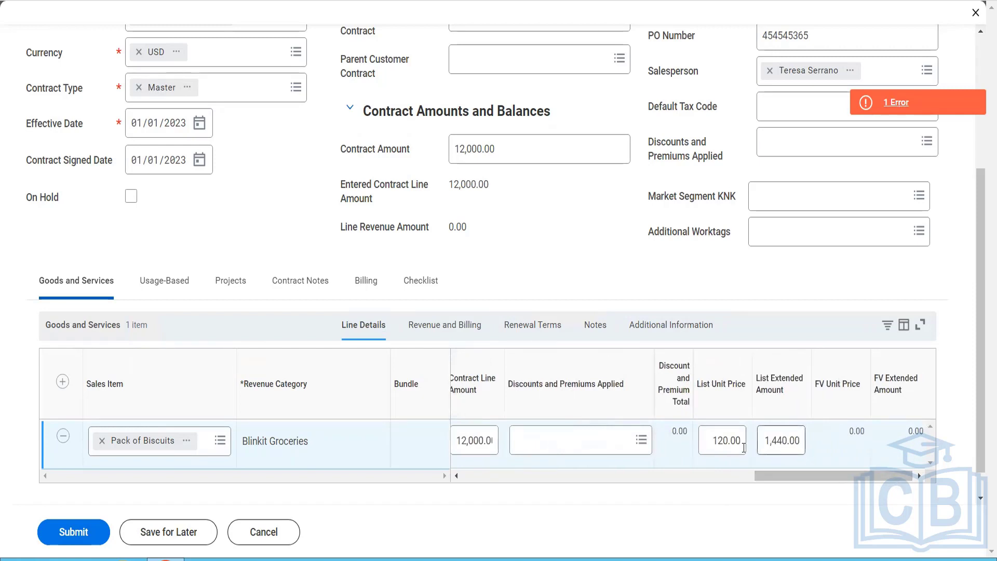
# Step: Set the Pack of Biscuits line's list unit price to 12 and its list extended amount to 1,000
pyautogui.moveTo(717, 445); pyautogui.dragTo(783, 457)
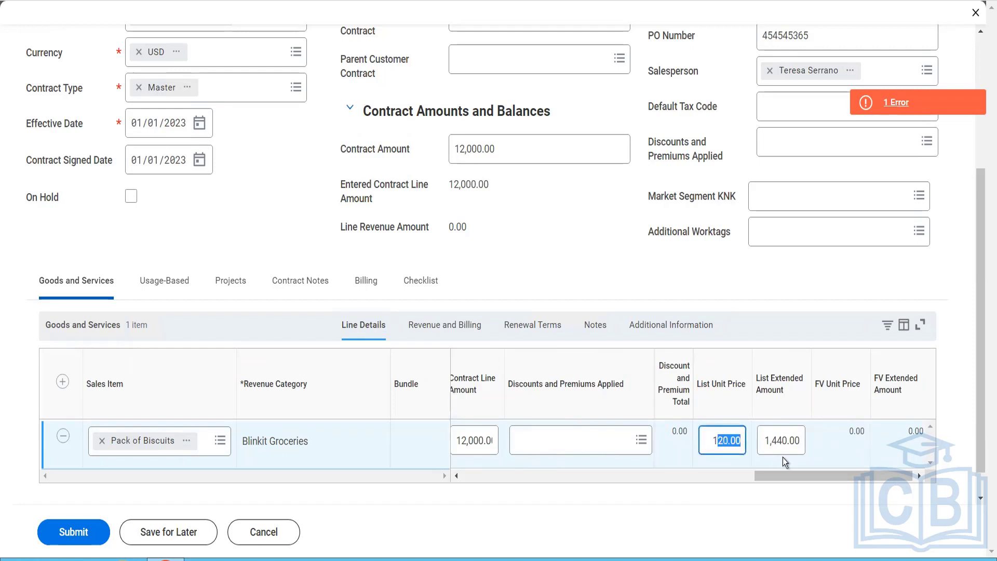
pyautogui.press('BackSpace')
pyautogui.write('2')
pyautogui.press('Tab')
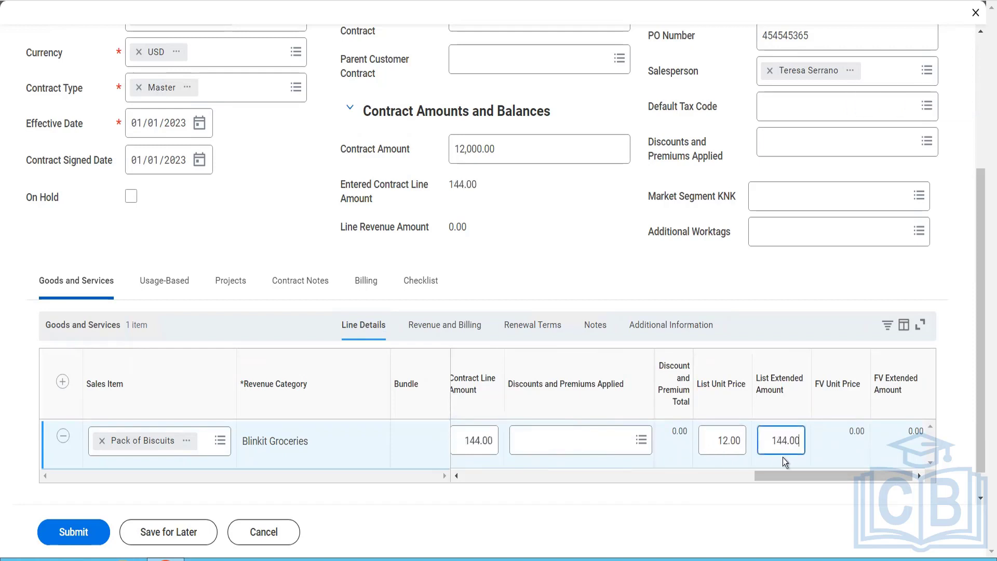
pyautogui.moveTo(799, 442); pyautogui.dragTo(700, 440)
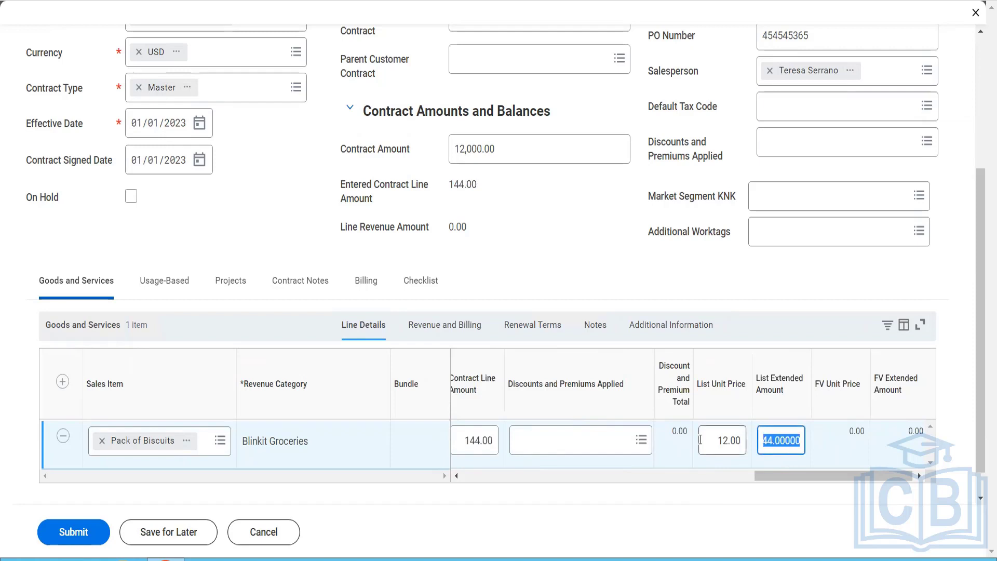
pyautogui.press('BackSpace')
pyautogui.write('1000')
pyautogui.press('Tab')
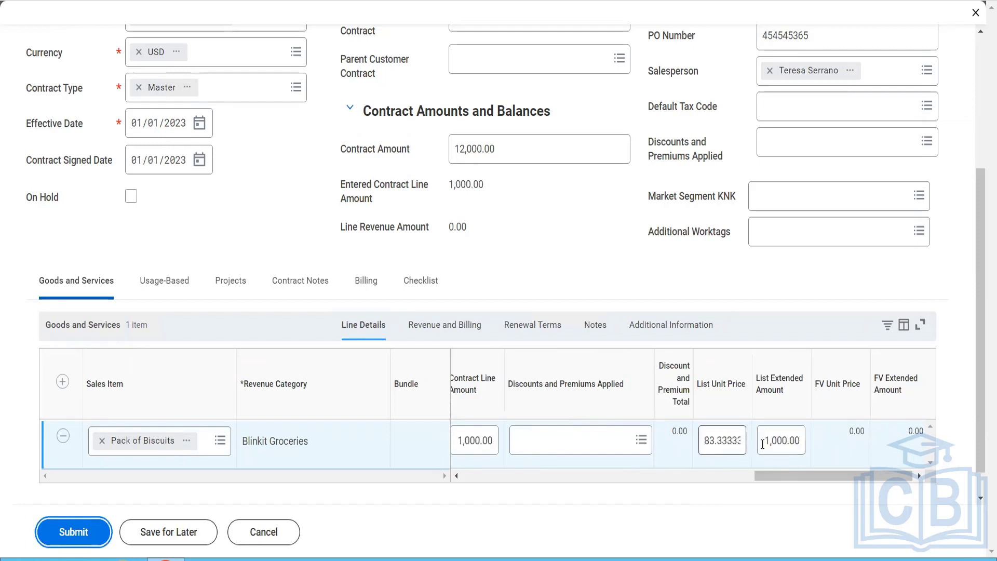
# Step: Set the Pack of Biscuits line's list unit price to 1,000 and its list extended amount to 12,000
pyautogui.click(769, 445)
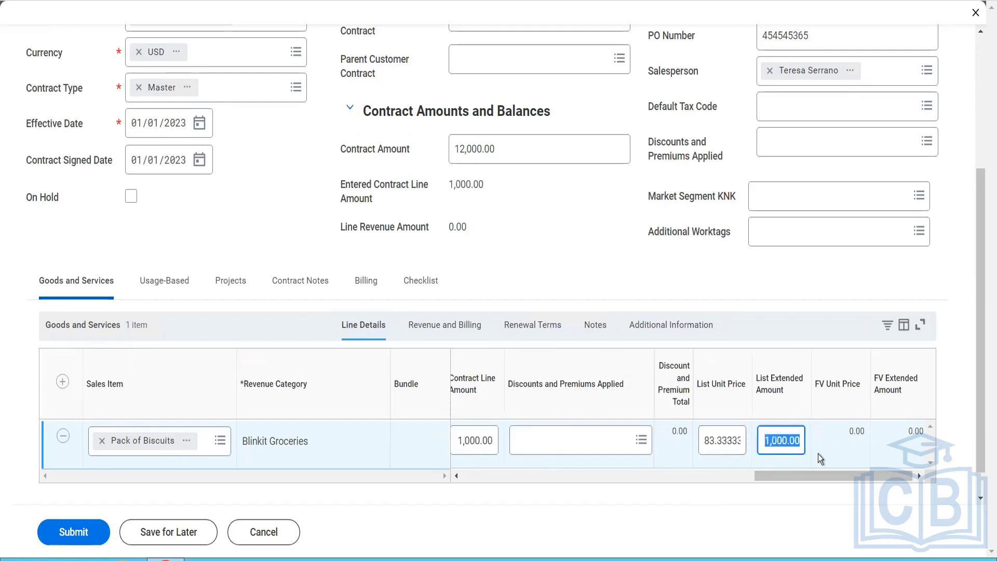
pyautogui.write('12000')
pyautogui.press('Tab')
pyautogui.click(699, 444)
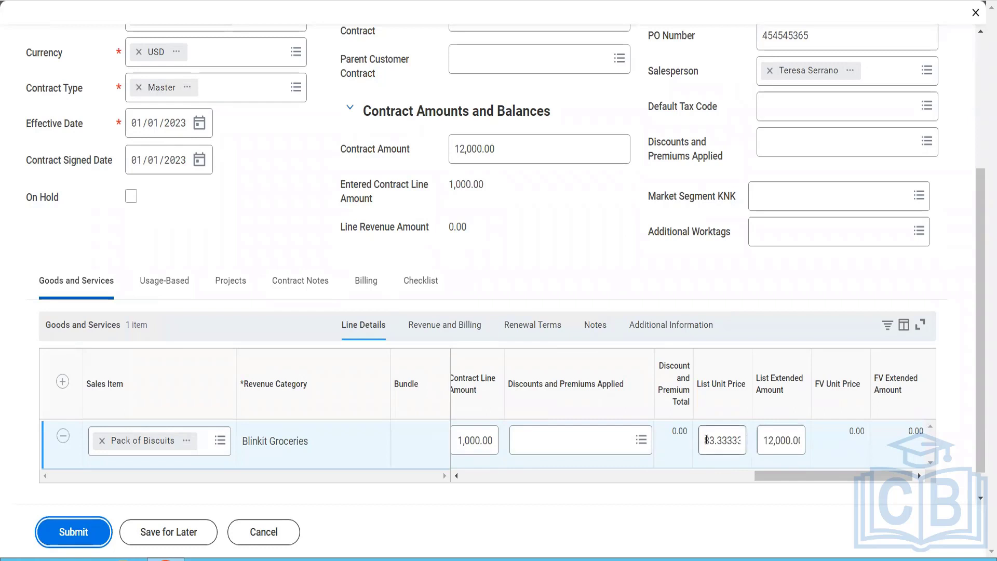
pyautogui.write('1000')
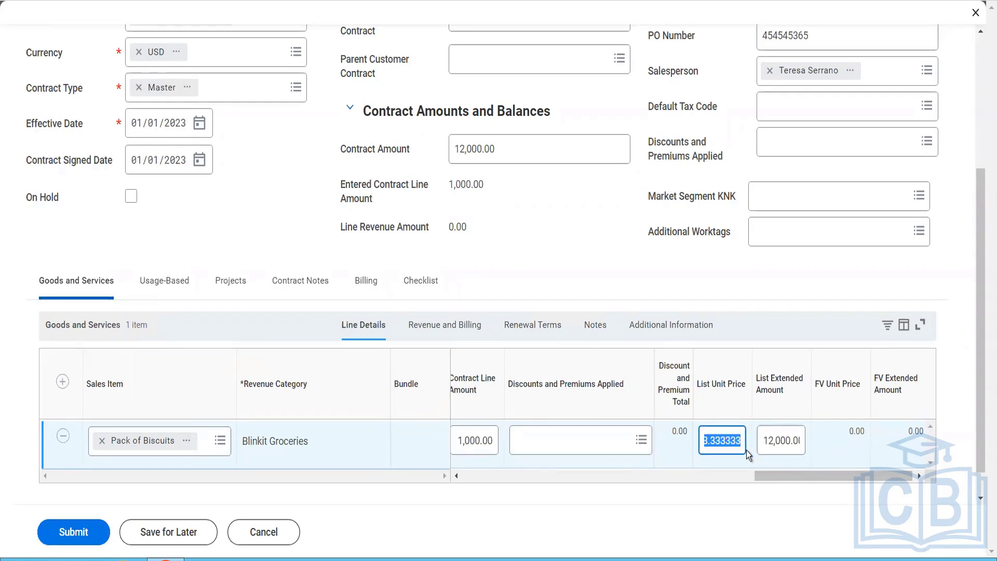
pyautogui.press('Tab')
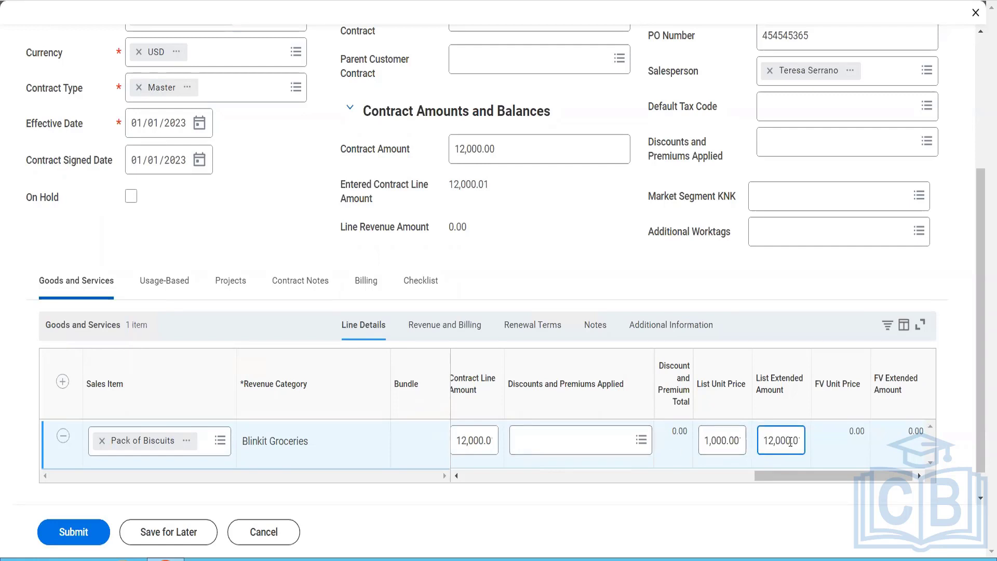
pyautogui.press('End')
pyautogui.press('BackSpace')
pyautogui.press('Tab')
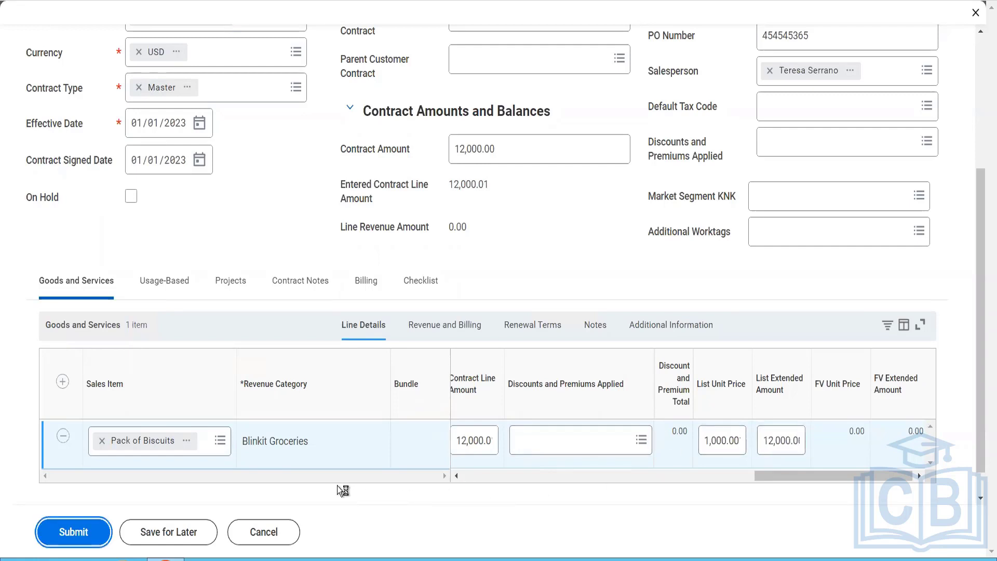
pyautogui.moveTo(783, 443); pyautogui.dragTo(840, 451)
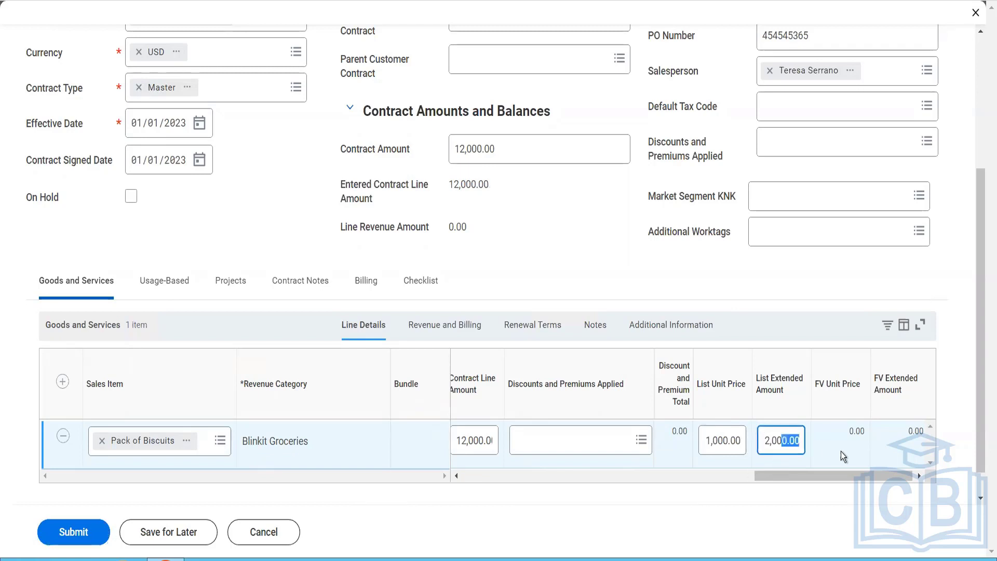
# Step: Try submitting the contract with the revised list amounts and read the error details
pyautogui.click(85, 530)
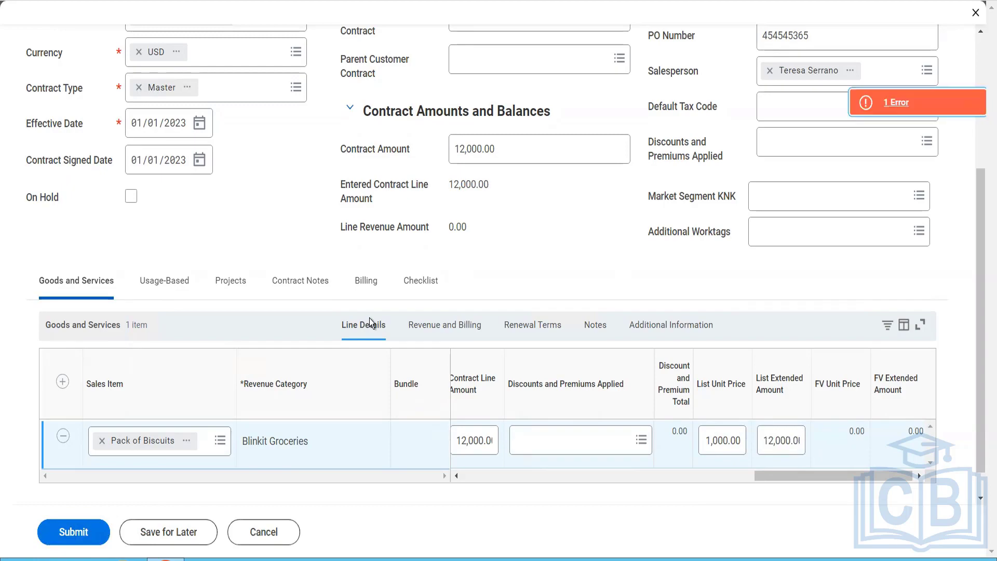
pyautogui.click(884, 110)
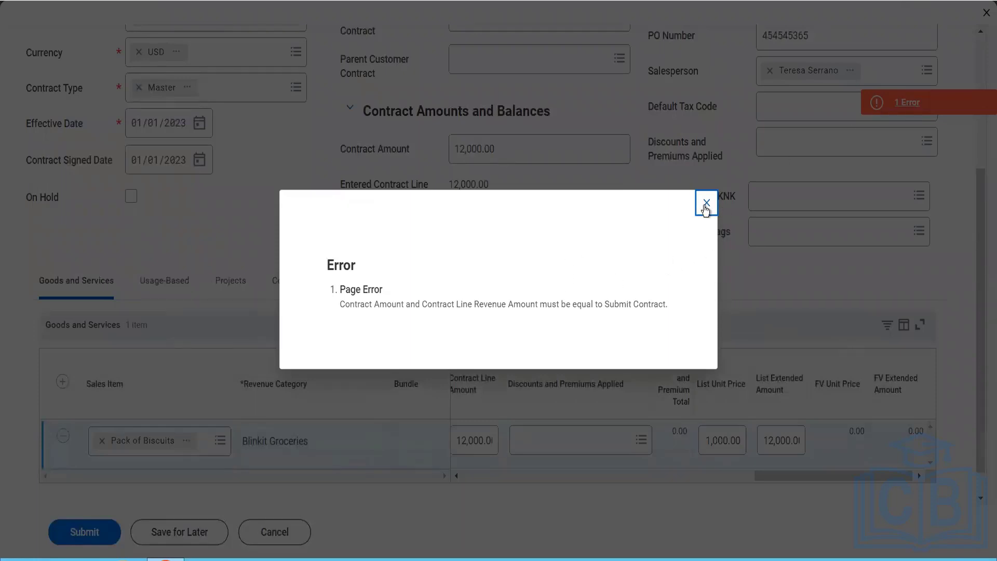
pyautogui.click(707, 204)
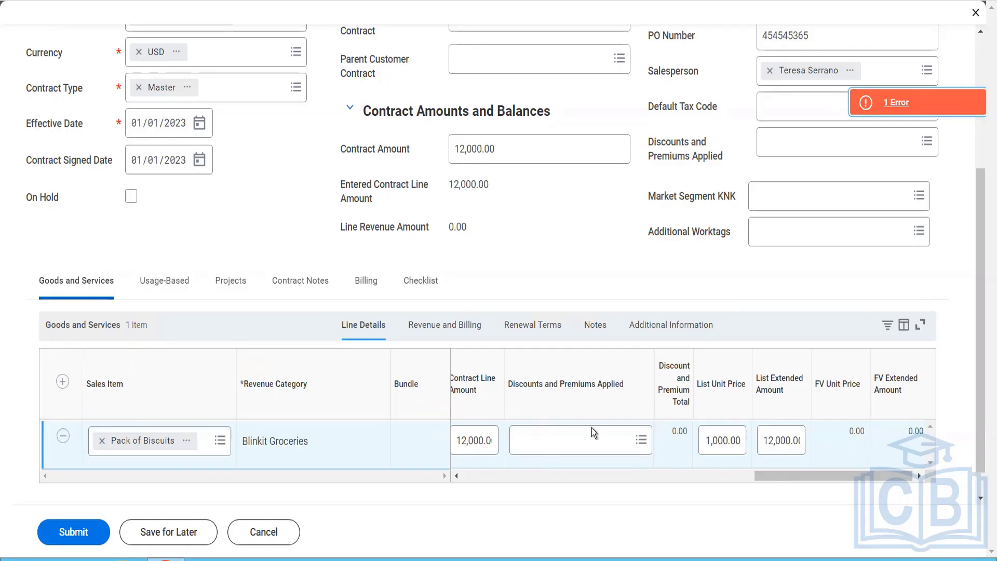
# Step: Recheck the Pack of Biscuits line details, from quantity and unit of measure through unit price to the list and FV amounts
pyautogui.click(516, 475)
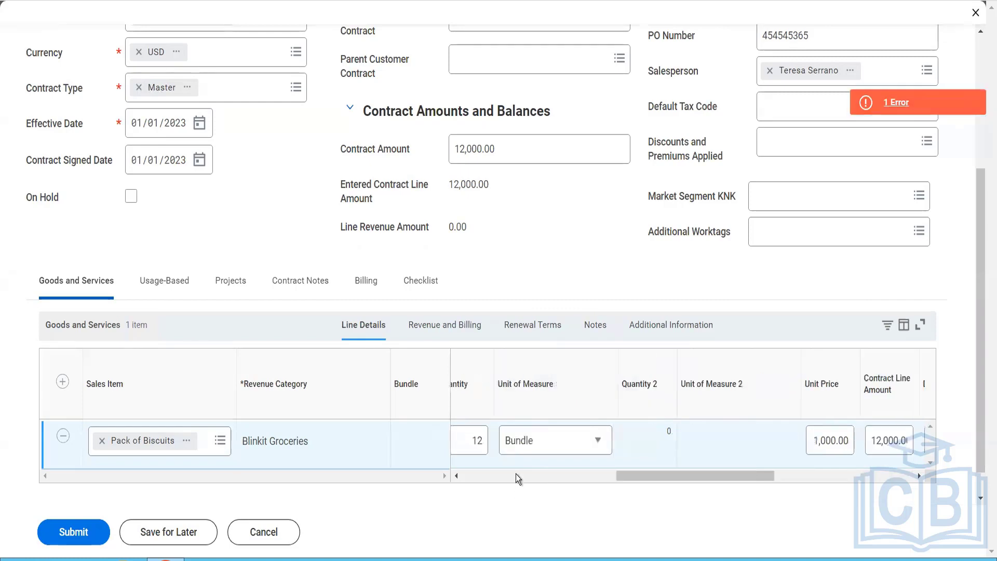
pyautogui.click(516, 475)
pyautogui.moveTo(474, 480); pyautogui.dragTo(796, 480)
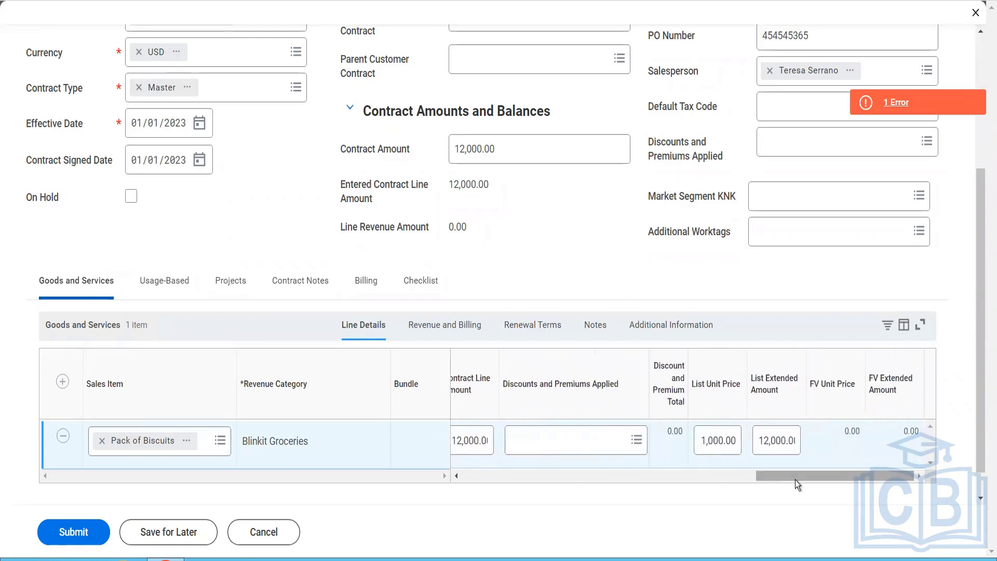
# Step: Change the revenue treatment of the Pack of Biscuits line to Accrued
pyautogui.click(455, 332)
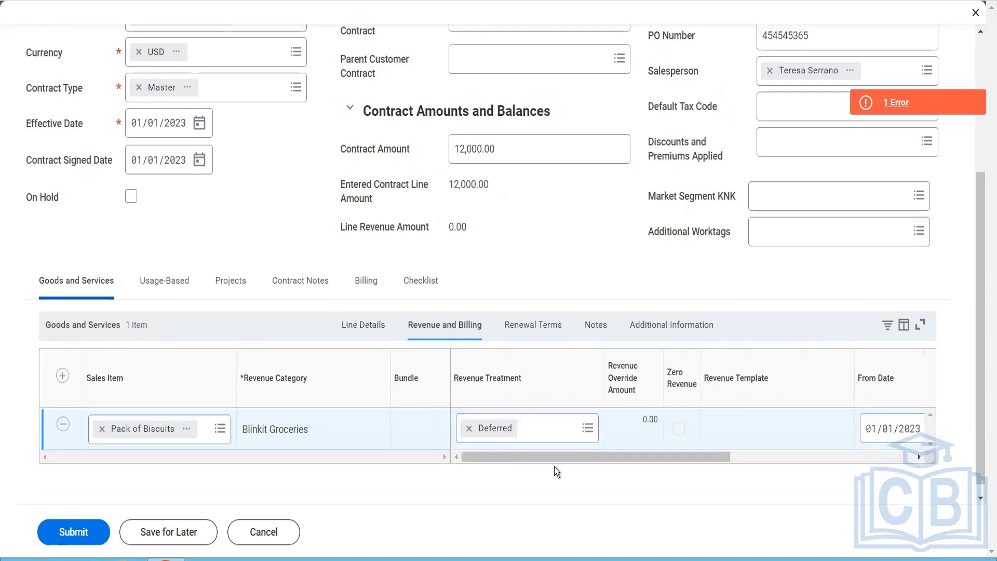
pyautogui.moveTo(575, 460); pyautogui.dragTo(584, 480)
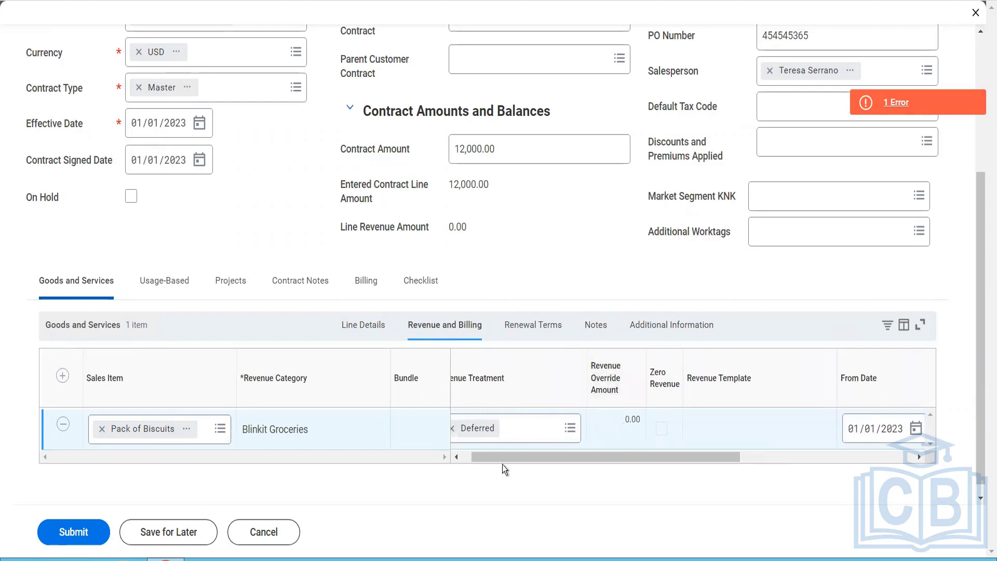
pyautogui.moveTo(466, 465); pyautogui.dragTo(460, 465)
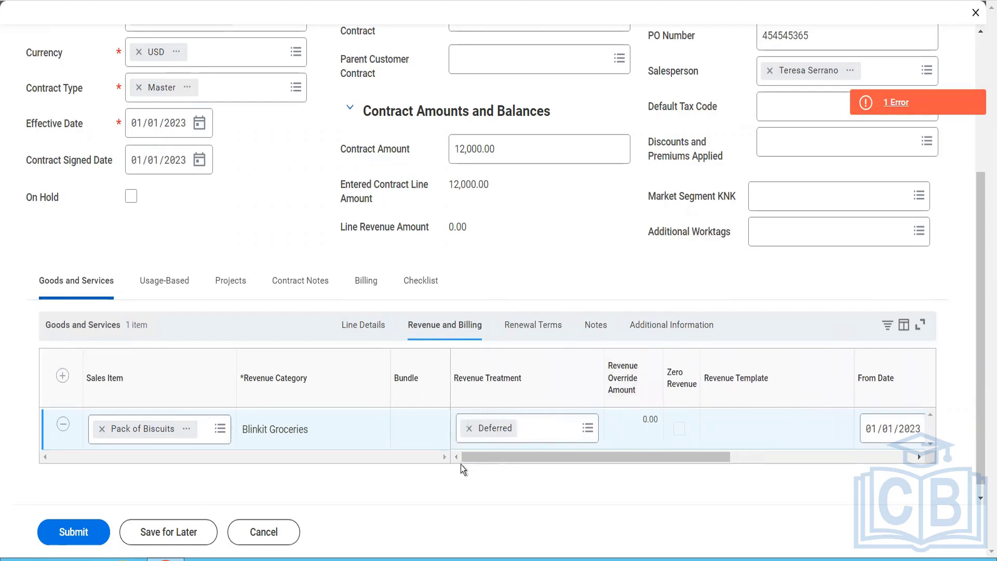
pyautogui.click(543, 439)
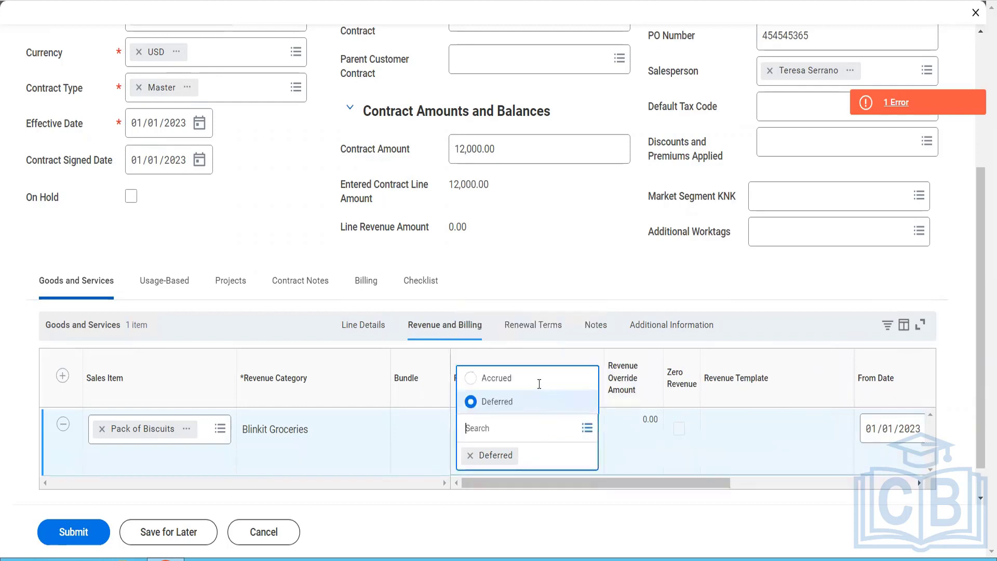
pyautogui.click(534, 380)
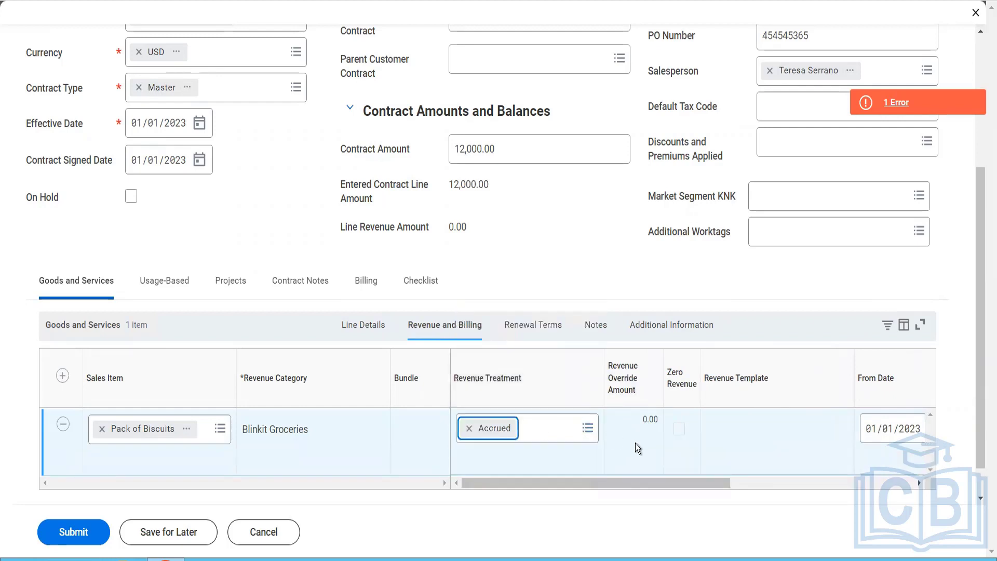
# Step: Try submitting the contract with the Accrued revenue treatment and read the error details
pyautogui.click(78, 541)
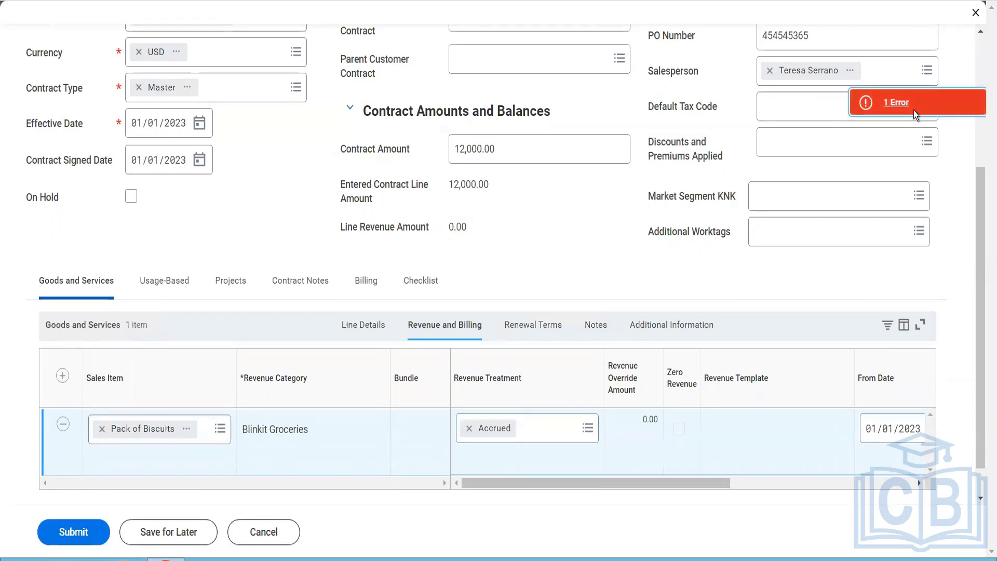
pyautogui.click(914, 110)
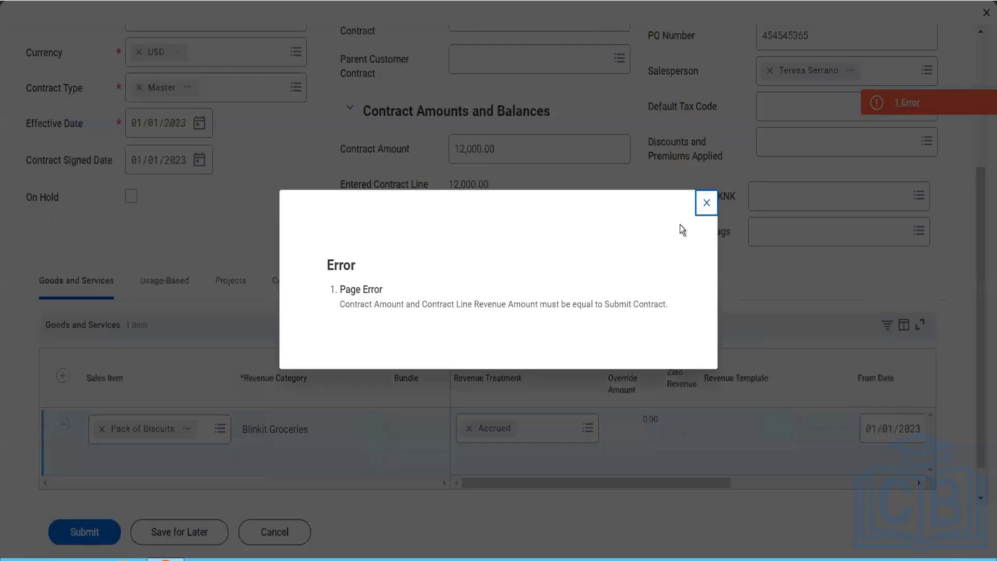
pyautogui.click(706, 210)
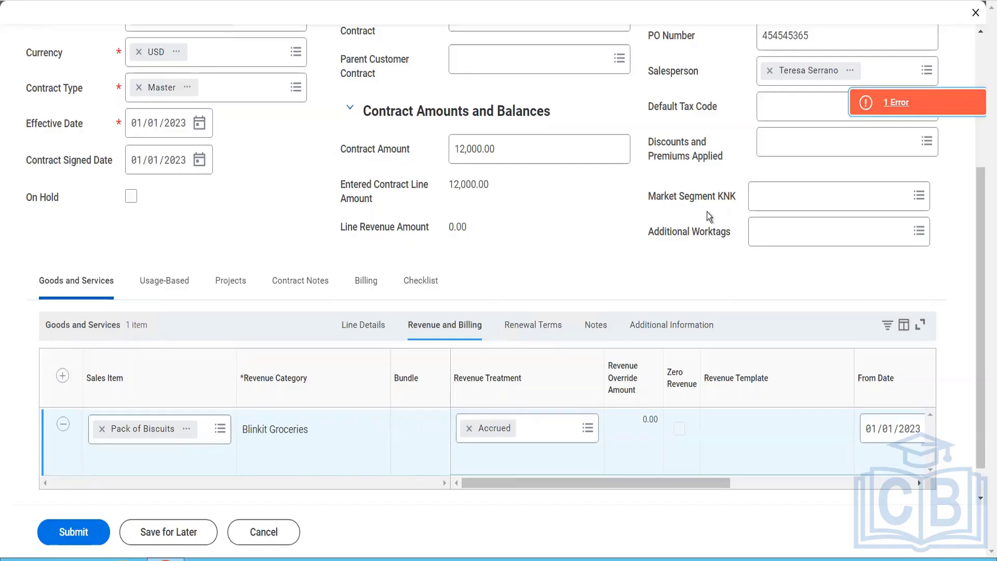
# Step: Open the contract's company, BGC Blinkit Grocery Delivery, in a new tab from its related details
pyautogui.scroll(5, 706, 211)
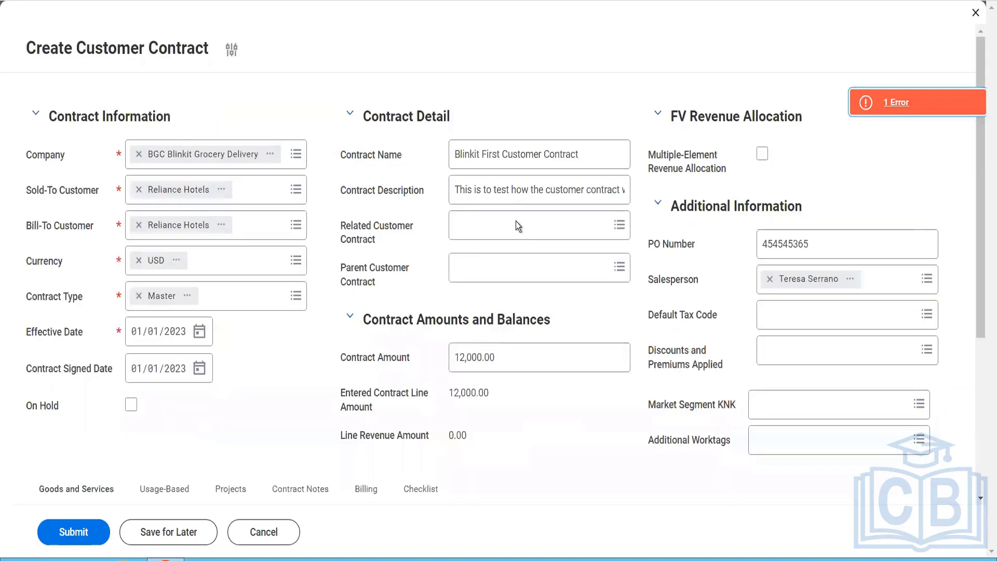
pyautogui.click(270, 156)
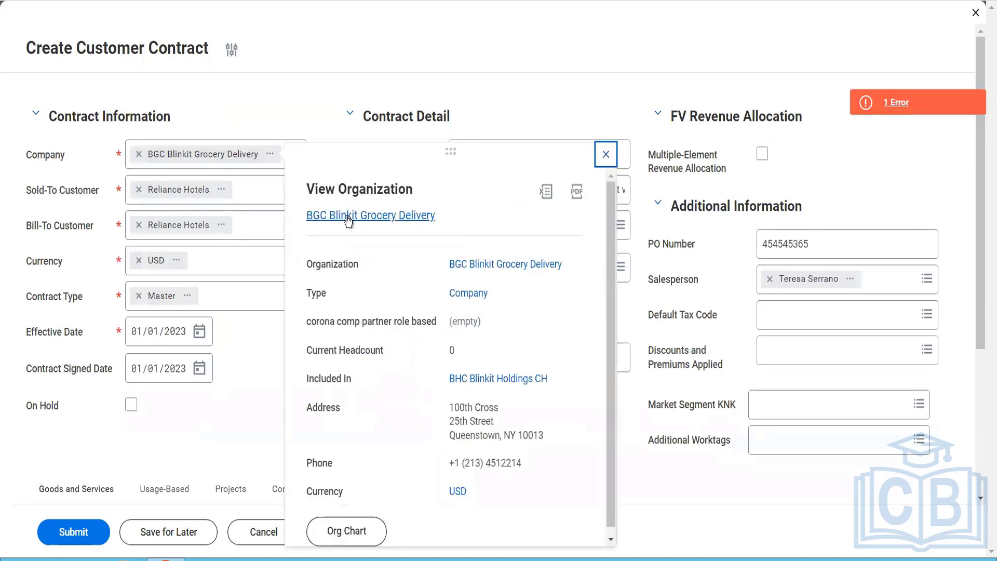
pyautogui.rightClick(362, 232)
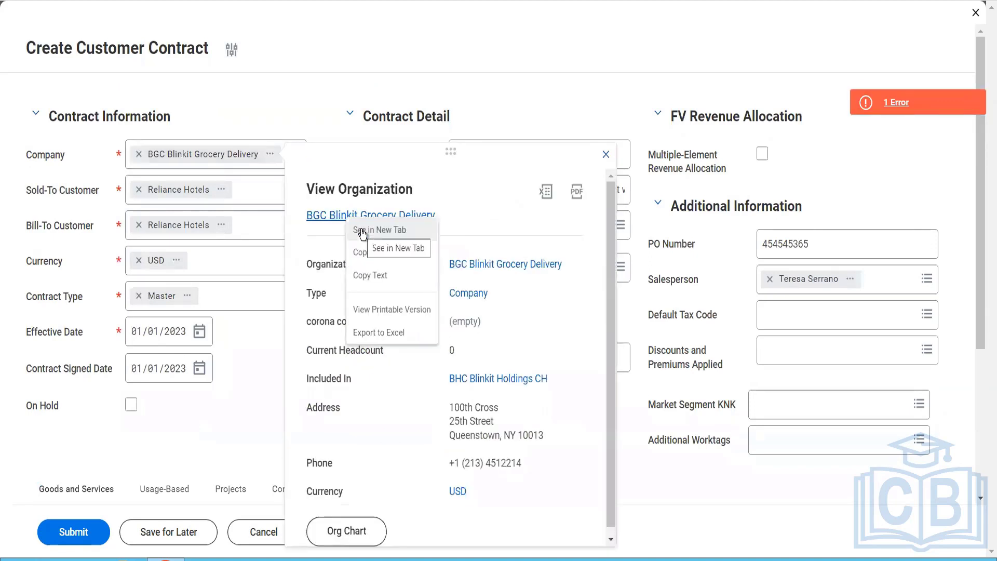
pyautogui.click(362, 232)
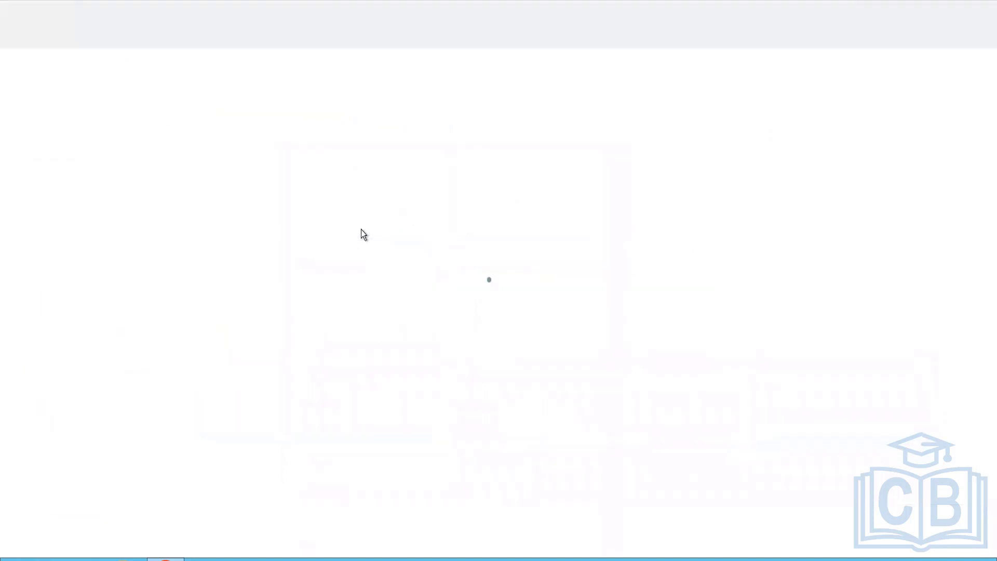
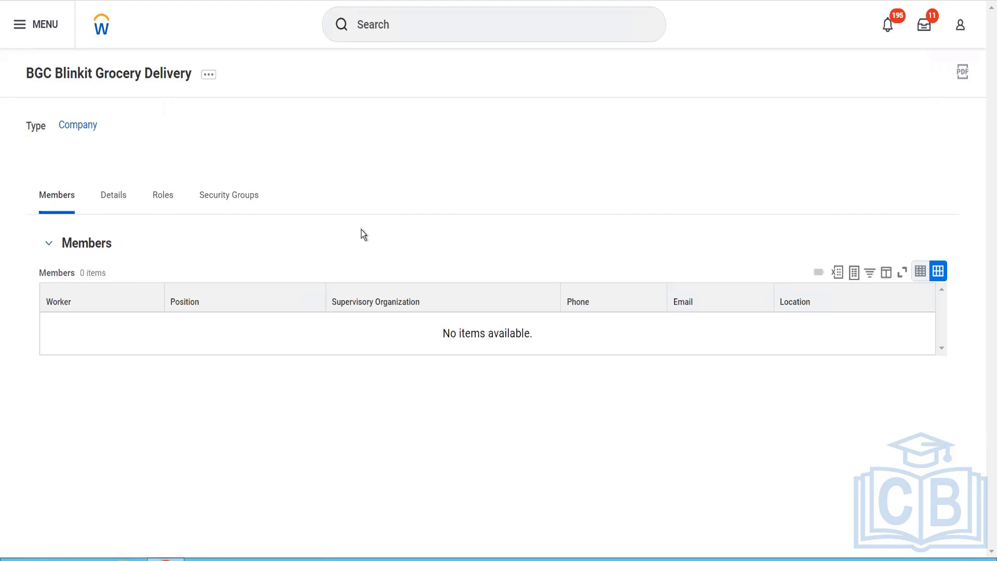
# Step: Open the Maintain Custom Validations report and check the validations for Customer Contract and Customer Contract Amendment
pyautogui.click(409, 20)
pyautogui.write('m')
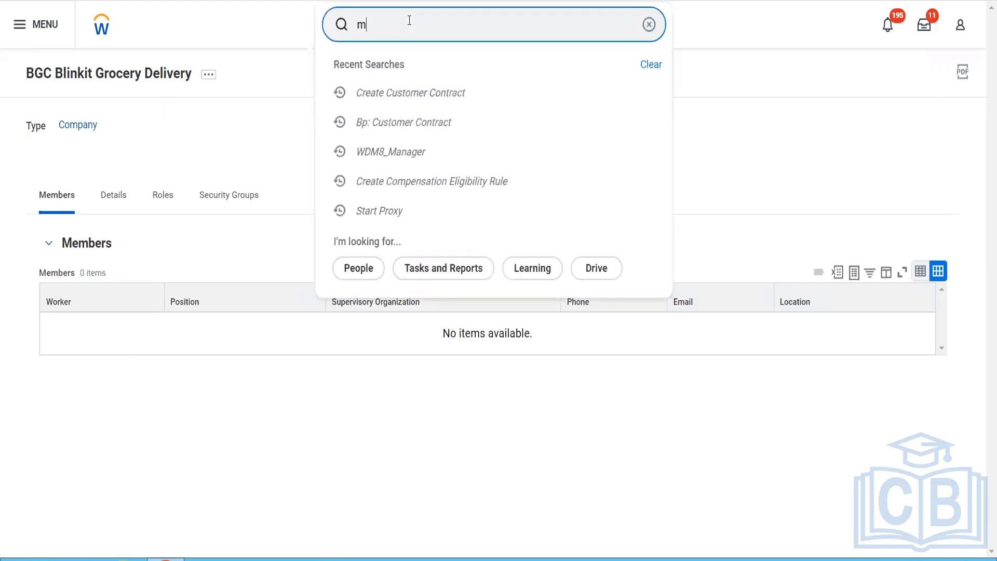
pyautogui.press('BackSpace')
pyautogui.write('main cust valida')
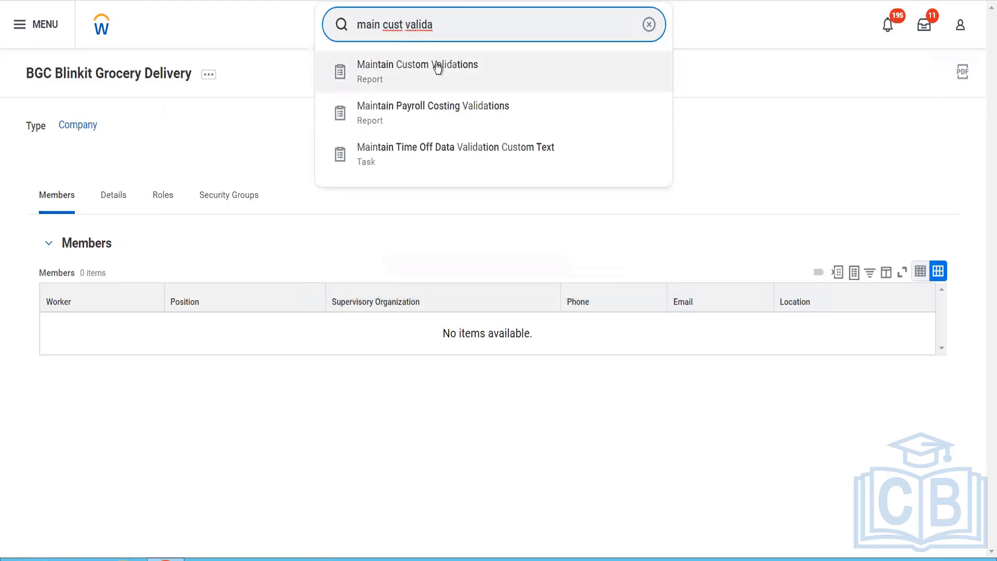
pyautogui.click(437, 64)
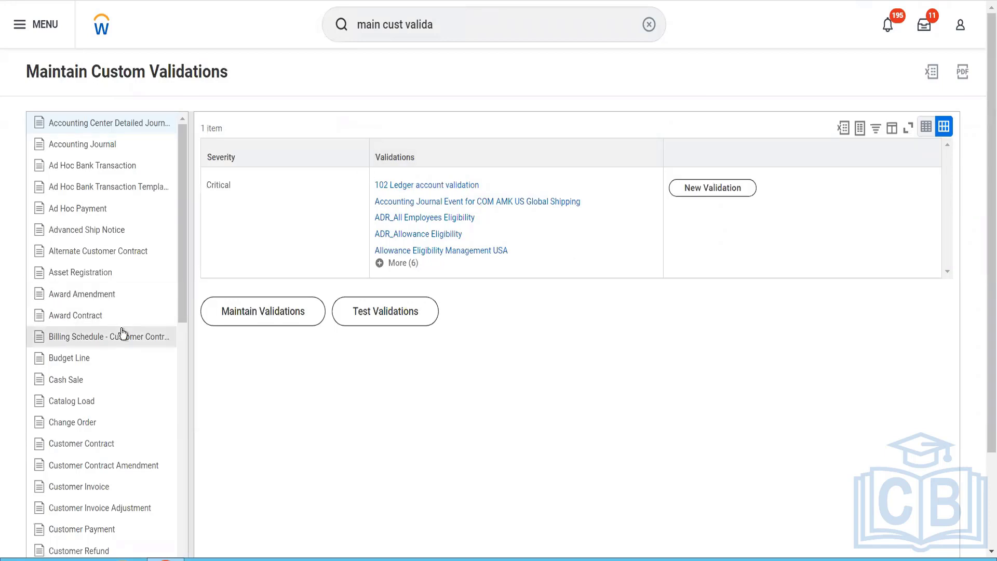
pyautogui.click(97, 445)
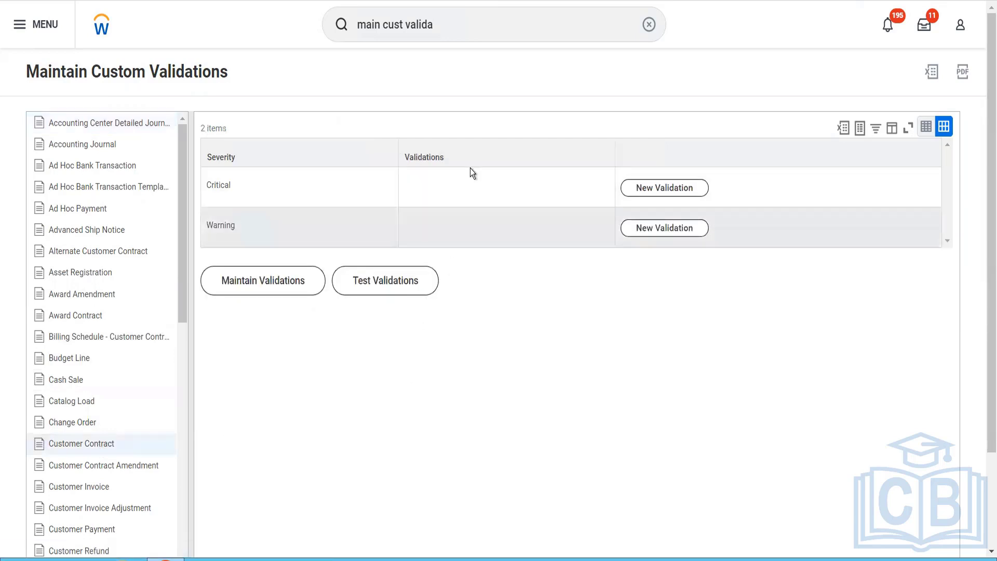
pyautogui.click(119, 466)
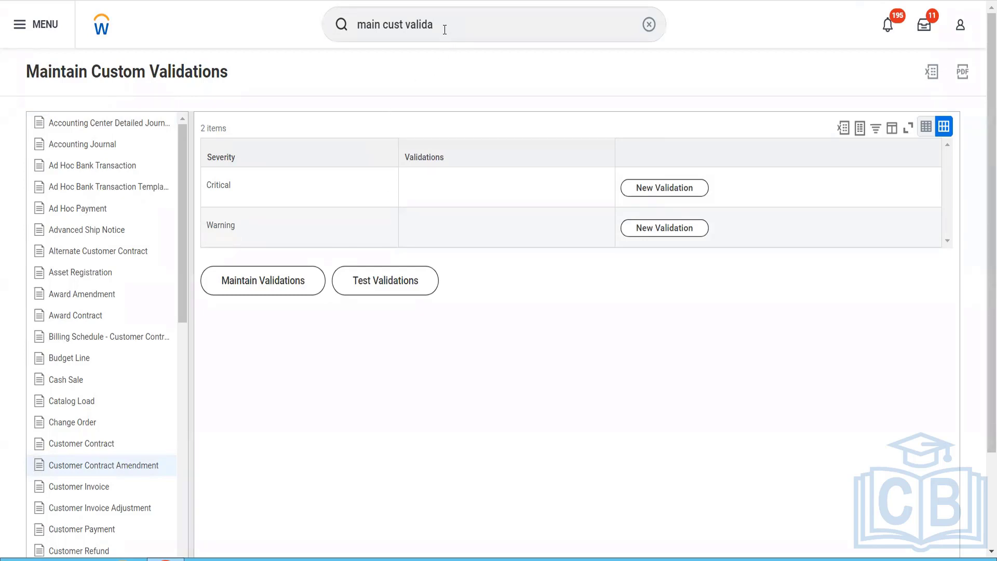
# Step: Open the Customer Contract Types report and review the contract types with their checklist and default contract templates
pyautogui.moveTo(444, 30); pyautogui.dragTo(335, 52)
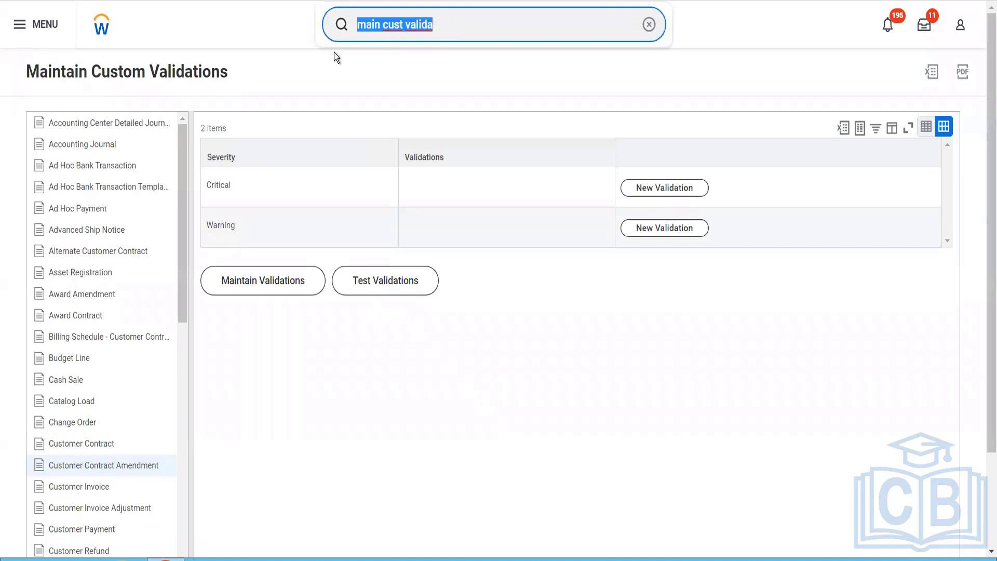
pyautogui.press('BackSpace')
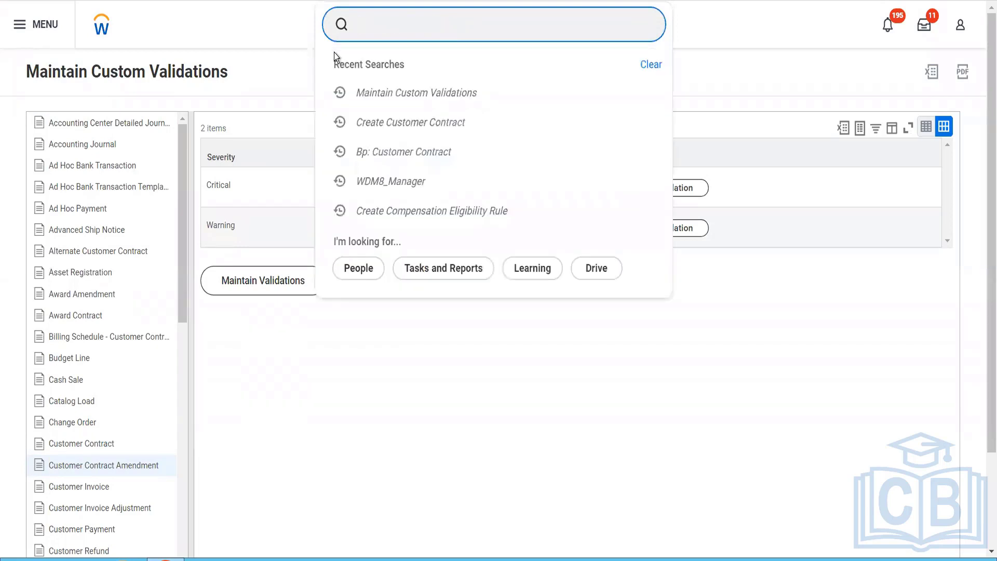
pyautogui.write('contr ty')
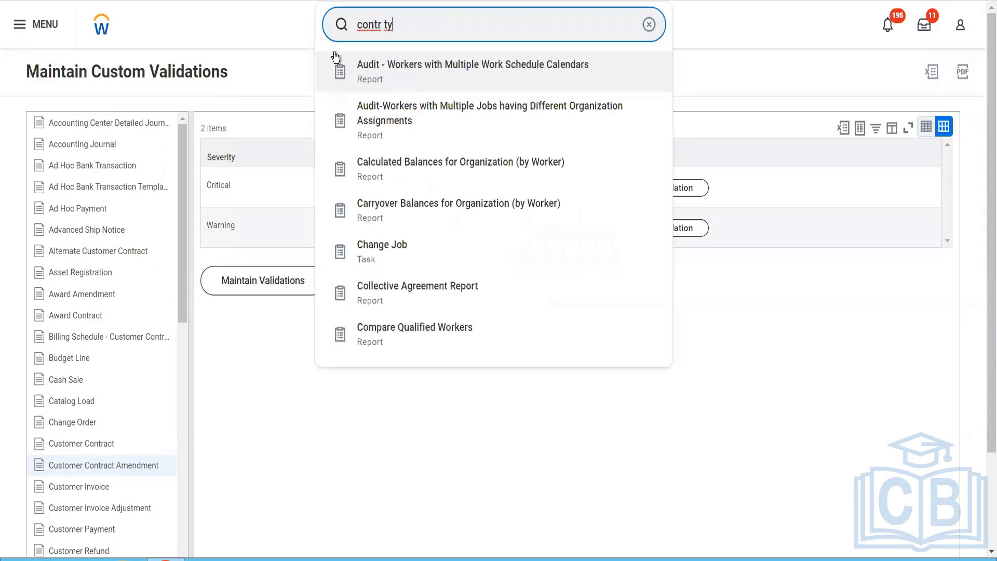
pyautogui.write('pe')
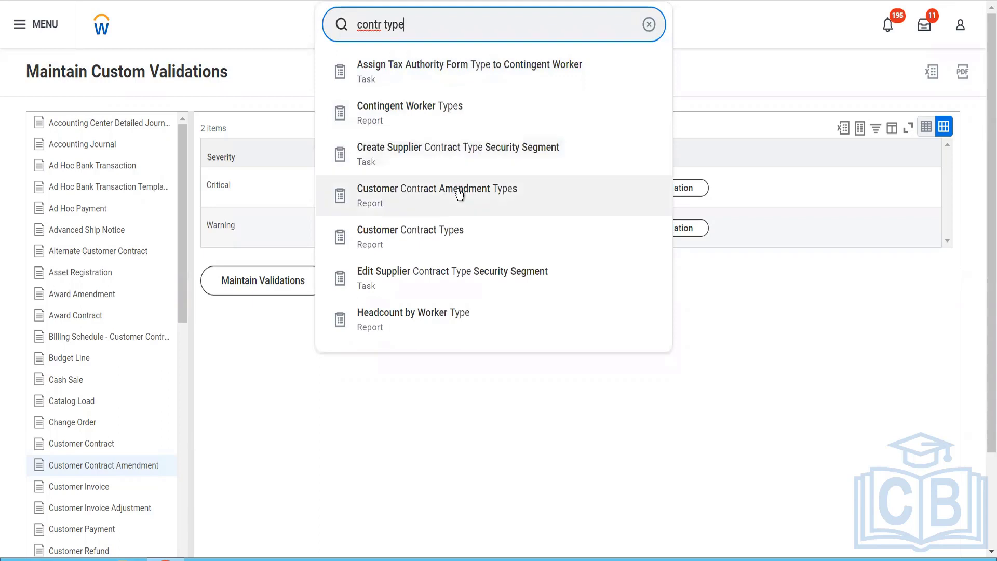
pyautogui.click(446, 228)
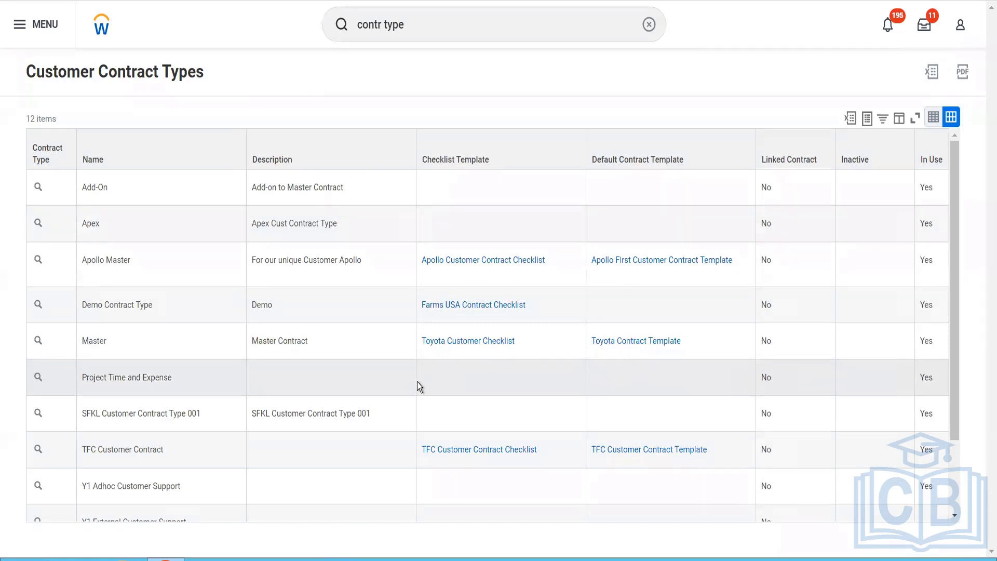
pyautogui.scroll(-2, 417, 382)
pyautogui.scroll(2, 417, 382)
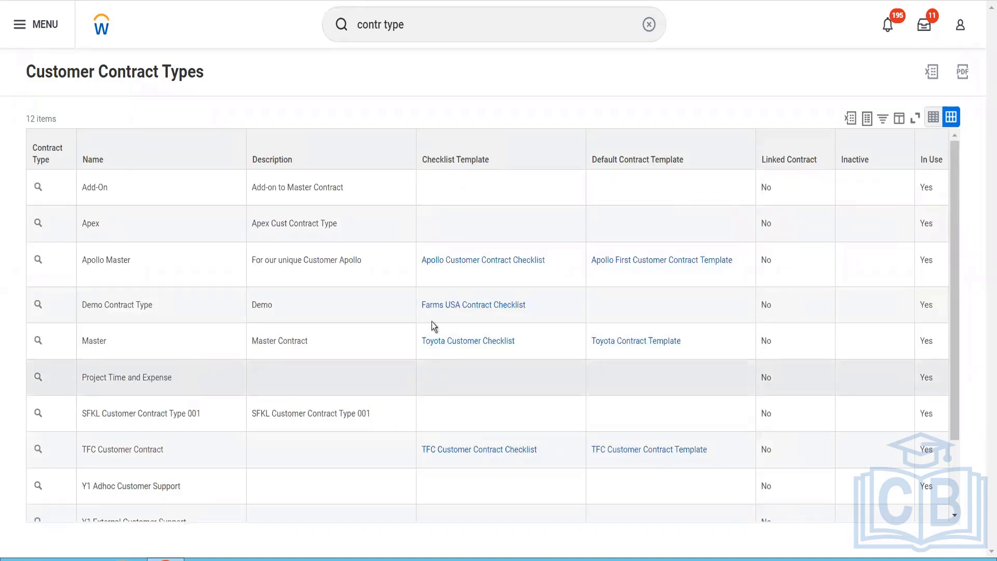
pyautogui.click(434, 31)
pyautogui.moveTo(434, 31); pyautogui.dragTo(345, 25)
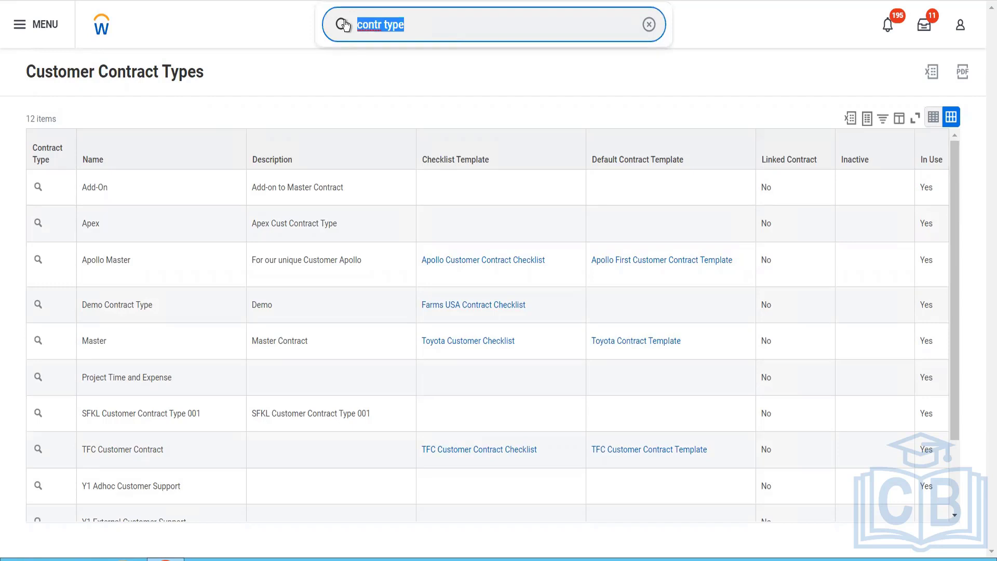
pyautogui.write('customer contrACT')
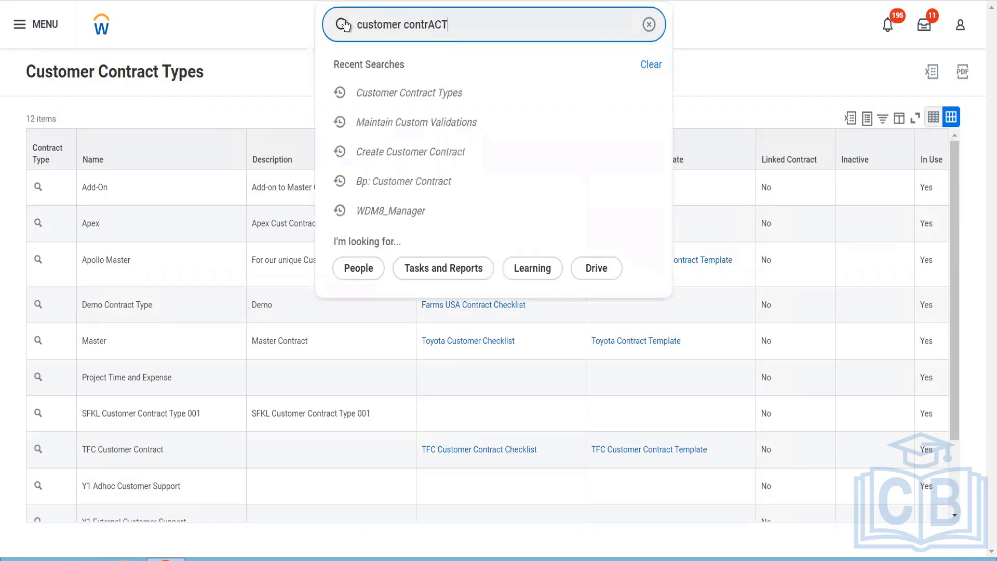
pyautogui.press('BackSpace')
pyautogui.press('BackSpace')
pyautogui.press('BackSpace')
pyautogui.press('BackSpace')
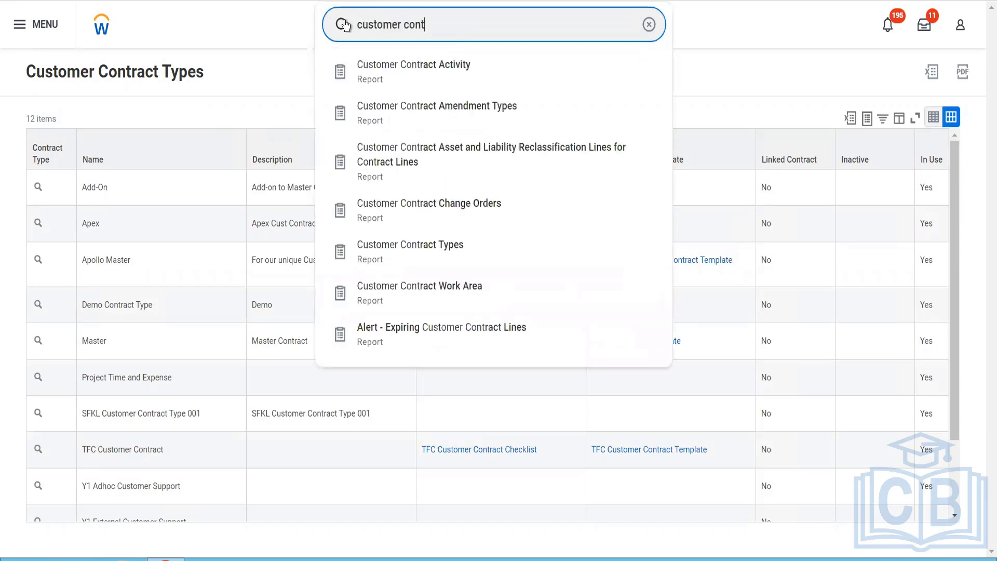
pyautogui.write('ract')
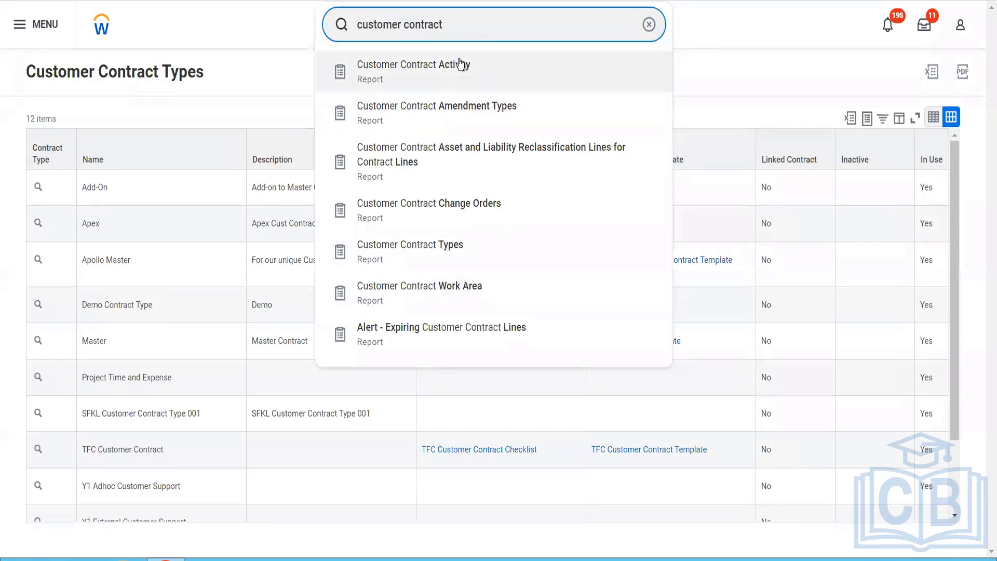
# Step: Search for "Bp: customer contract" and open the Customer Contract Event (Default Definition) business process
pyautogui.tripleClick(440, 28)
pyautogui.write('Bp')
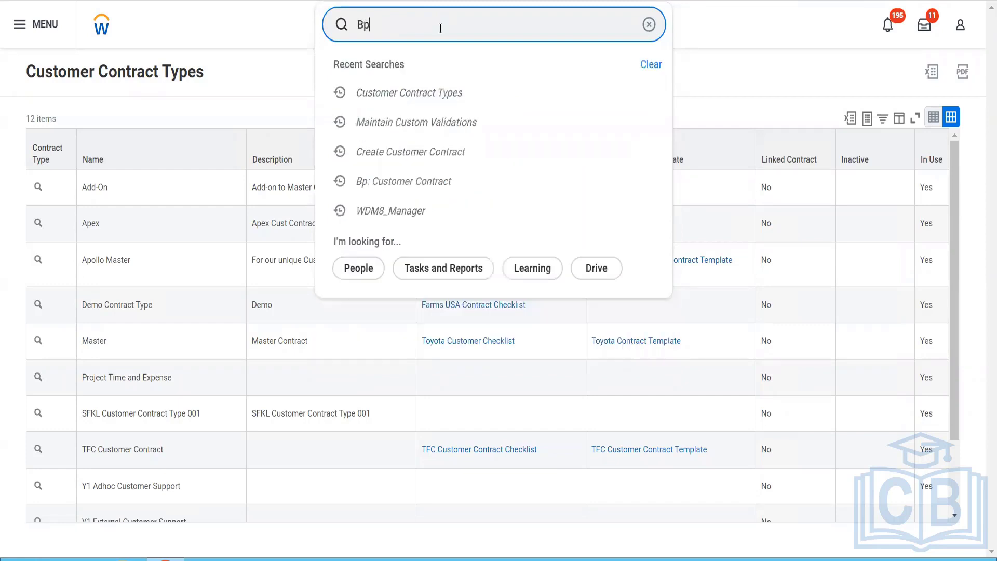
pyautogui.write(': custom')
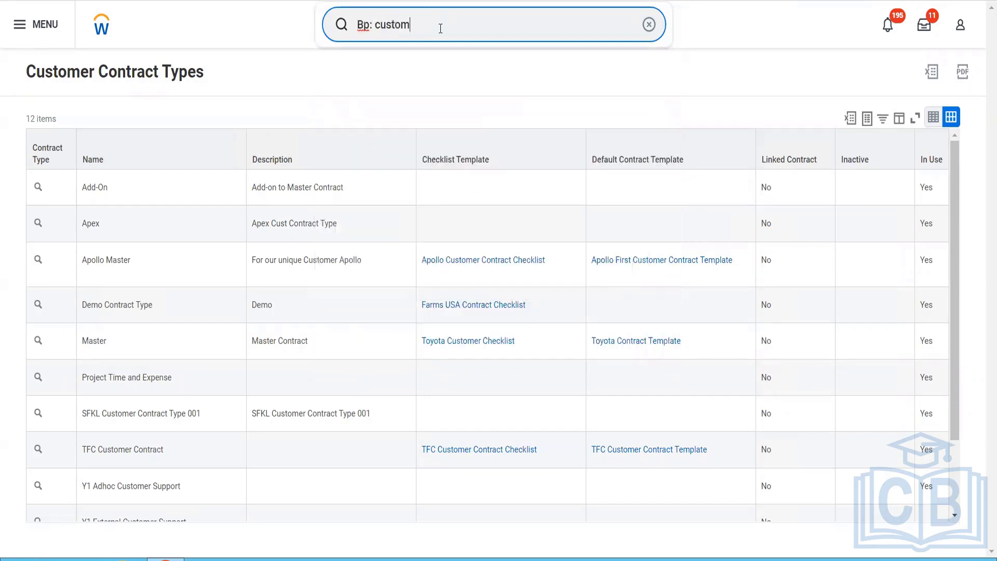
pyautogui.write('er cotract')
pyautogui.press('Return')
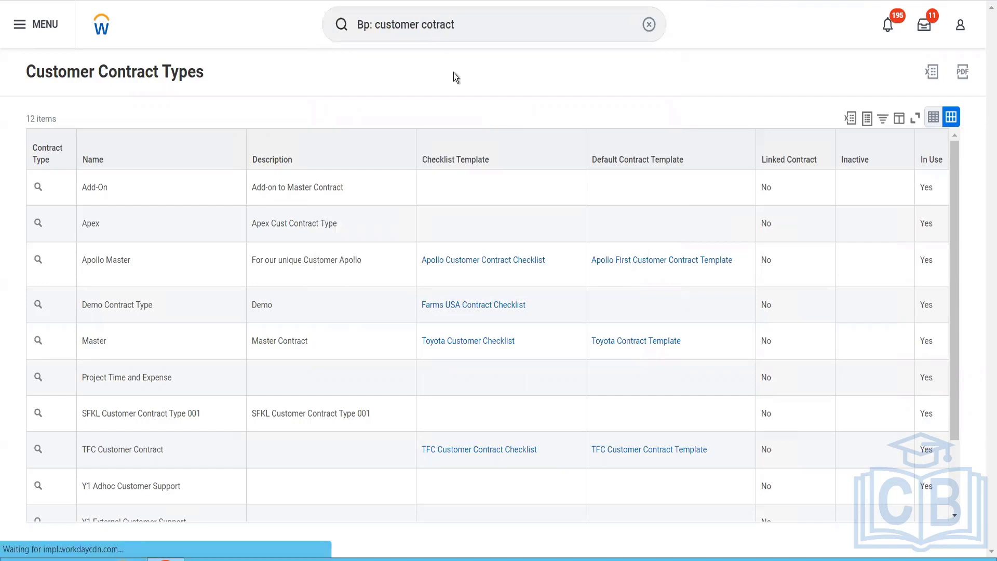
pyautogui.click(440, 26)
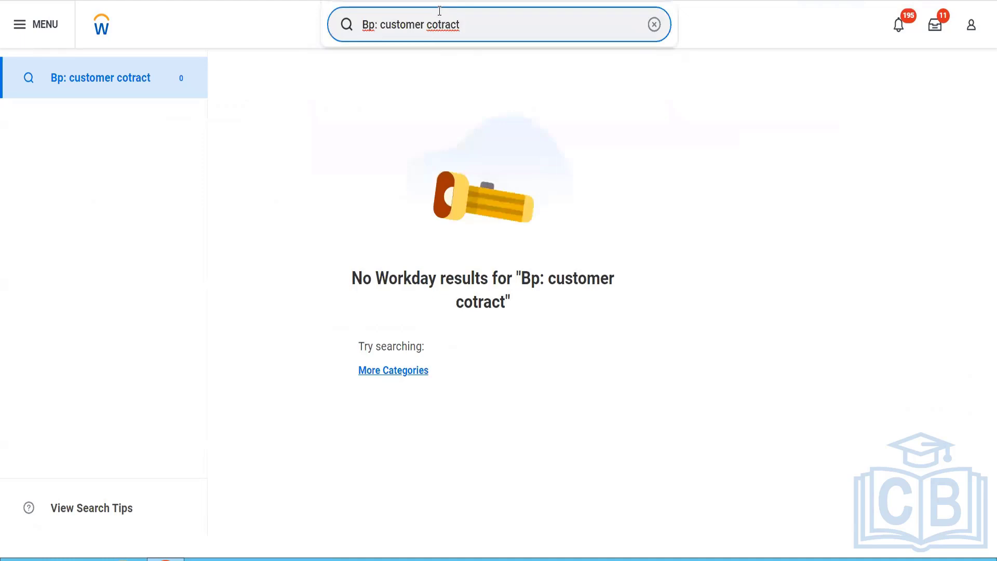
pyautogui.press('Left')
pyautogui.press('Left')
pyautogui.press('Left')
pyautogui.press('Left')
pyautogui.press('Left')
pyautogui.write('n')
pyautogui.press('Return')
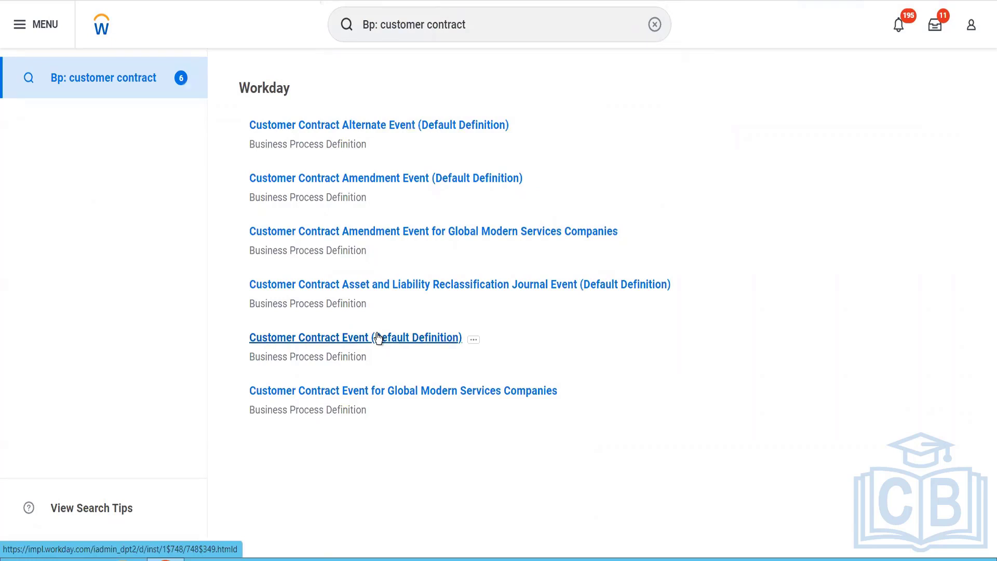
pyautogui.click(470, 334)
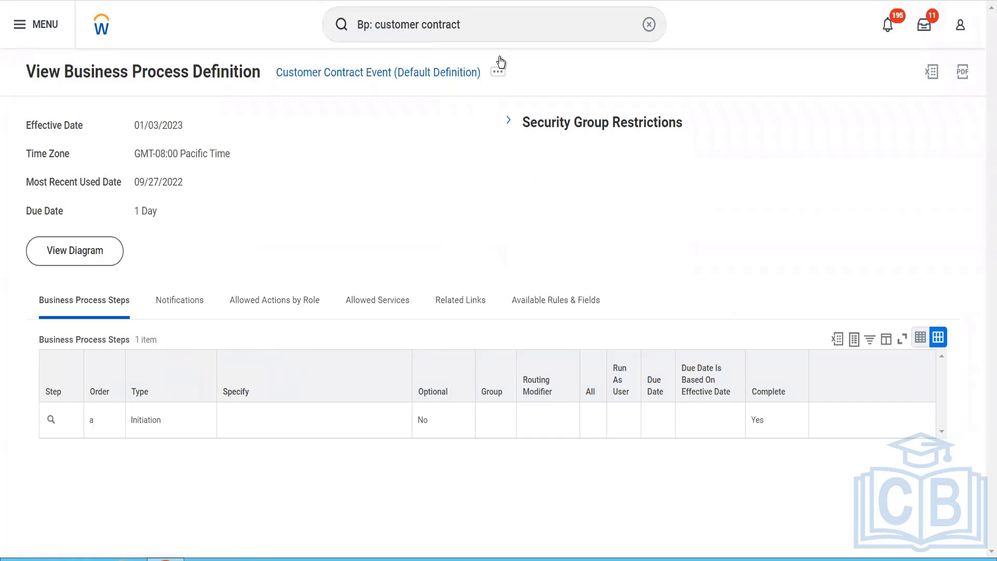
# Step: View the business process security policy of the Customer Contract Event and read its page error
pyautogui.click(499, 74)
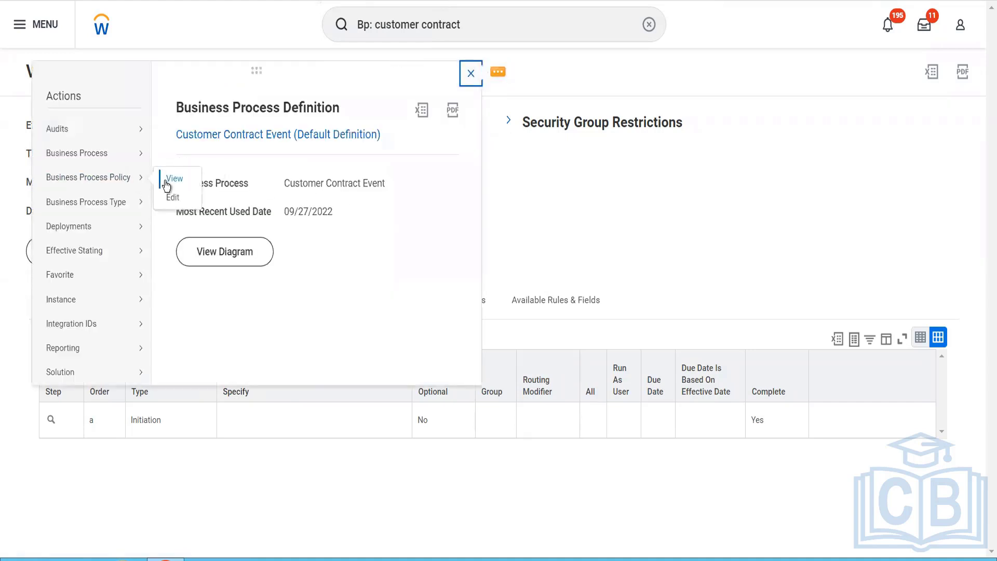
pyautogui.click(166, 182)
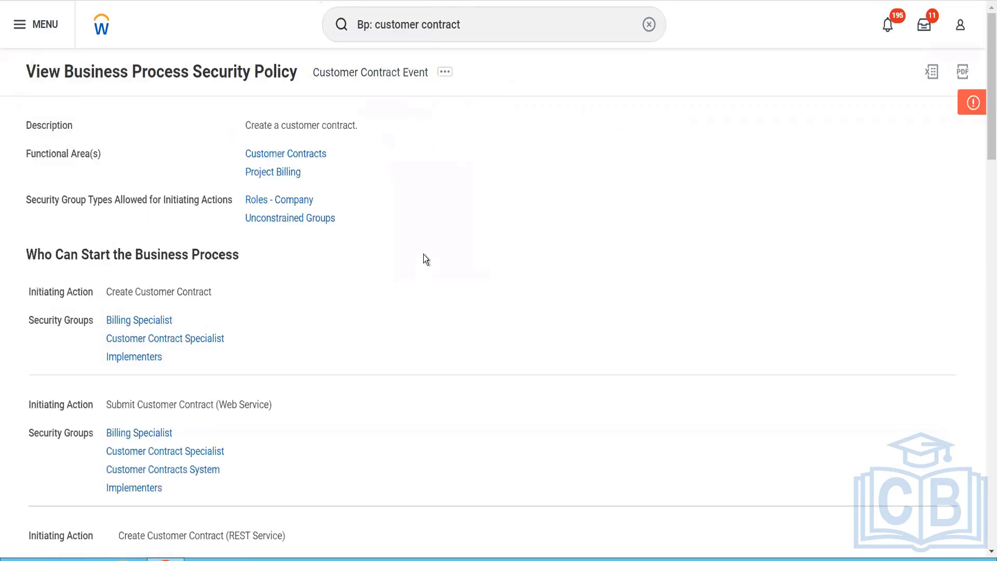
pyautogui.scroll(-2, 604, 180)
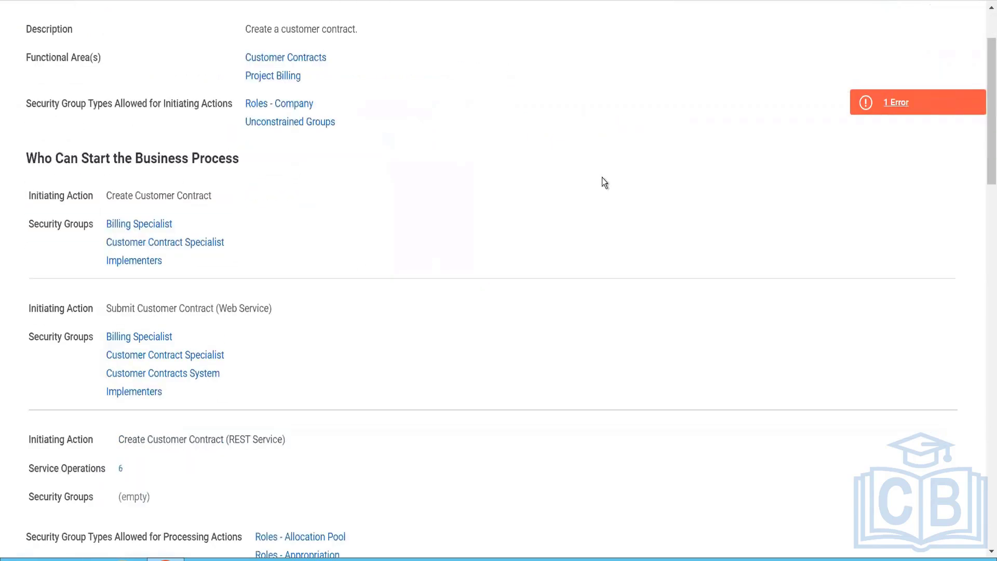
pyautogui.click(888, 102)
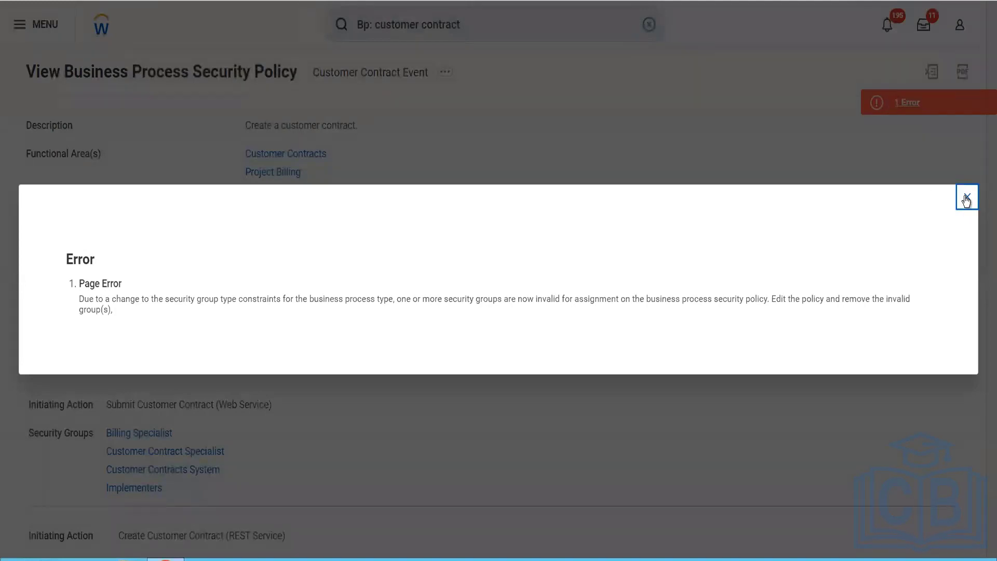
pyautogui.click(966, 199)
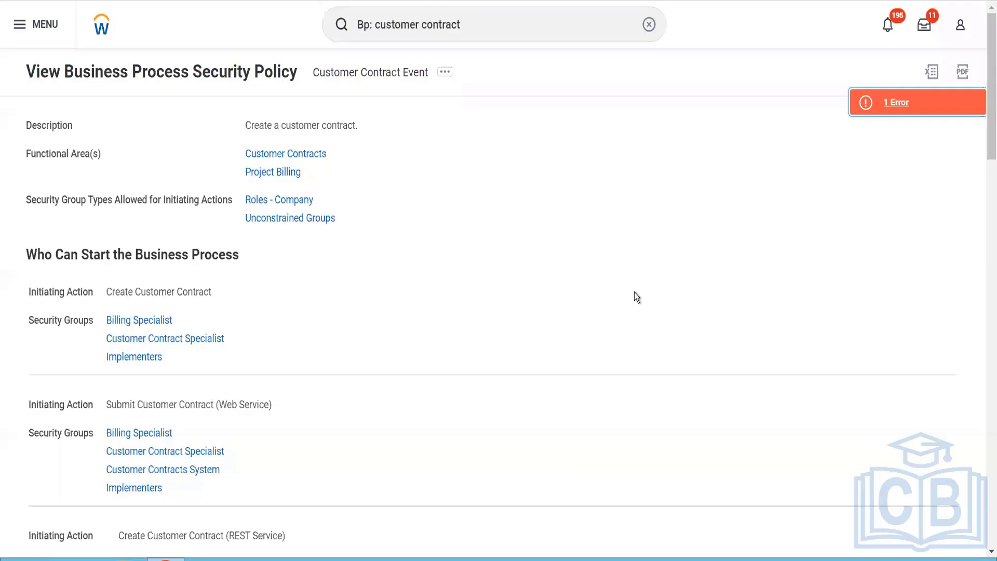
# Step: Review the policy's security groups for initiating actions, action steps and entire-process actions, down to the policy restrictions
pyautogui.scroll(-4, 634, 294)
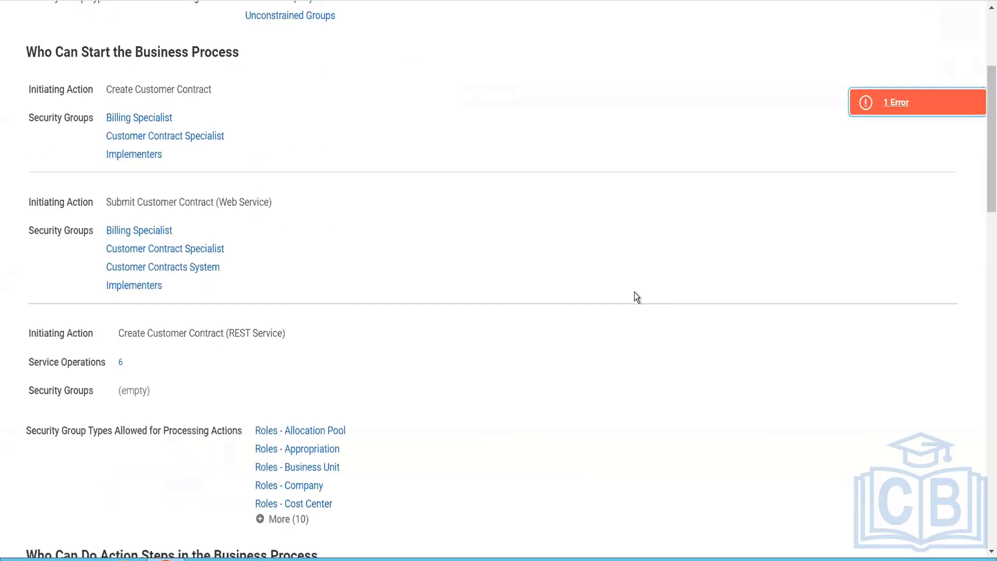
pyautogui.scroll(-8, 635, 294)
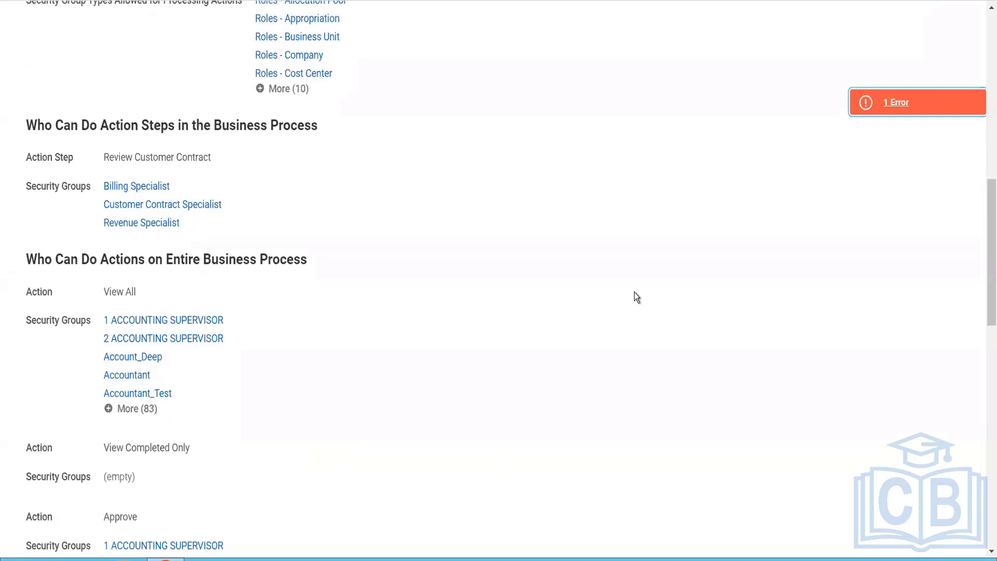
pyautogui.scroll(-6, 634, 293)
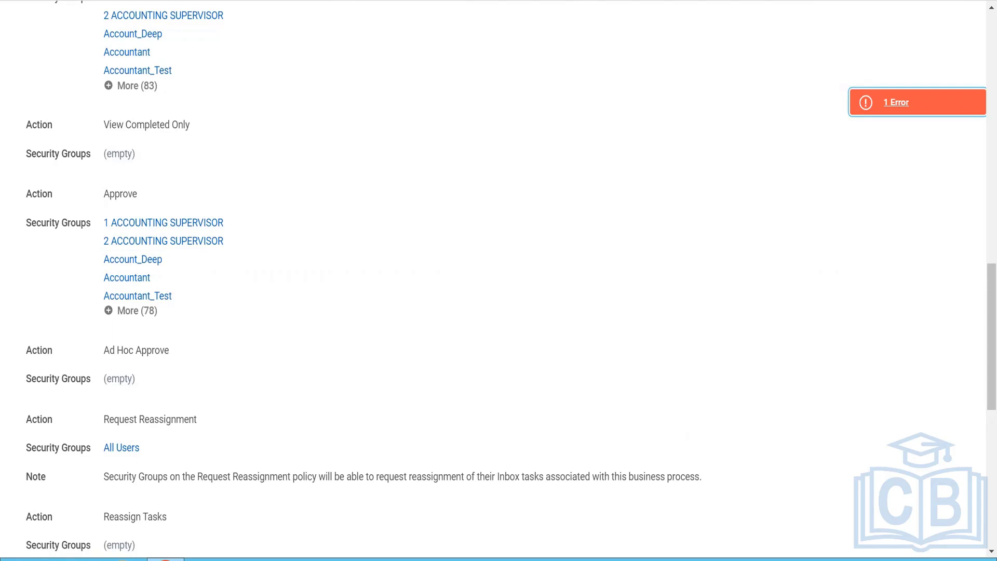
pyautogui.scroll(-6, 419, 322)
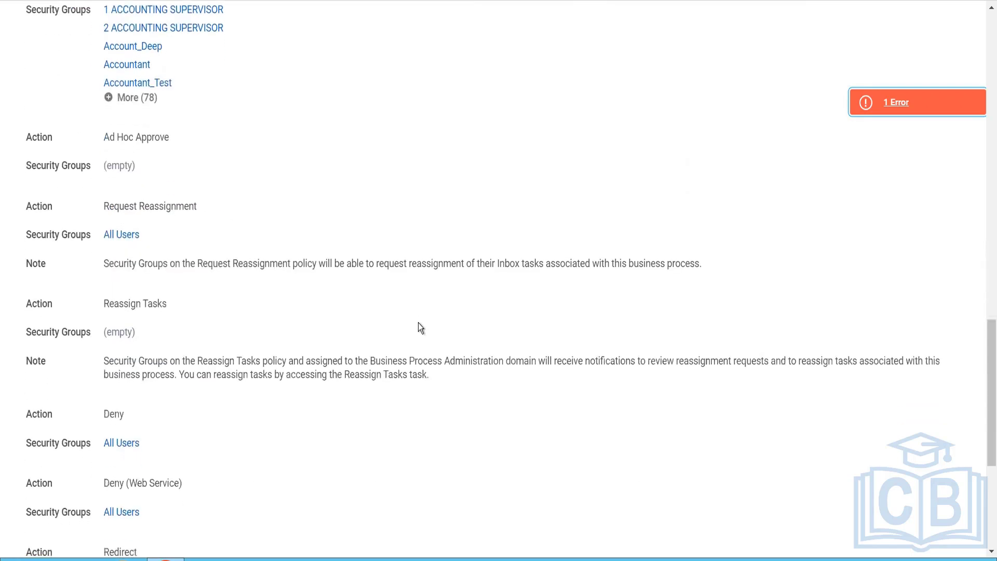
pyautogui.scroll(-4, 418, 322)
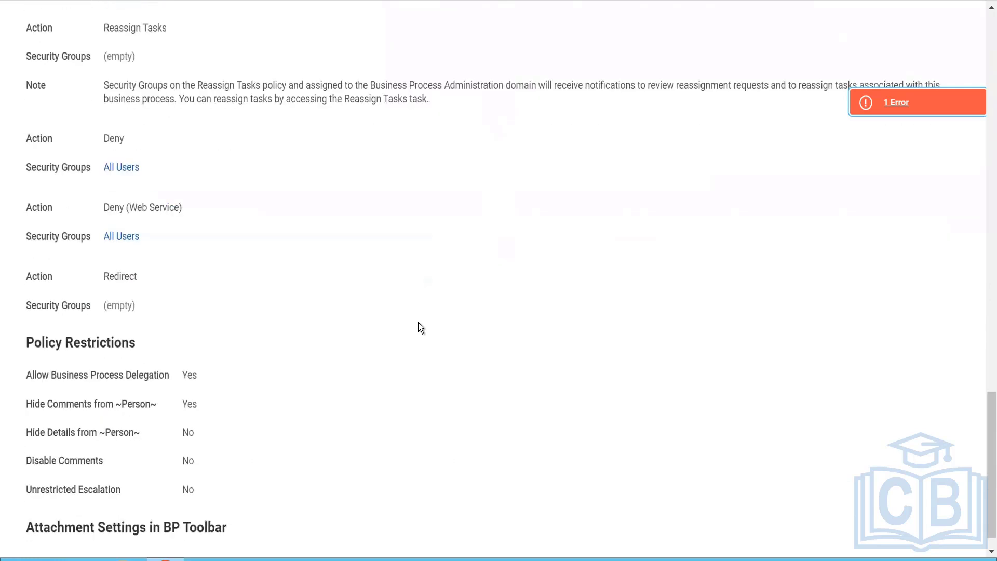
pyautogui.scroll(5, 419, 323)
pyautogui.scroll(20, 418, 323)
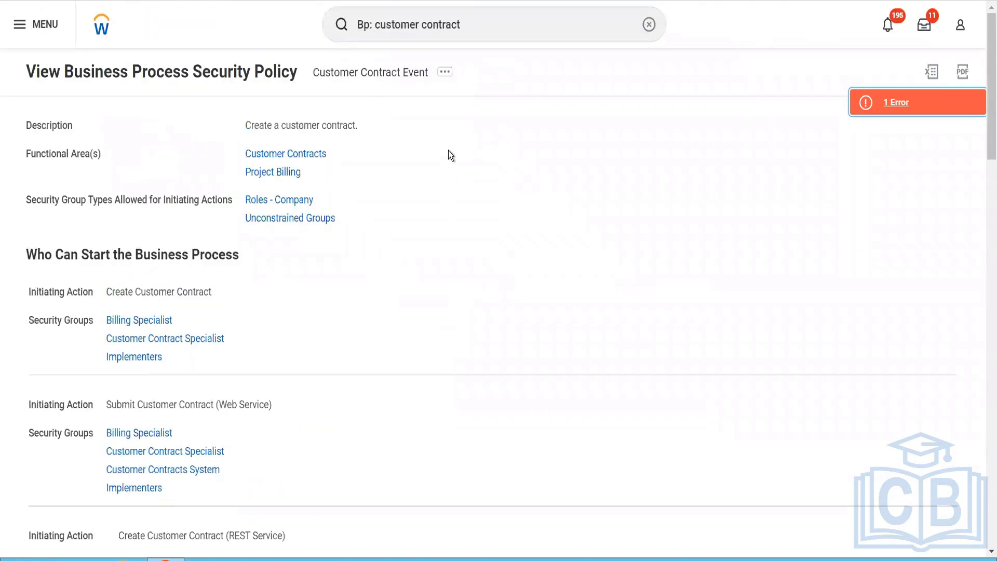
# Step: Open the Customer Contract Event security policy for editing and read the error details there
pyautogui.click(445, 72)
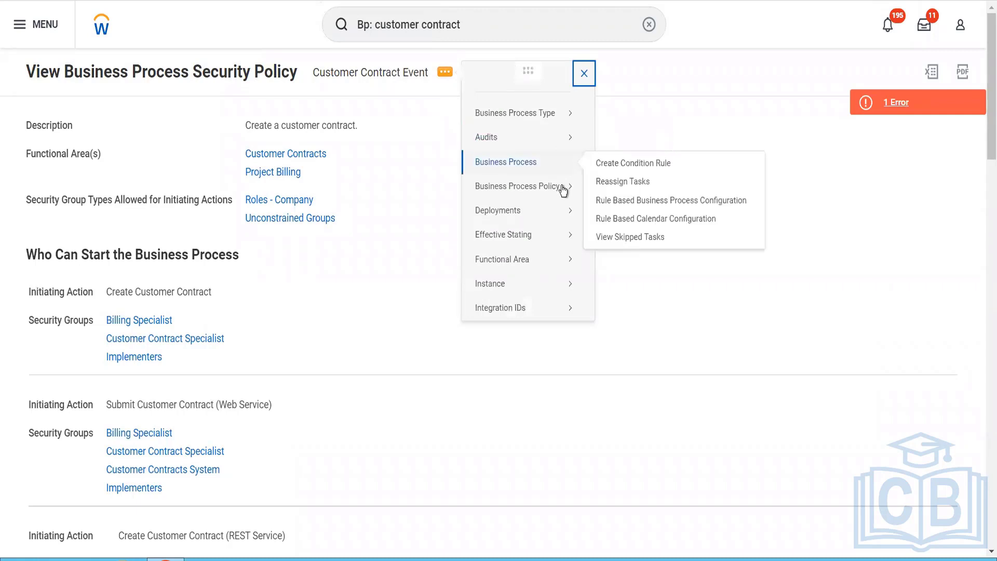
pyautogui.moveTo(561, 187)
pyautogui.click(601, 205)
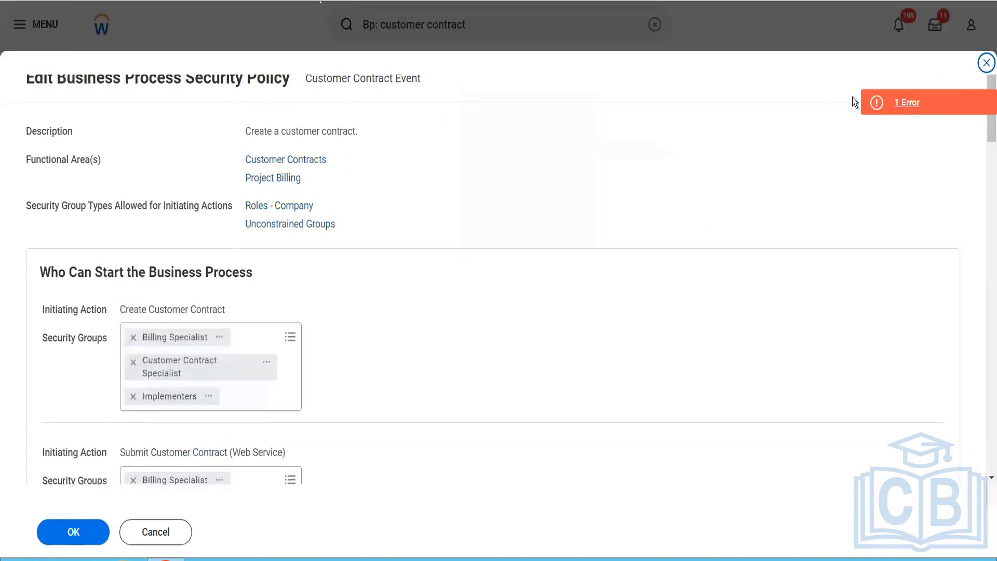
pyautogui.click(883, 96)
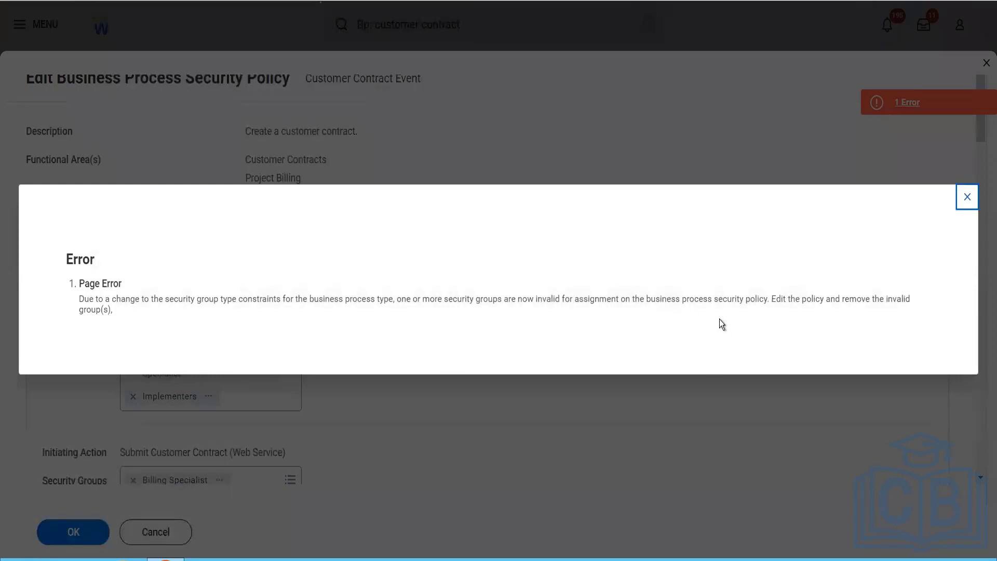
# Step: Close the error details and remove all security groups from the View All action on the entire business process
pyautogui.click(968, 197)
pyautogui.scroll(-10, 522, 364)
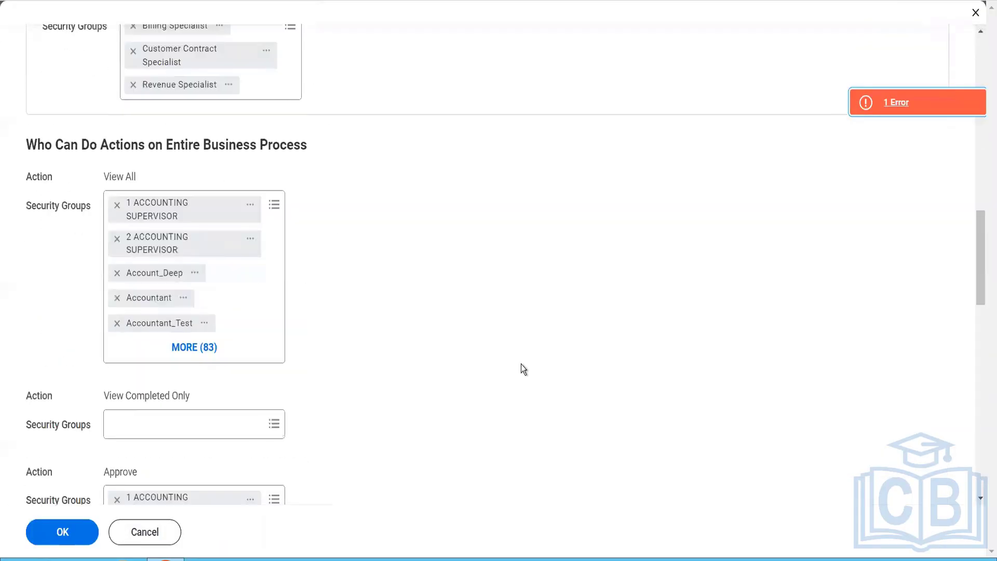
pyautogui.click(274, 198)
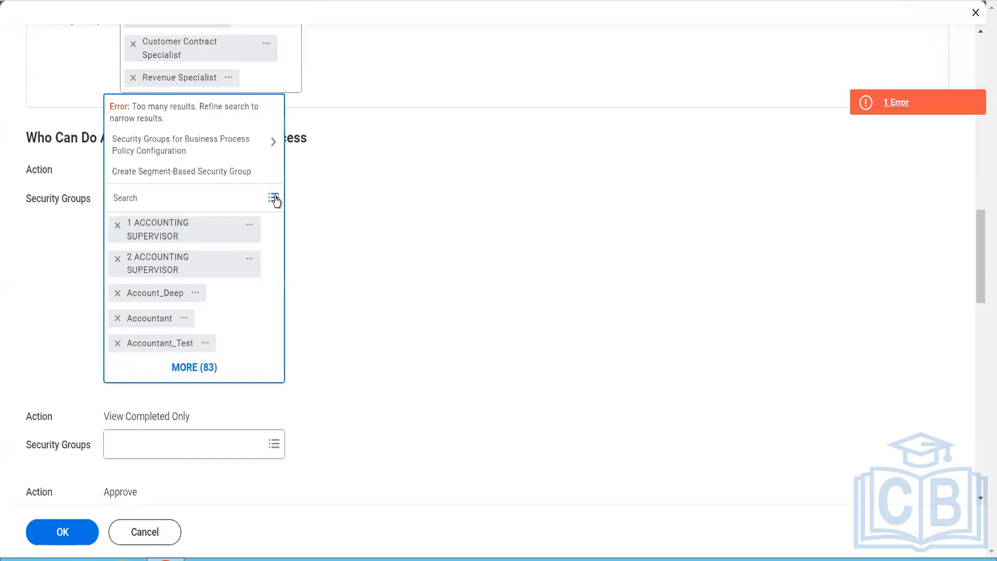
pyautogui.click(220, 138)
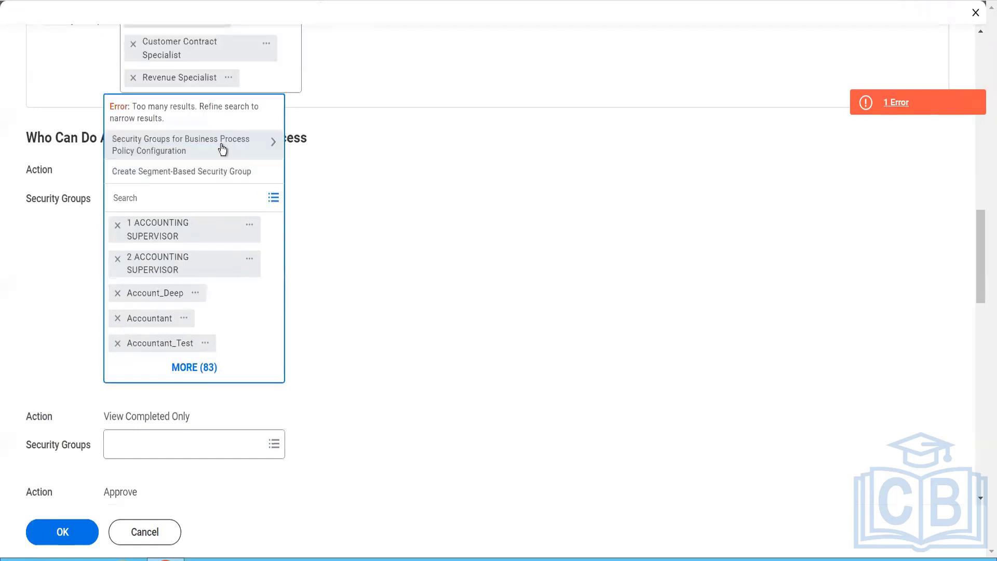
pyautogui.click(117, 227)
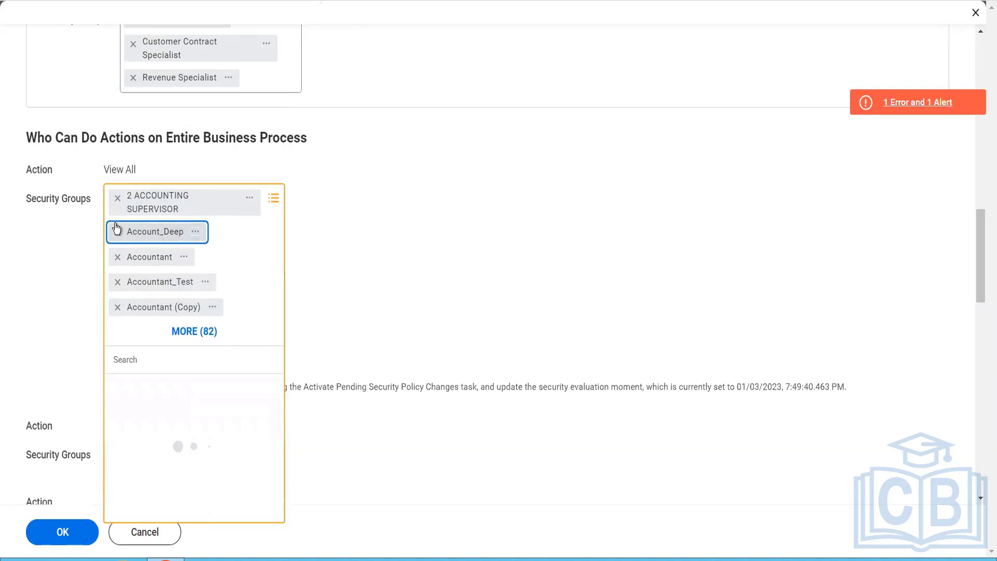
pyautogui.doubleClick(117, 229)
pyautogui.click(116, 229)
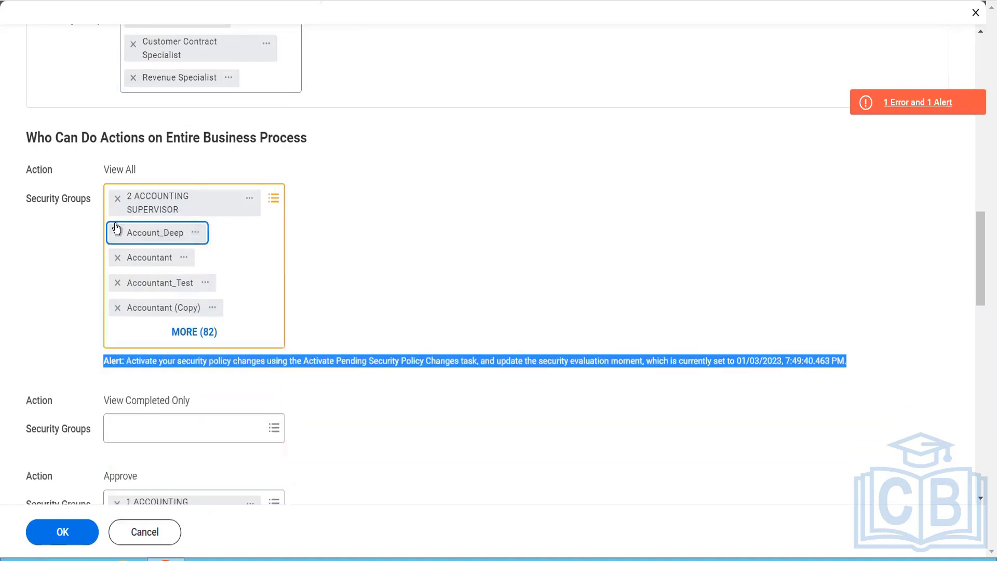
pyautogui.click(116, 233)
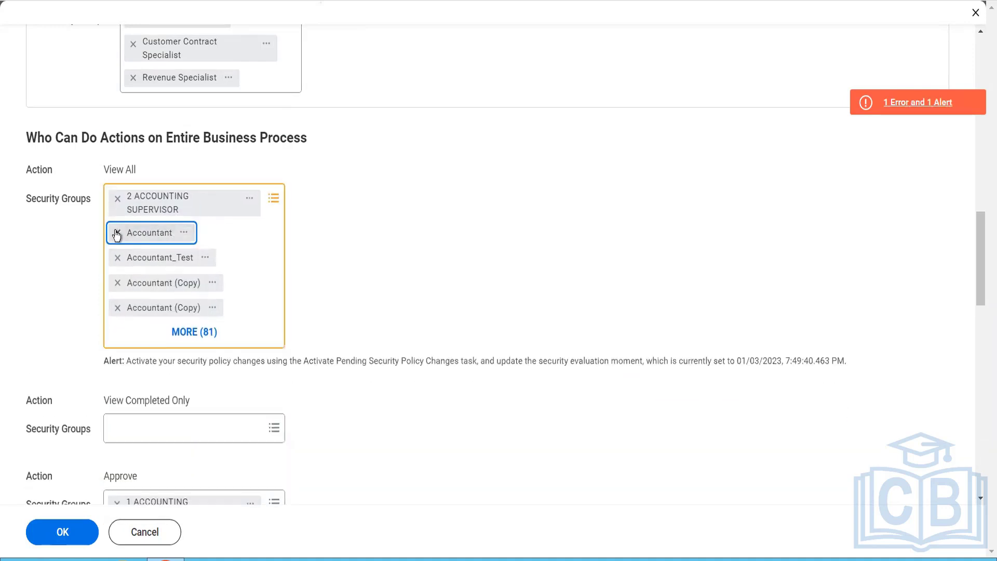
pyautogui.click(116, 232)
pyautogui.click(116, 232)
pyautogui.click(116, 232)
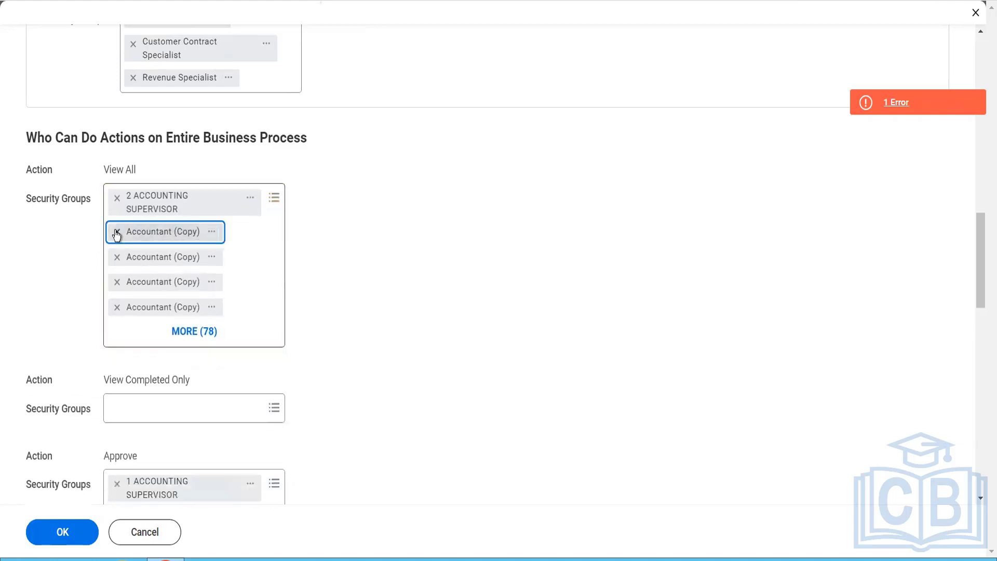
pyautogui.click(116, 233)
pyautogui.click(117, 232)
pyautogui.click(116, 232)
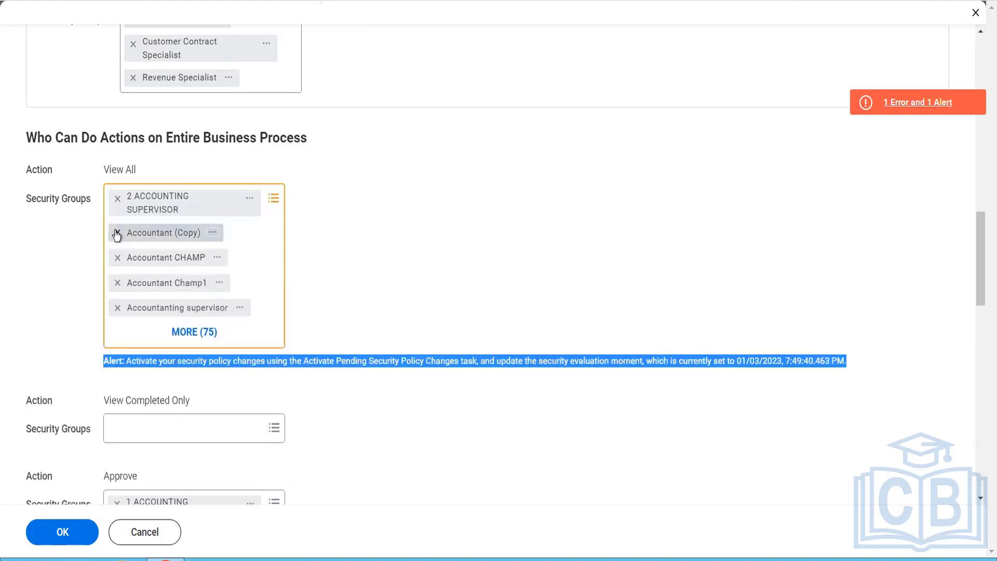
pyautogui.click(115, 232)
pyautogui.click(115, 233)
pyautogui.click(117, 232)
pyautogui.click(116, 233)
pyautogui.click(117, 232)
pyautogui.click(116, 232)
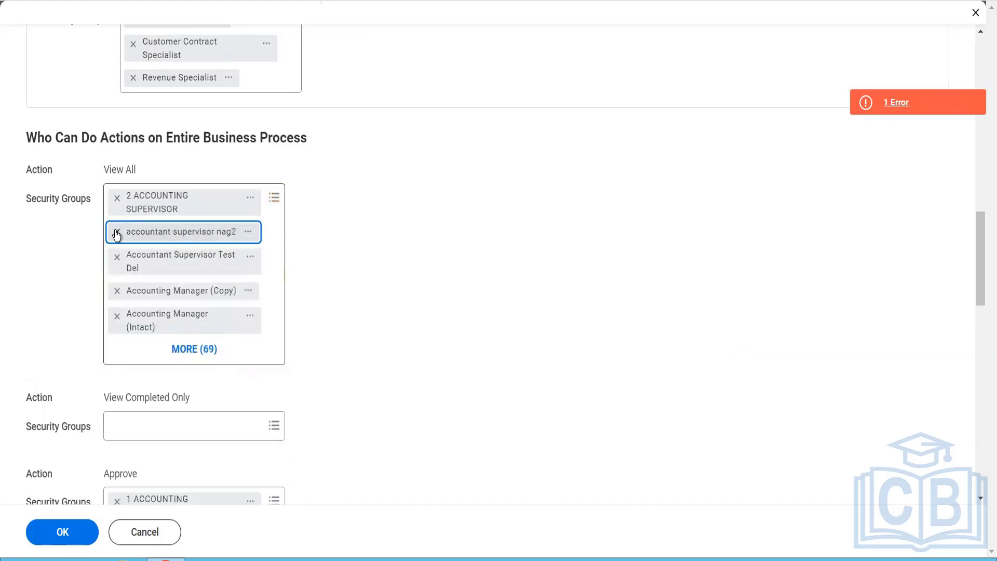
pyautogui.click(116, 232)
pyautogui.click(116, 233)
pyautogui.click(116, 233)
pyautogui.click(116, 233)
pyautogui.click(117, 232)
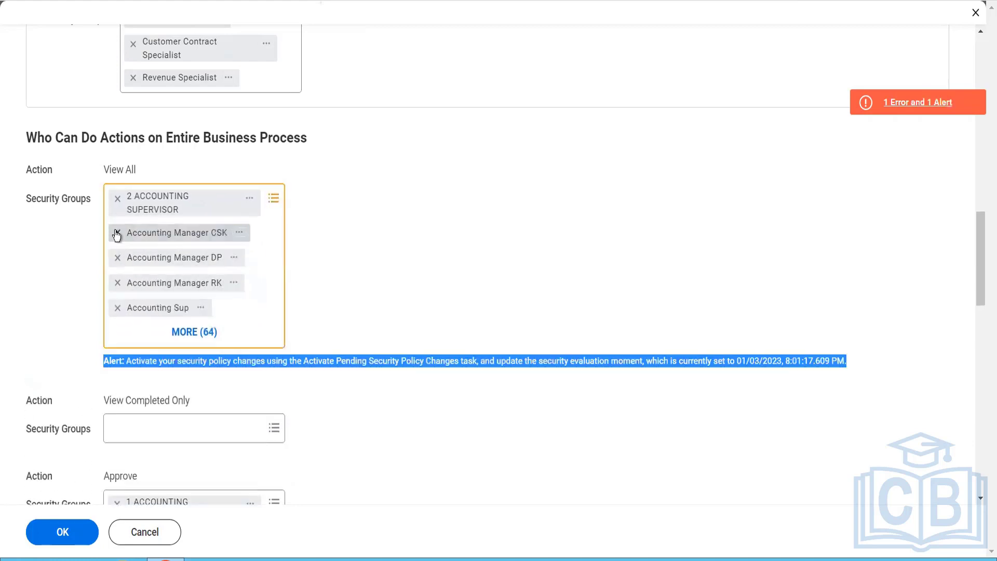
pyautogui.click(116, 233)
pyautogui.click(116, 232)
pyautogui.click(116, 232)
pyautogui.click(116, 233)
pyautogui.click(115, 233)
pyautogui.click(116, 232)
pyautogui.click(116, 233)
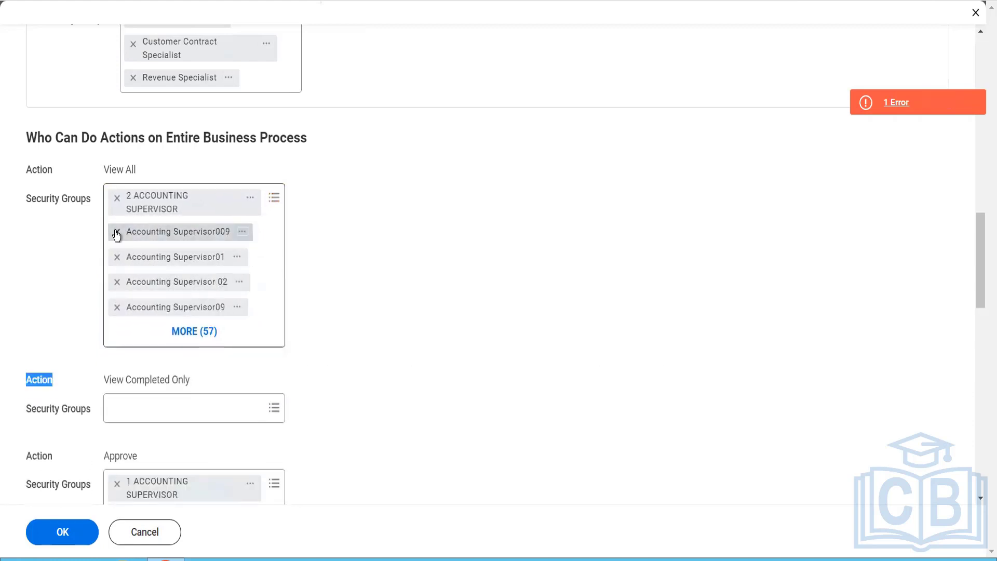
pyautogui.click(116, 233)
pyautogui.click(117, 232)
pyautogui.click(116, 233)
pyautogui.click(116, 233)
pyautogui.click(117, 232)
pyautogui.click(116, 232)
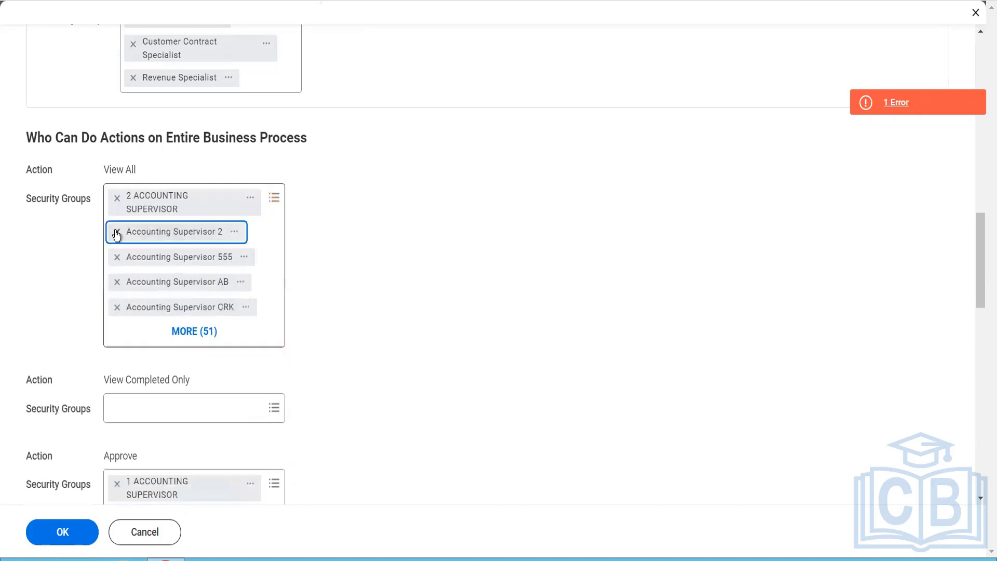
pyautogui.click(117, 233)
pyautogui.click(117, 232)
pyautogui.click(116, 232)
pyautogui.click(116, 232)
pyautogui.click(116, 233)
pyautogui.click(117, 233)
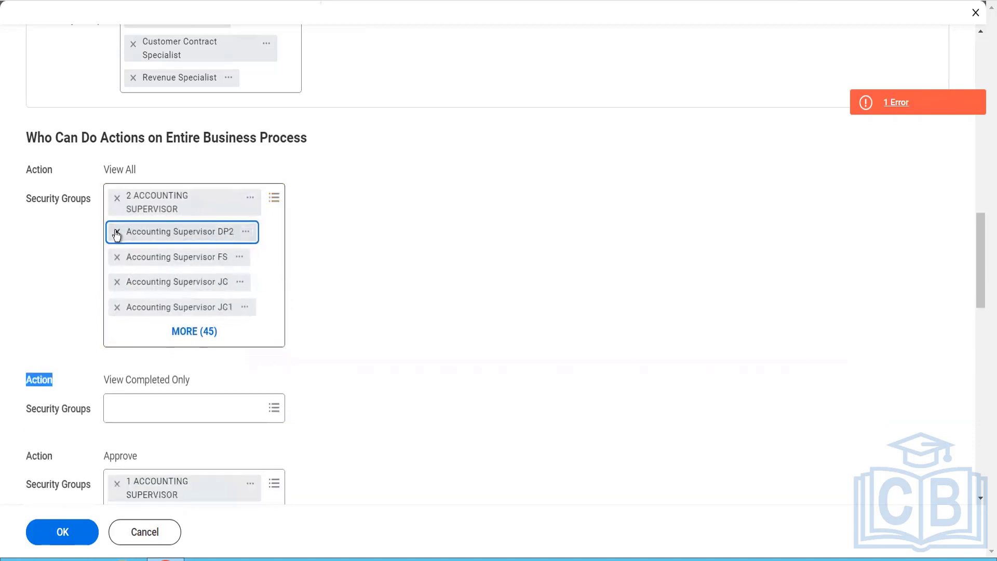
pyautogui.click(117, 232)
pyautogui.click(116, 232)
pyautogui.click(117, 232)
pyautogui.click(116, 233)
pyautogui.click(117, 232)
pyautogui.click(115, 232)
pyautogui.click(116, 232)
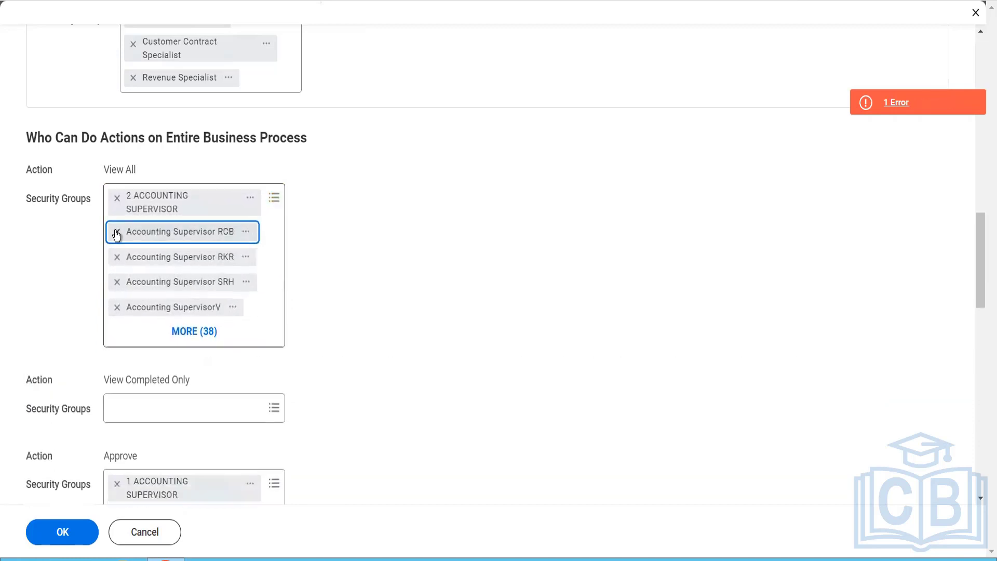
pyautogui.click(116, 232)
pyautogui.click(116, 232)
pyautogui.click(115, 232)
pyautogui.click(116, 232)
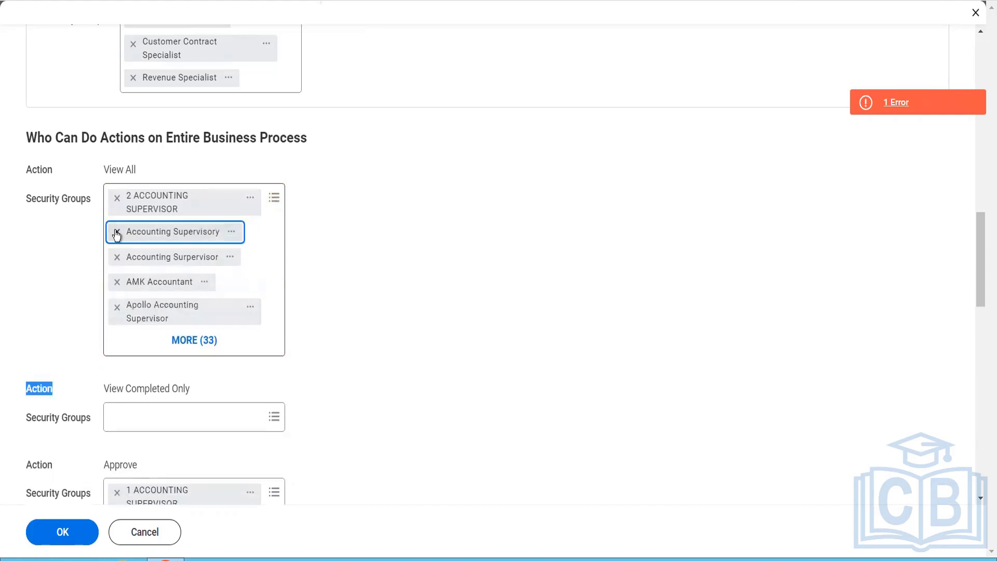
pyautogui.click(116, 232)
pyautogui.click(115, 232)
pyautogui.click(117, 233)
pyautogui.click(115, 232)
pyautogui.click(116, 233)
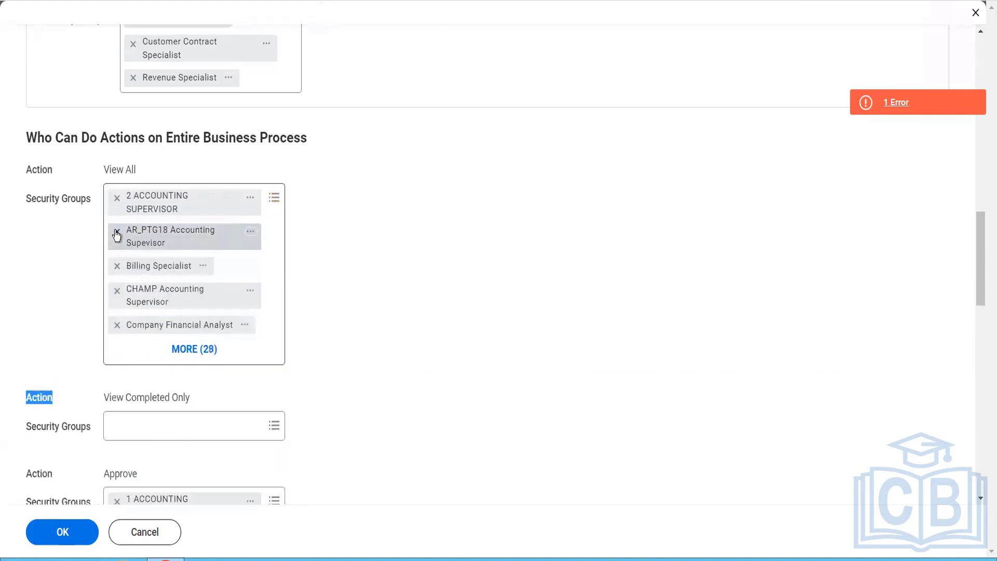
pyautogui.click(116, 233)
pyautogui.click(116, 232)
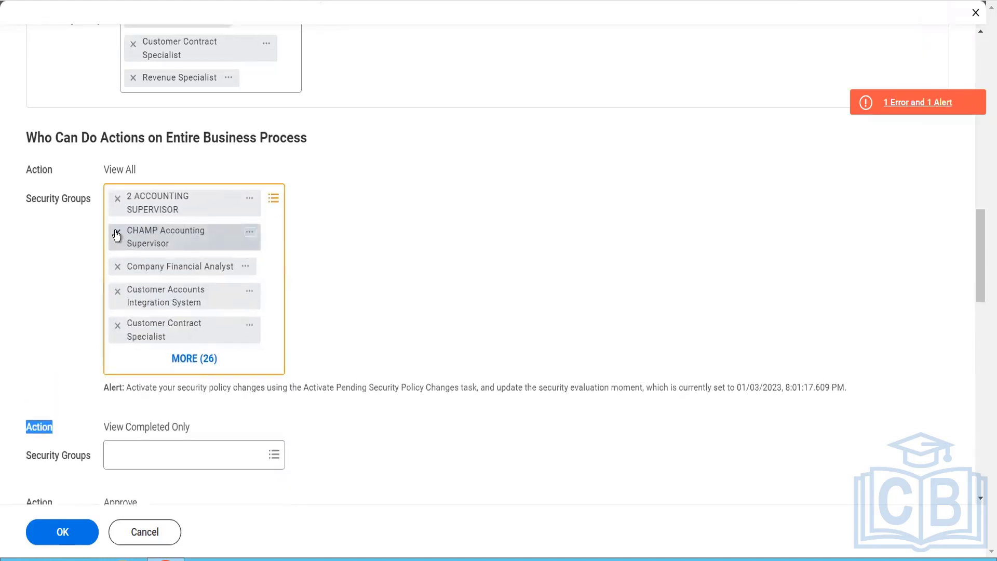
pyautogui.click(116, 232)
pyautogui.click(116, 232)
pyautogui.click(116, 232)
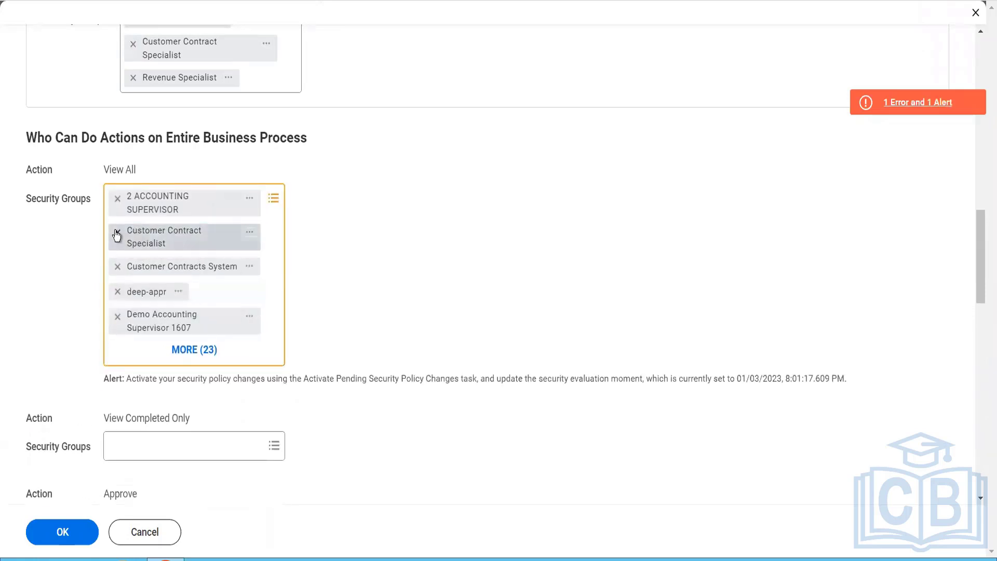
pyautogui.click(116, 232)
pyautogui.click(116, 233)
pyautogui.click(117, 232)
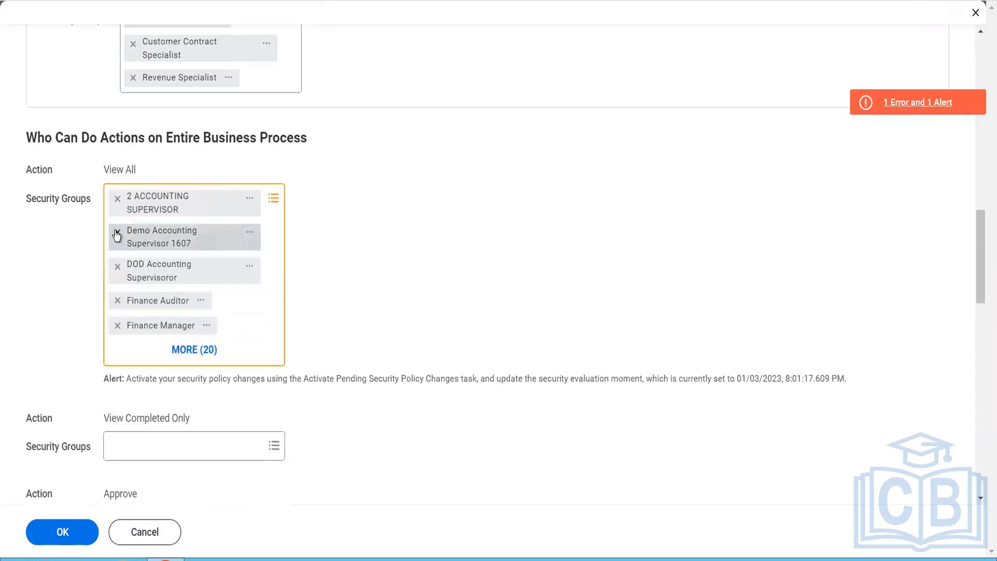
pyautogui.click(116, 232)
pyautogui.click(115, 232)
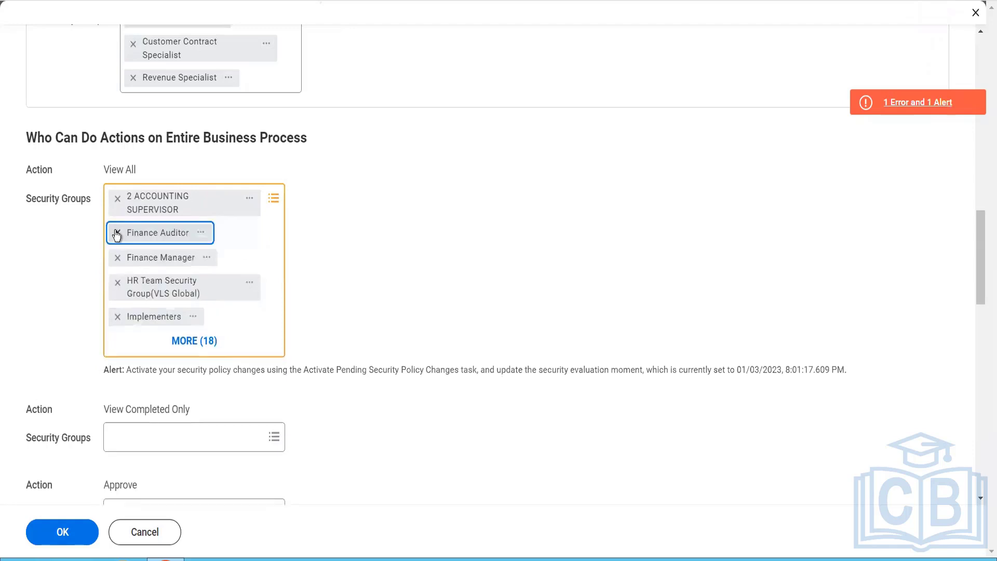
pyautogui.click(115, 232)
pyautogui.click(116, 232)
pyautogui.click(116, 233)
pyautogui.click(116, 232)
pyautogui.click(116, 232)
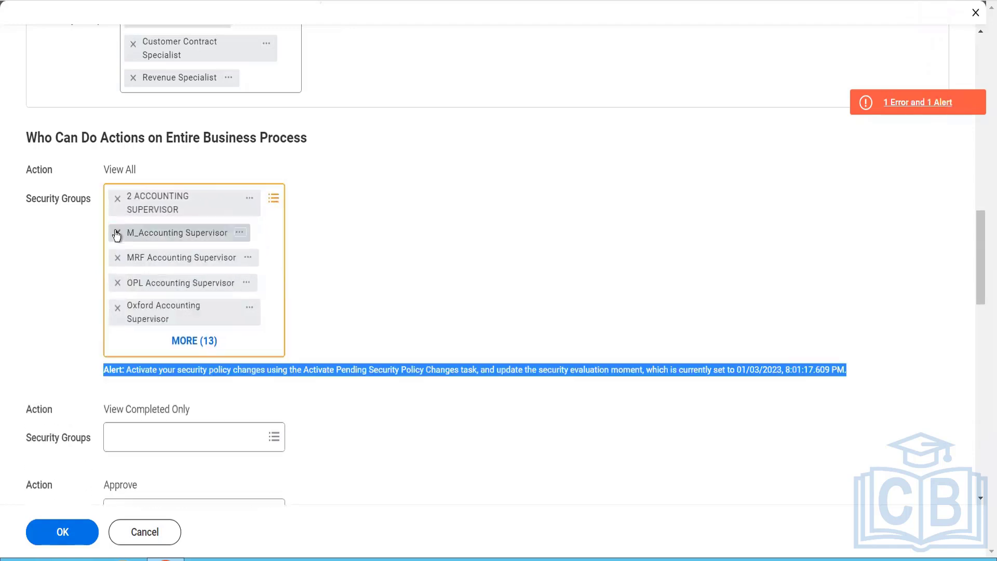
pyautogui.click(116, 232)
pyautogui.click(116, 232)
pyautogui.click(117, 233)
pyautogui.click(116, 232)
pyautogui.click(116, 233)
pyautogui.click(116, 233)
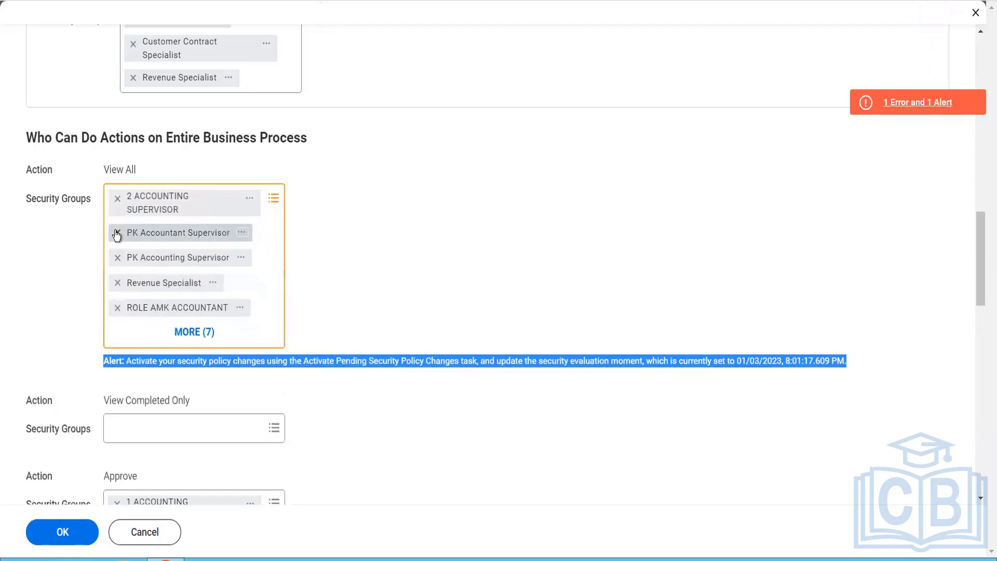
pyautogui.click(116, 232)
pyautogui.click(117, 232)
pyautogui.click(117, 232)
pyautogui.click(116, 232)
pyautogui.click(115, 232)
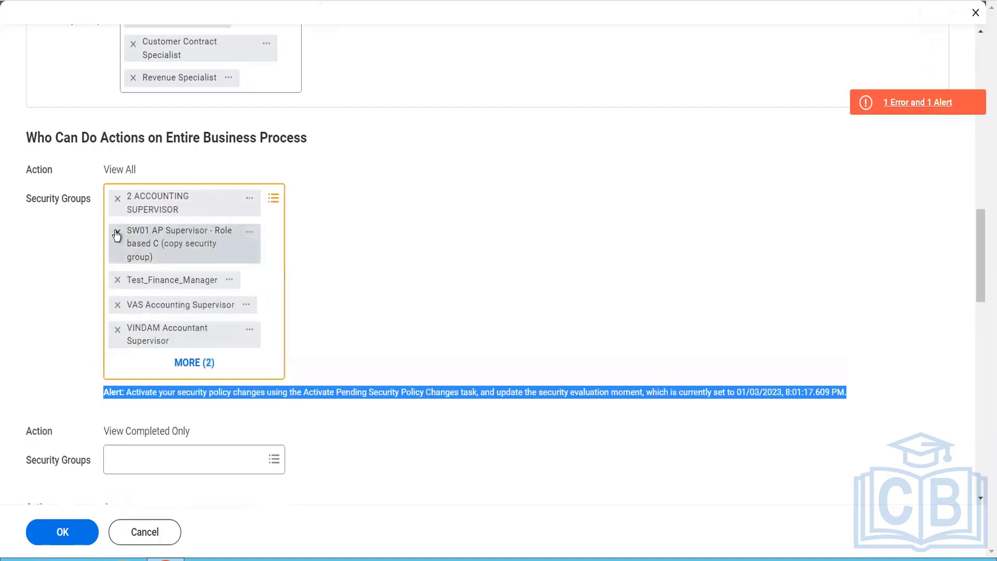
pyautogui.click(117, 232)
pyautogui.click(117, 233)
pyautogui.click(116, 233)
pyautogui.click(116, 233)
pyautogui.click(117, 232)
pyautogui.click(116, 233)
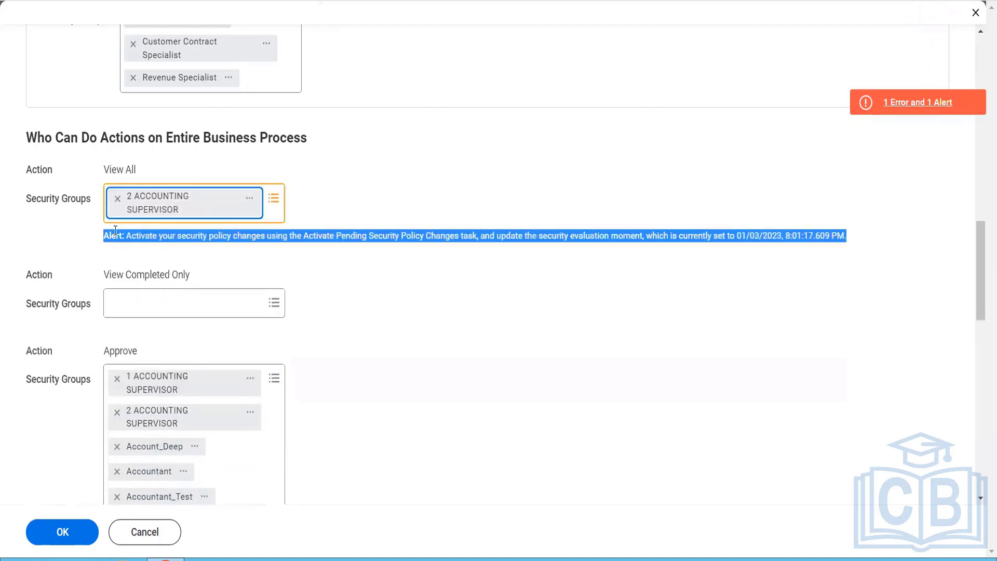
pyautogui.click(118, 198)
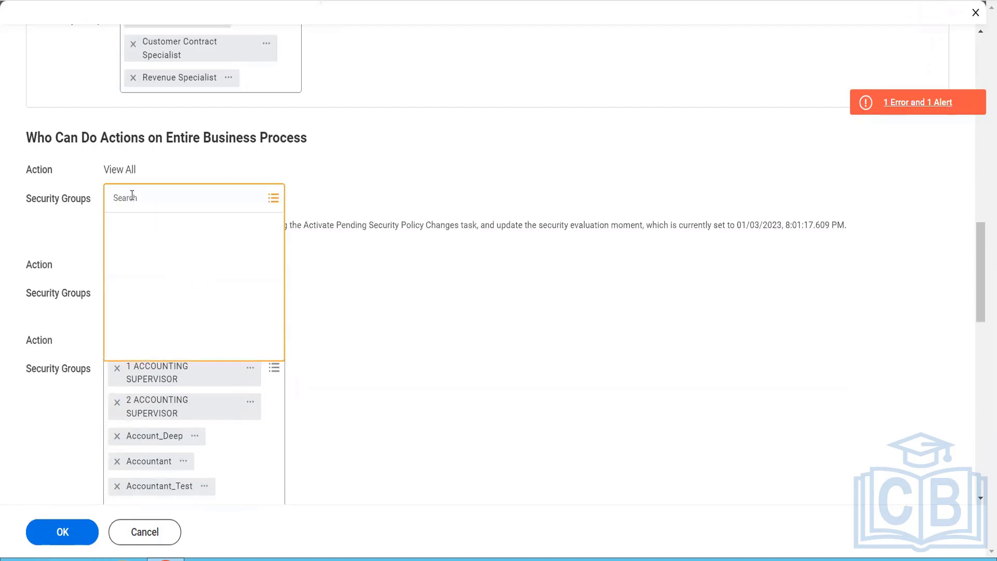
# Step: Add the Implementers and Customer Contract Specialist security groups to the View All action and submit the policy changes
pyautogui.write('implemen')
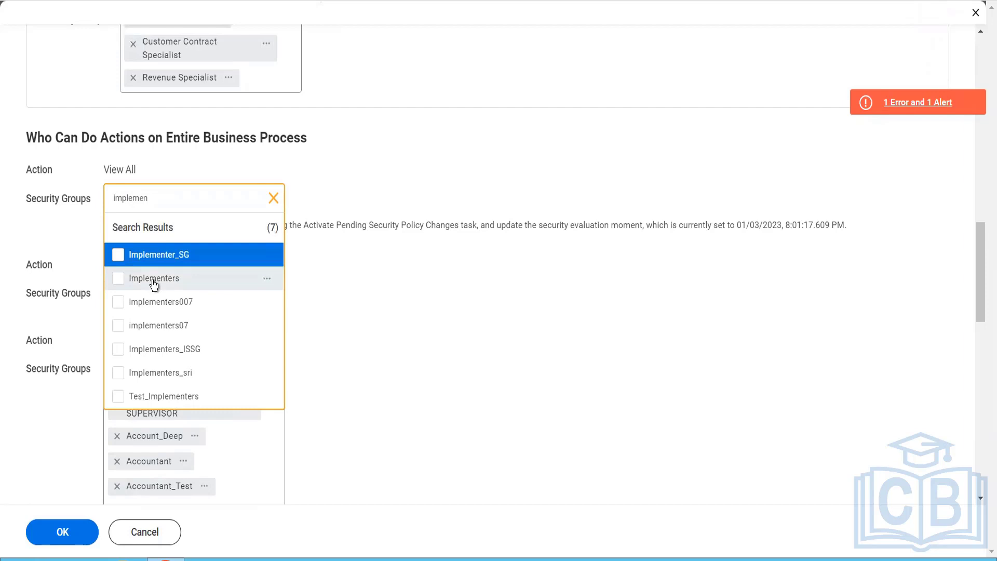
pyautogui.click(154, 281)
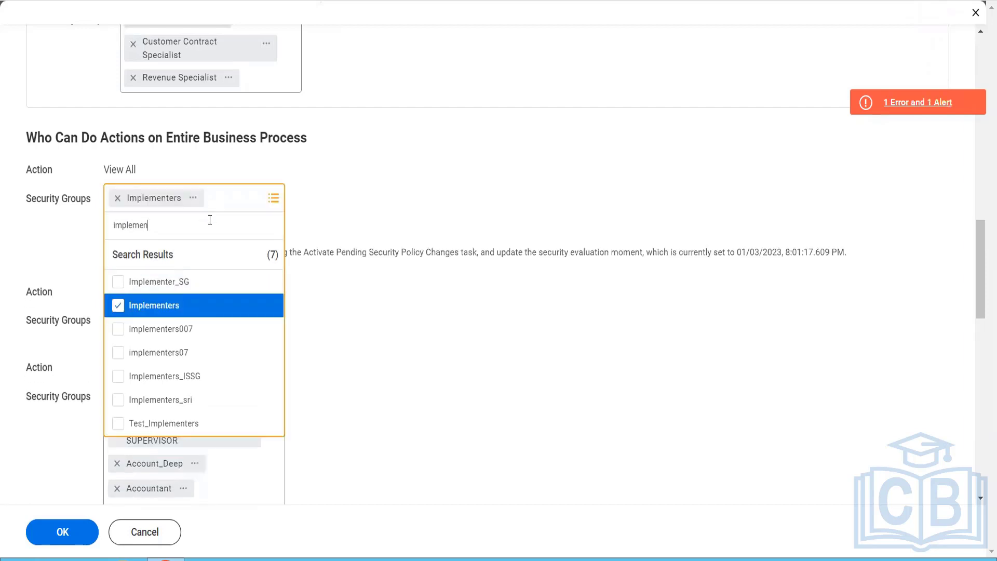
pyautogui.write('cust')
pyautogui.press('BackSpace')
pyautogui.press('BackSpace')
pyautogui.press('BackSpace')
pyautogui.press('BackSpace')
pyautogui.press('BackSpace')
pyautogui.press('BackSpace')
pyautogui.press('BackSpace')
pyautogui.press('BackSpace')
pyautogui.press('BackSpace')
pyautogui.press('BackSpace')
pyautogui.press('BackSpace')
pyautogui.press('BackSpace')
pyautogui.write('cust cont spec')
pyautogui.press('Return')
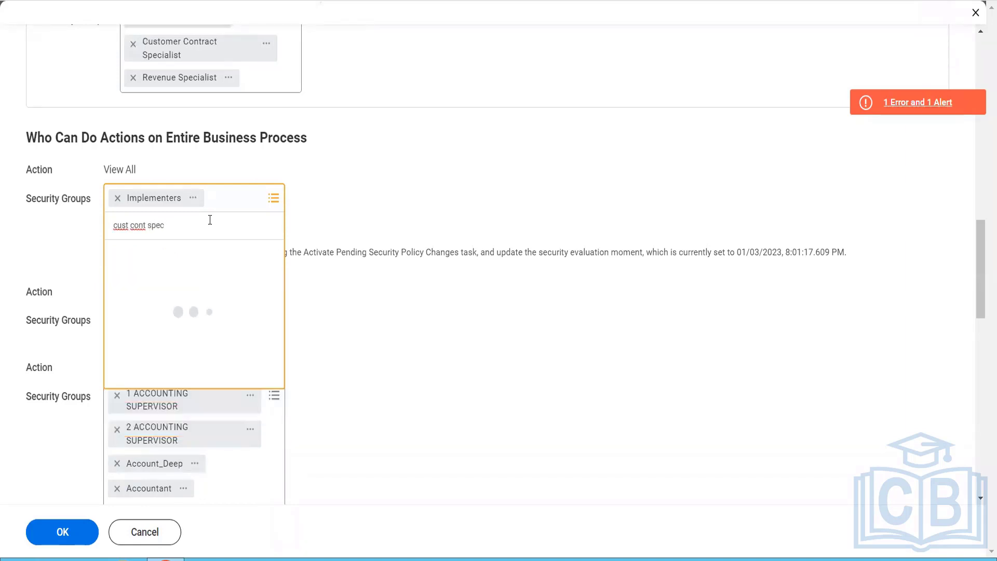
pyautogui.click(210, 283)
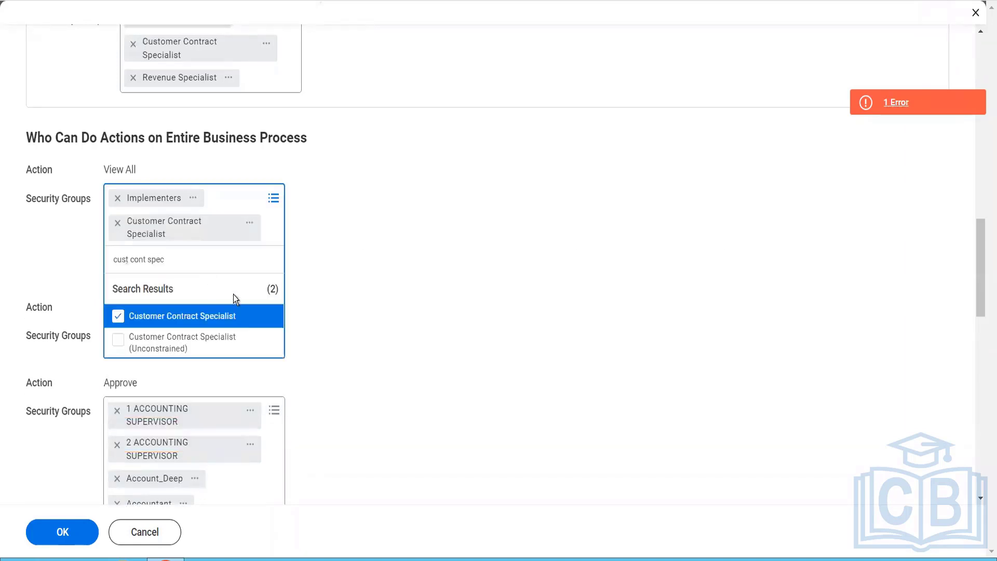
pyautogui.click(383, 391)
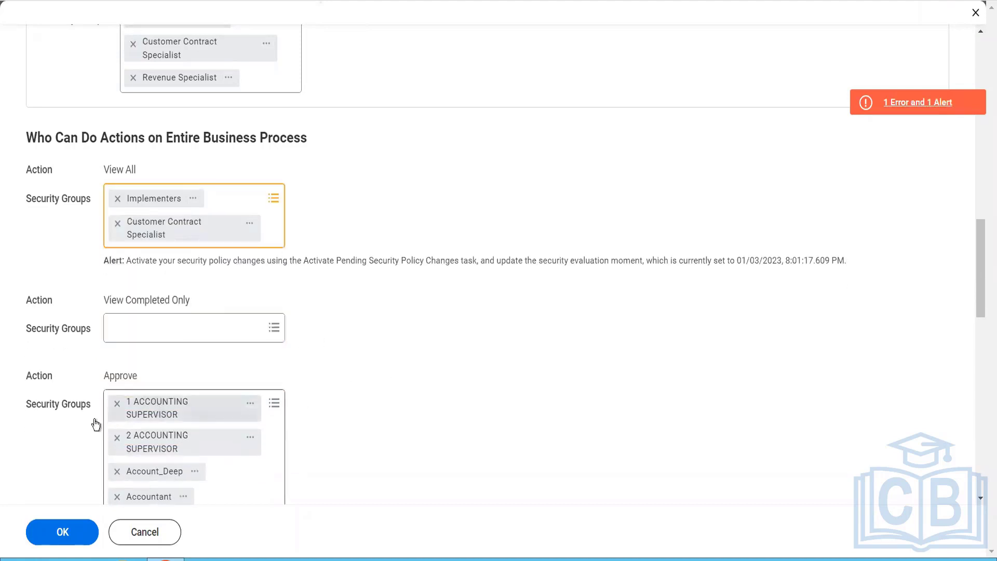
pyautogui.click(79, 529)
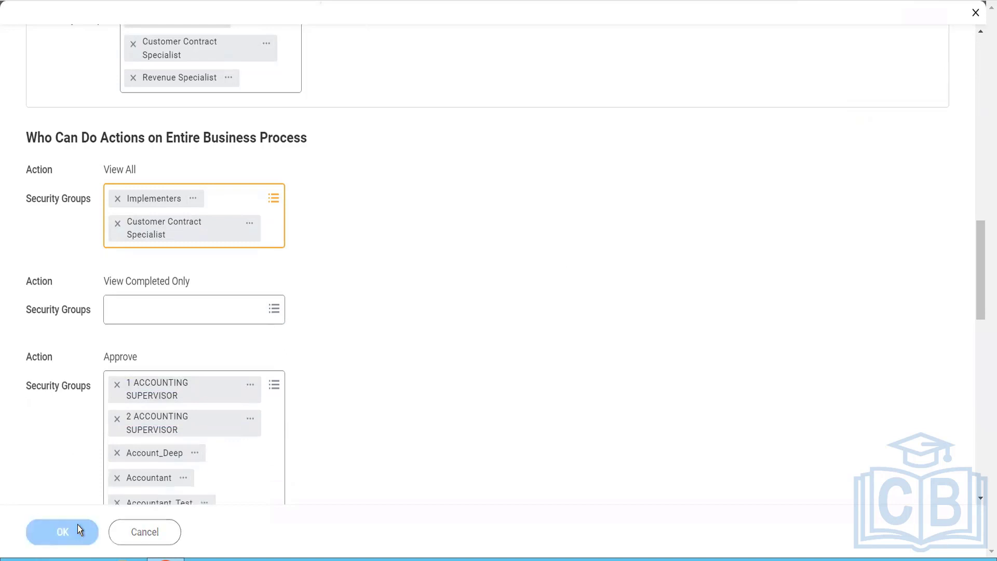
# Step: Remove all security groups from the Approve action on the entire business process
pyautogui.scroll(-5, 311, 401)
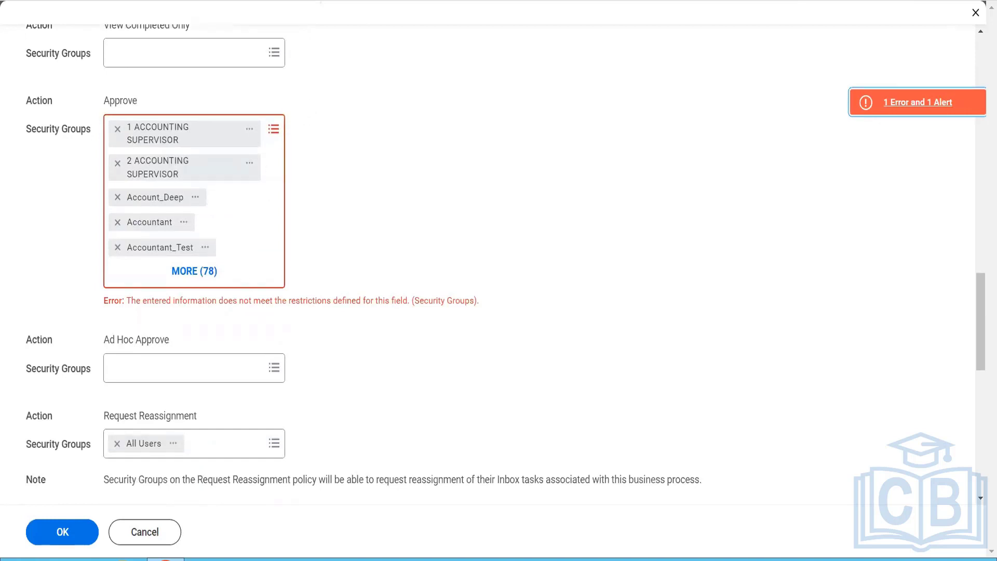
pyautogui.click(115, 136)
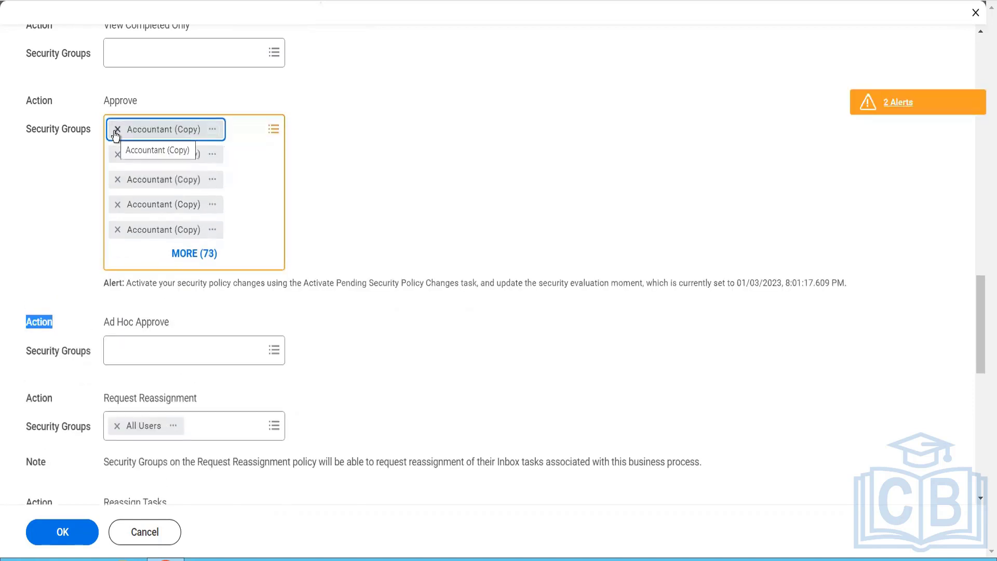
pyautogui.click(116, 137)
pyautogui.doubleClick(116, 136)
pyautogui.click(116, 136)
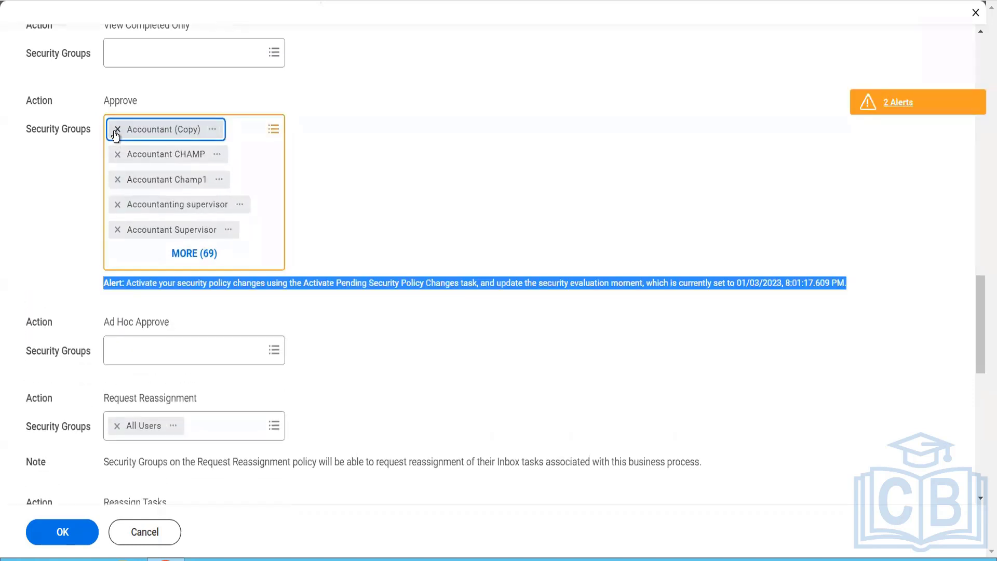
pyautogui.doubleClick(115, 136)
pyautogui.tripleClick(116, 136)
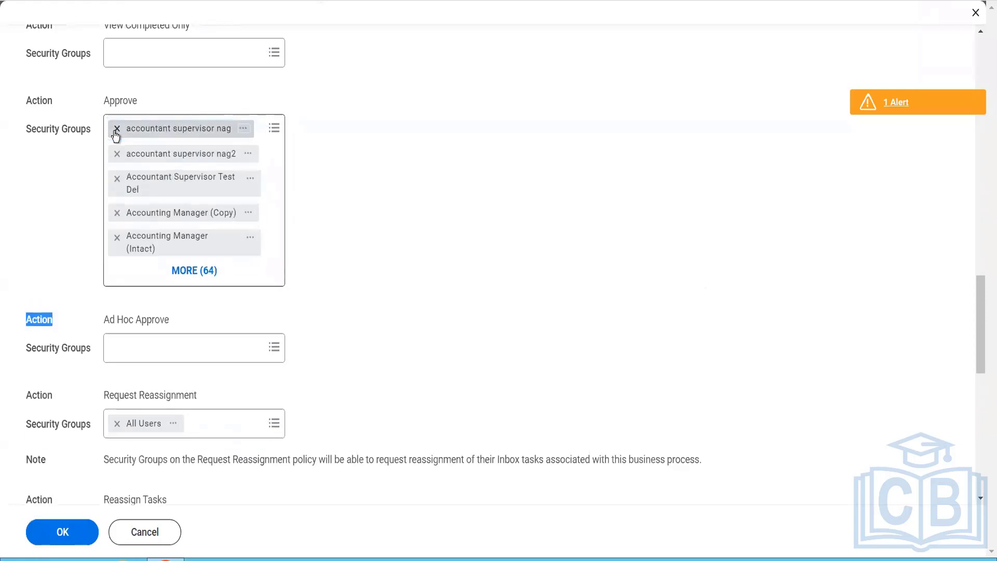
pyautogui.doubleClick(115, 137)
pyautogui.click(115, 137)
pyautogui.doubleClick(115, 137)
pyautogui.click(115, 137)
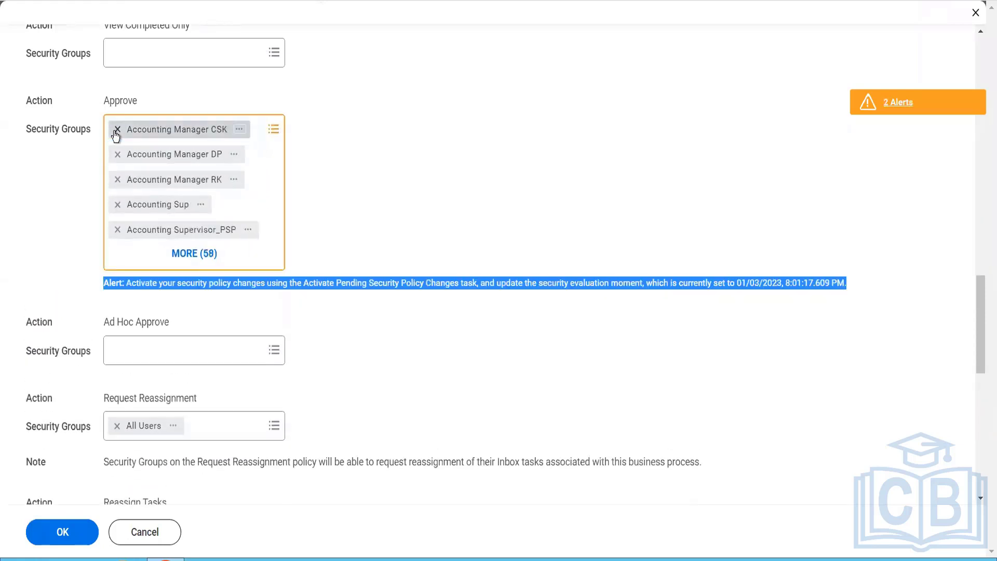
pyautogui.click(116, 136)
pyautogui.click(115, 137)
pyautogui.doubleClick(115, 136)
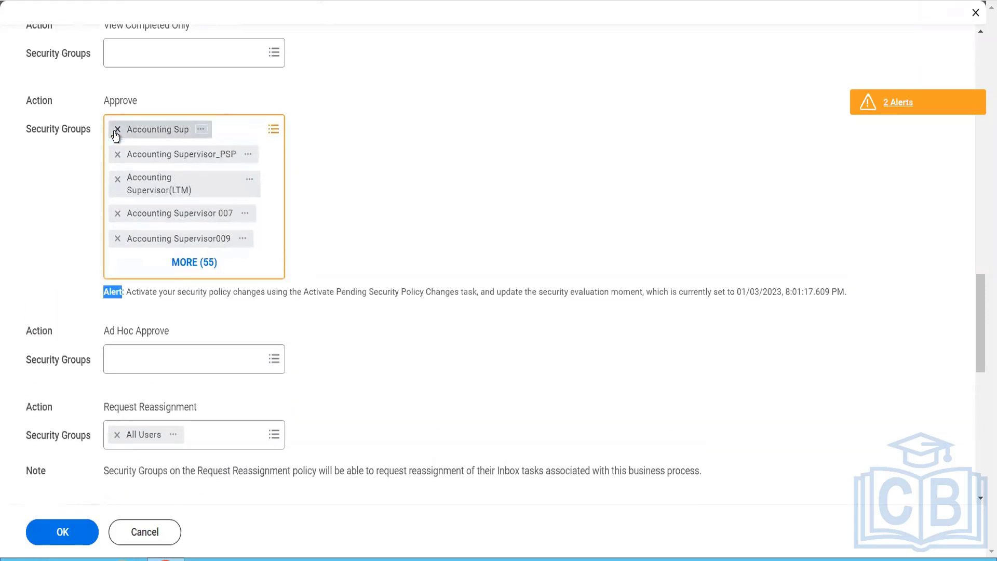
pyautogui.doubleClick(116, 137)
pyautogui.click(115, 137)
pyautogui.doubleClick(115, 137)
pyautogui.click(116, 136)
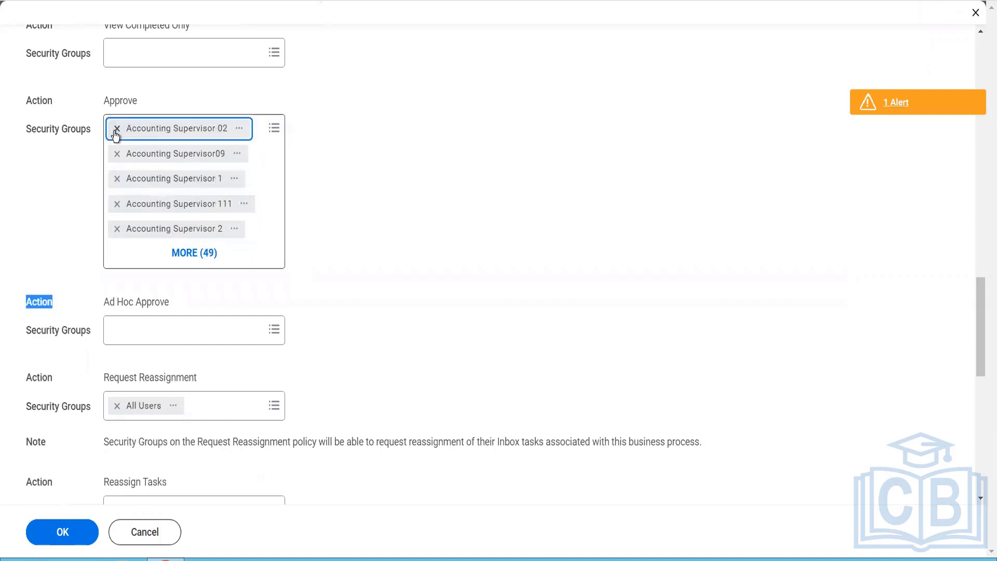
pyautogui.click(116, 136)
pyautogui.click(115, 136)
pyautogui.click(115, 136)
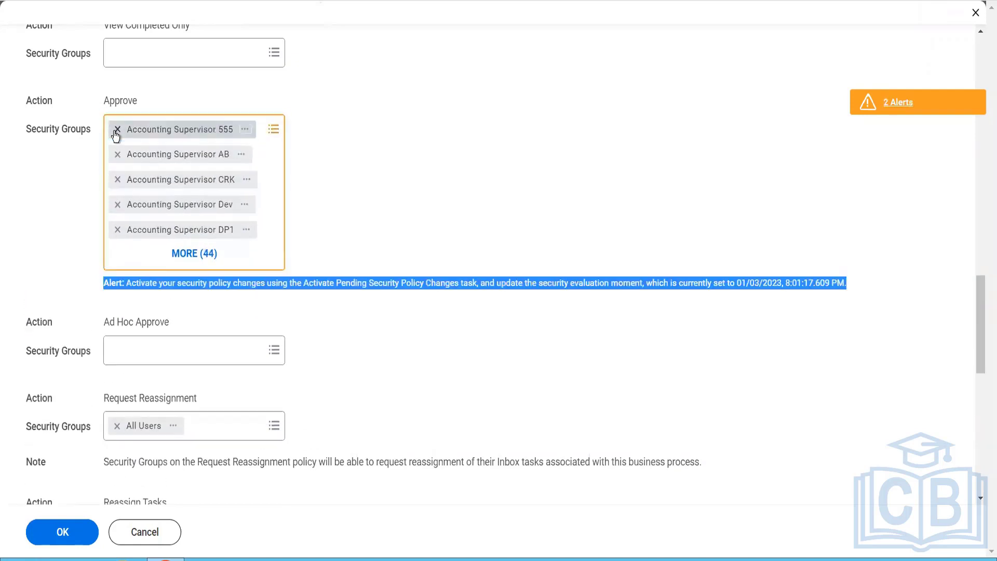
pyautogui.doubleClick(116, 136)
pyautogui.click(115, 137)
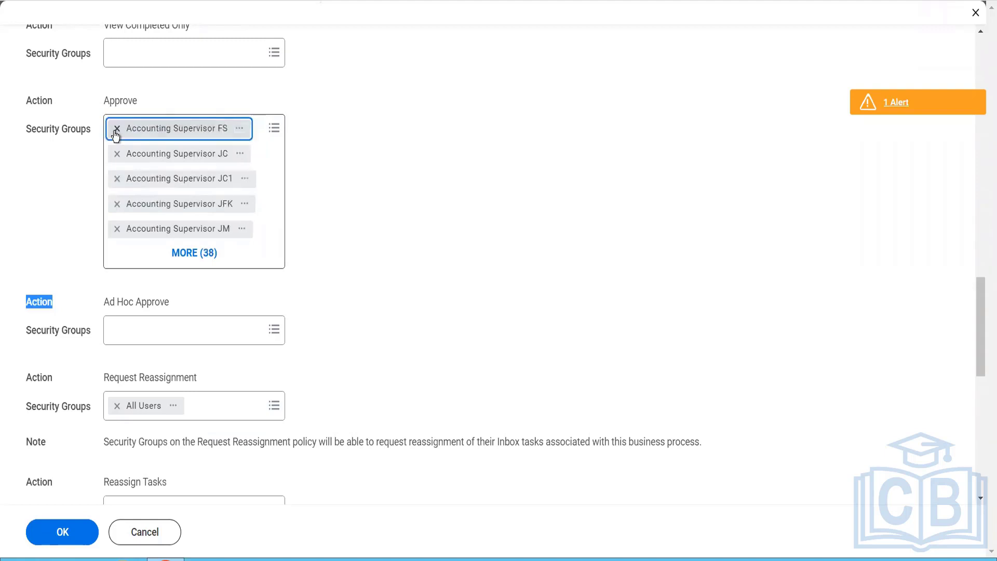
pyautogui.click(116, 136)
pyautogui.doubleClick(115, 136)
pyautogui.click(115, 136)
pyautogui.click(115, 136)
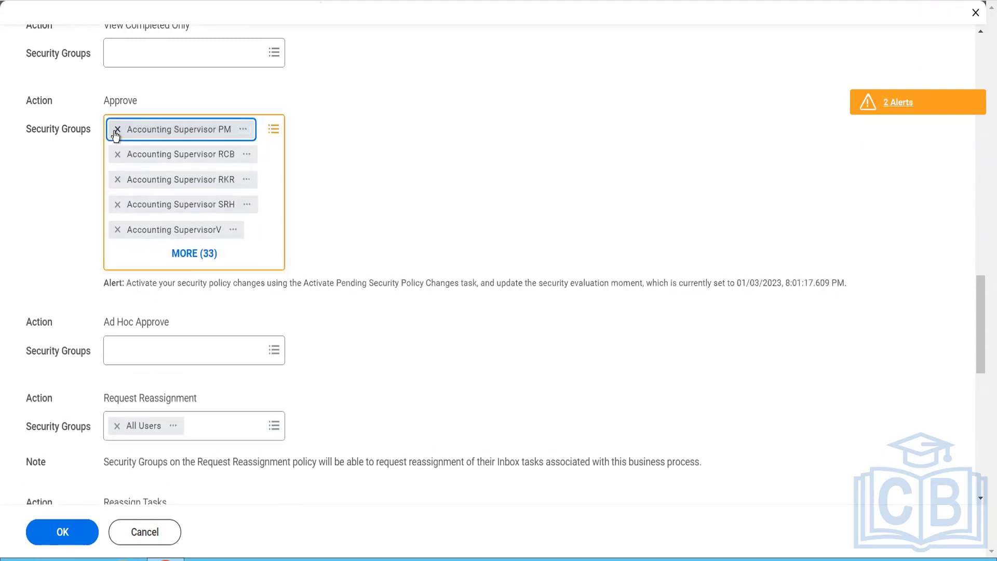
pyautogui.doubleClick(116, 137)
pyautogui.click(115, 136)
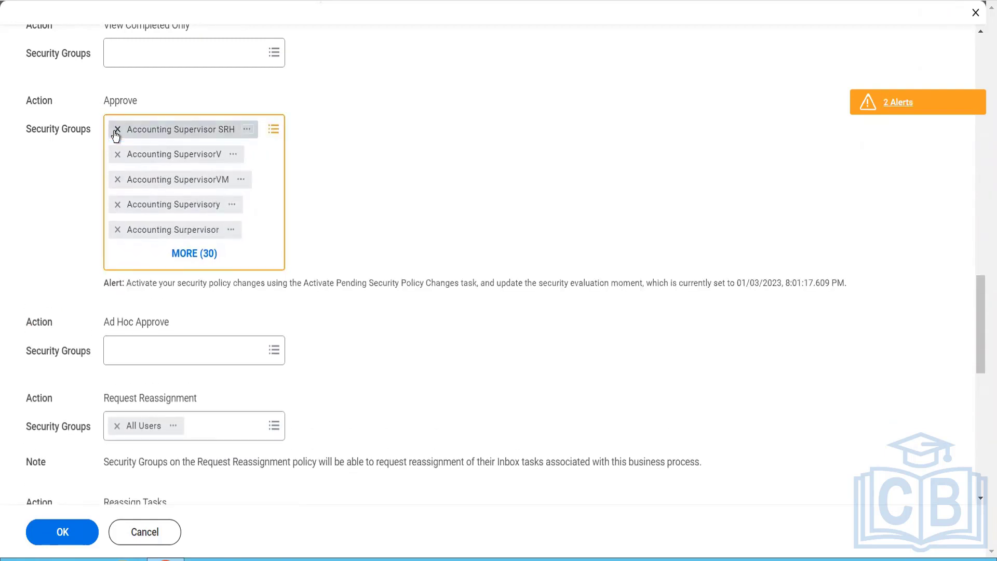
pyautogui.click(115, 136)
pyautogui.click(116, 136)
pyautogui.click(115, 136)
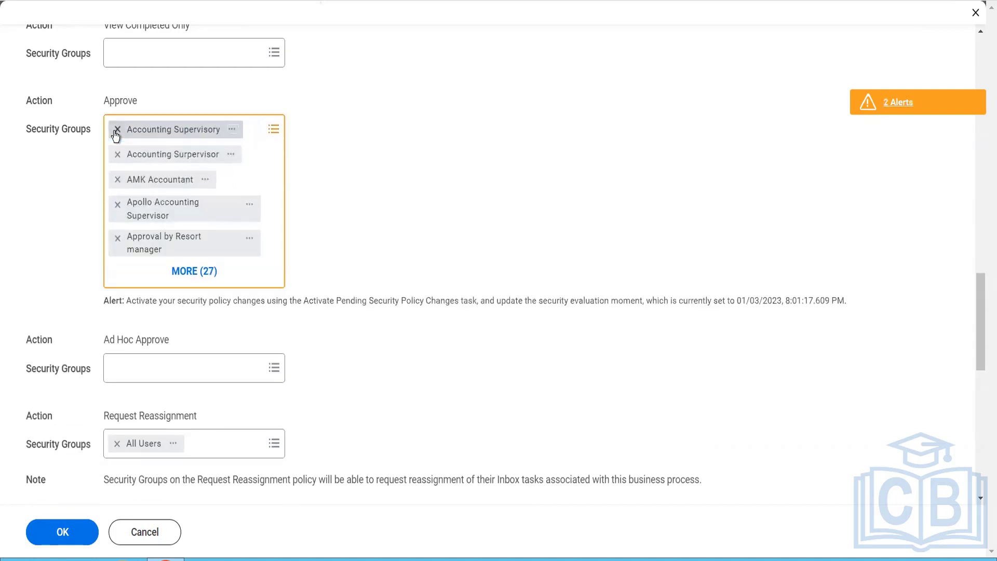
pyautogui.click(116, 136)
pyautogui.click(116, 137)
pyautogui.click(115, 136)
pyautogui.click(116, 136)
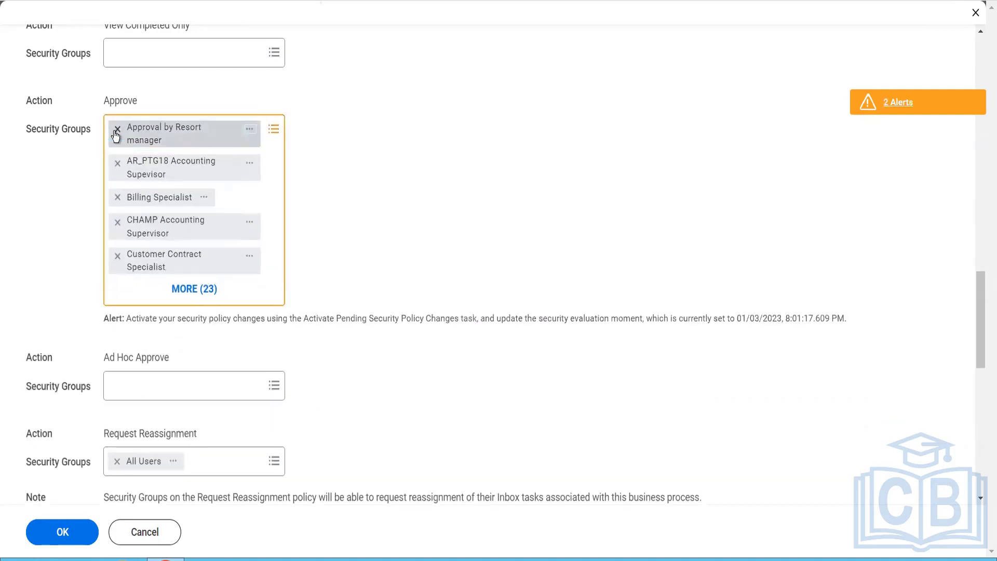
pyautogui.click(115, 136)
pyautogui.click(115, 137)
pyautogui.click(116, 136)
pyautogui.click(115, 137)
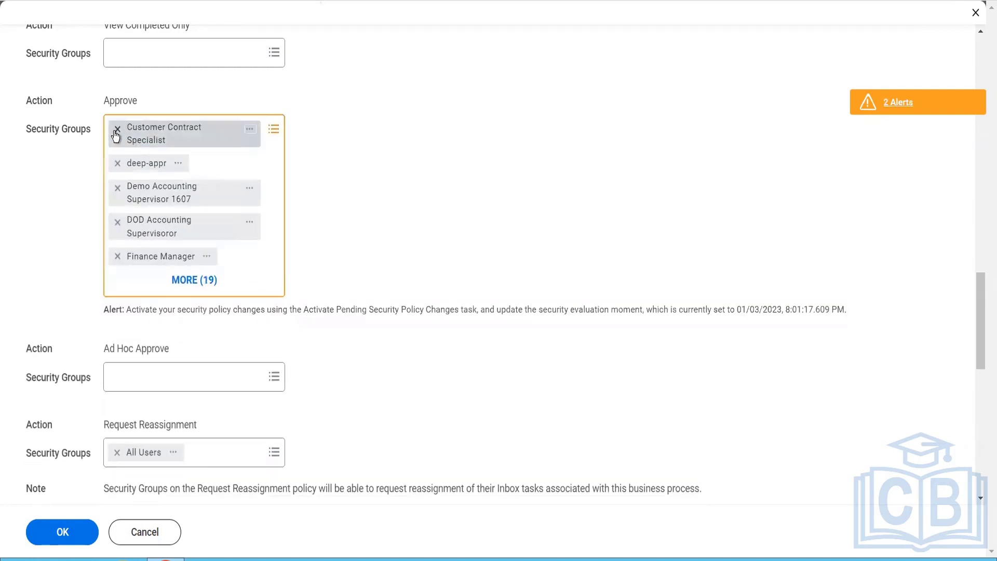
pyautogui.click(116, 137)
pyautogui.click(115, 136)
pyautogui.click(116, 136)
pyautogui.click(116, 136)
pyautogui.click(115, 137)
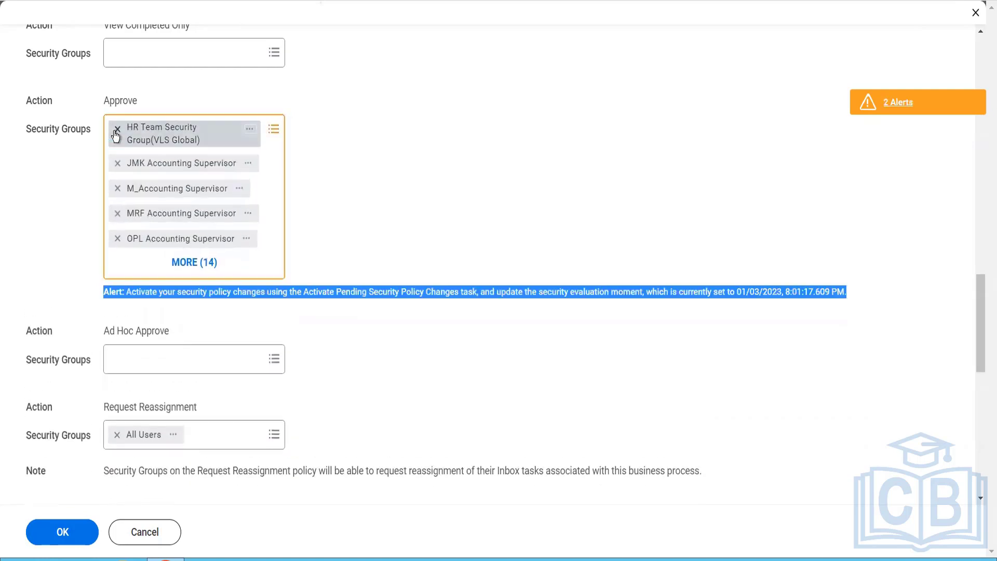
pyautogui.click(116, 136)
pyautogui.click(115, 137)
pyautogui.click(115, 136)
pyautogui.click(115, 136)
pyautogui.click(116, 136)
pyautogui.click(115, 137)
pyautogui.click(115, 136)
pyautogui.click(115, 137)
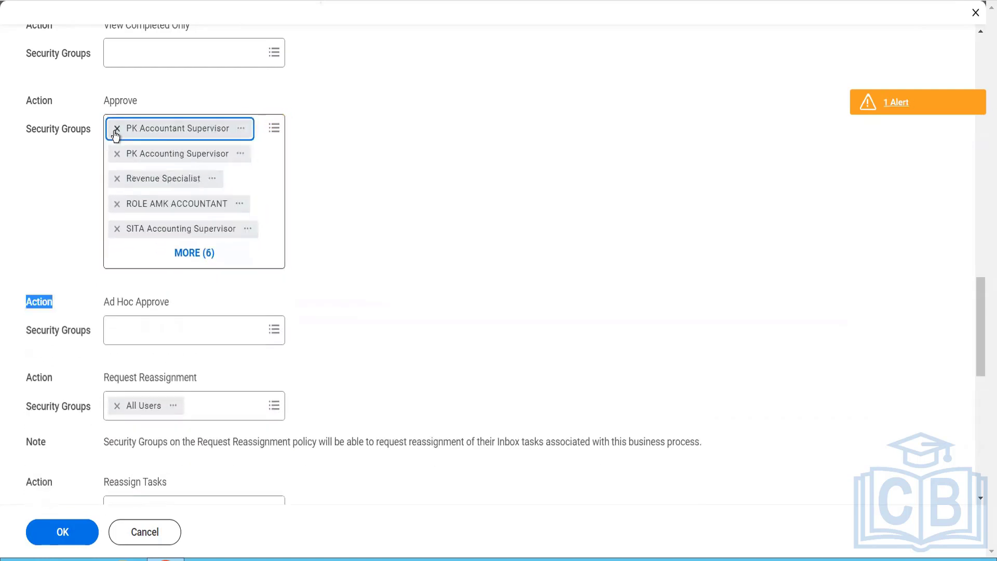
pyautogui.click(116, 137)
pyautogui.click(116, 136)
pyautogui.click(116, 137)
pyautogui.click(116, 137)
pyautogui.click(115, 137)
pyautogui.click(115, 136)
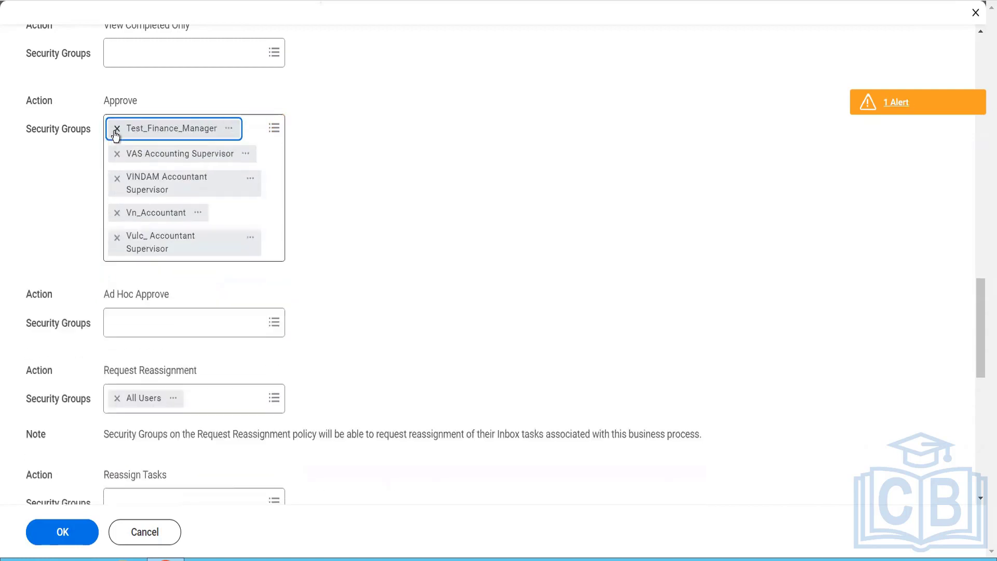
pyautogui.click(116, 137)
pyautogui.click(116, 136)
pyautogui.click(116, 136)
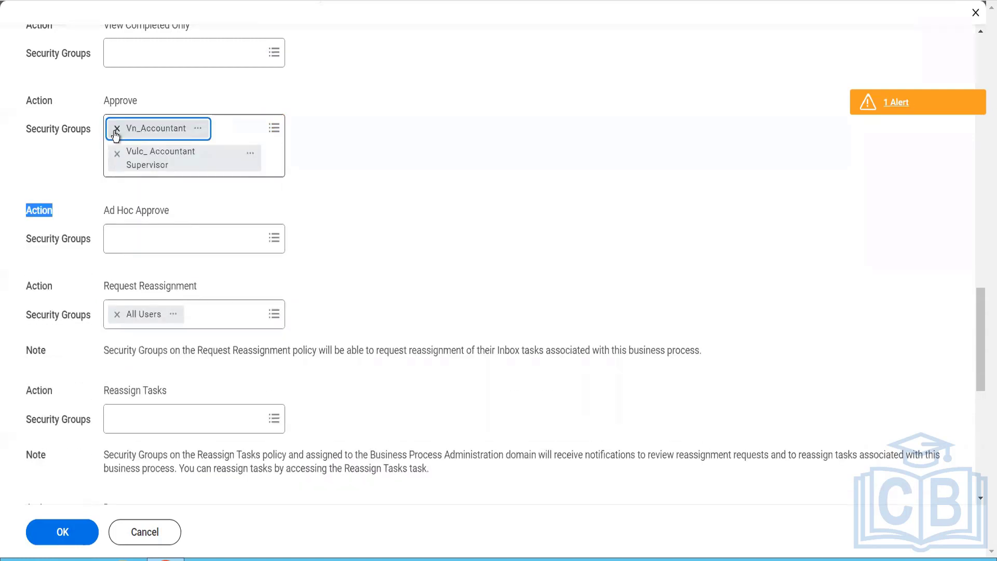
pyautogui.click(115, 135)
pyautogui.click(115, 135)
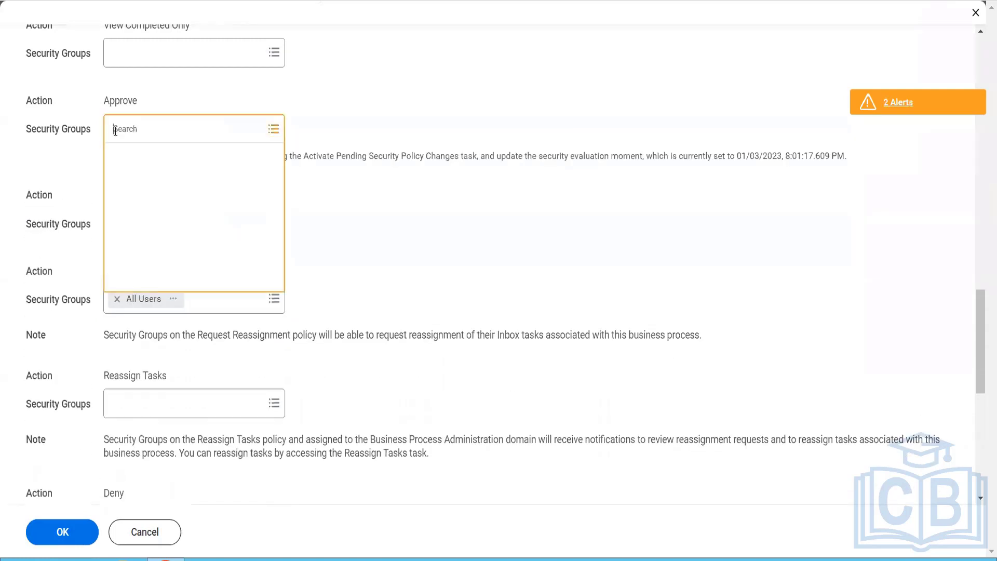
pyautogui.click(86, 154)
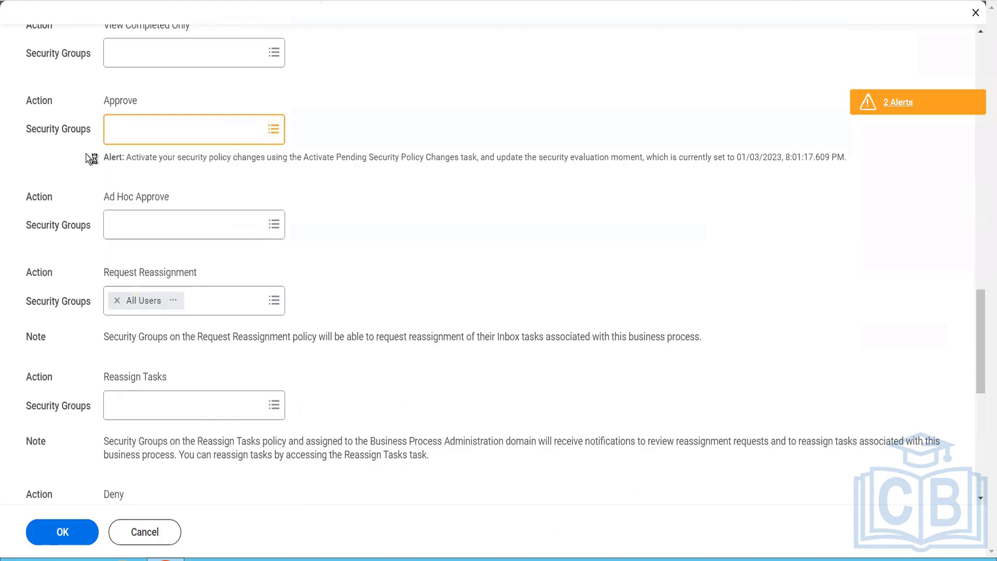
# Step: Submit the edited Customer Contract Event security policy
pyautogui.scroll(-7, 77, 309)
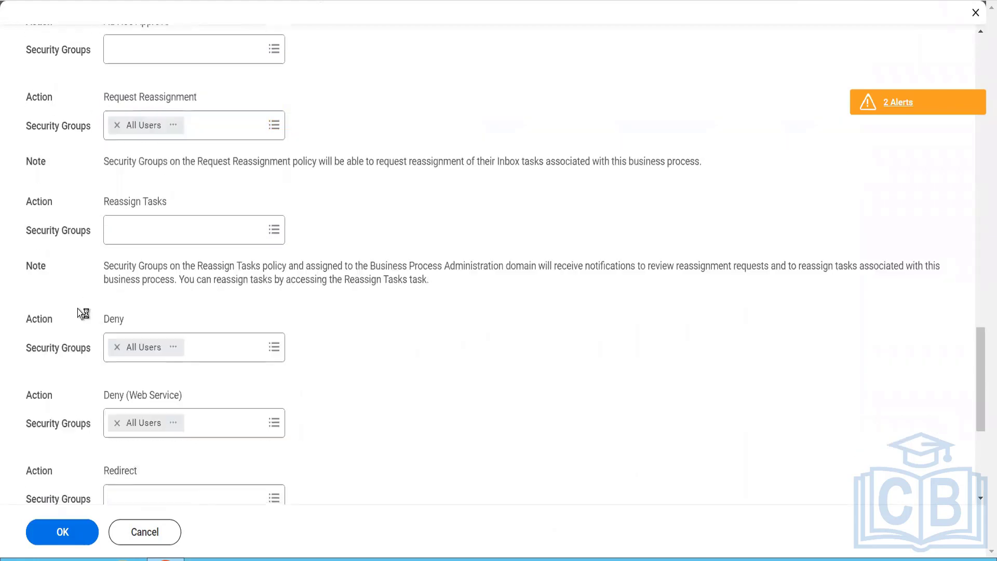
pyautogui.scroll(-2, 78, 311)
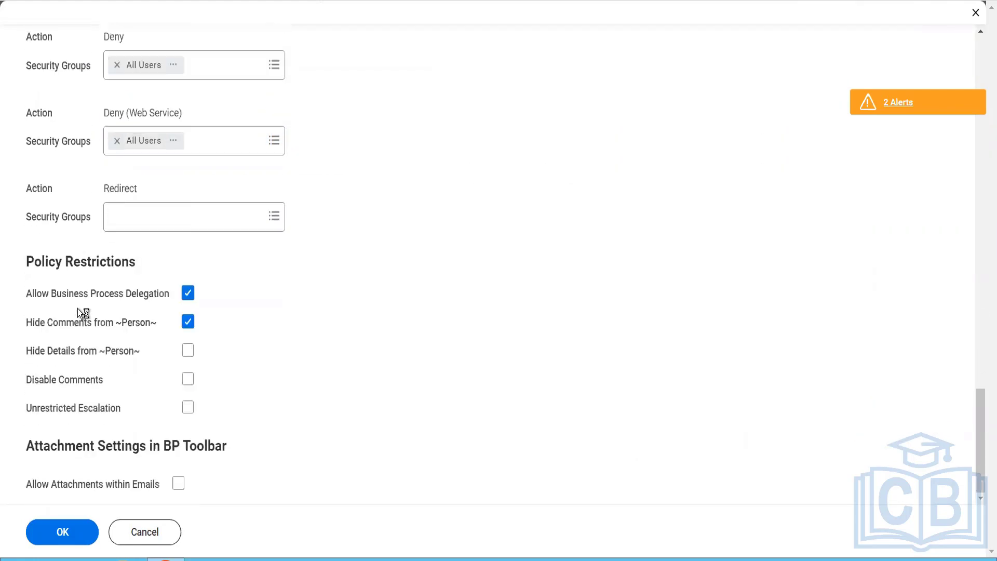
pyautogui.click(78, 538)
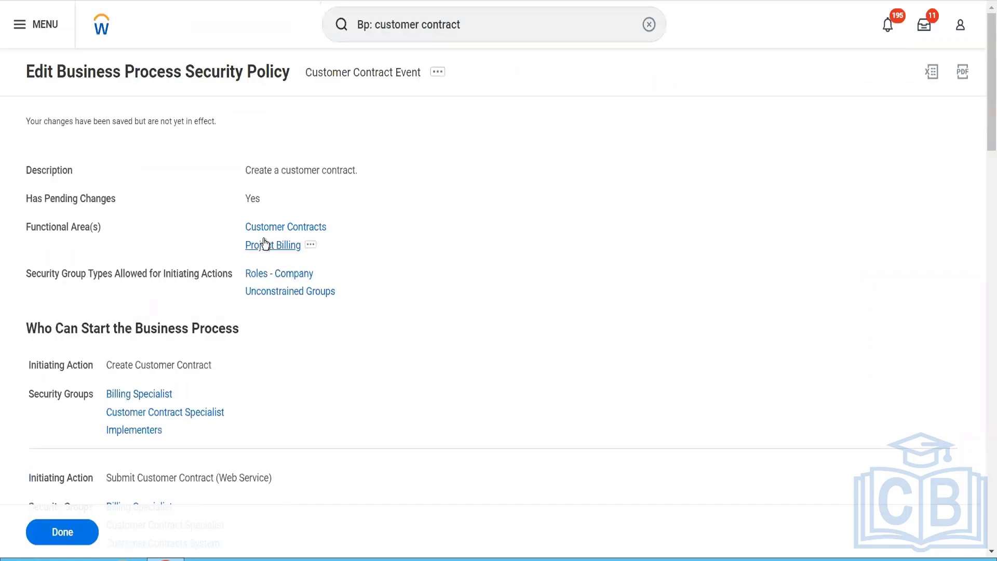
# Step: Search for "act pen sec" and open the Activate Pending Security Policy Changes task
pyautogui.click(470, 40)
pyautogui.hotkey('ctrl', 'a')
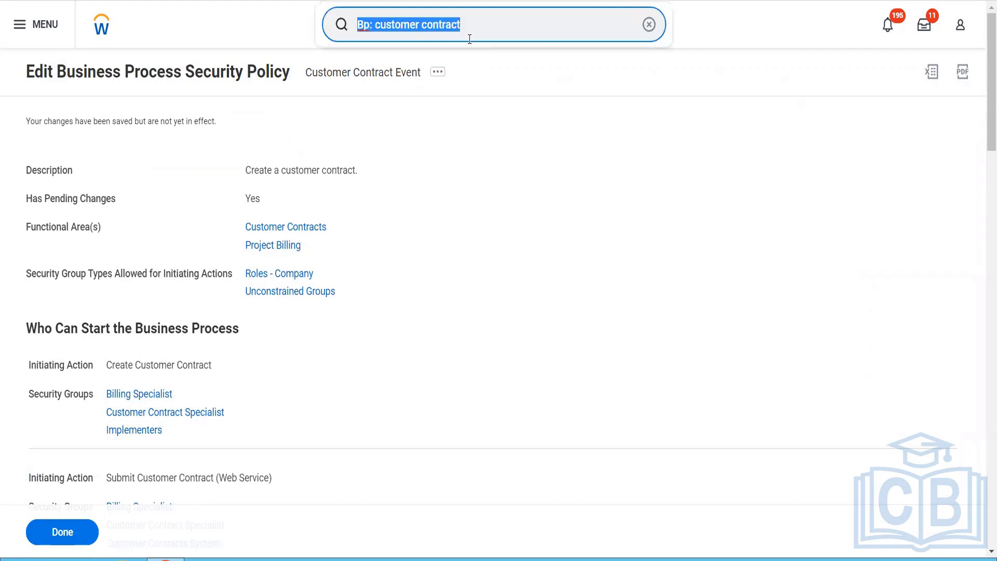
pyautogui.write('act pen se')
pyautogui.write('c')
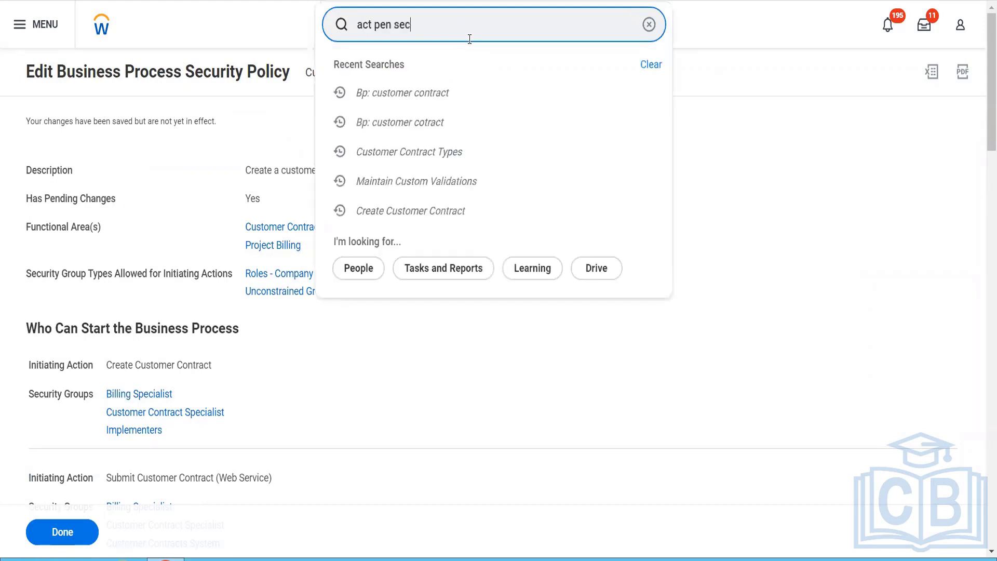
pyautogui.click(450, 80)
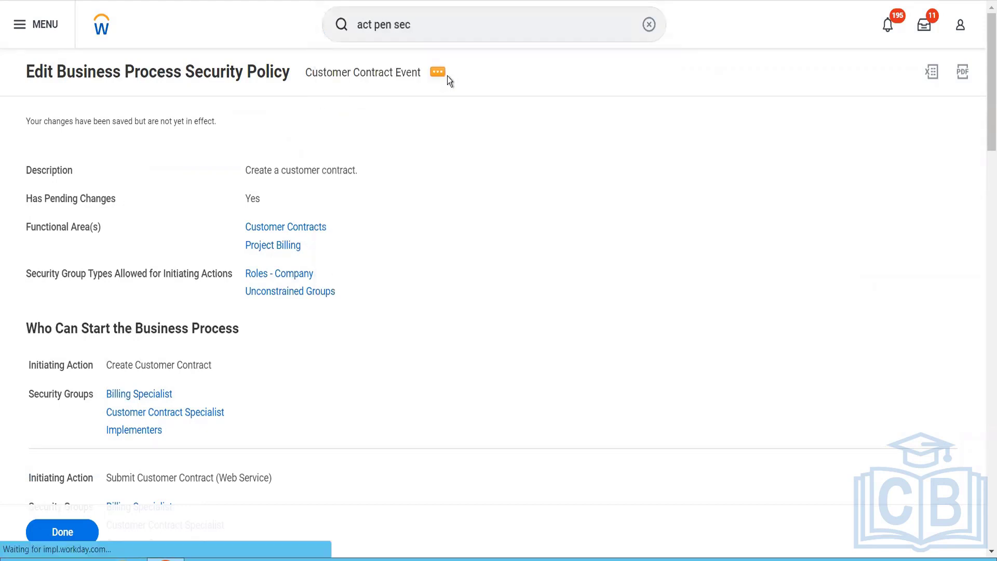
# Step: Enter the comment "Test" and confirm activation of the pending security policy changes
pyautogui.click(326, 260)
pyautogui.write('Test')
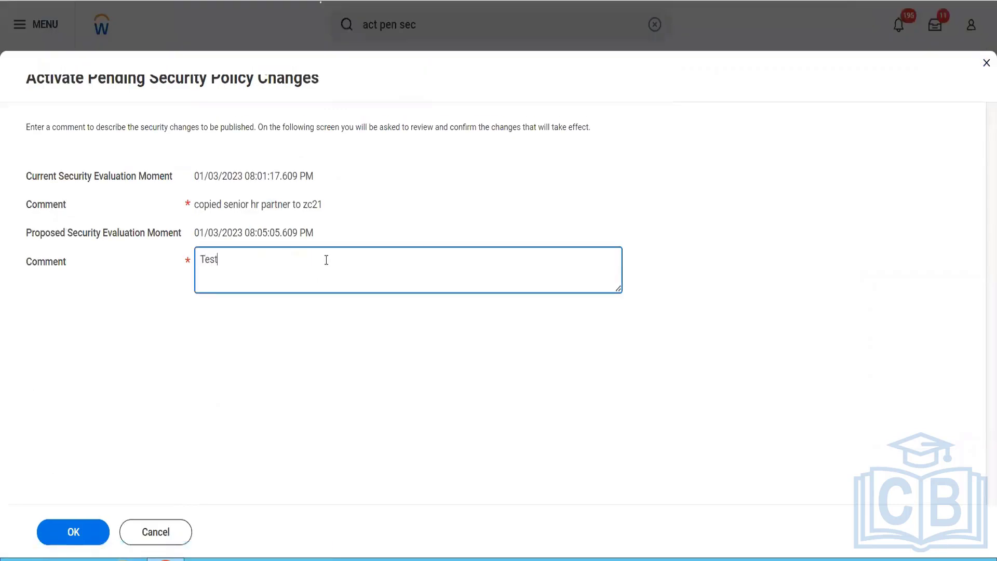
pyautogui.click(73, 532)
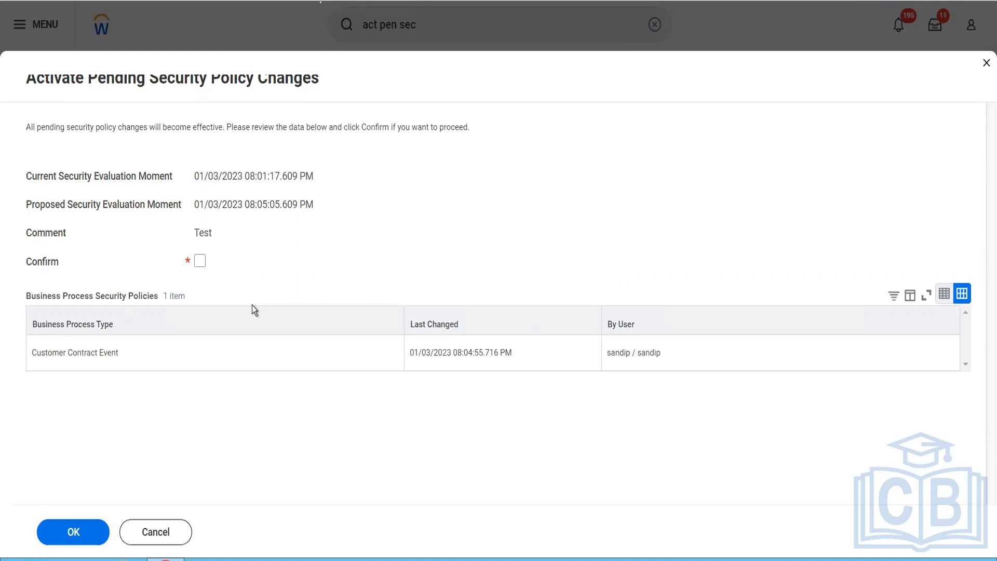
pyautogui.click(200, 261)
pyautogui.click(75, 531)
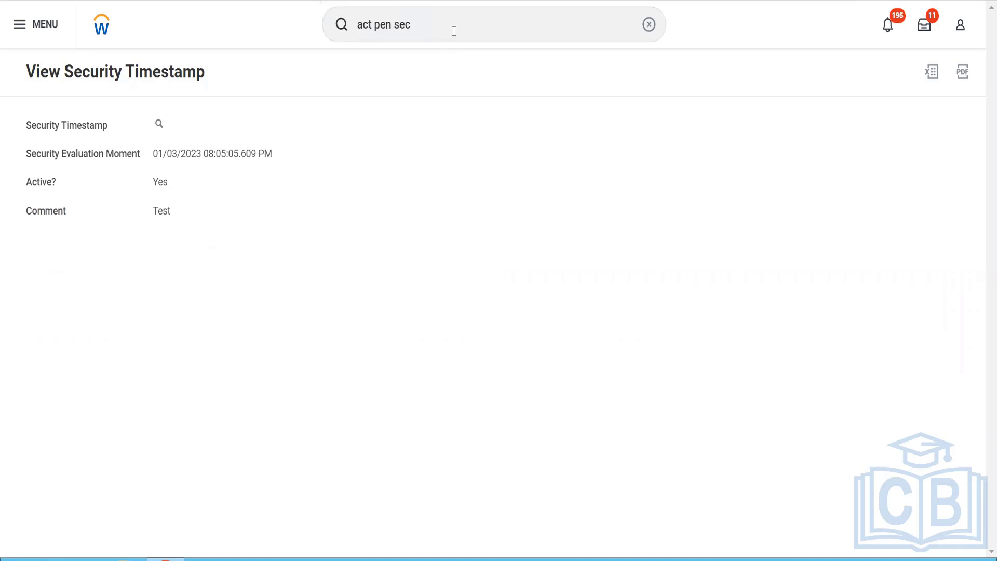
# Step: Search for "bp: cust cont" and open the Customer Contract Event (Default Definition) business process definition
pyautogui.moveTo(454, 31); pyautogui.dragTo(337, 8)
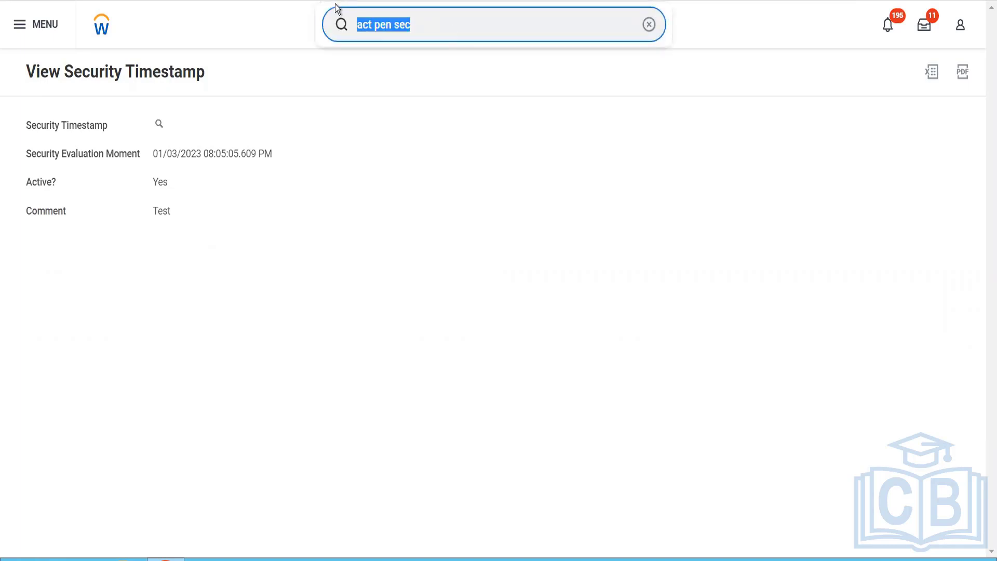
pyautogui.write('bp:')
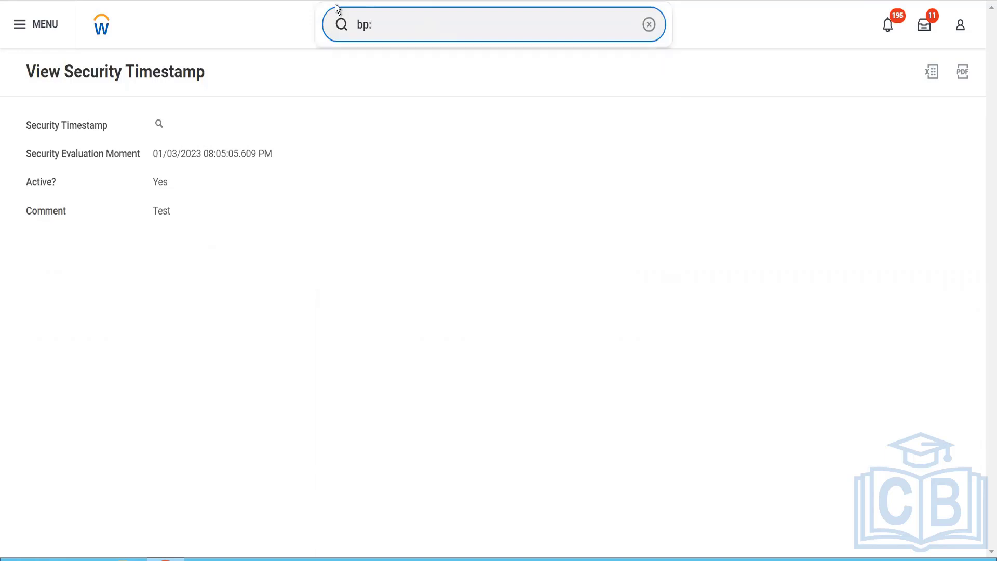
pyautogui.write(' cust cont')
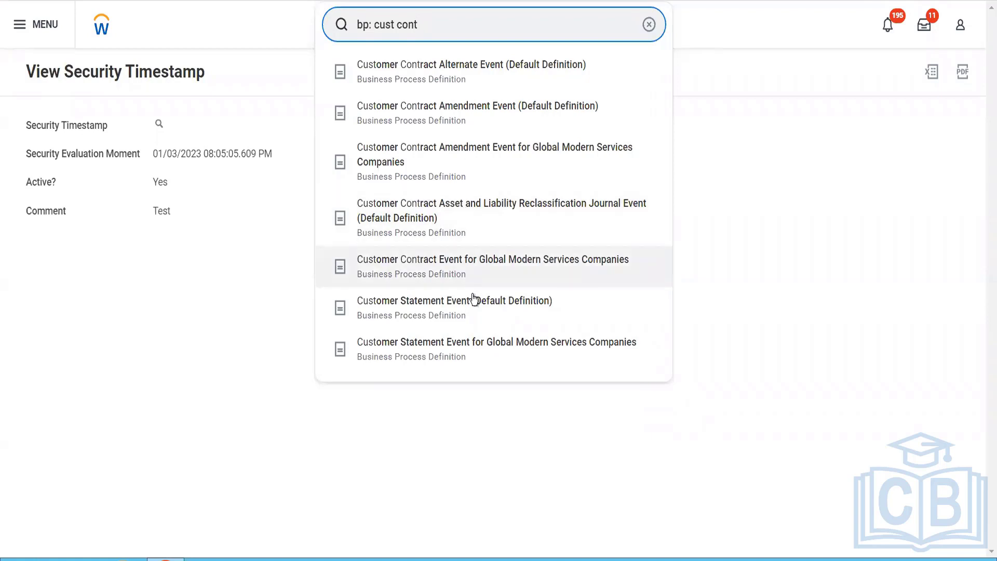
pyautogui.click(473, 314)
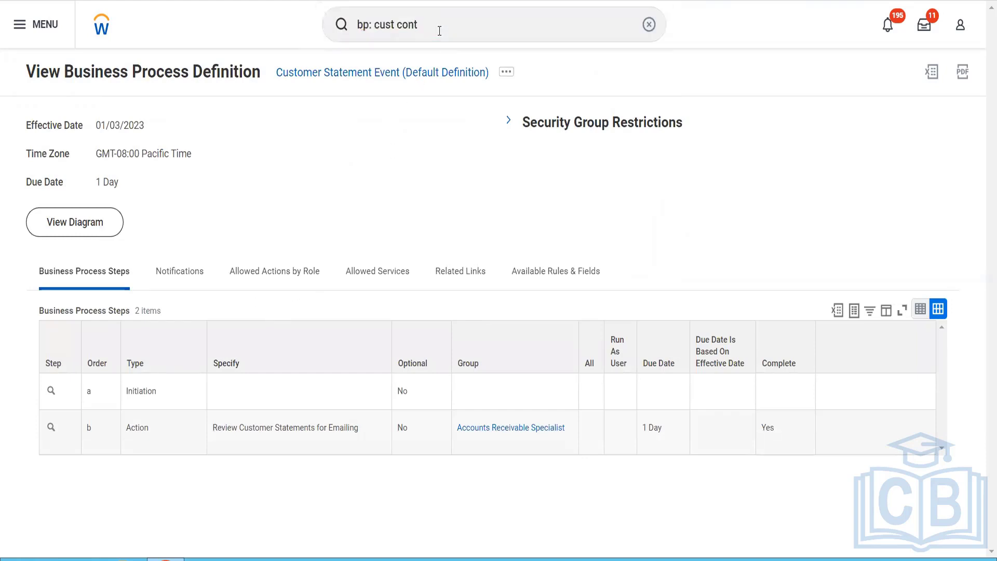
pyautogui.press('Return')
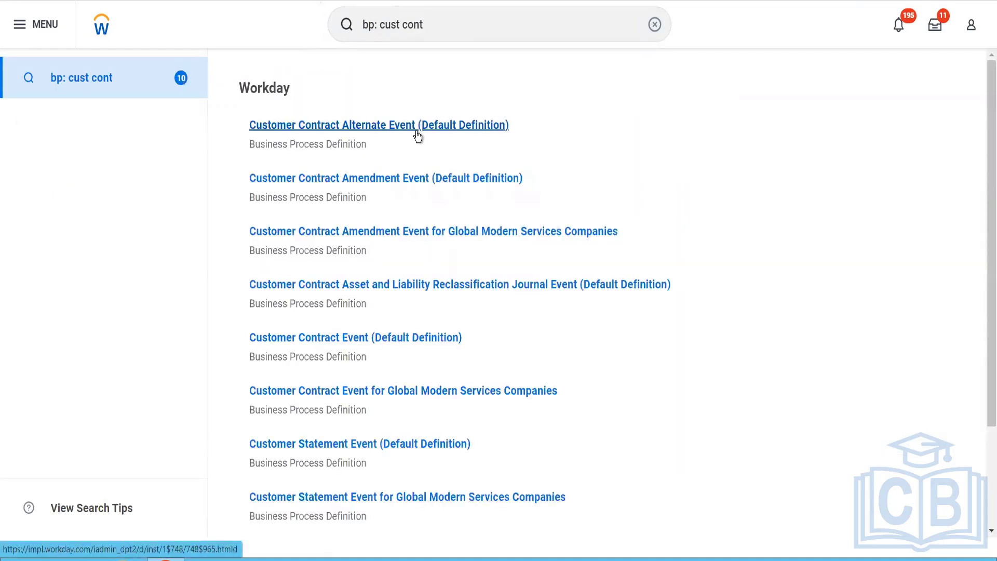
pyautogui.moveTo(361, 344)
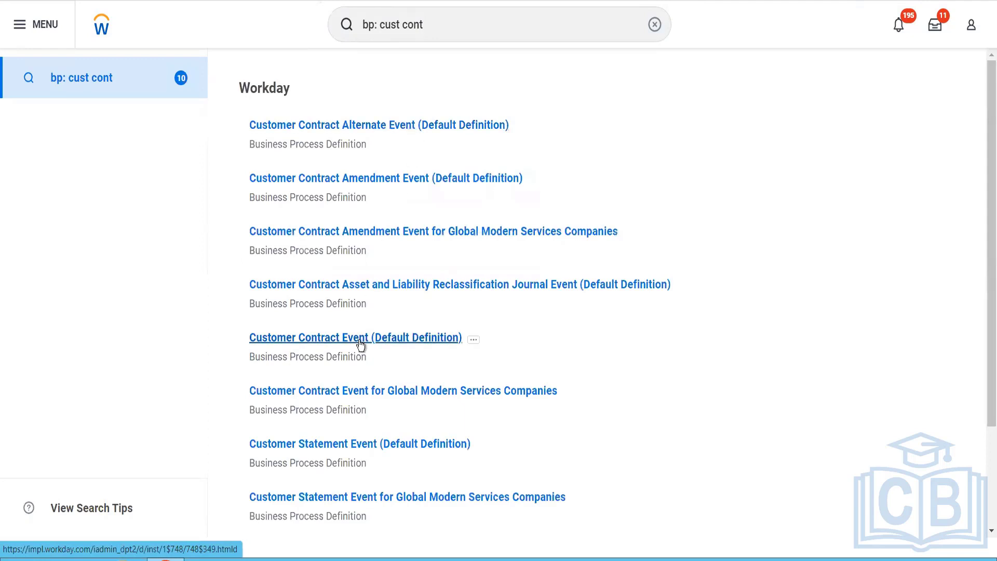
pyautogui.click(361, 345)
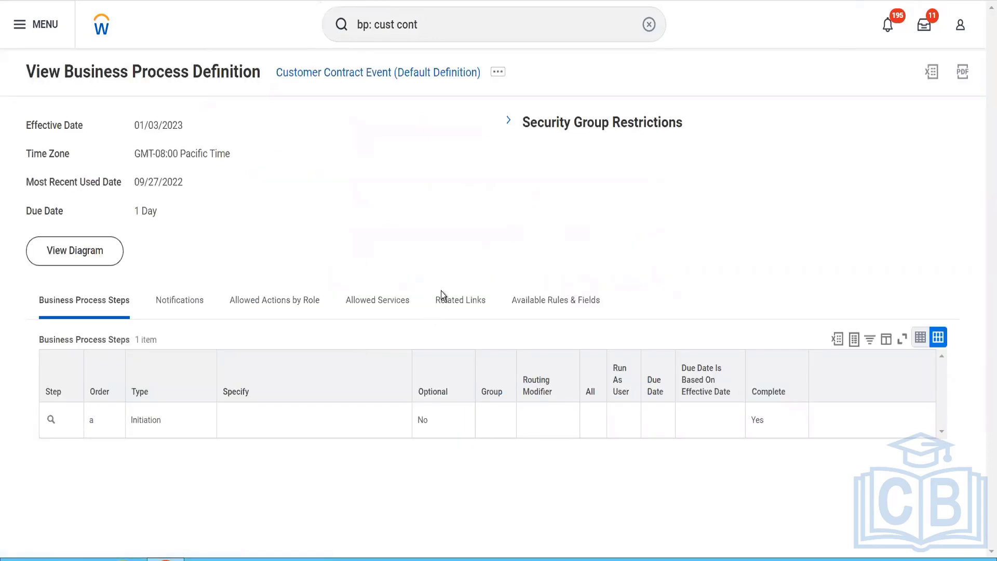
# Step: Open the business process policy from the Customer Contract Event default definition and look through it
pyautogui.click(500, 74)
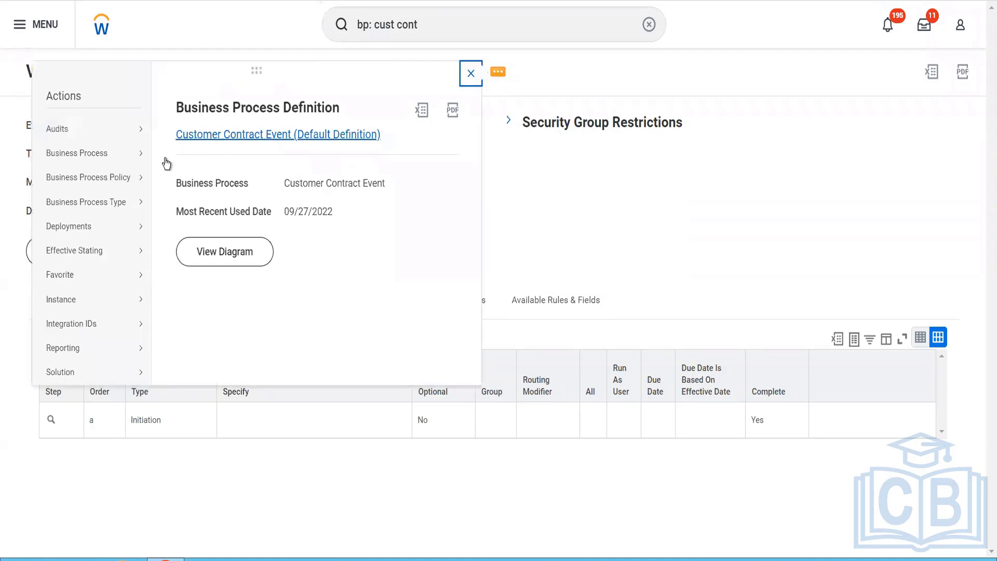
pyautogui.moveTo(146, 177)
pyautogui.click(187, 182)
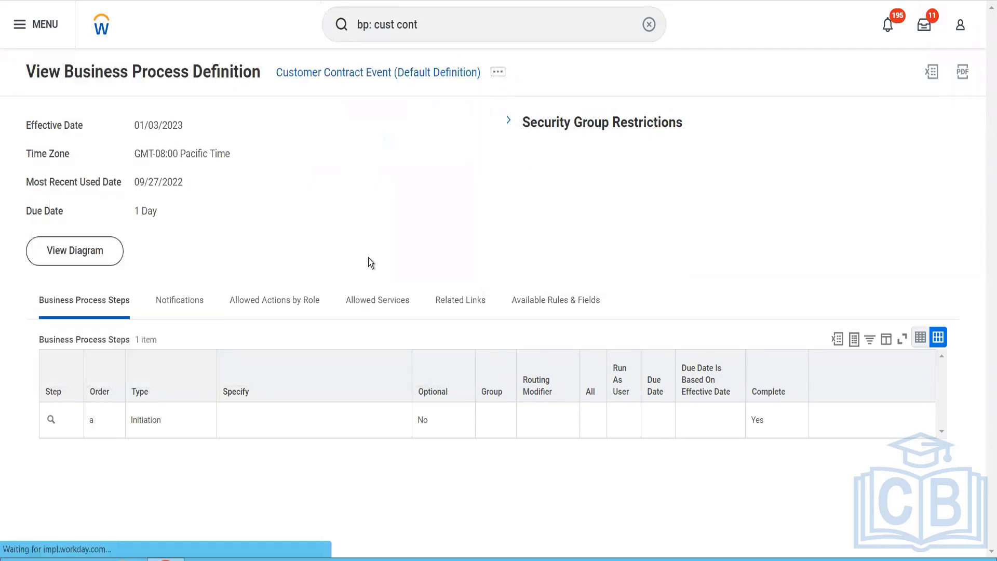
pyautogui.scroll(-10, 369, 259)
pyautogui.scroll(10, 370, 260)
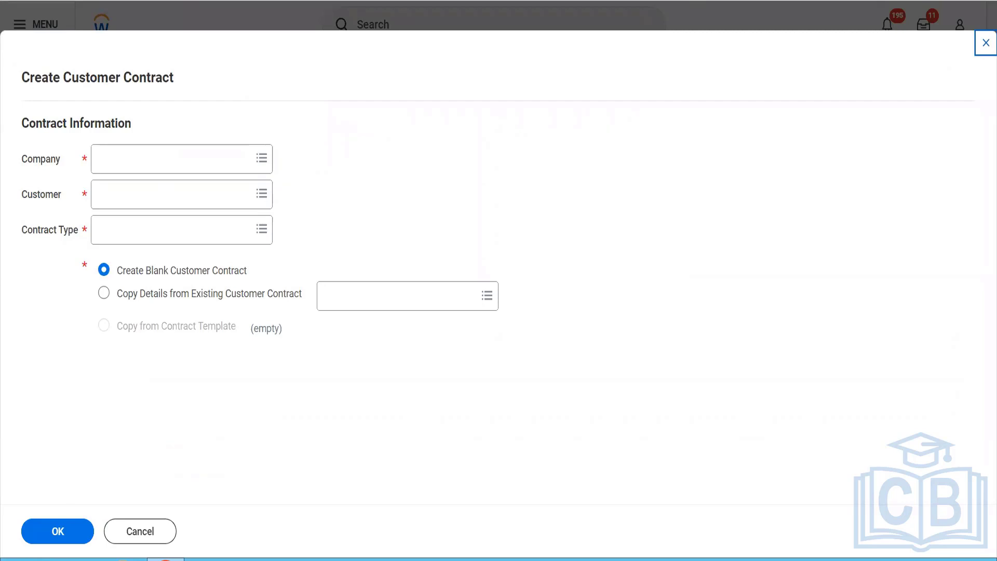
# Step: Set the new customer contract's company to BGC Blinkit Grocery Delivery
pyautogui.click(199, 159)
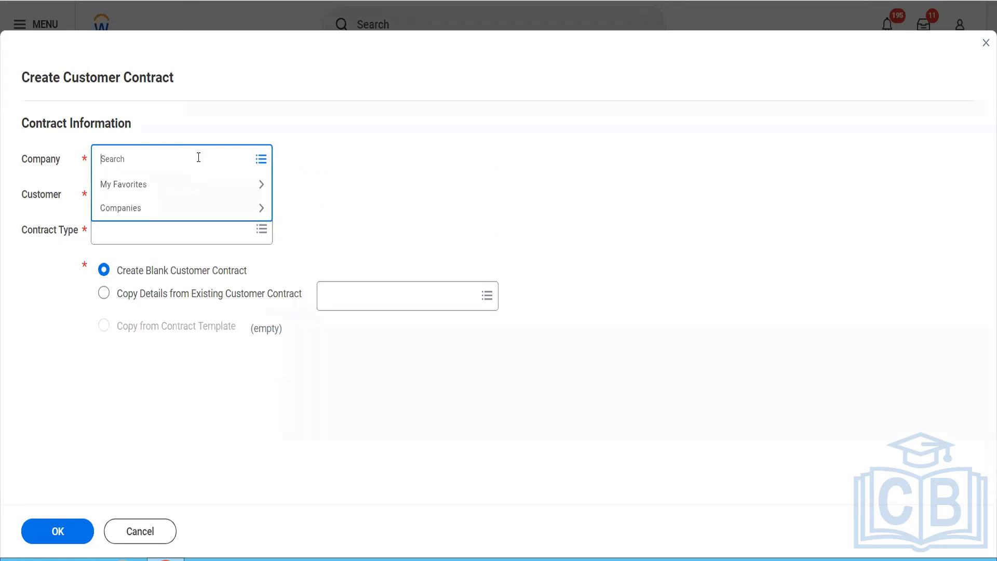
pyautogui.write('gb030')
pyautogui.press('Return')
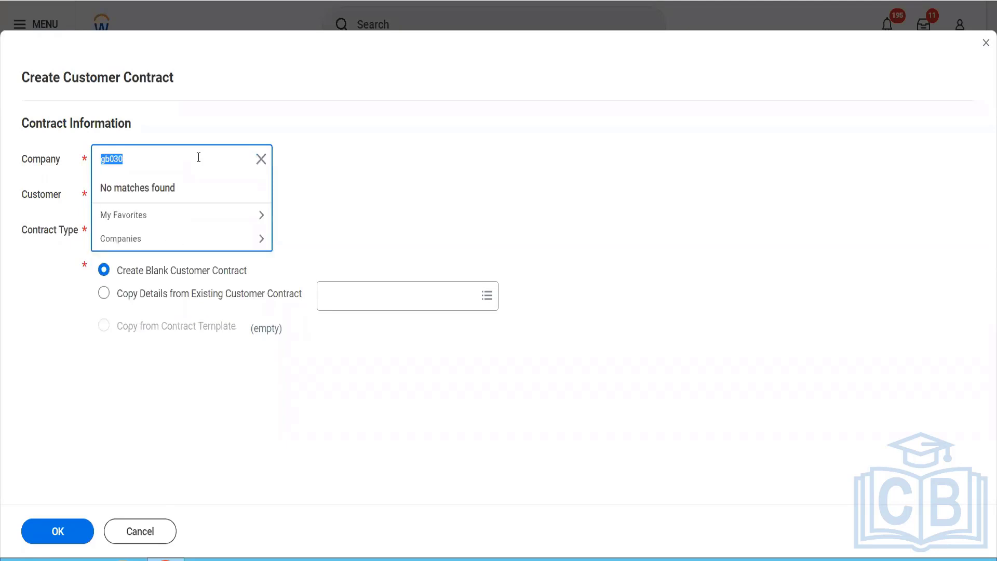
pyautogui.press('BackSpace')
pyautogui.write('bgc')
pyautogui.press('Return')
# Step: Choose Reliance Hotels as customer and Demo Contract Type as contract type, and confirm creating a blank customer contract
pyautogui.click(165, 196)
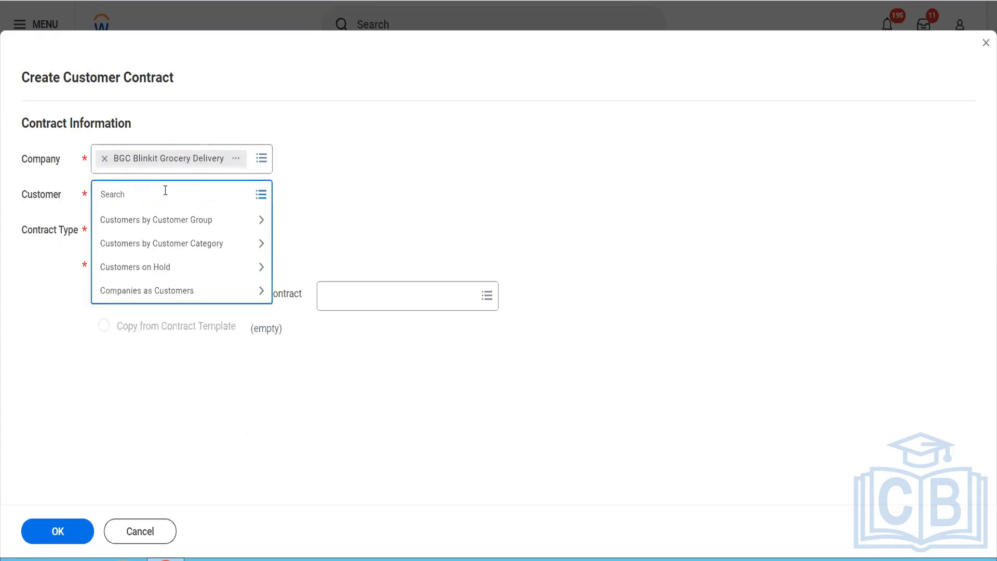
pyautogui.write('rel hotel')
pyautogui.press('Return')
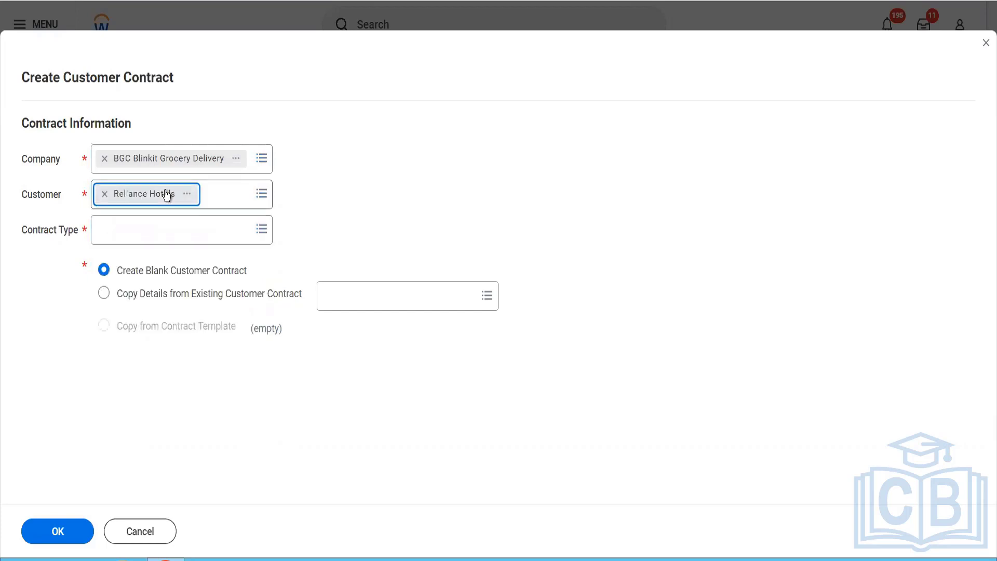
pyautogui.click(128, 224)
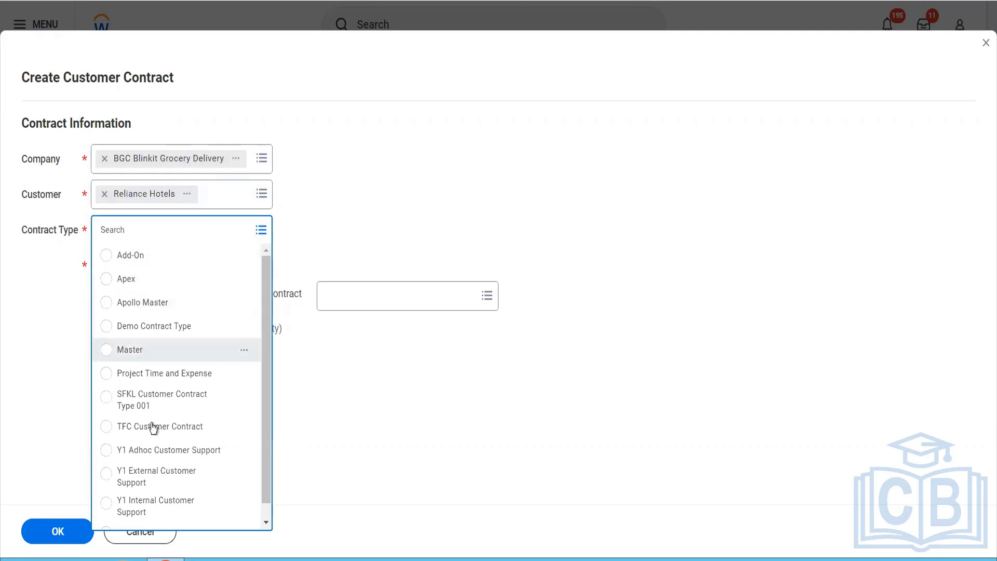
pyautogui.scroll(-1, 155, 439)
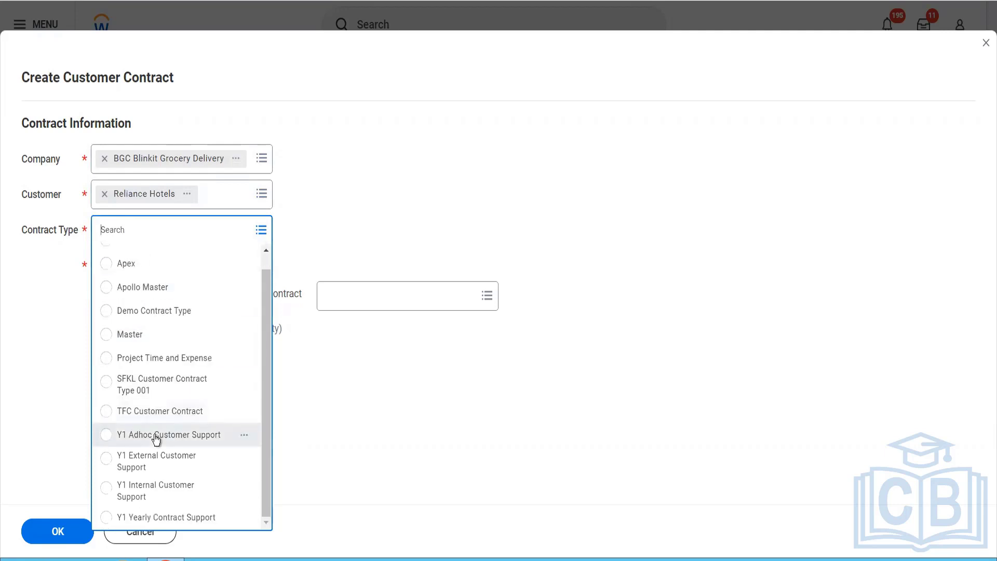
pyautogui.click(160, 318)
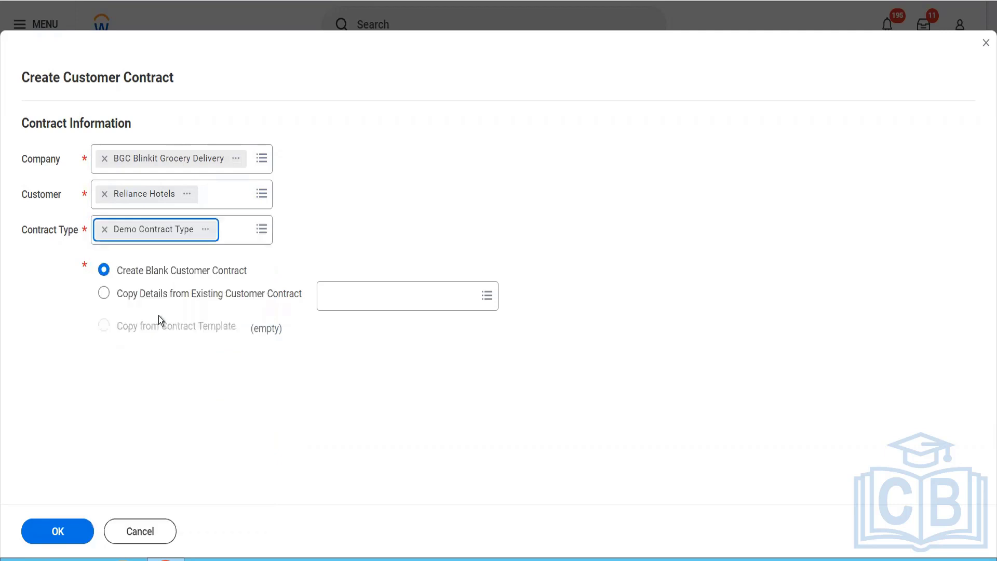
pyautogui.click(69, 530)
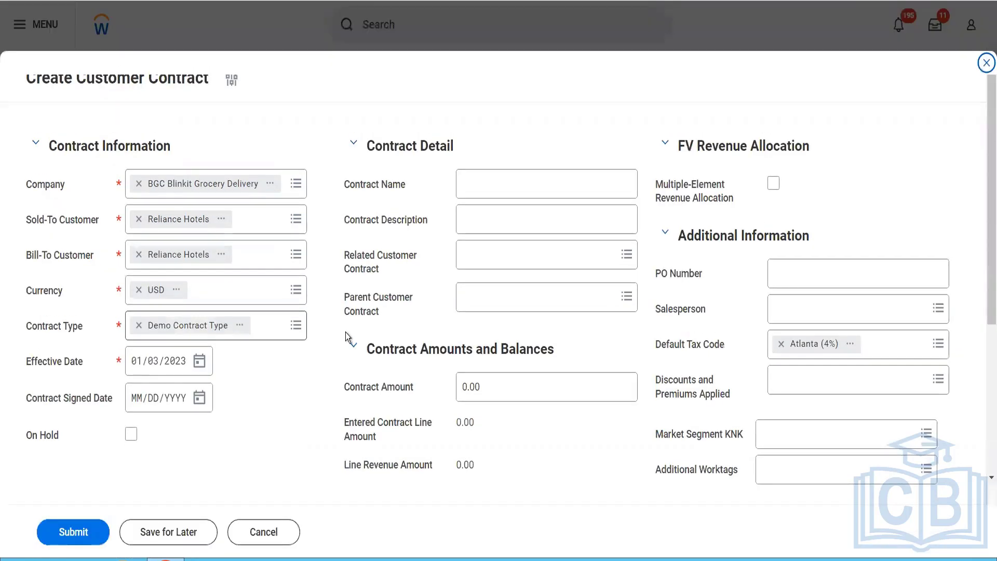
# Step: Set both the contract's effective date and its signed date to 01/01/2023
pyautogui.click(153, 363)
pyautogui.write('01')
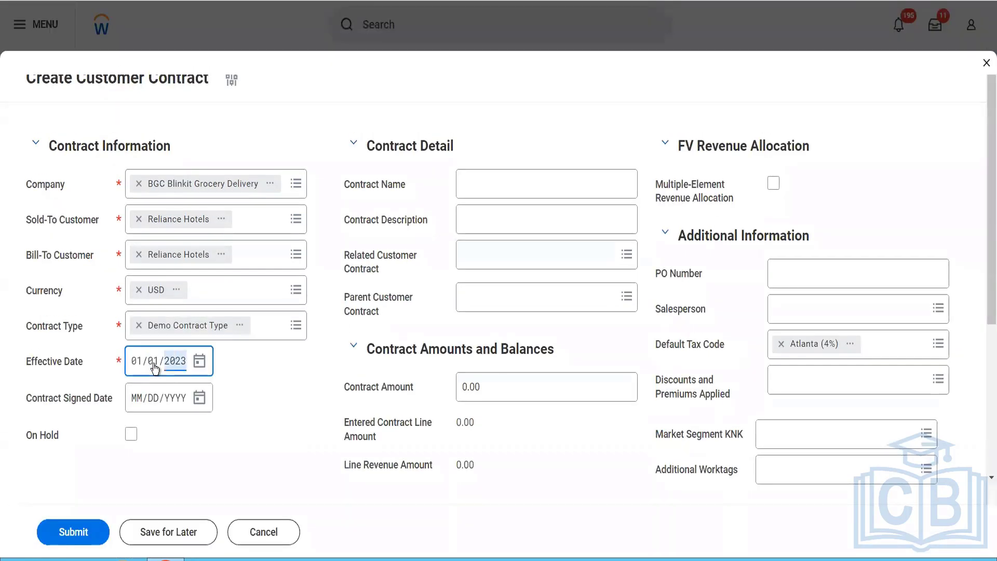
pyautogui.click(138, 404)
pyautogui.write('01/01/')
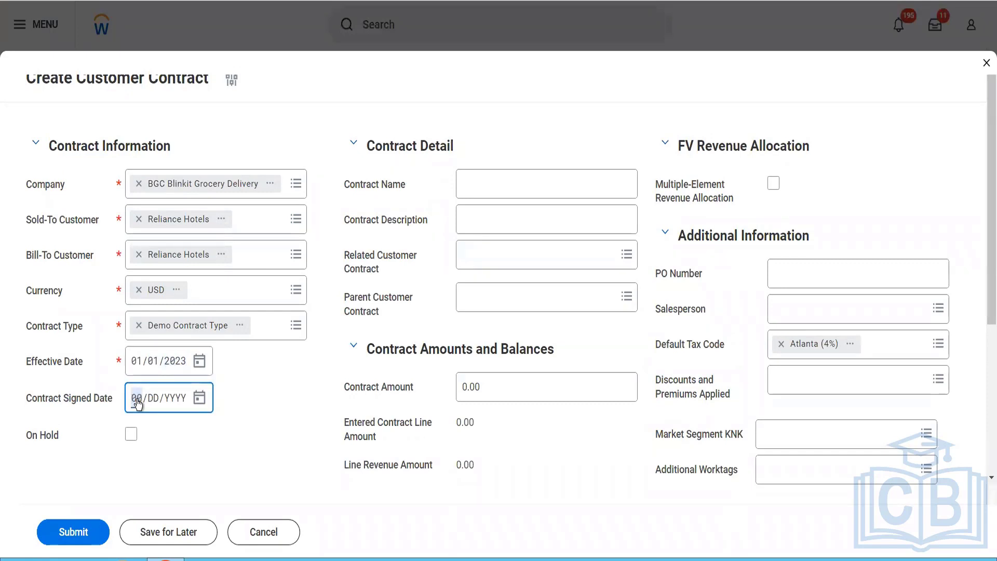
pyautogui.write('2023')
# Step: Enter "This is our first contract" as the contract name
pyautogui.click(492, 181)
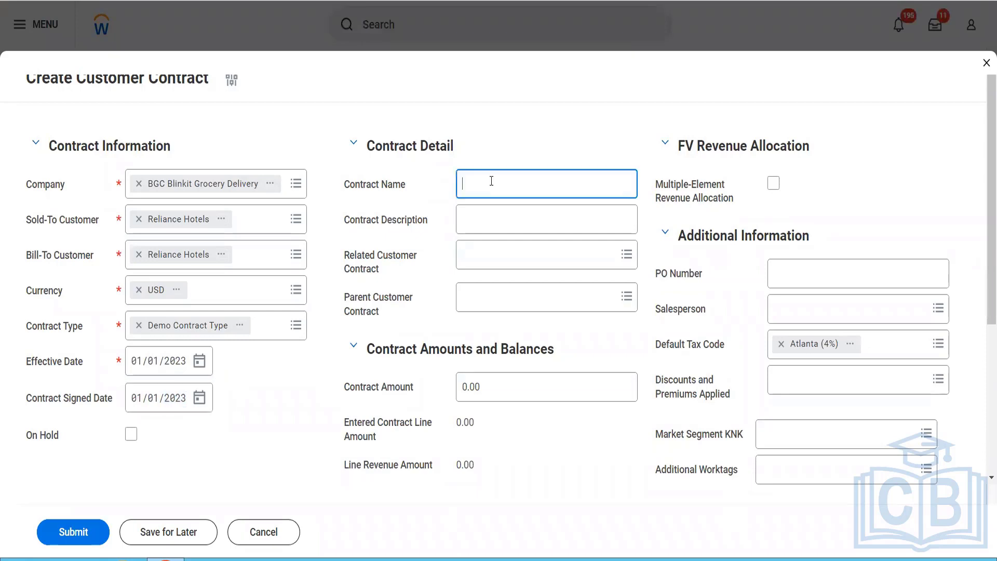
pyautogui.write('Thisnis our firt')
pyautogui.press('BackSpace')
pyautogui.press('BackSpace')
pyautogui.write('st contract')
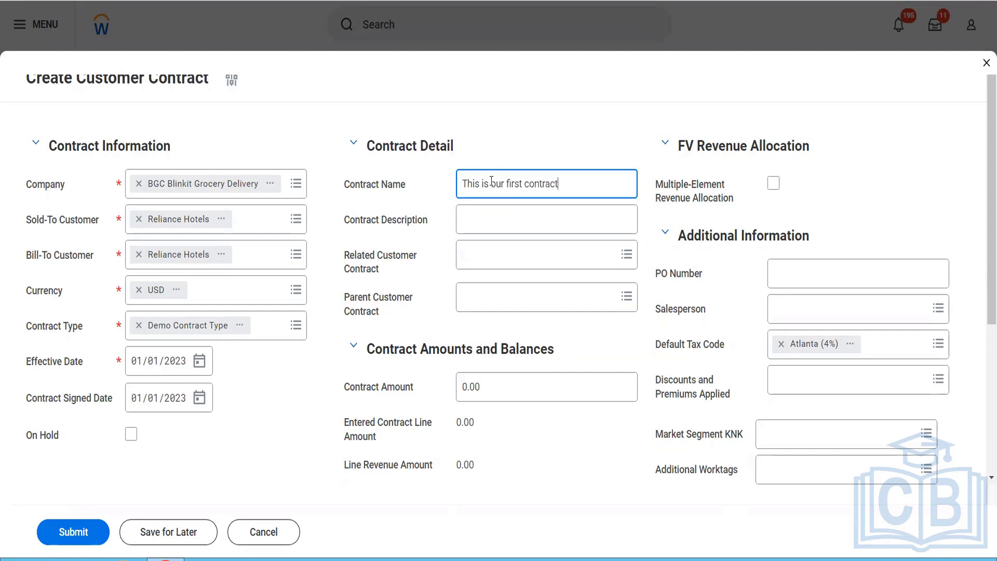
# Step: Enter "To test the contract feature" as the contract description
pyautogui.click(510, 225)
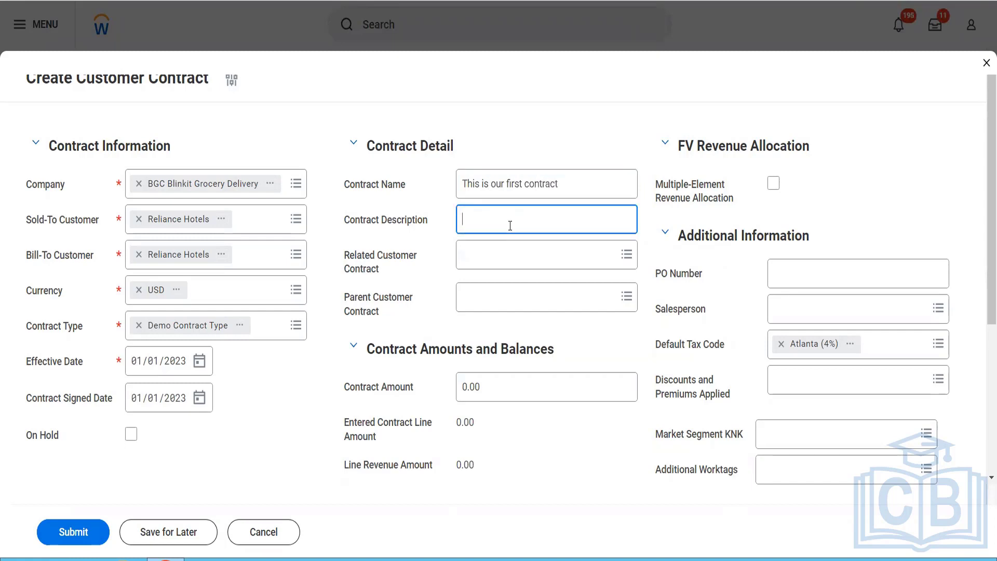
pyautogui.write('To test the contract feature')
# Step: Enter the PO number and select the salesperson in the contract's additional information
pyautogui.click(779, 274)
pyautogui.write('546132')
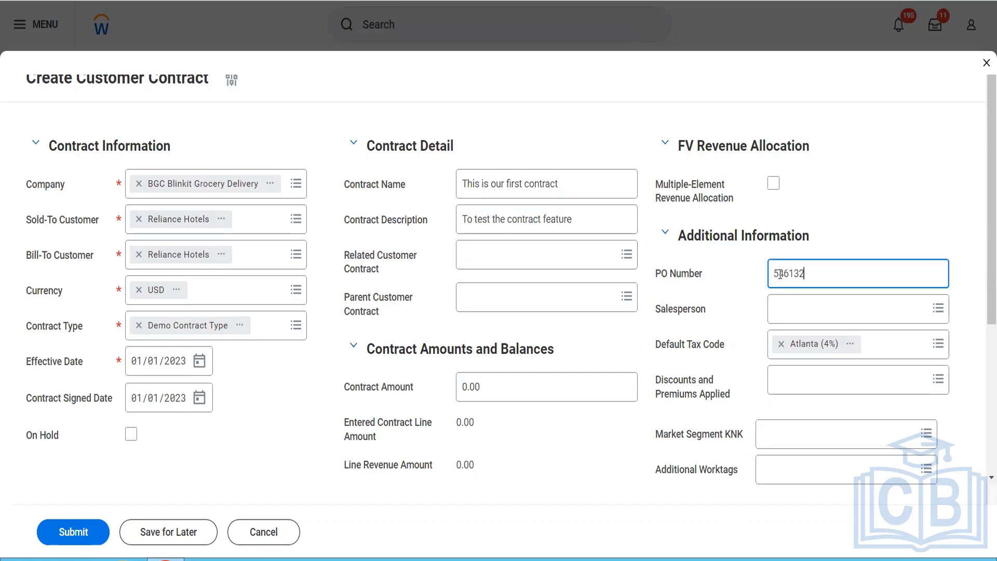
pyautogui.click(791, 311)
pyautogui.write('tetm se')
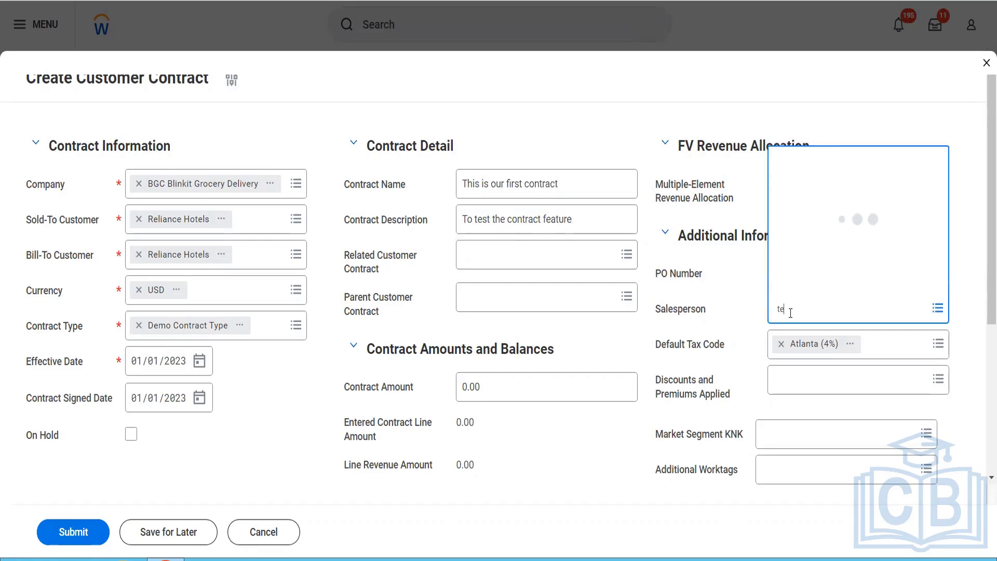
pyautogui.press('BackSpace')
pyautogui.press('BackSpace')
pyautogui.press('BackSpace')
pyautogui.press('BackSpace')
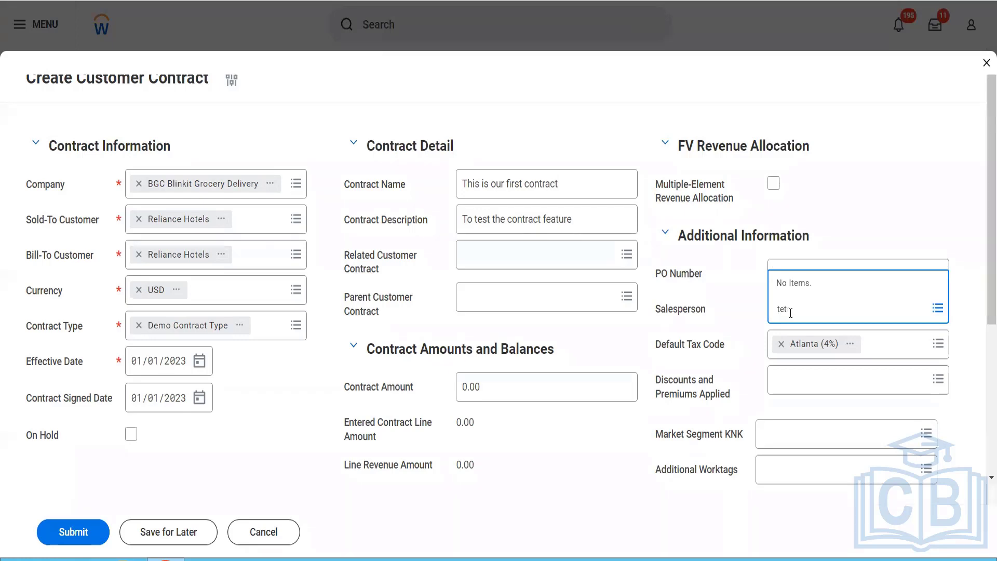
pyautogui.write('r ser')
pyautogui.press('Return')
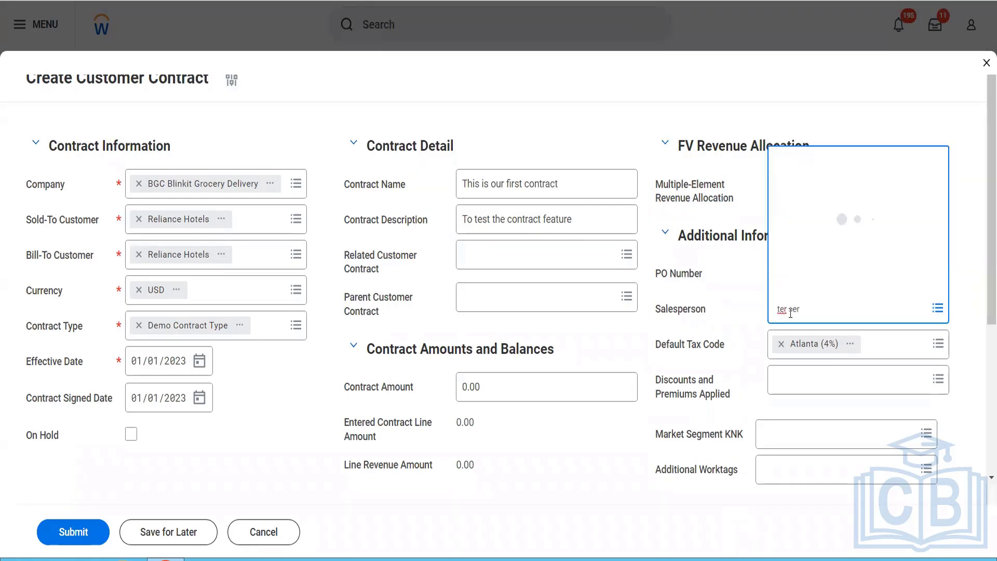
pyautogui.press('Return')
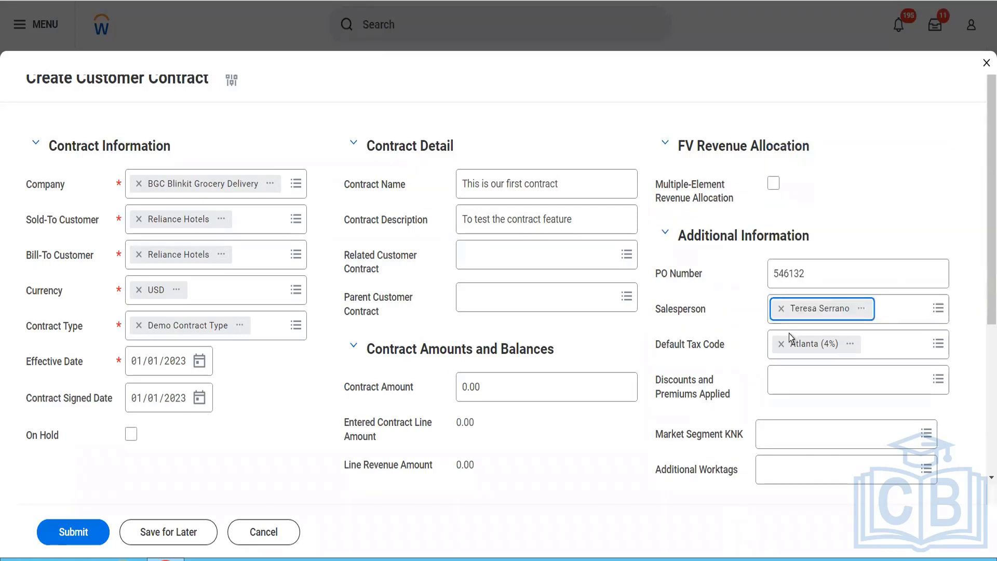
# Step: Remove the Atlanta (4%) default tax code and set the contract amount to 12,000.00
pyautogui.click(785, 356)
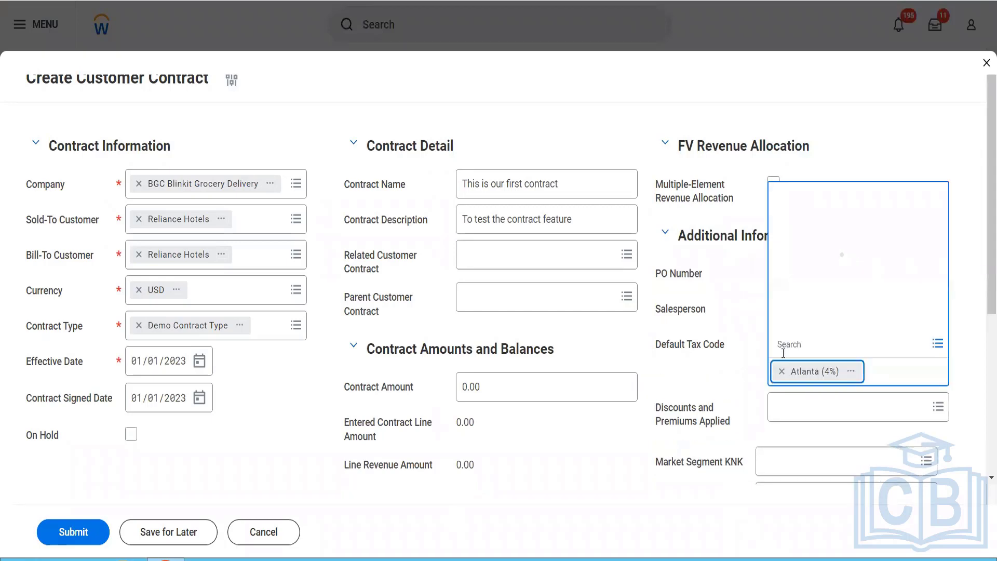
pyautogui.click(782, 371)
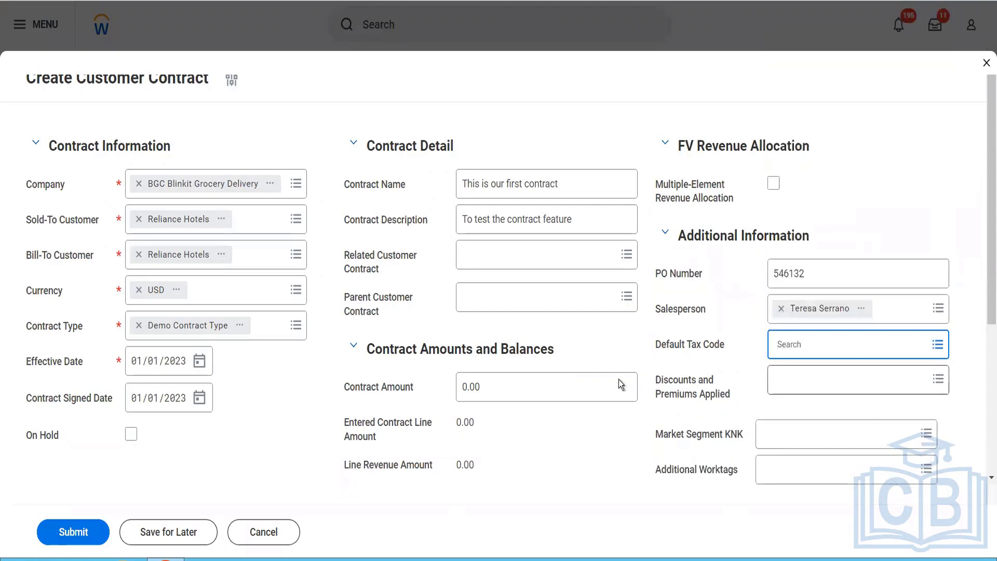
pyautogui.scroll(-2, 494, 362)
pyautogui.click(486, 276)
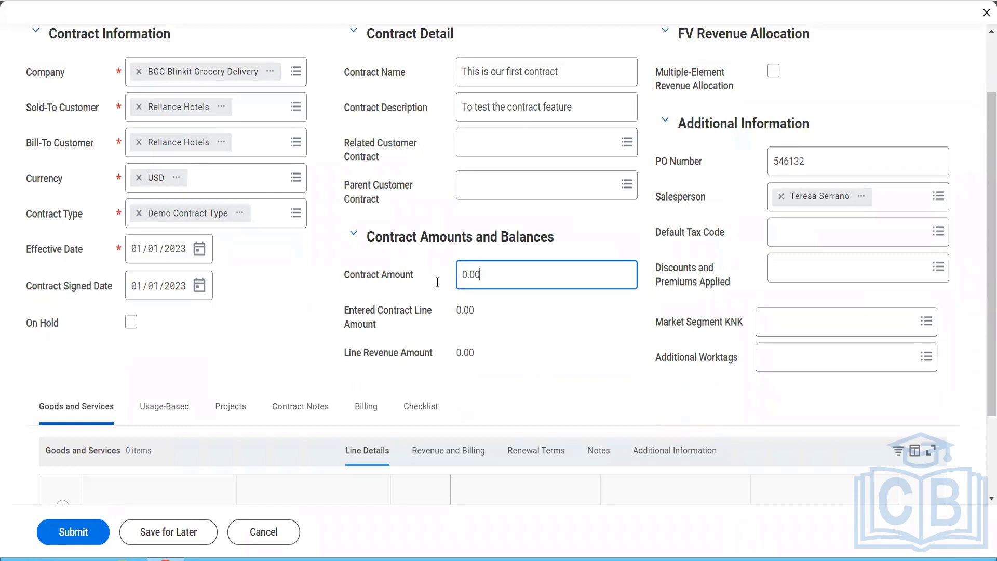
pyautogui.hotkey('ctrl', 'a')
pyautogui.write('12000')
pyautogui.press('Tab')
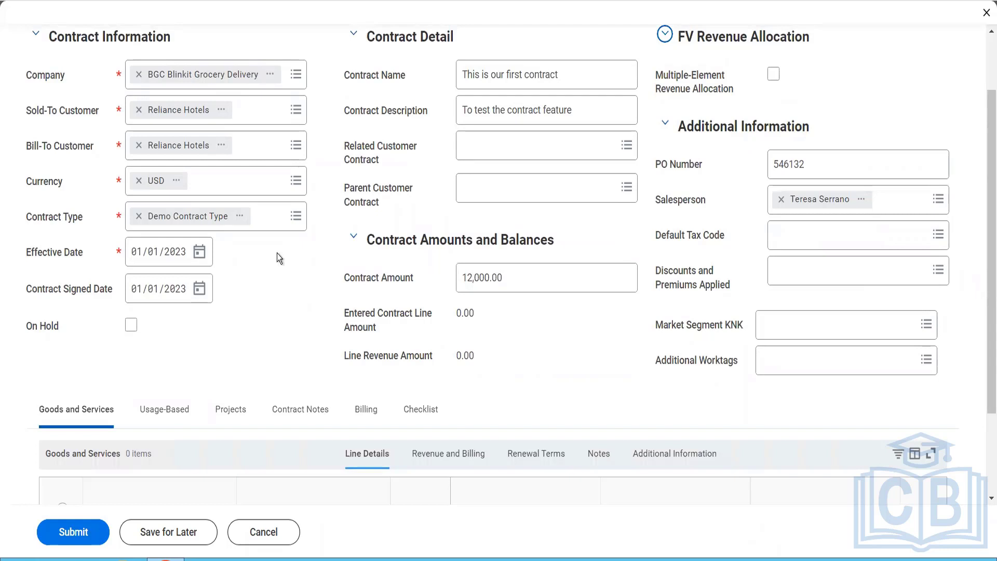
# Step: Add a goods and services line for the Pack of Biscuits sales item with the Fixed Amount line type
pyautogui.scroll(-3, 96, 345)
pyautogui.click(61, 395)
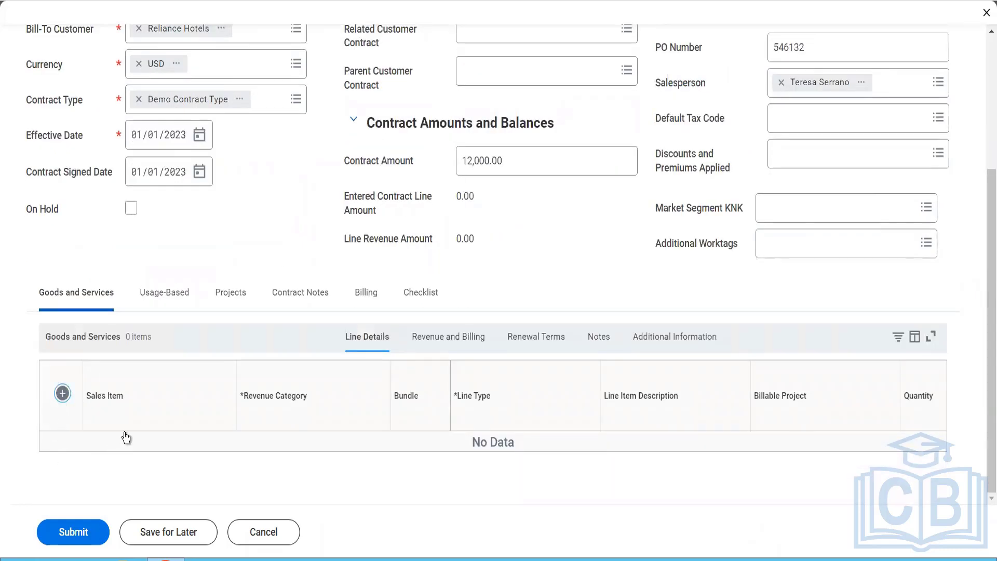
pyautogui.click(125, 451)
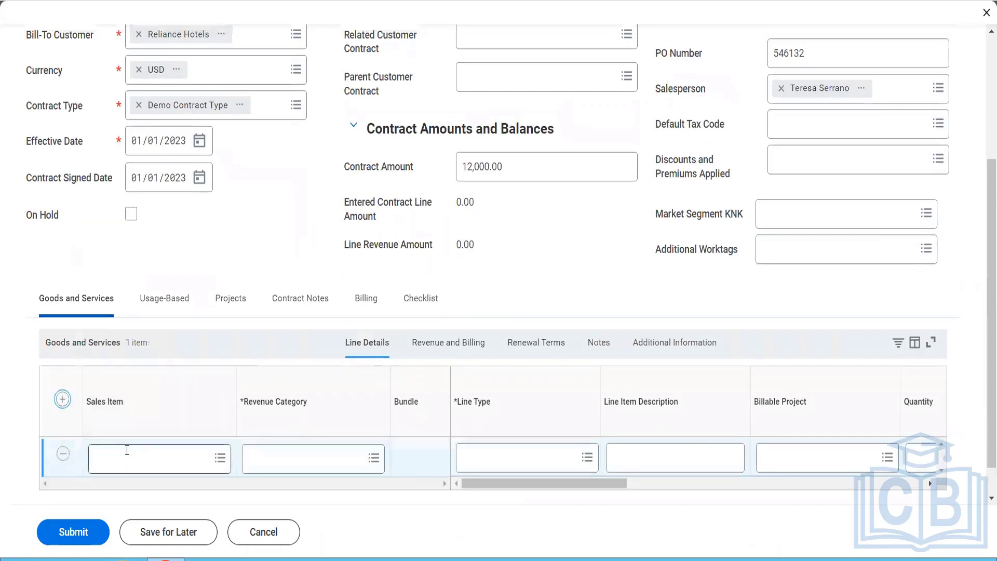
pyautogui.write('nisc')
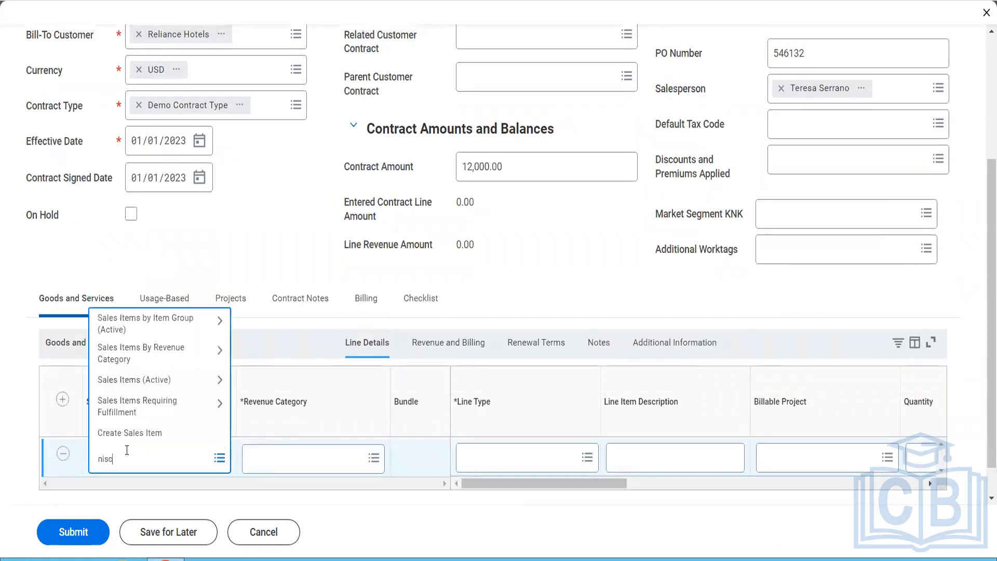
pyautogui.press('BackSpace')
pyautogui.press('BackSpace')
pyautogui.write('biscuit')
pyautogui.press('Return')
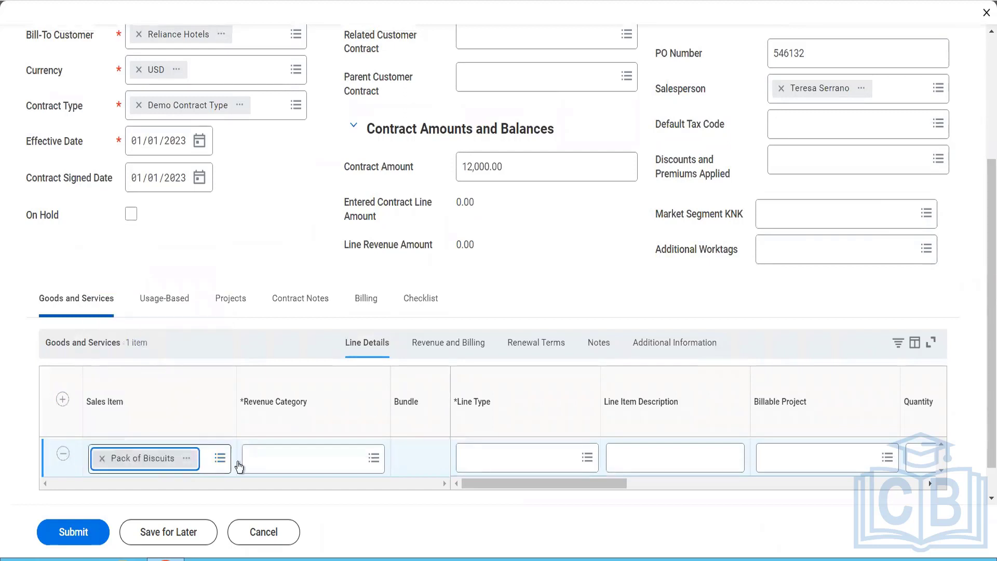
pyautogui.click(498, 458)
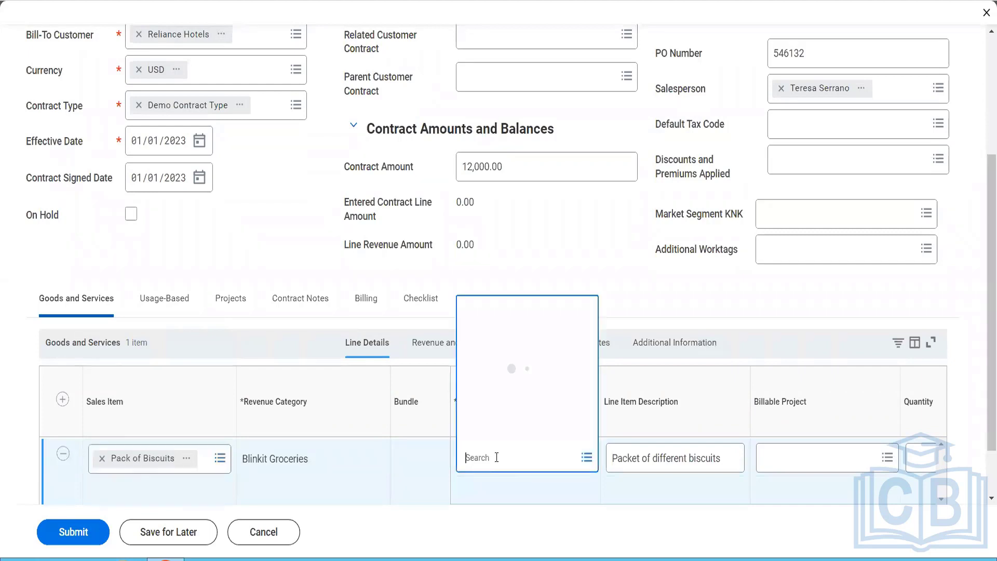
pyautogui.click(509, 278)
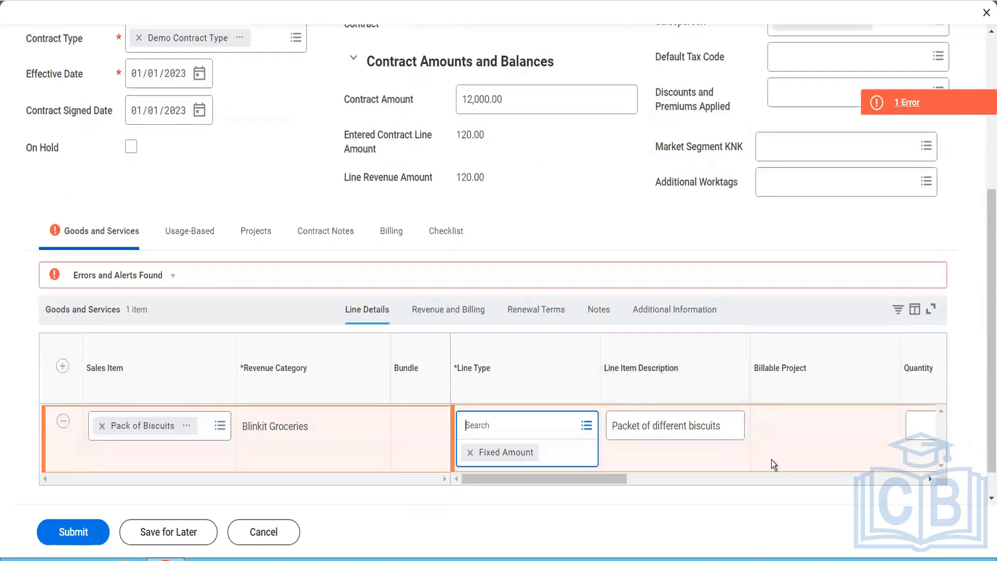
# Step: Review the goods and services line's error and remove the Atlanta (4%) tax code from the line
pyautogui.click(892, 108)
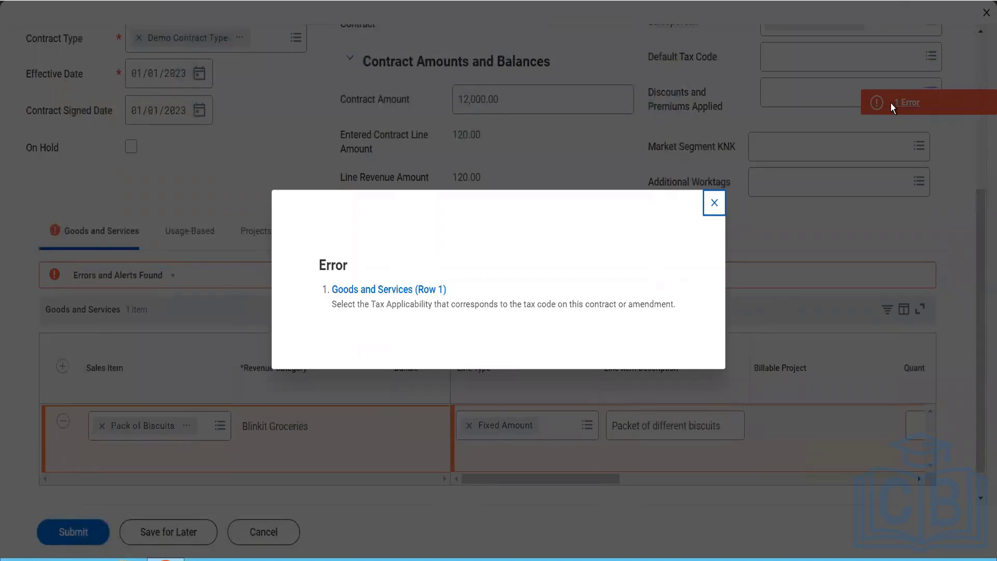
pyautogui.click(717, 207)
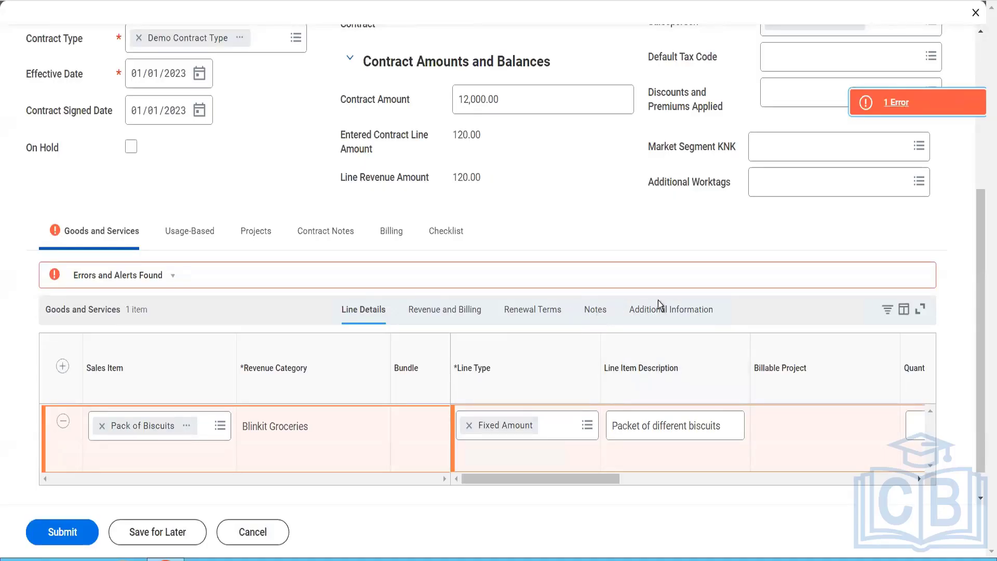
pyautogui.click(670, 310)
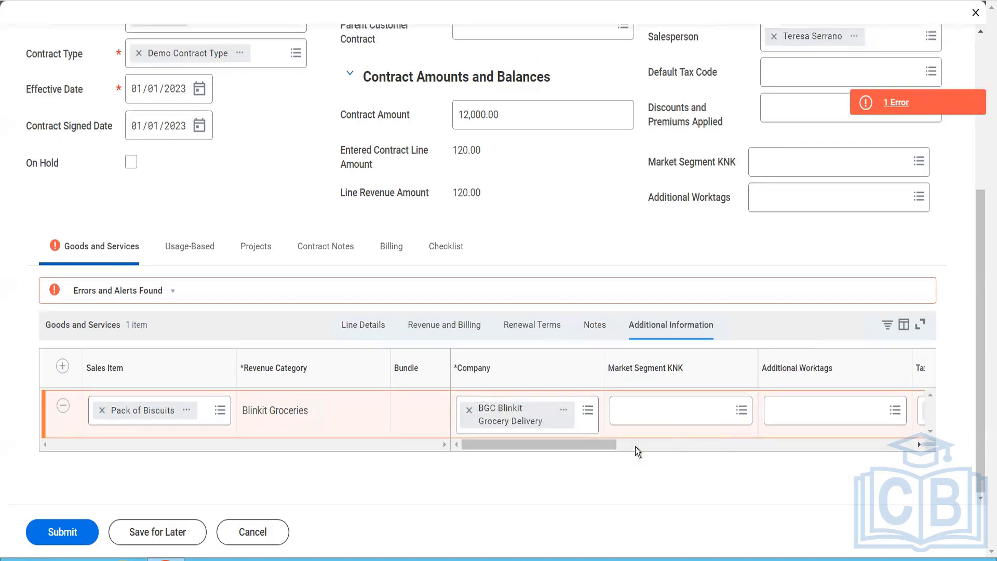
pyautogui.click(650, 446)
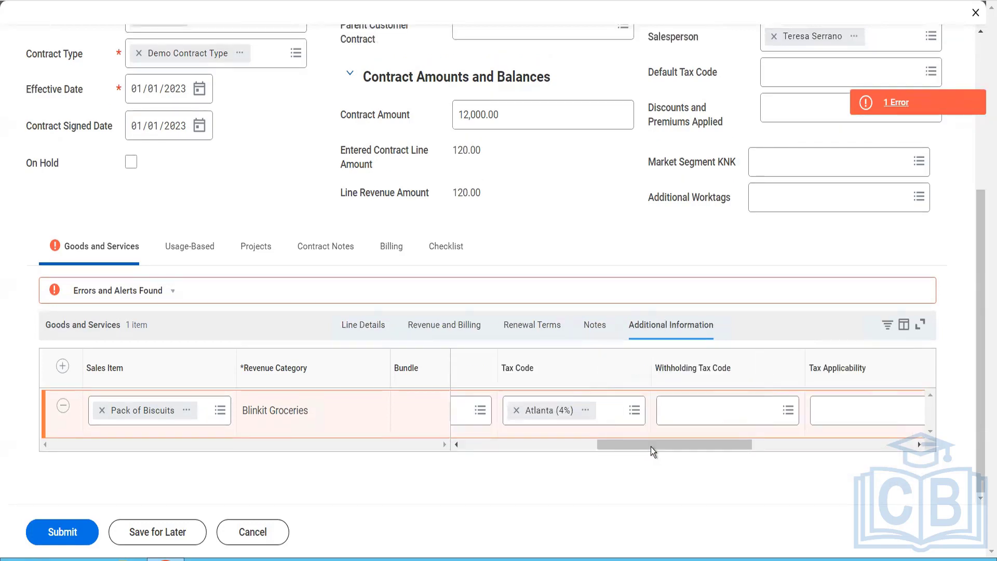
pyautogui.click(836, 415)
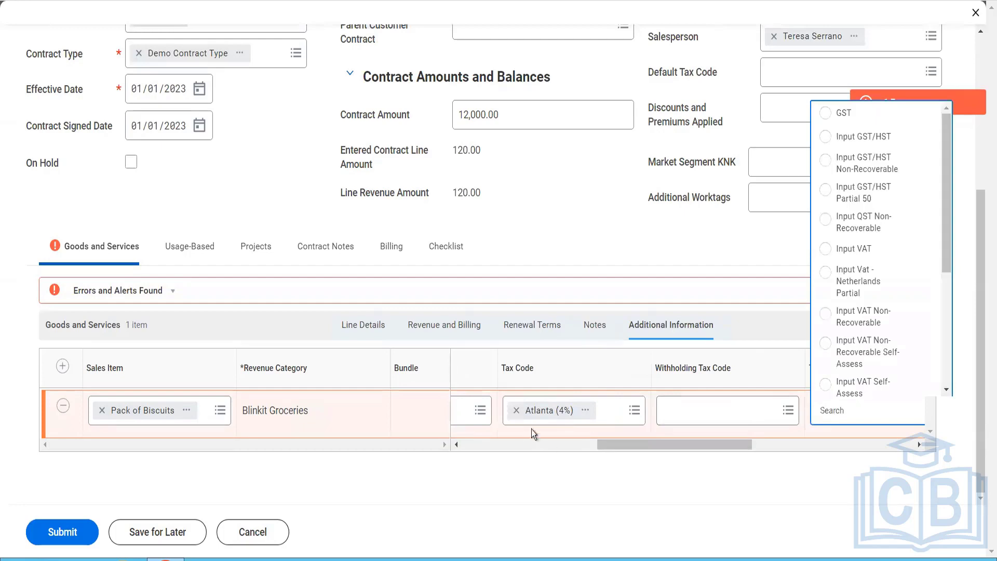
pyautogui.click(517, 412)
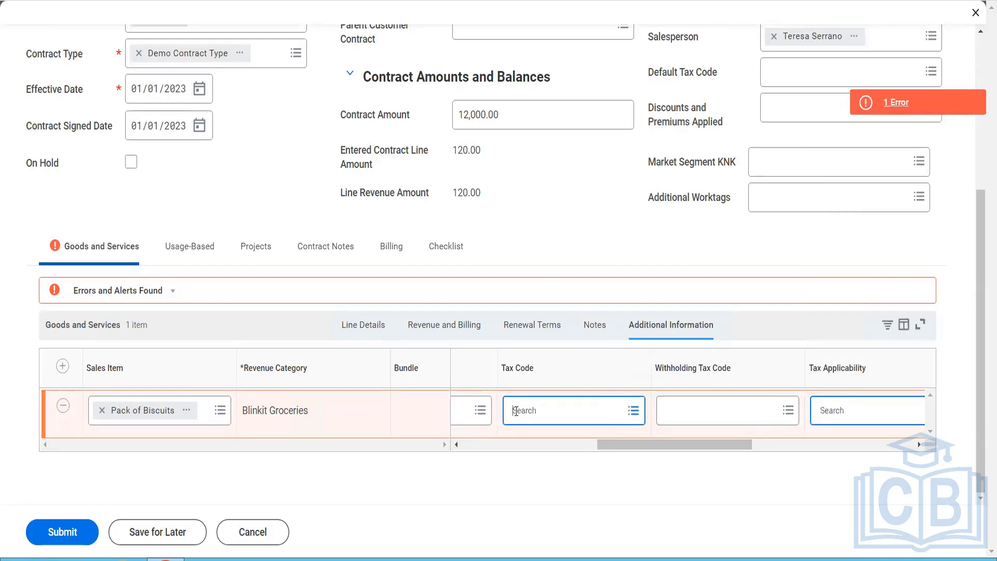
# Step: Set the Pack of Biscuits line's quantity to 12 and its unit price to 1,000.00
pyautogui.click(351, 328)
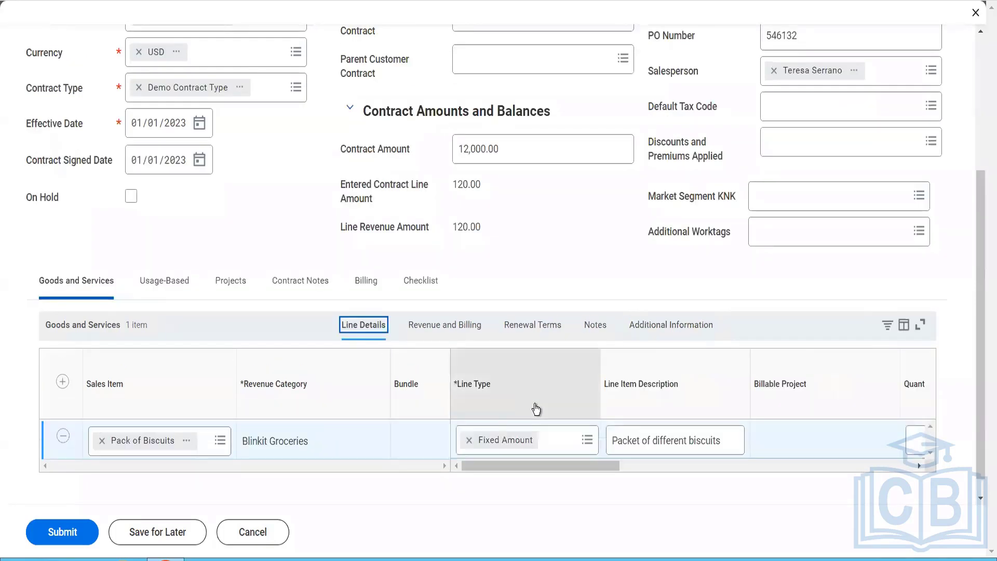
pyautogui.moveTo(606, 464); pyautogui.dragTo(693, 485)
pyautogui.click(683, 447)
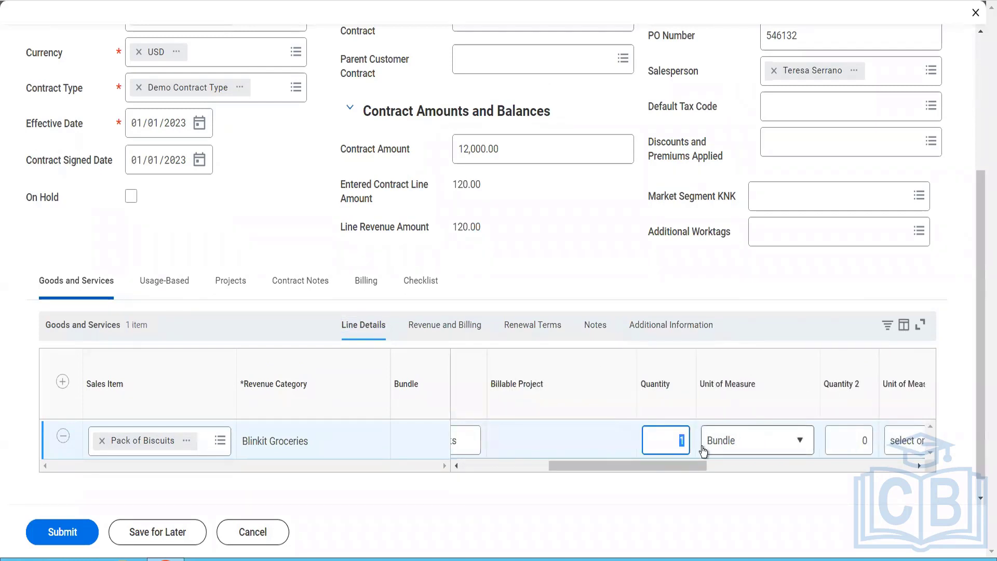
pyautogui.write('12')
pyautogui.press('Tab')
pyautogui.press('Tab')
pyautogui.press('Tab')
pyautogui.press('Tab')
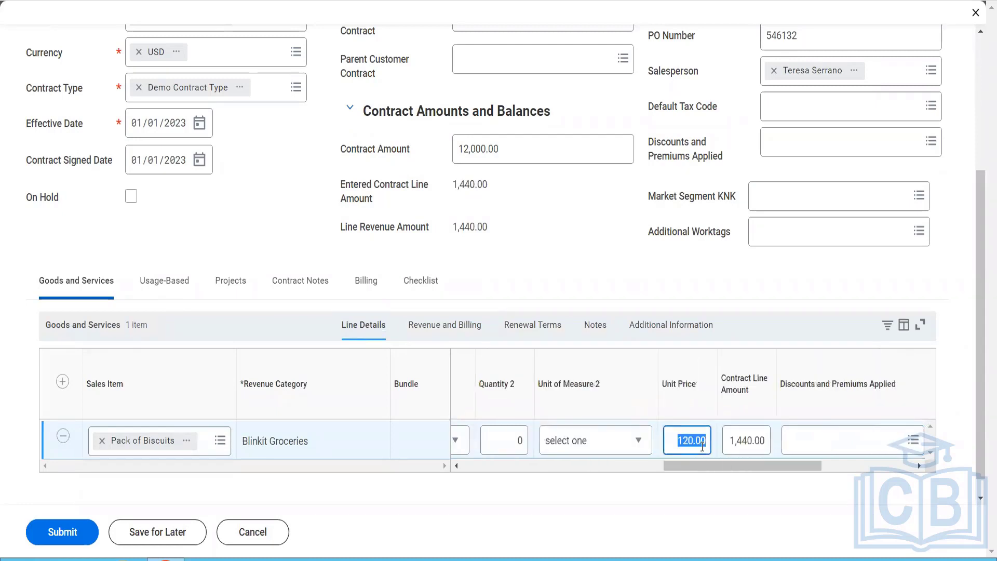
pyautogui.write('1000')
pyautogui.press('Tab')
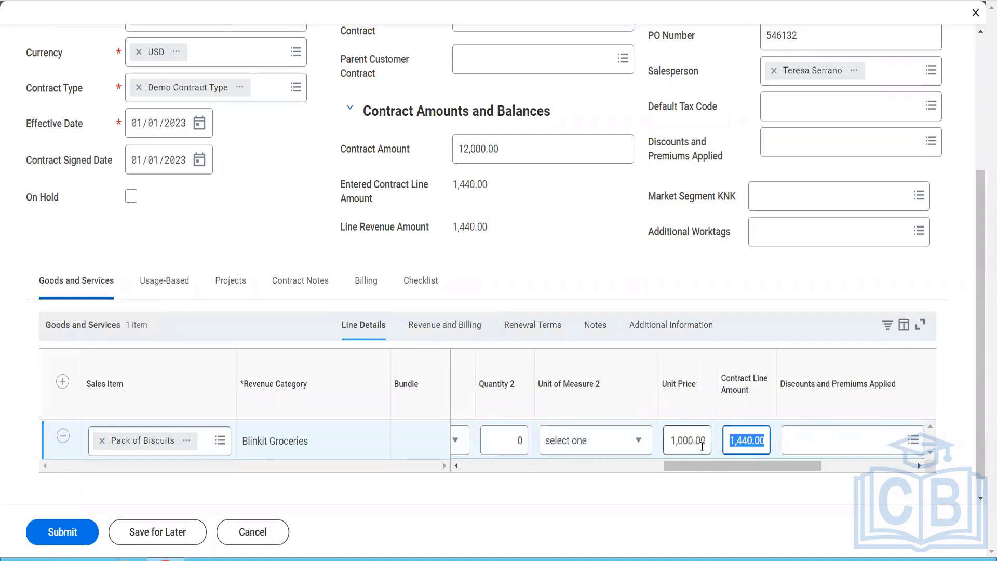
pyautogui.moveTo(807, 466); pyautogui.dragTo(848, 468)
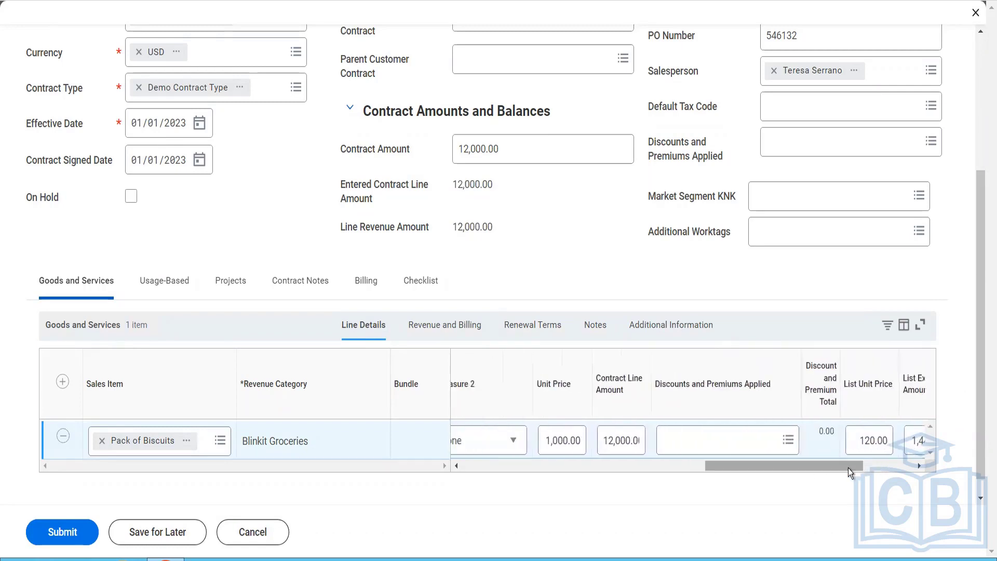
# Step: Set the line's revenue period from 01/01/2023 to 12/31/2023
pyautogui.click(468, 327)
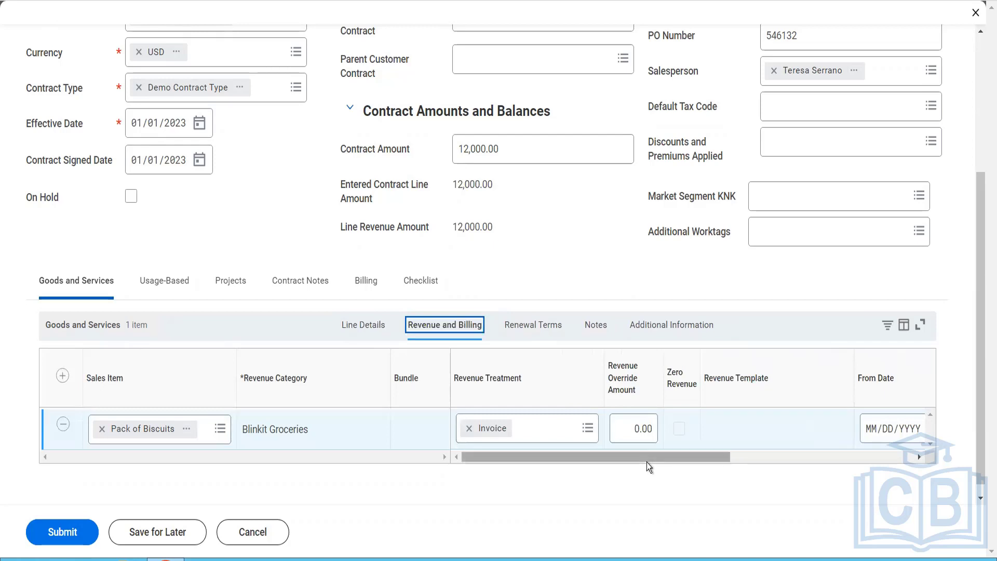
pyautogui.moveTo(647, 462); pyautogui.dragTo(756, 475)
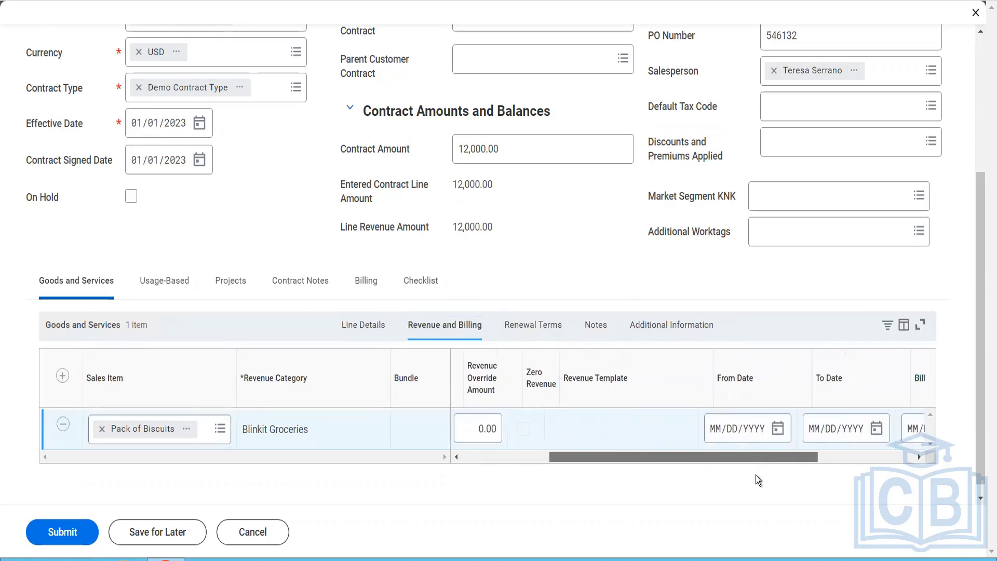
pyautogui.click(675, 441)
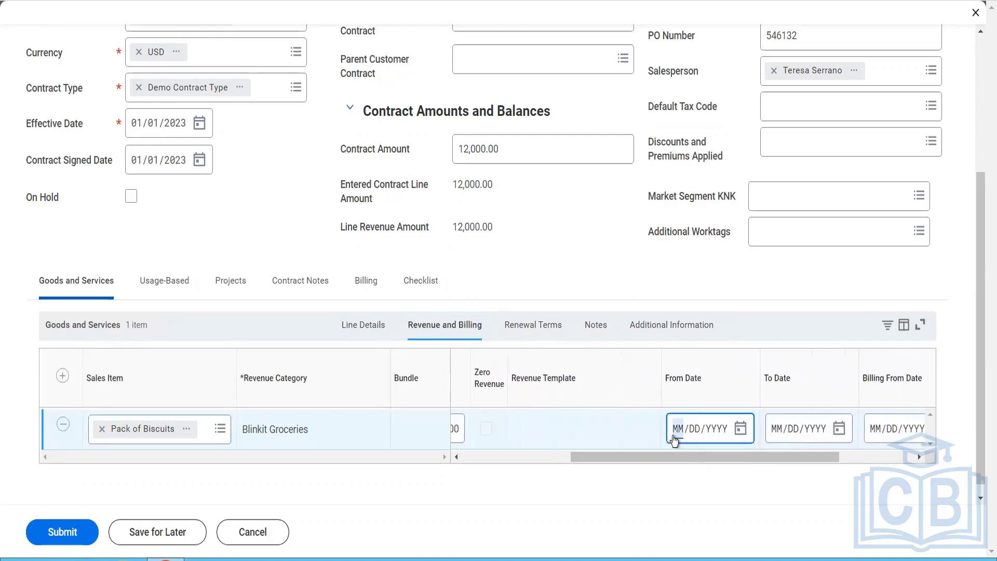
pyautogui.write('01/01/2023')
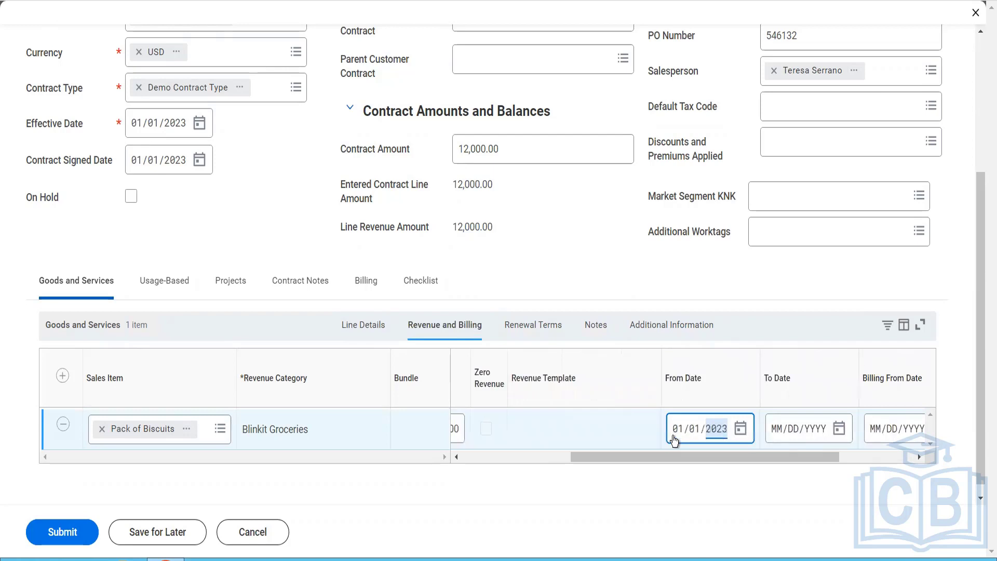
pyautogui.click(780, 432)
pyautogui.write('12/')
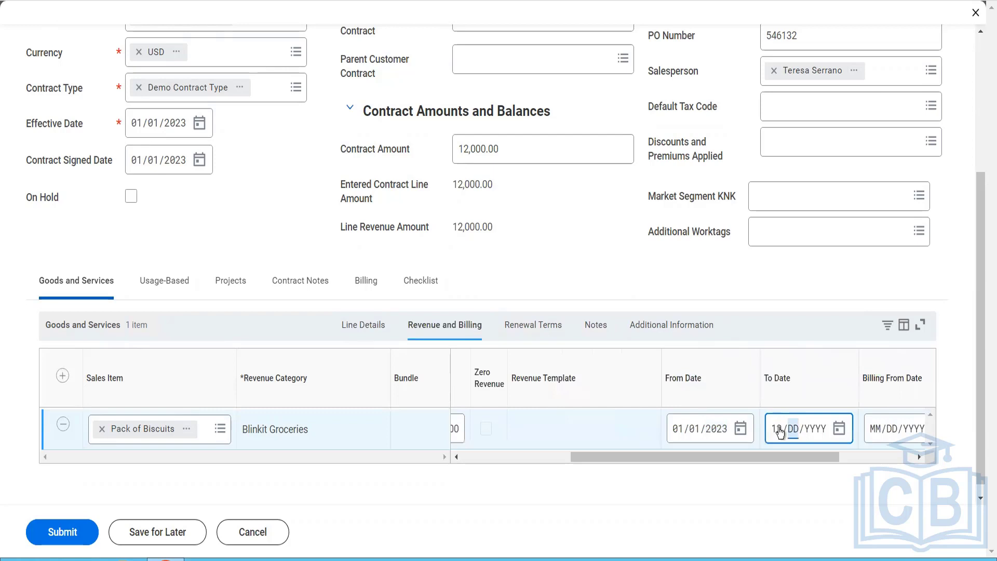
pyautogui.write('31/2023')
# Step: Set the line's billing period from 01/01/2023 to 12/31/2023
pyautogui.moveTo(836, 456); pyautogui.dragTo(907, 479)
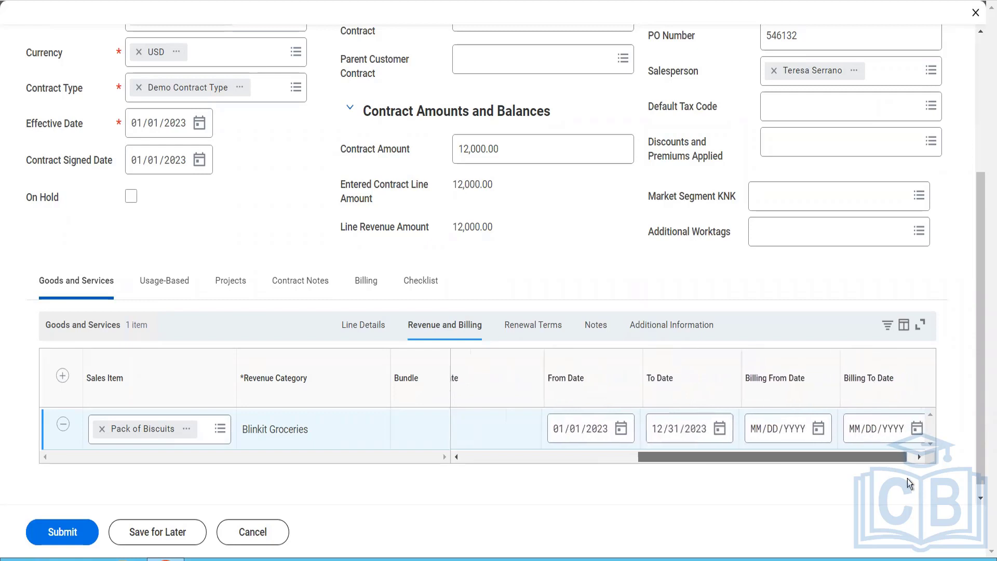
pyautogui.click(750, 434)
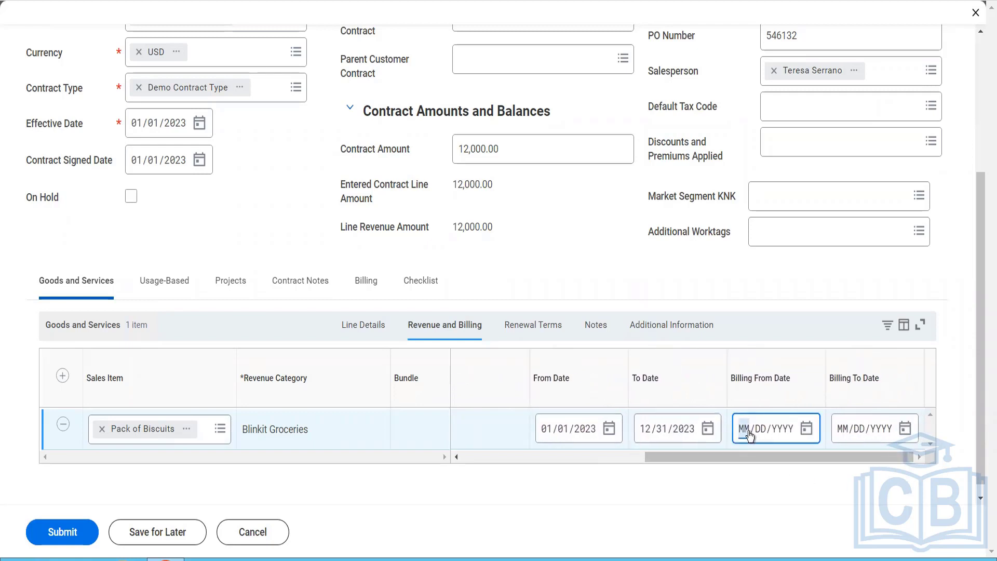
pyautogui.write('01012023')
pyautogui.click(842, 431)
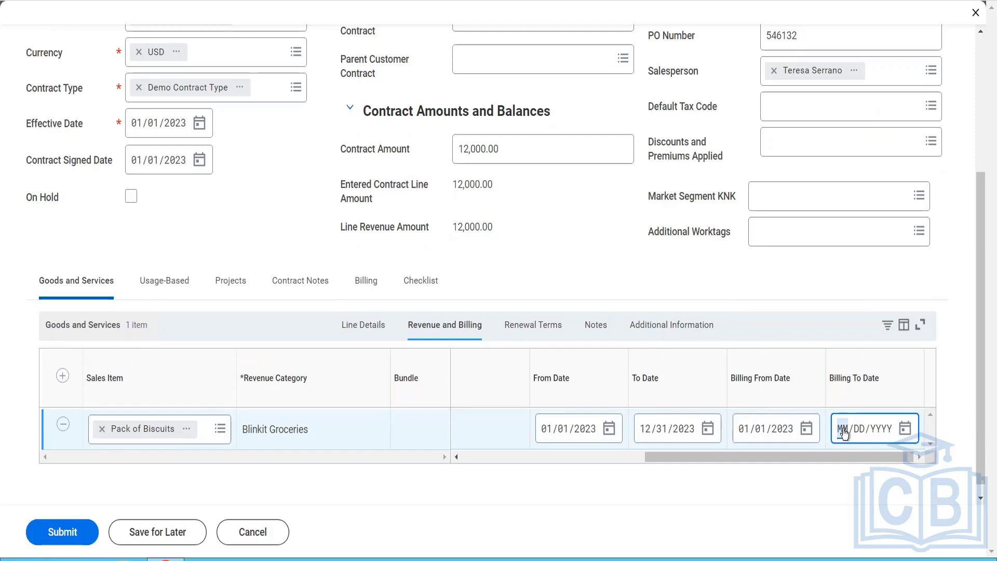
pyautogui.write('12/31/2023')
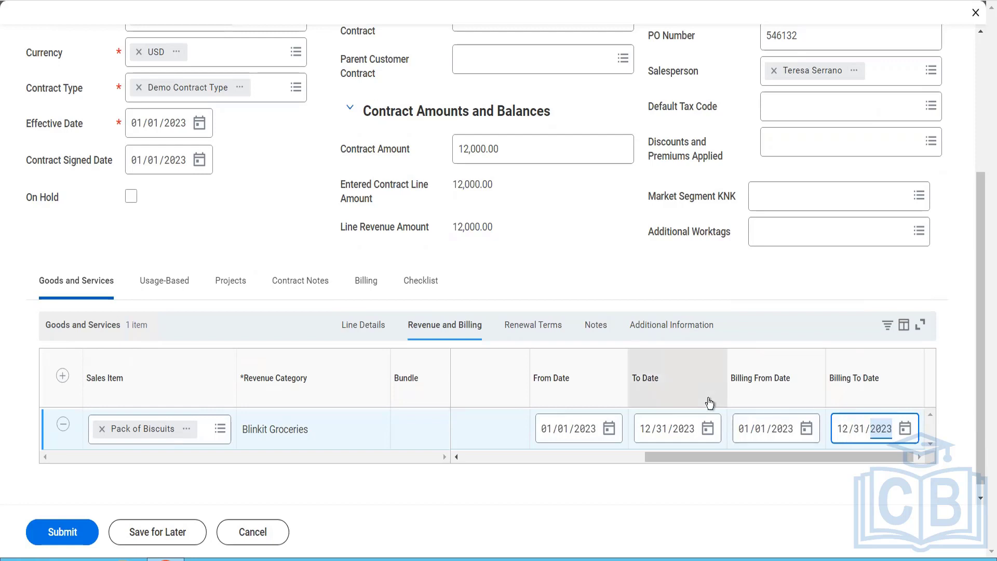
# Step: Mark the Pack of Biscuits line as renewable and set its renewal period from 01/01/2024 to 12/31/2024
pyautogui.click(533, 325)
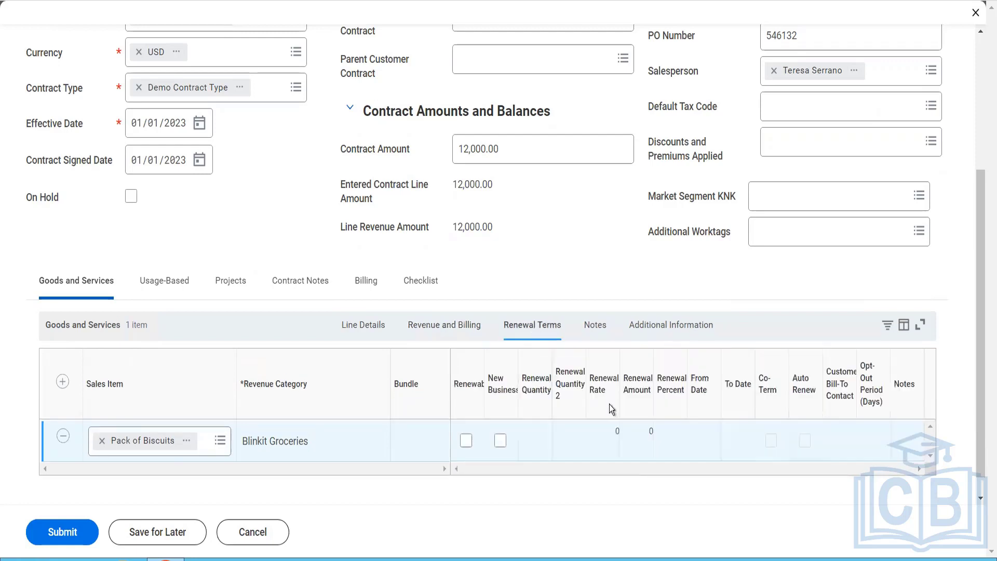
pyautogui.click(467, 420)
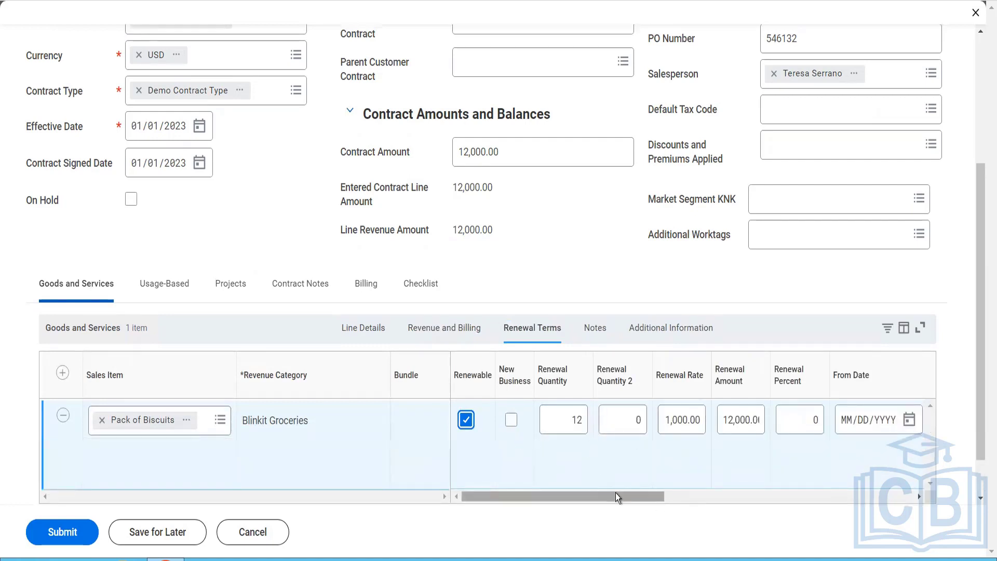
pyautogui.moveTo(629, 497); pyautogui.dragTo(723, 508)
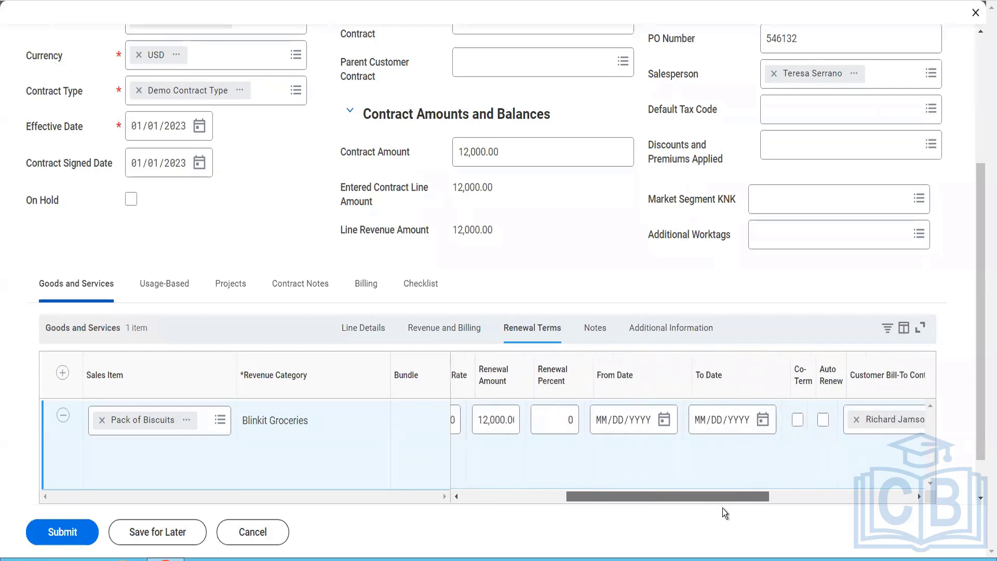
pyautogui.click(594, 433)
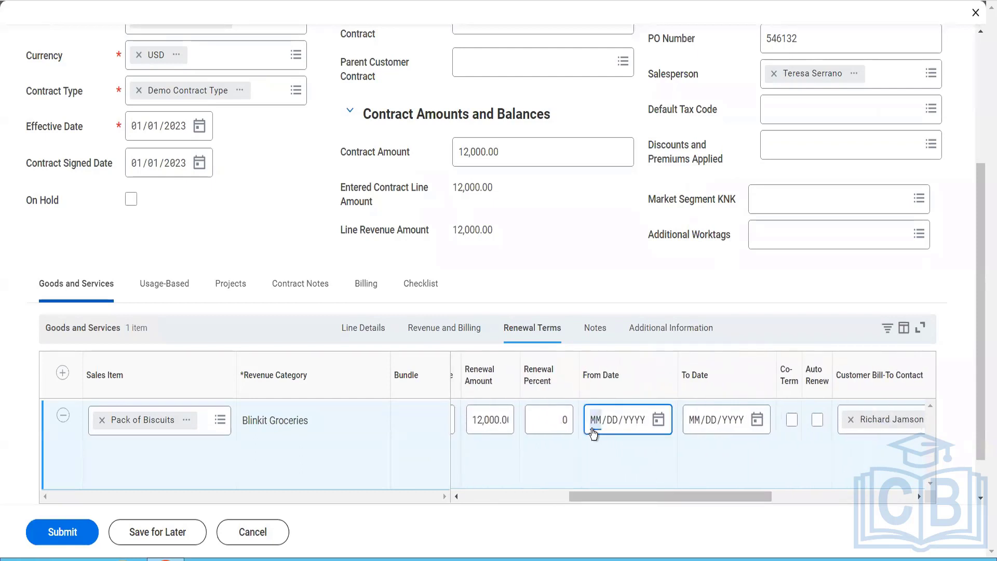
pyautogui.write('01012024')
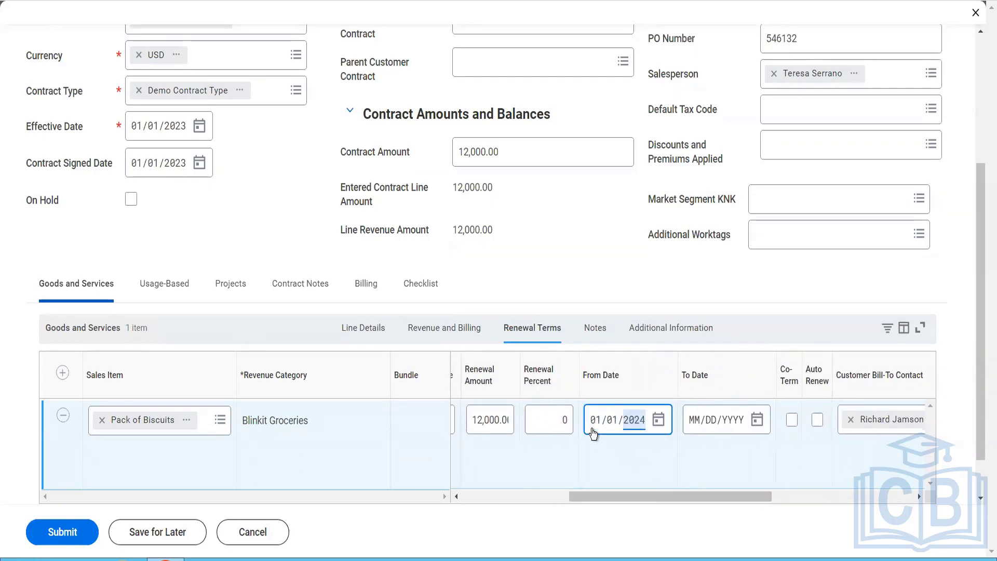
pyautogui.click(694, 421)
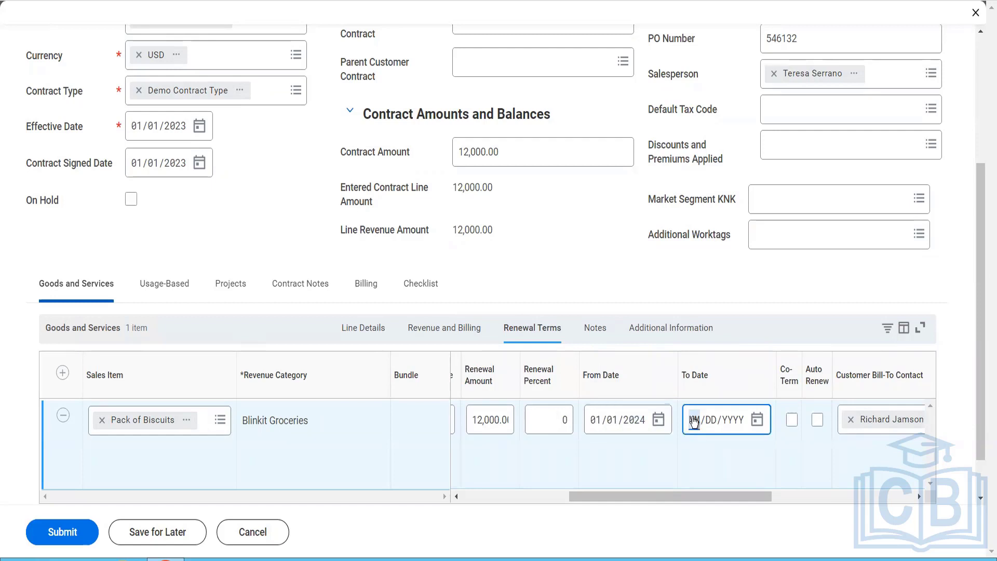
pyautogui.write('12/31/202')
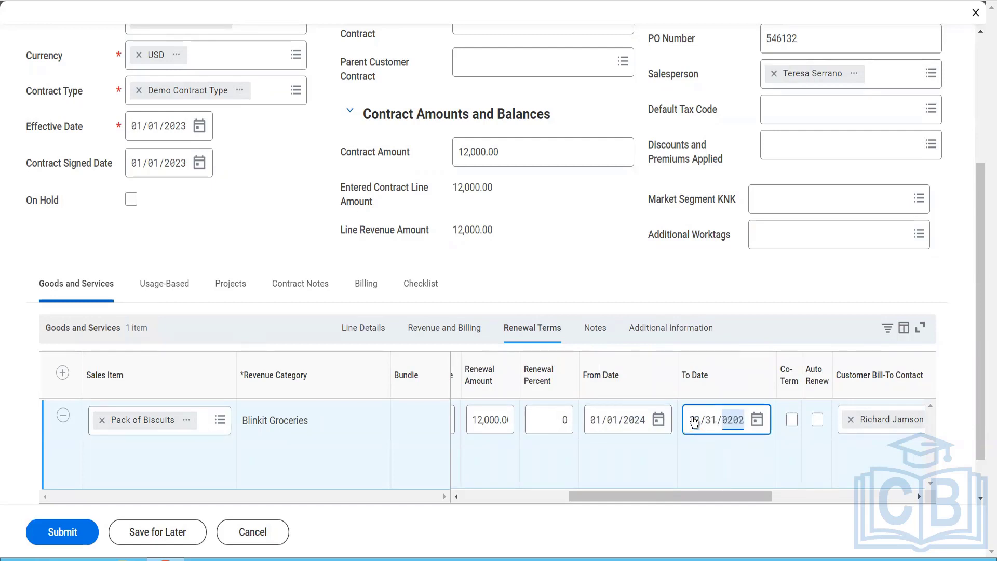
pyautogui.write('4')
# Step: Enable Co-Term and Auto Renew in the line's renewal terms
pyautogui.moveTo(762, 494); pyautogui.dragTo(831, 506)
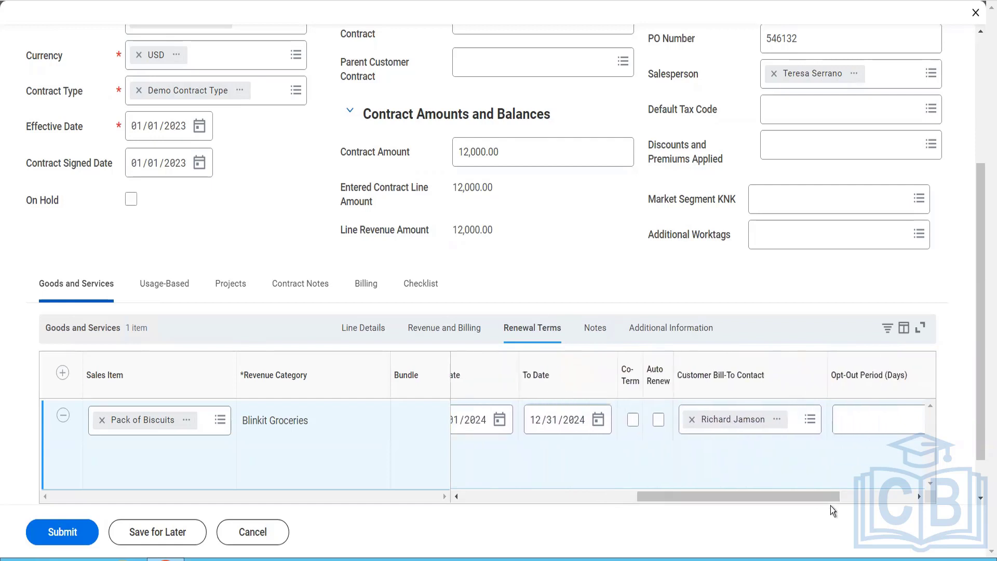
pyautogui.click(633, 420)
pyautogui.click(658, 420)
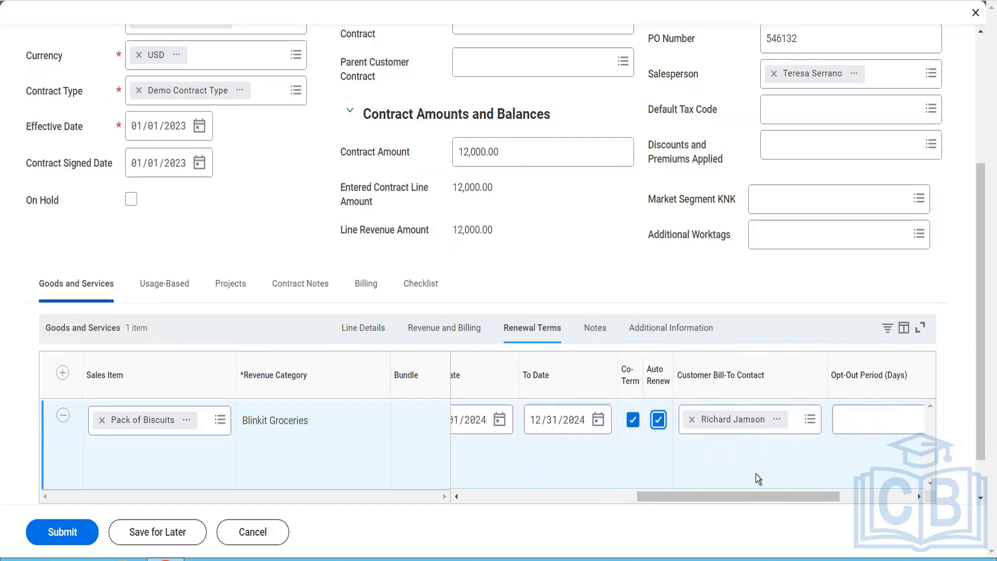
# Step: Set the line's opt-out period to 5 days and submit the customer contract
pyautogui.click(838, 425)
pyautogui.write('5')
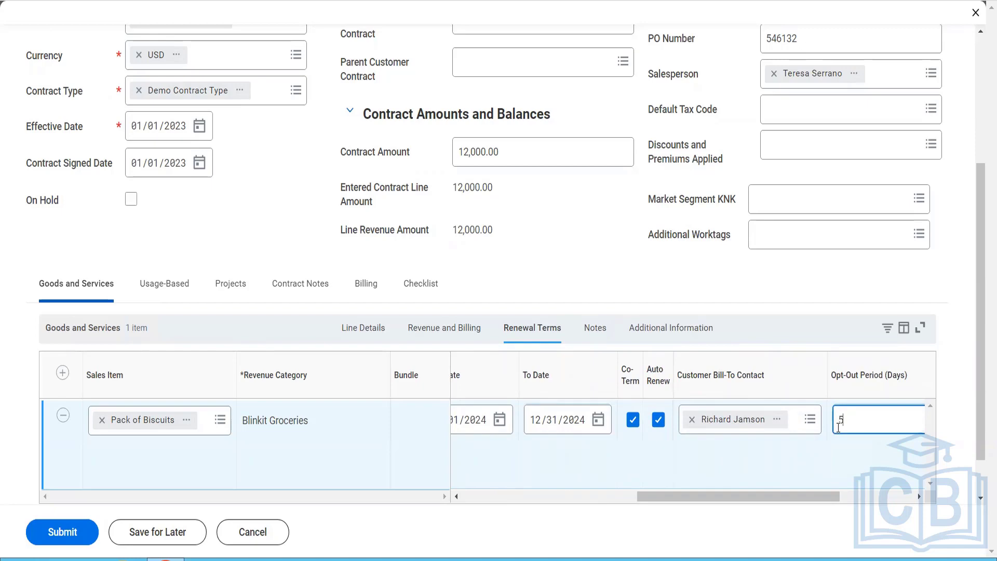
pyautogui.click(635, 329)
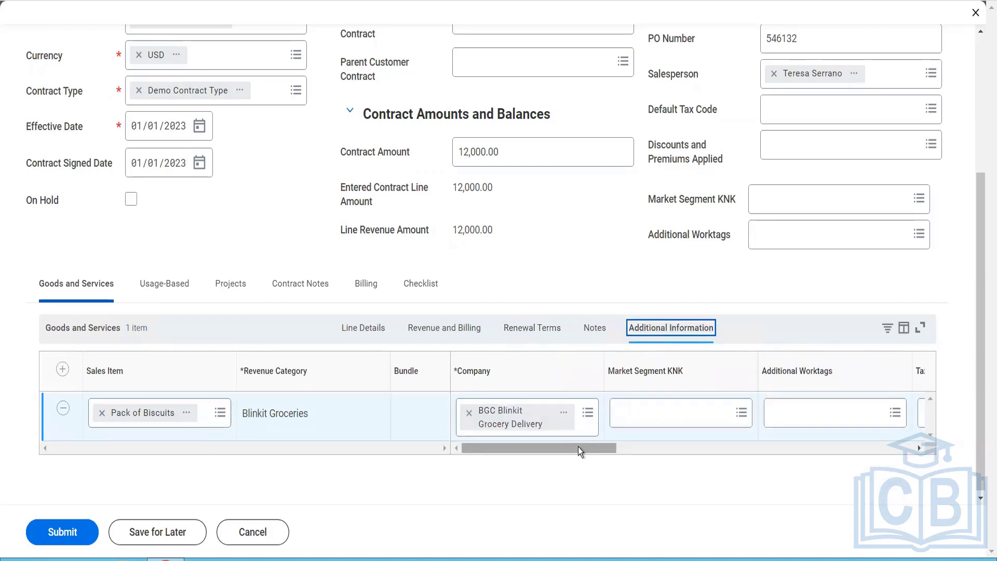
pyautogui.moveTo(579, 447); pyautogui.dragTo(886, 539)
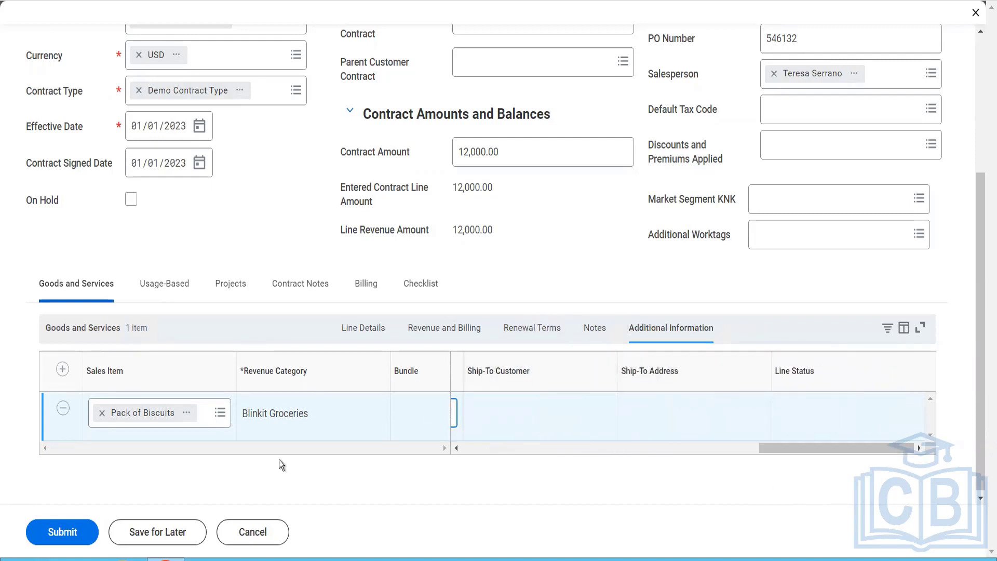
pyautogui.click(71, 526)
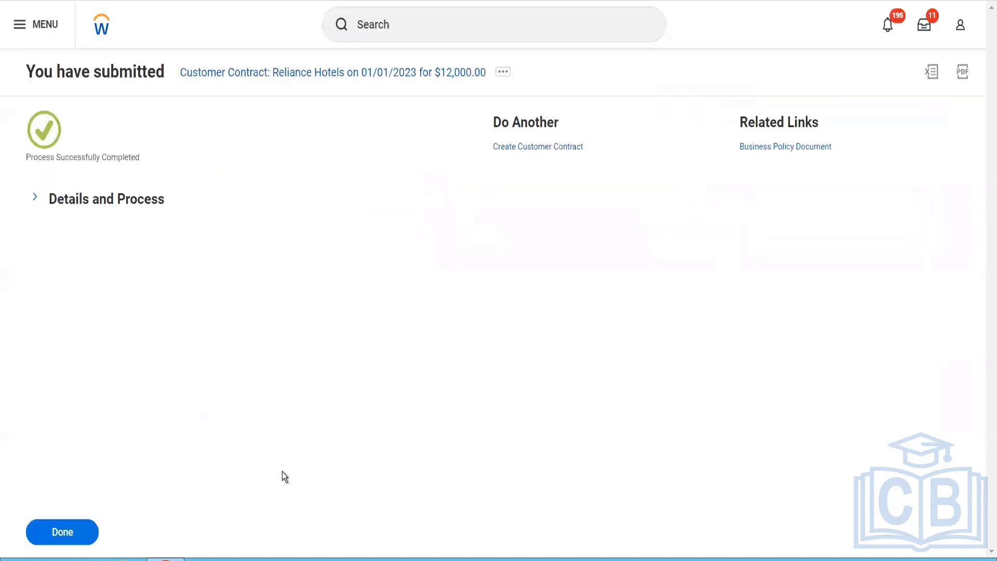
# Step: Open the submitted Reliance Hotels customer contract and look over its details and line summary
pyautogui.click(149, 202)
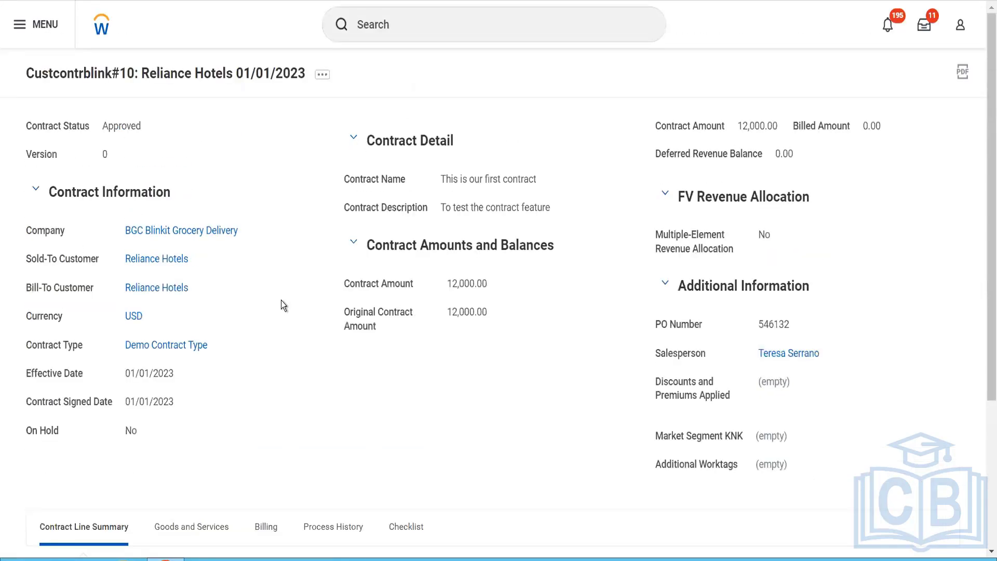
pyautogui.scroll(-4, 282, 300)
pyautogui.scroll(4, 175, 138)
pyautogui.scroll(-4, 218, 345)
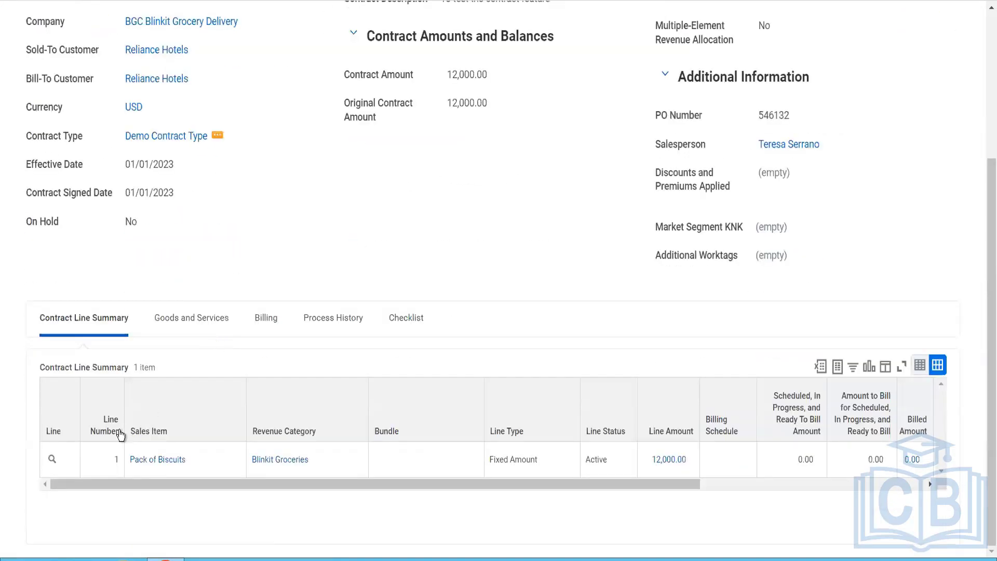
# Step: Examine the line and business process actions available for the Pack of Biscuits contract line
pyautogui.click(61, 460)
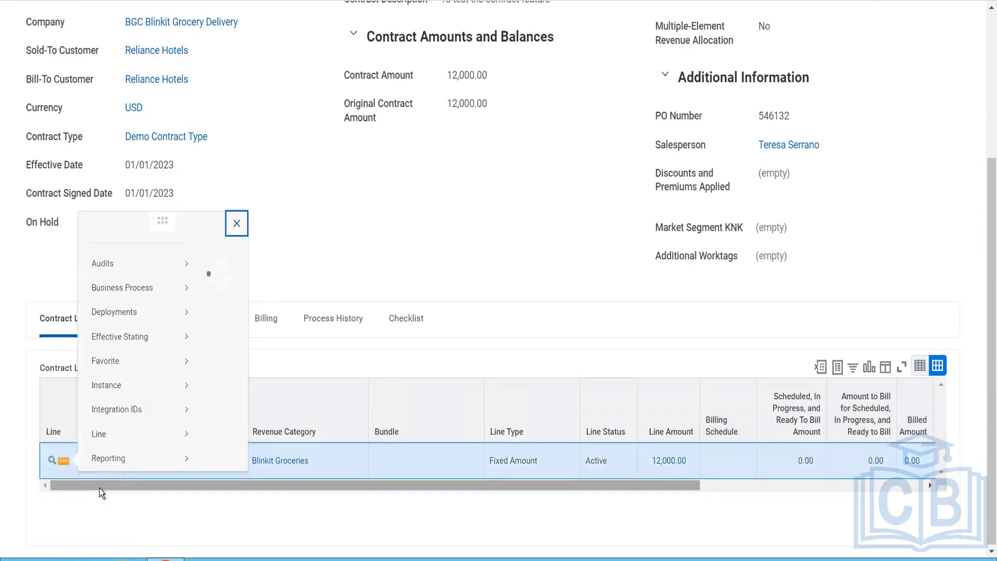
pyautogui.moveTo(165, 260)
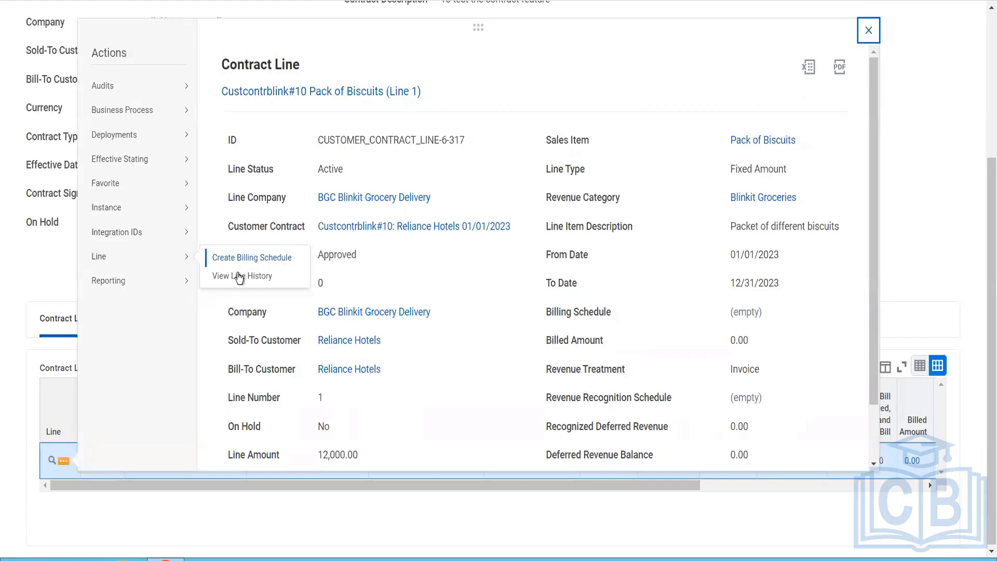
pyautogui.moveTo(166, 118)
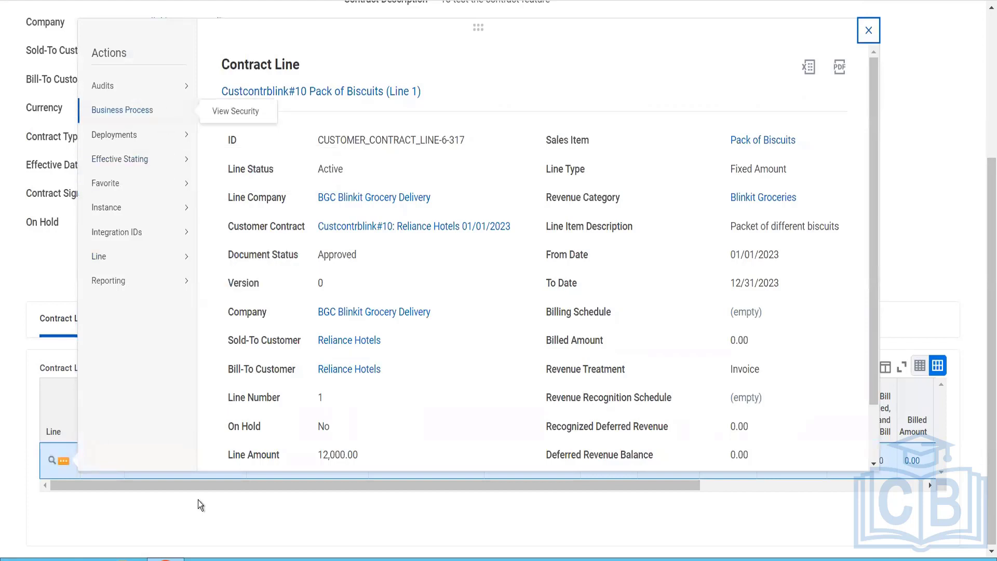
pyautogui.click(200, 529)
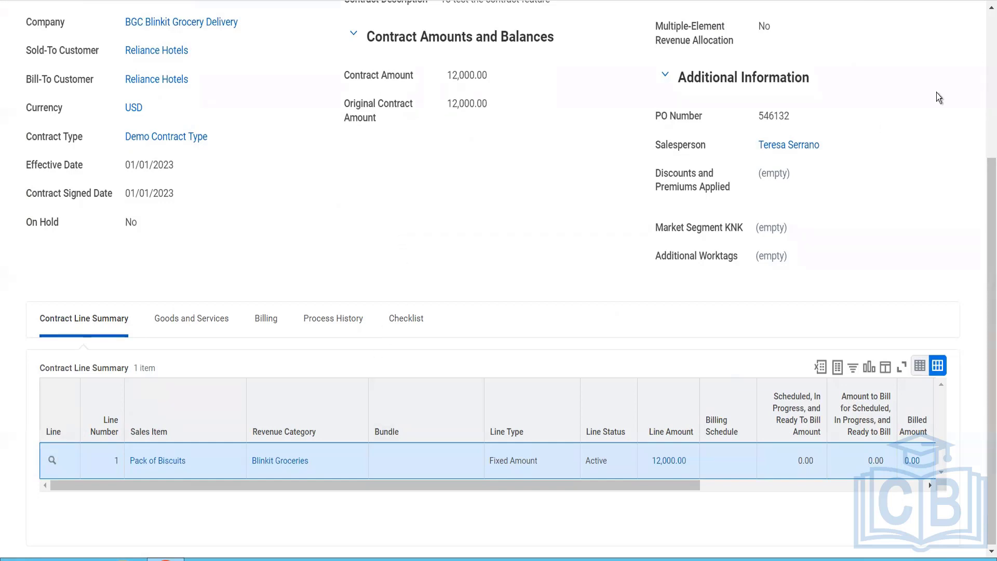
# Step: Examine the customer contract and billing schedule actions available for the whole Reliance Hotels contract
pyautogui.scroll(4, 495, 118)
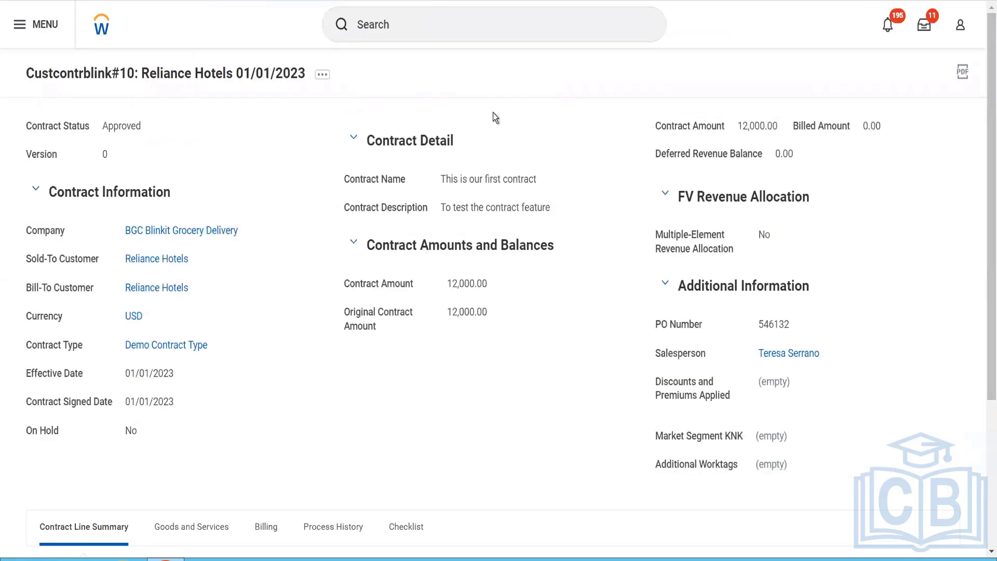
pyautogui.click(323, 76)
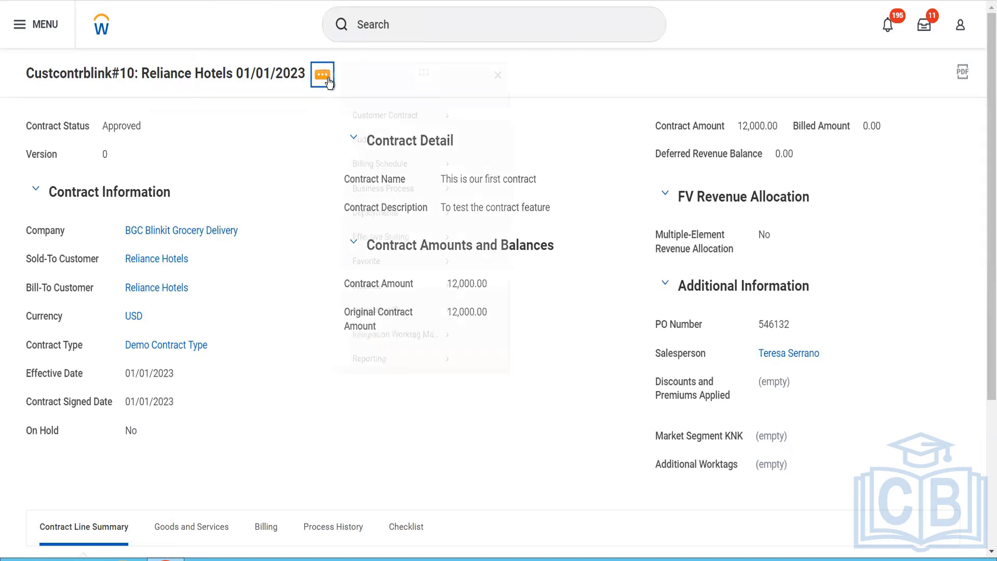
pyautogui.moveTo(418, 132)
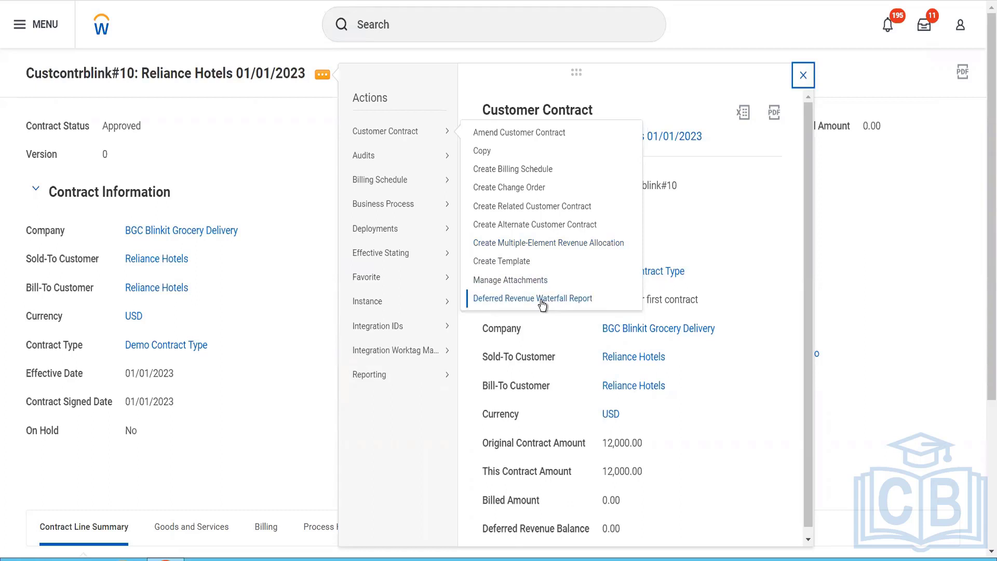
pyautogui.moveTo(431, 181)
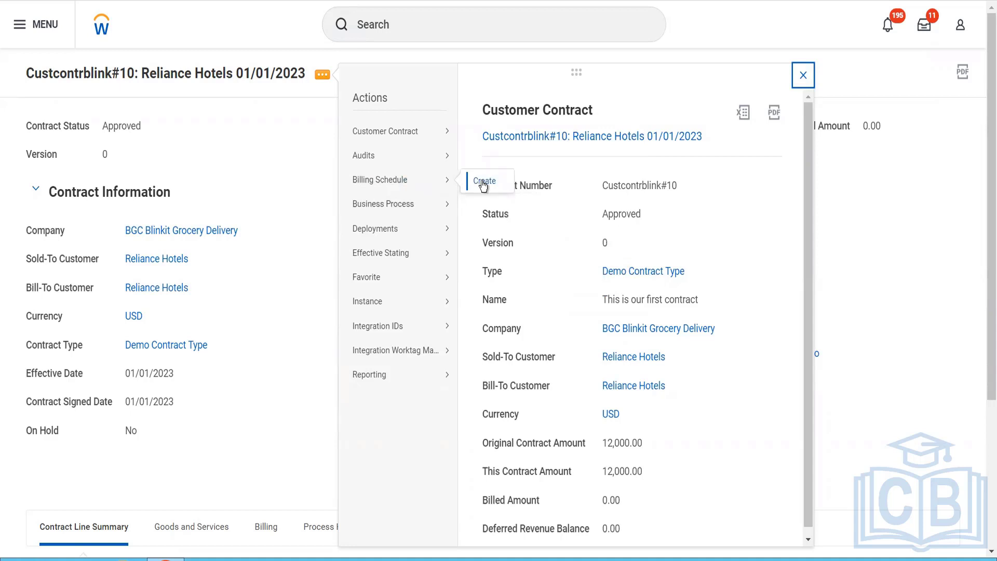
# Step: Start creating a billing schedule from the Pack of Biscuits contract line
pyautogui.moveTo(448, 139)
pyautogui.scroll(-4, 274, 336)
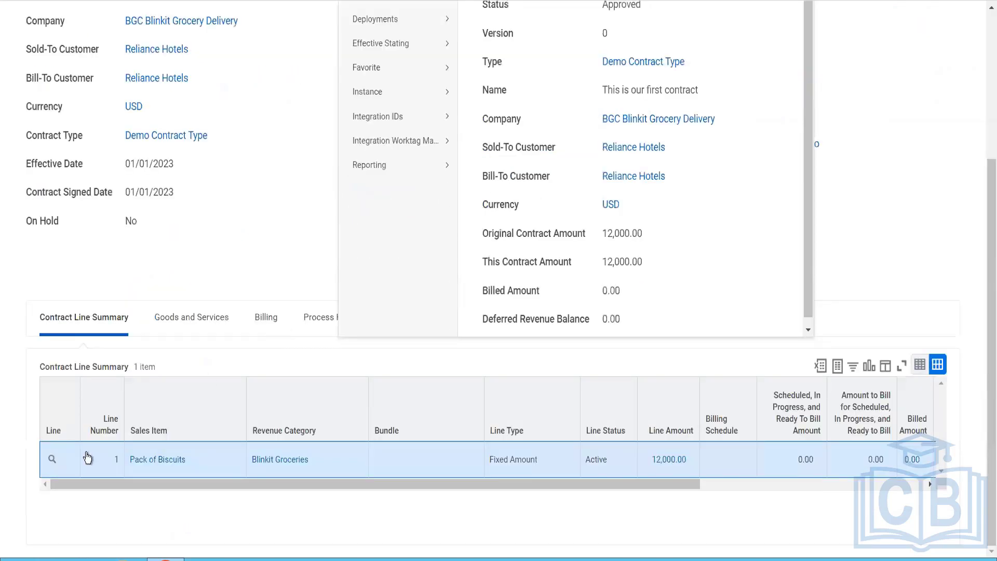
pyautogui.click(62, 461)
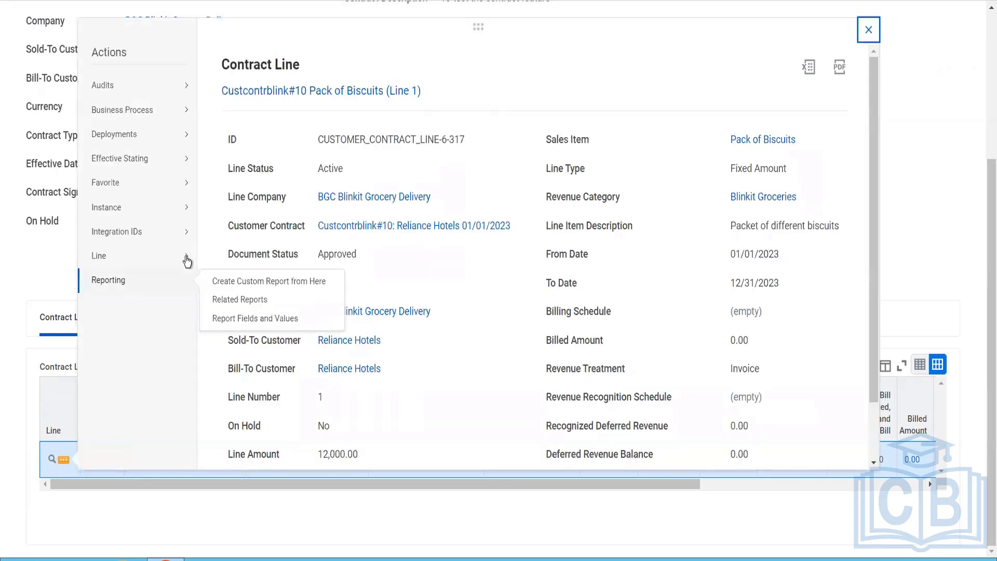
pyautogui.moveTo(187, 256)
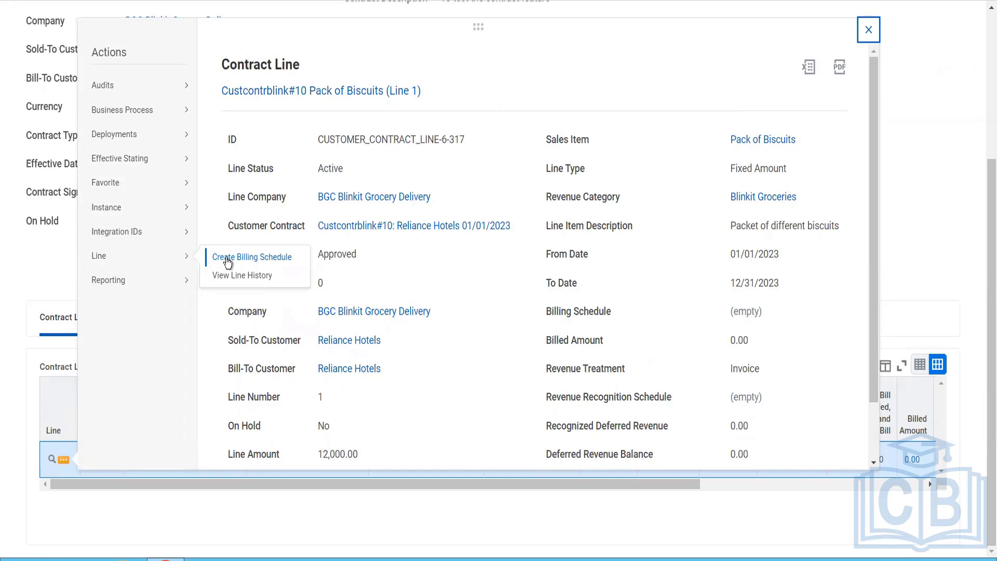
pyautogui.click(227, 259)
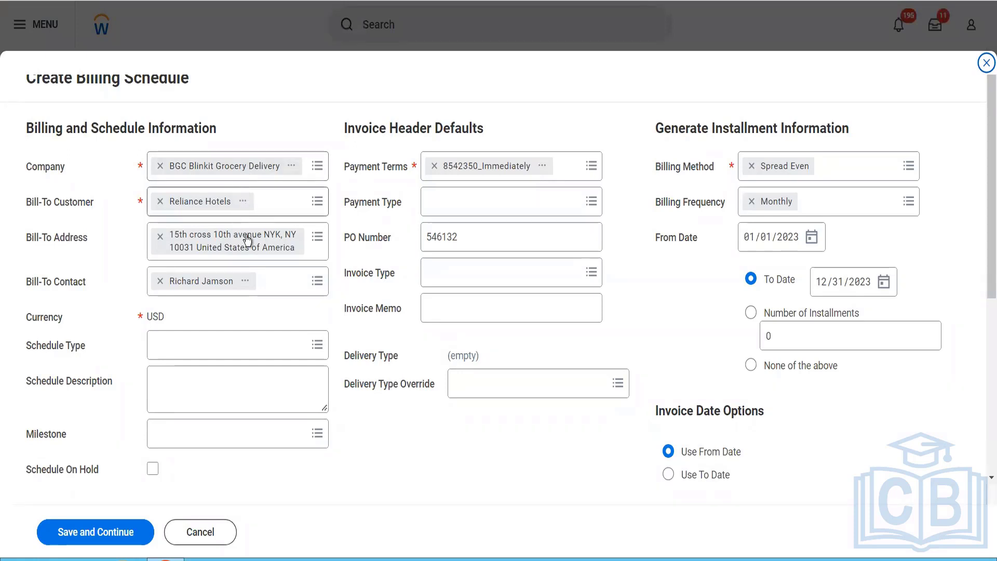
# Step: Set the billing schedule's type to Spread Even
pyautogui.click(215, 352)
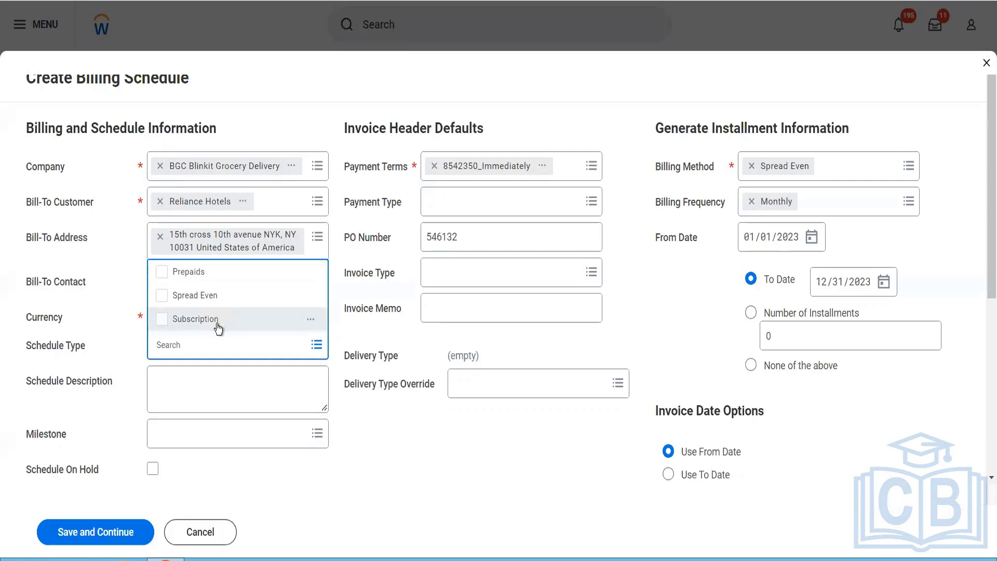
pyautogui.click(215, 295)
pyautogui.click(383, 459)
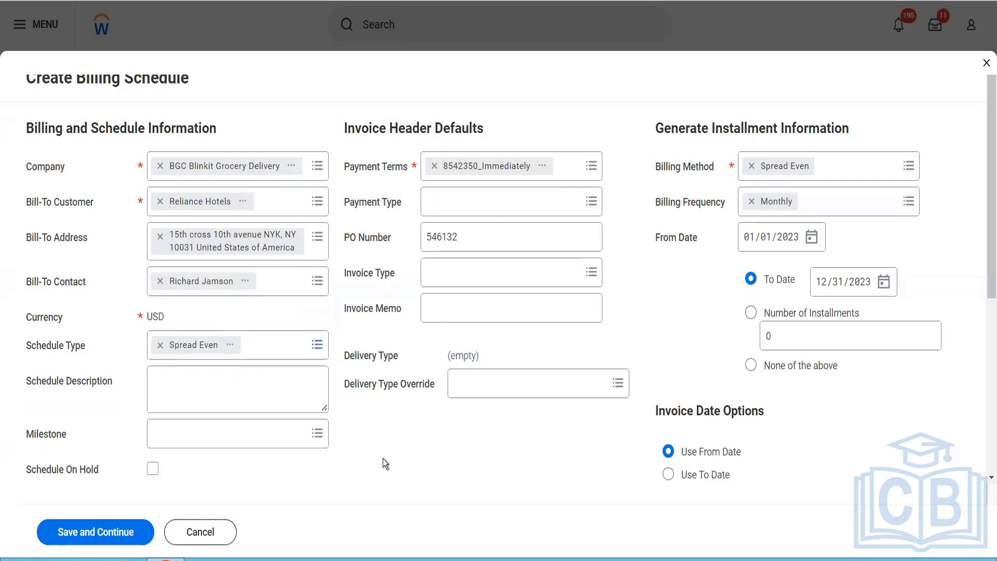
# Step: Enter "A monthly billing scheduled" as the schedule description
pyautogui.click(284, 395)
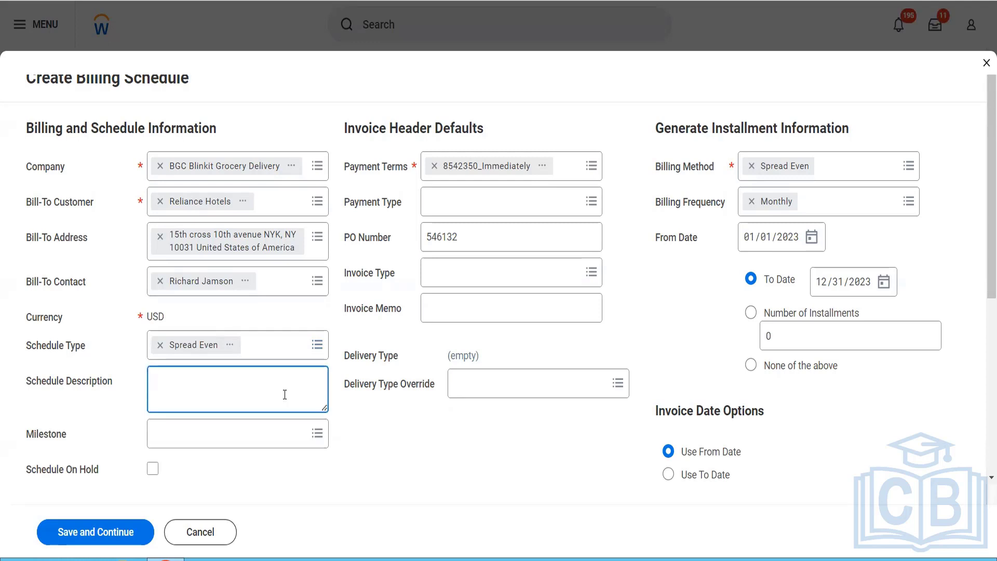
pyautogui.write('A monthly billing schedule')
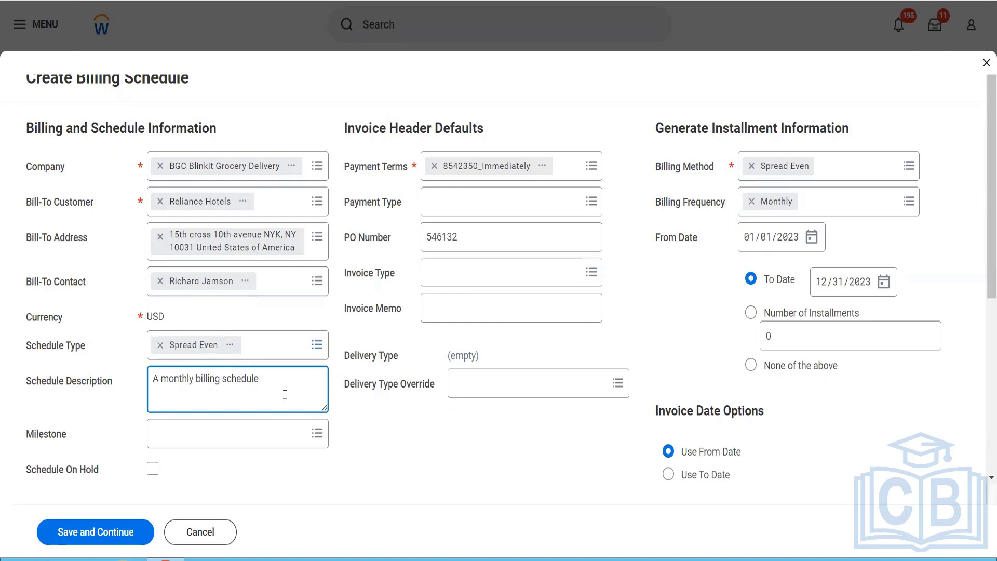
pyautogui.write('d')
pyautogui.click(249, 443)
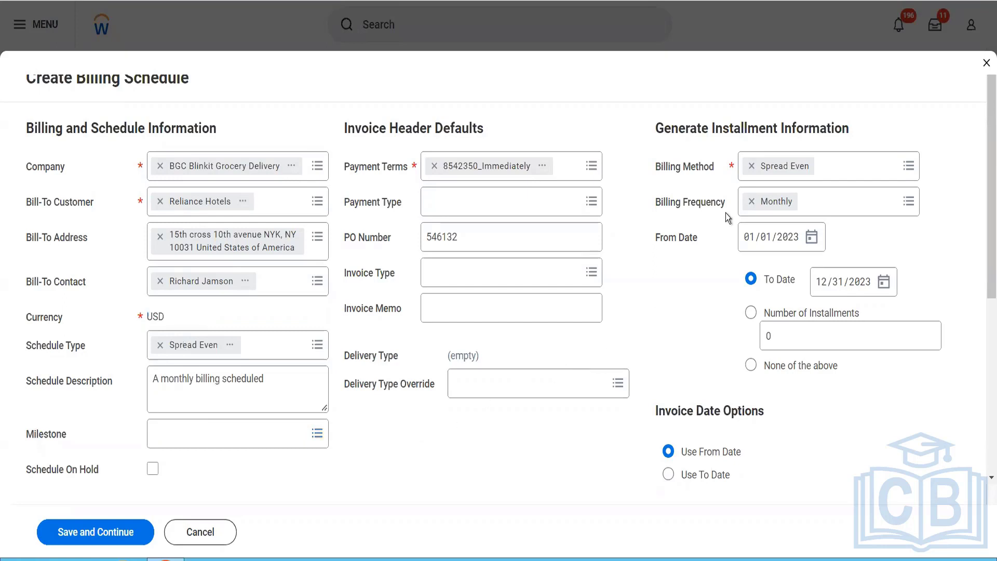
# Step: Examine the available billing methods and billing frequencies for generating the installments
pyautogui.click(881, 181)
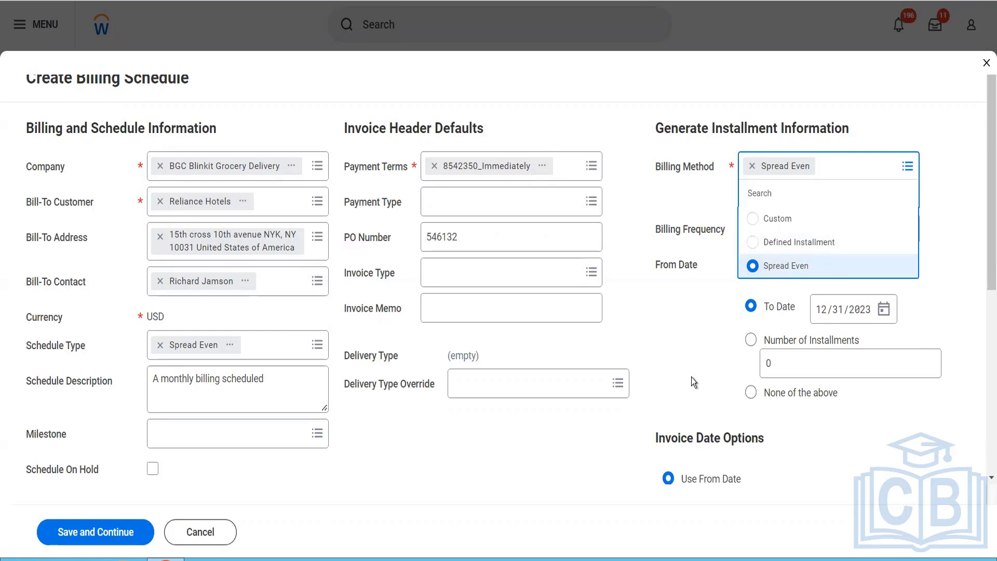
pyautogui.click(678, 343)
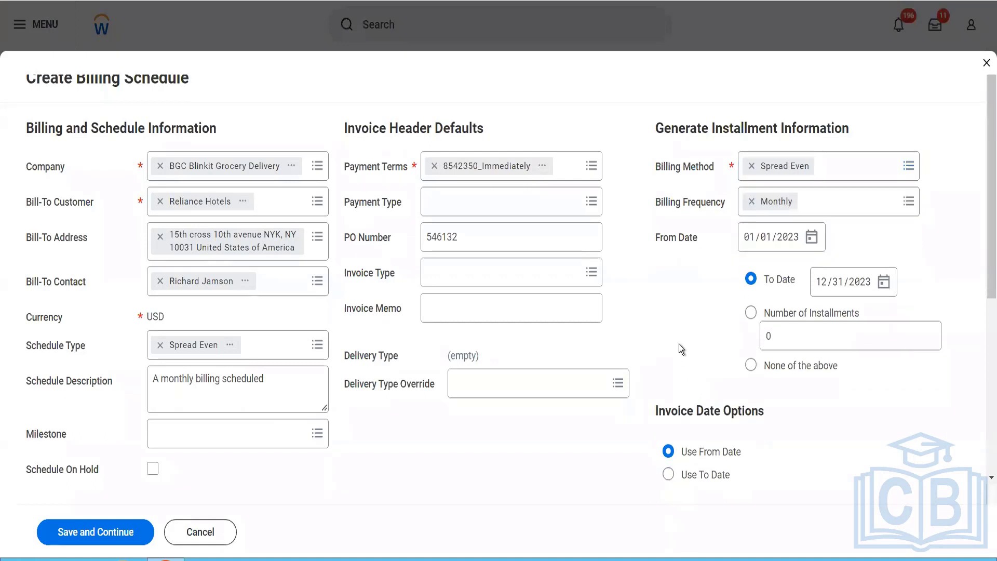
pyautogui.click(839, 214)
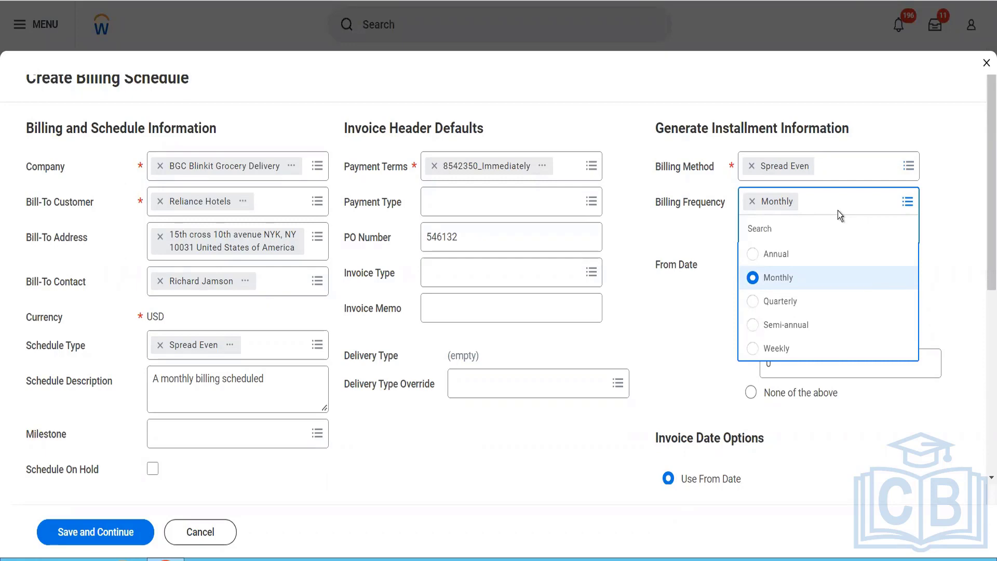
pyautogui.click(730, 221)
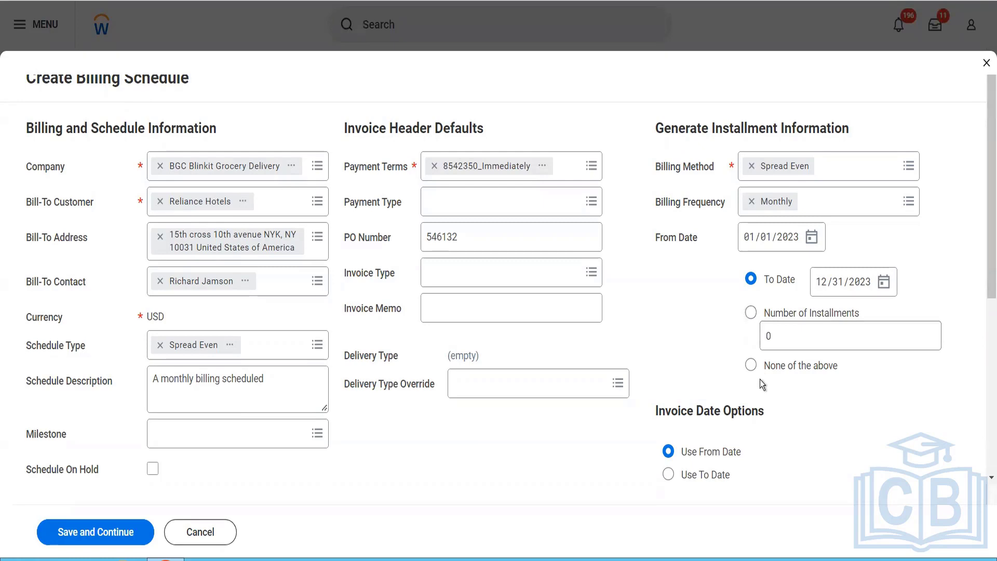
# Step: Enable Automatically Regenerate Installments under amendment processing and save the billing schedule with the Pack of Biscuits line included
pyautogui.scroll(-4, 760, 384)
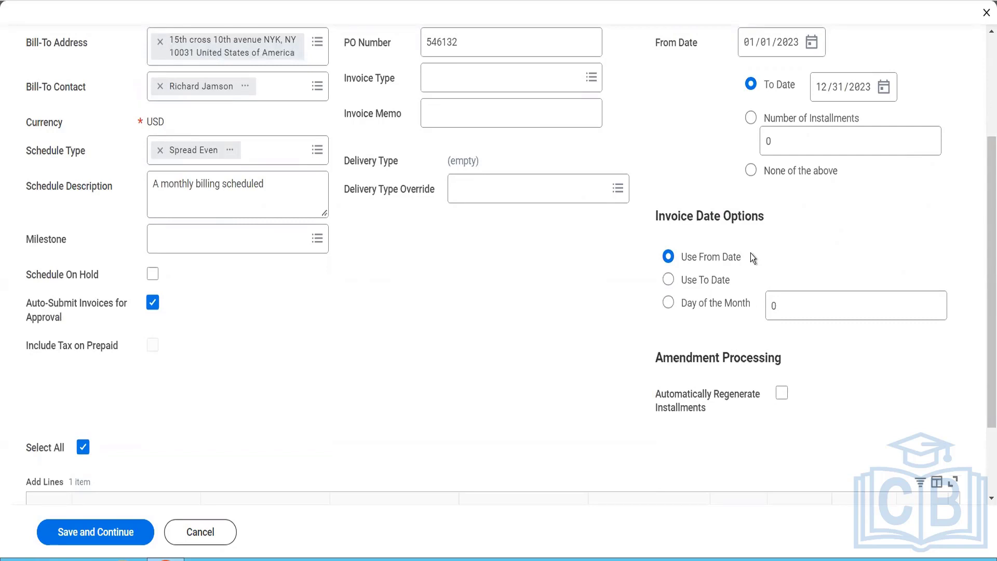
pyautogui.scroll(4, 750, 254)
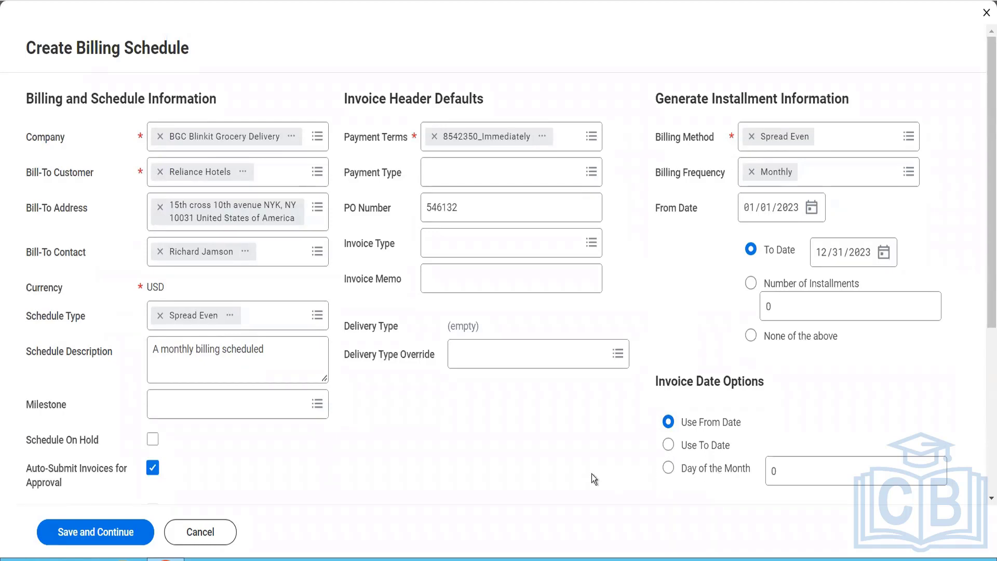
pyautogui.scroll(-5, 592, 474)
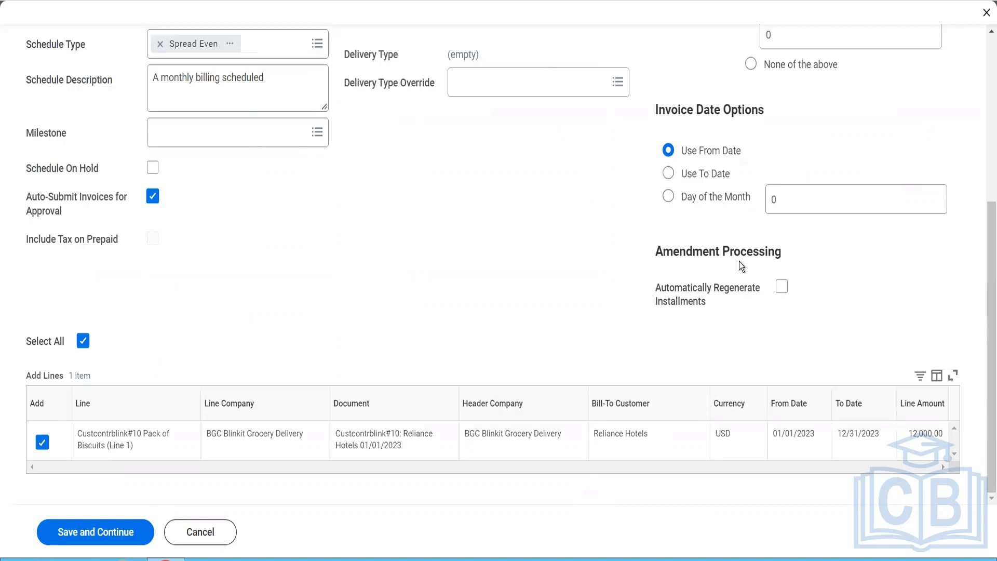
pyautogui.click(783, 288)
pyautogui.scroll(-1, 429, 369)
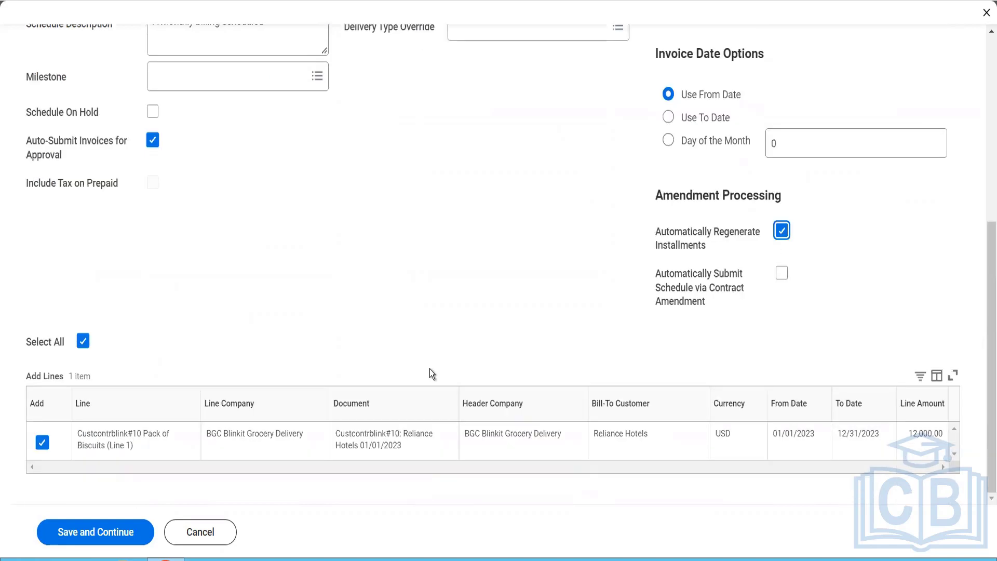
pyautogui.click(100, 545)
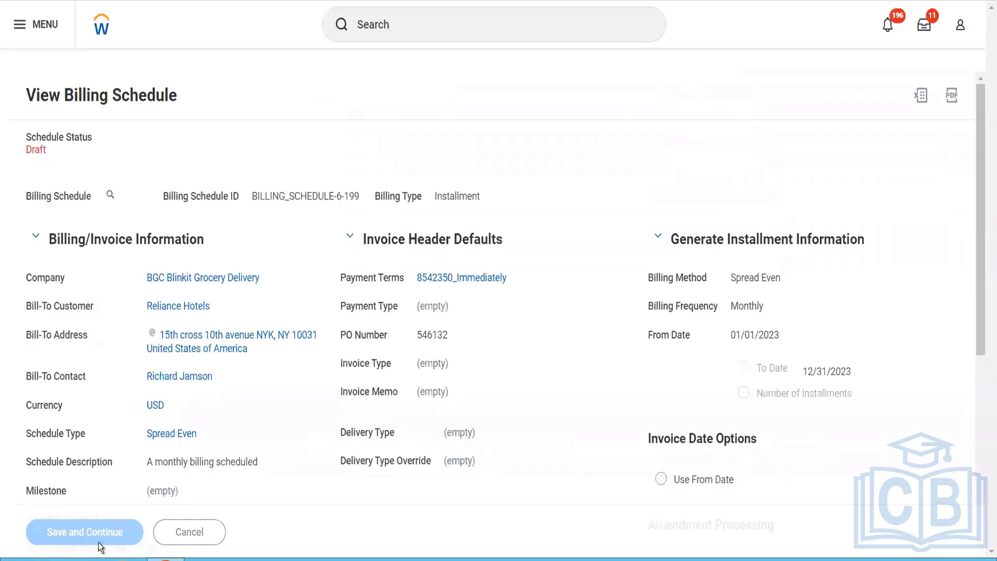
# Step: Review the saved draft billing schedule's header settings, available actions and contract line
pyautogui.scroll(-5, 354, 415)
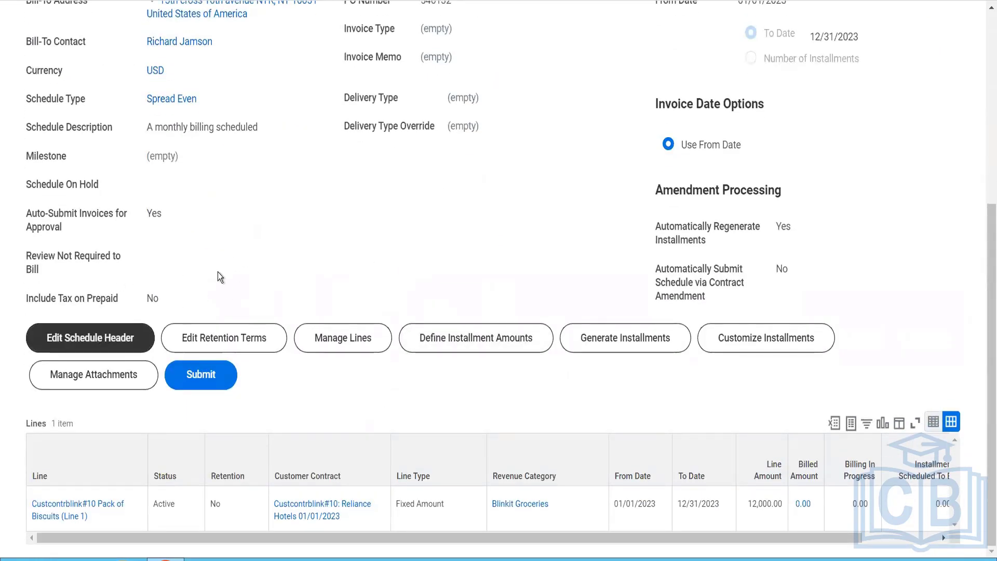
pyautogui.scroll(4, 236, 249)
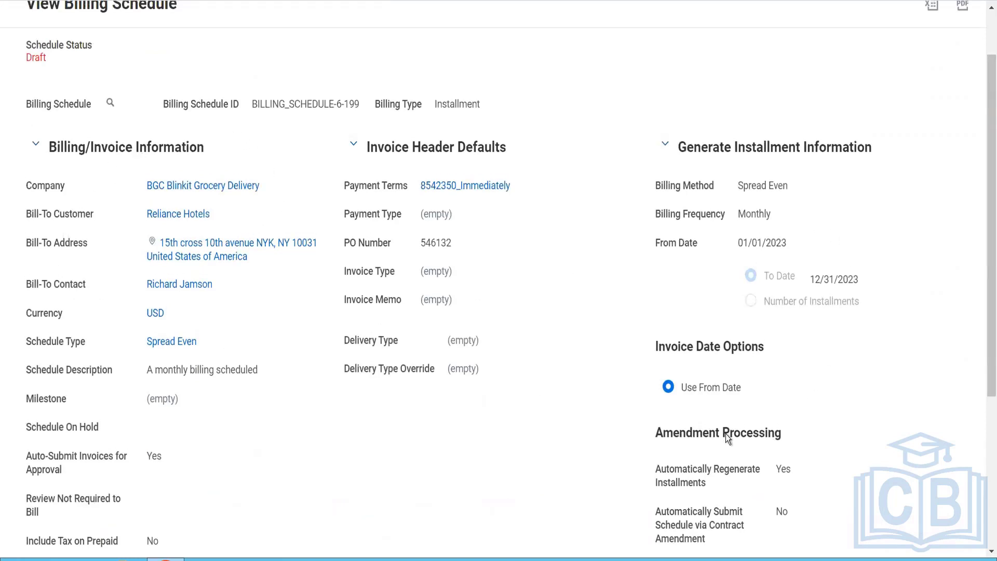
pyautogui.scroll(-4, 304, 414)
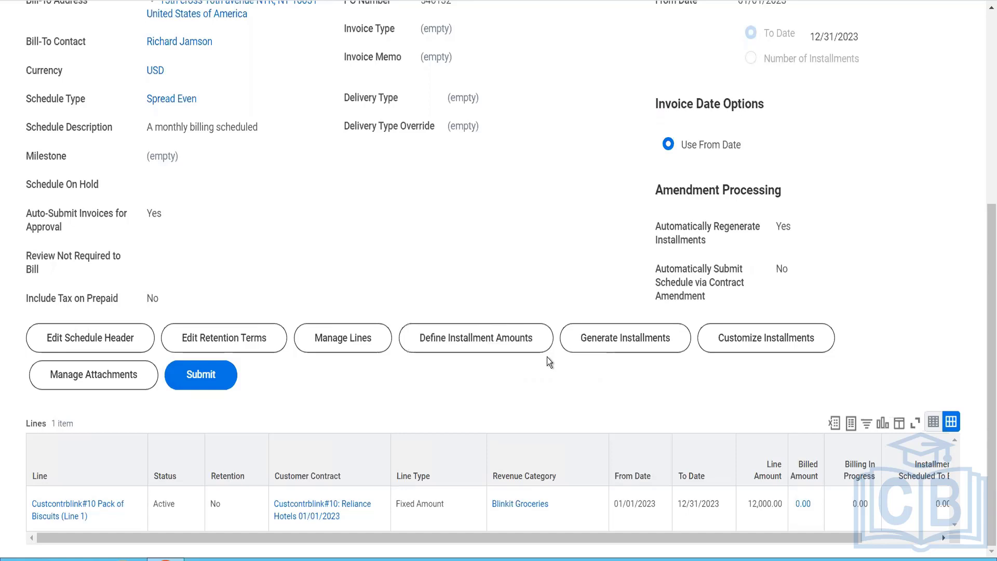
# Step: Generate the monthly Spread Even installments for the billing schedule after checking the proposed installment list
pyautogui.click(618, 341)
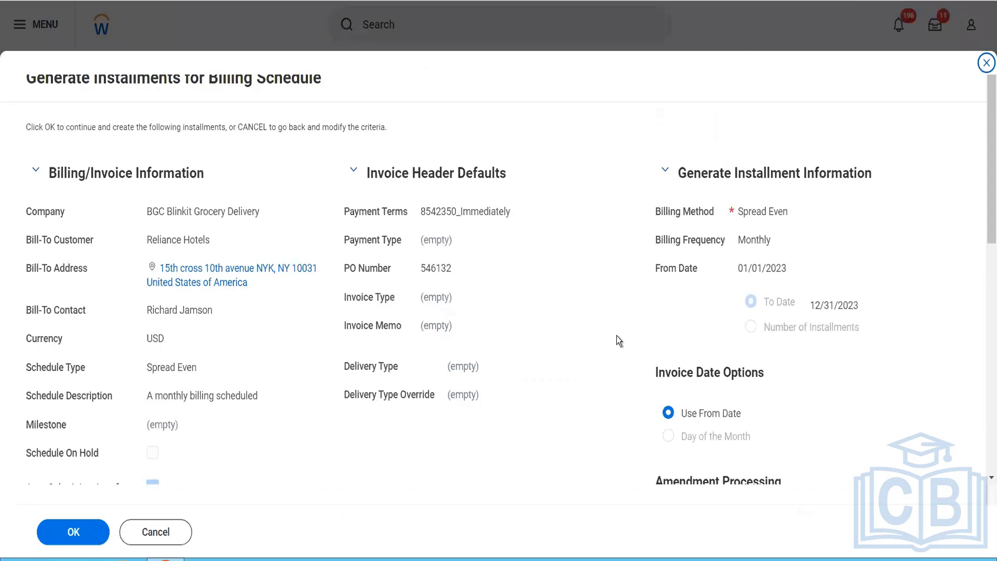
pyautogui.scroll(-10, 558, 400)
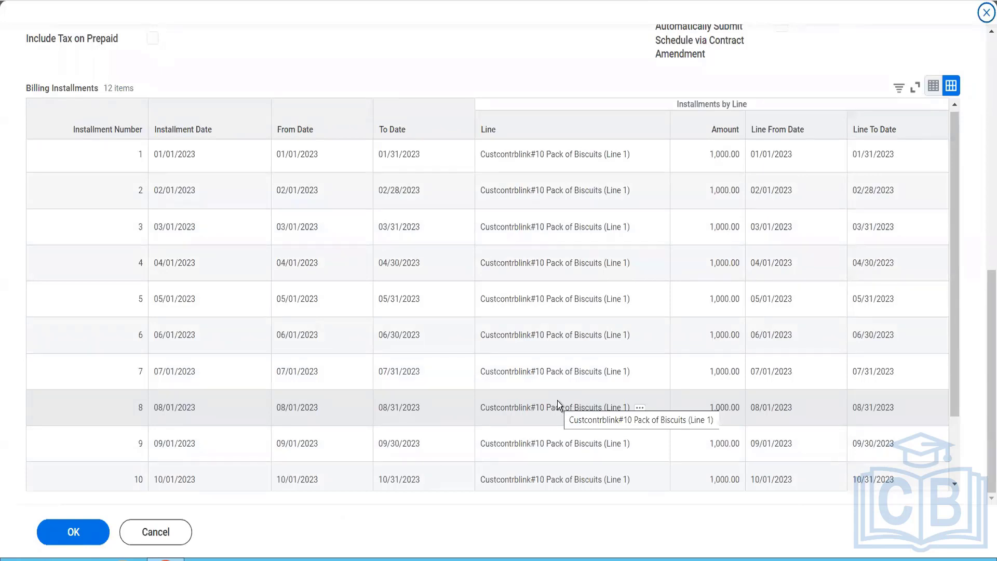
pyautogui.scroll(-2, 557, 401)
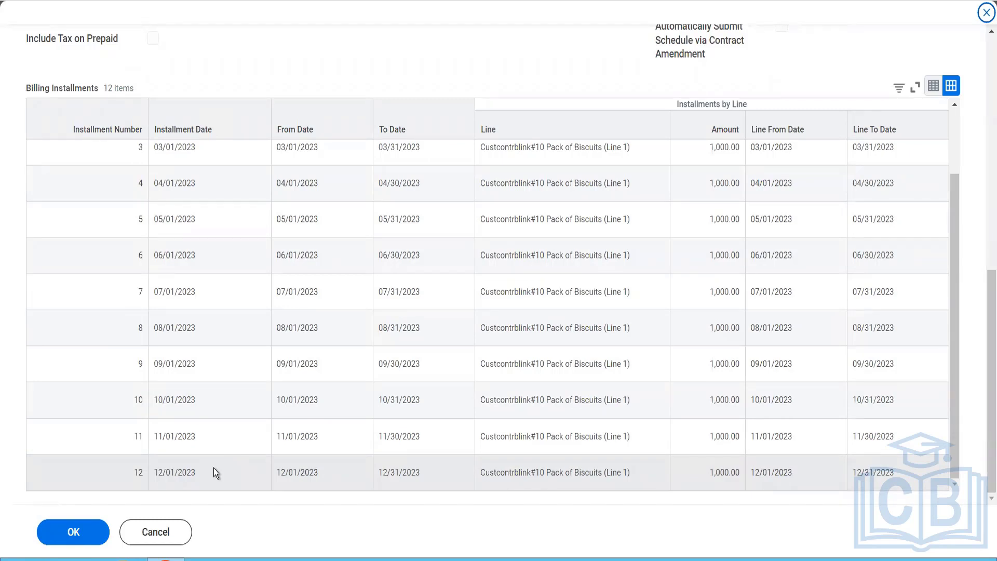
pyautogui.click(55, 540)
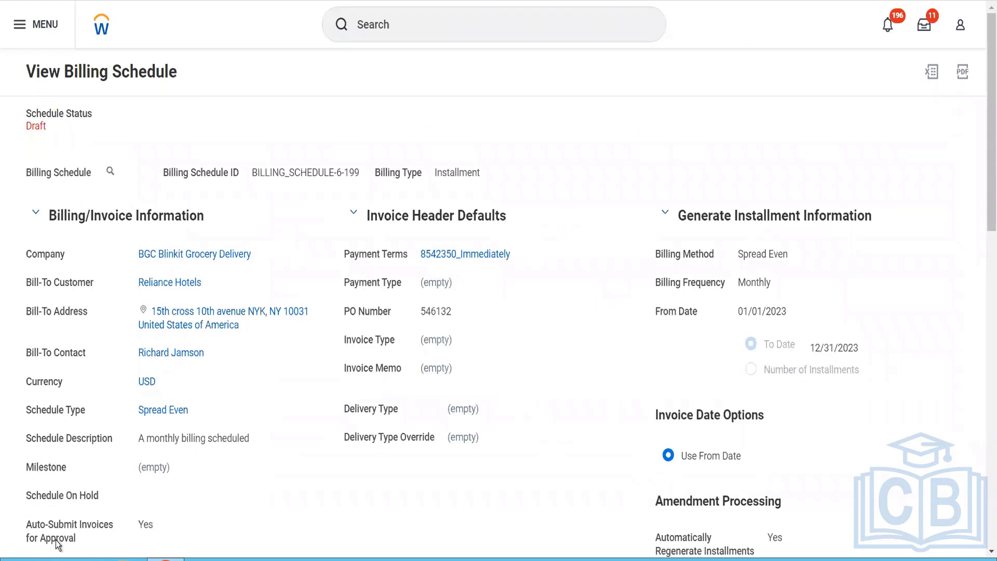
# Step: Check the generated installments and submit the billing schedule
pyautogui.scroll(-10, 89, 440)
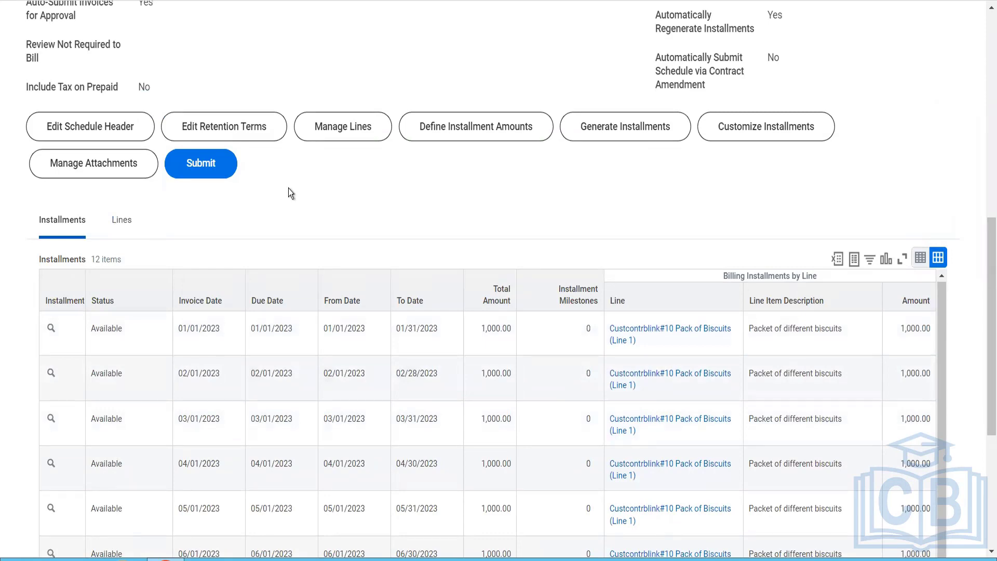
pyautogui.scroll(-3, 298, 196)
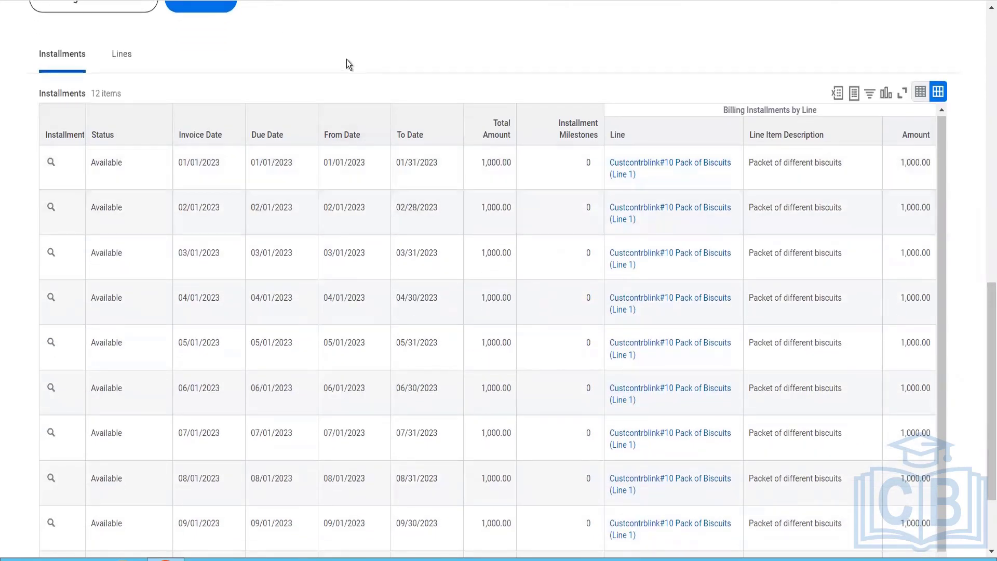
pyautogui.scroll(5, 346, 59)
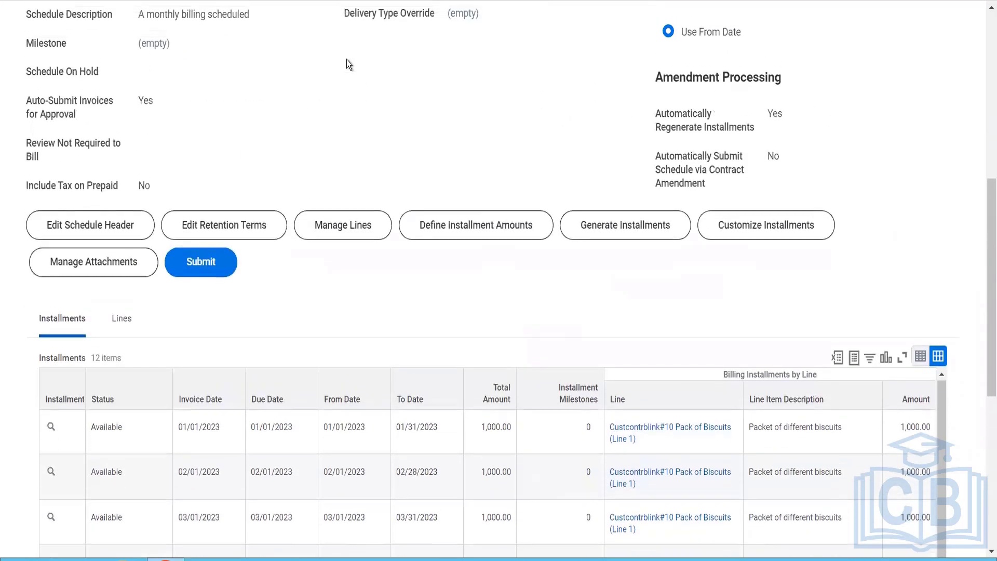
pyautogui.click(210, 265)
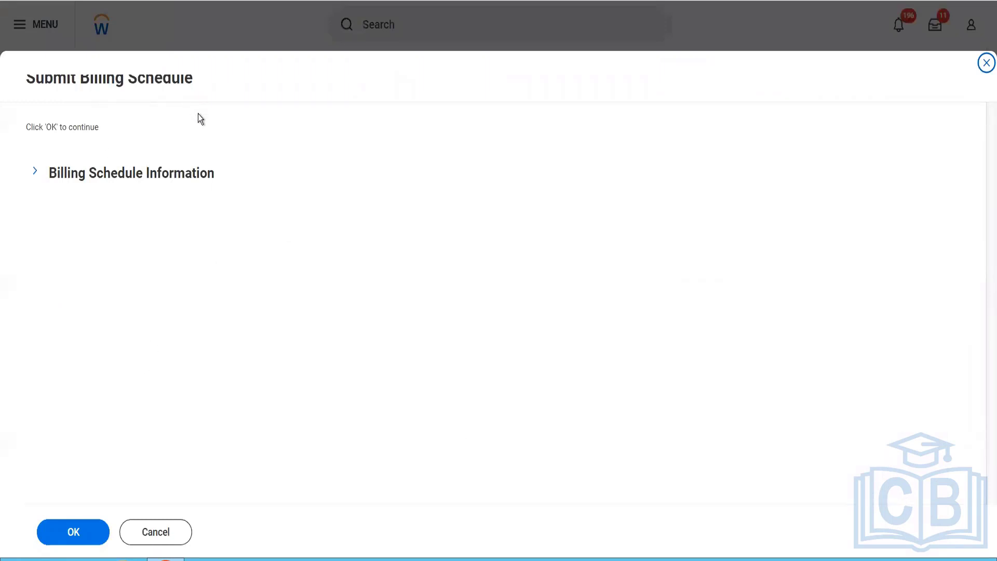
pyautogui.click(76, 530)
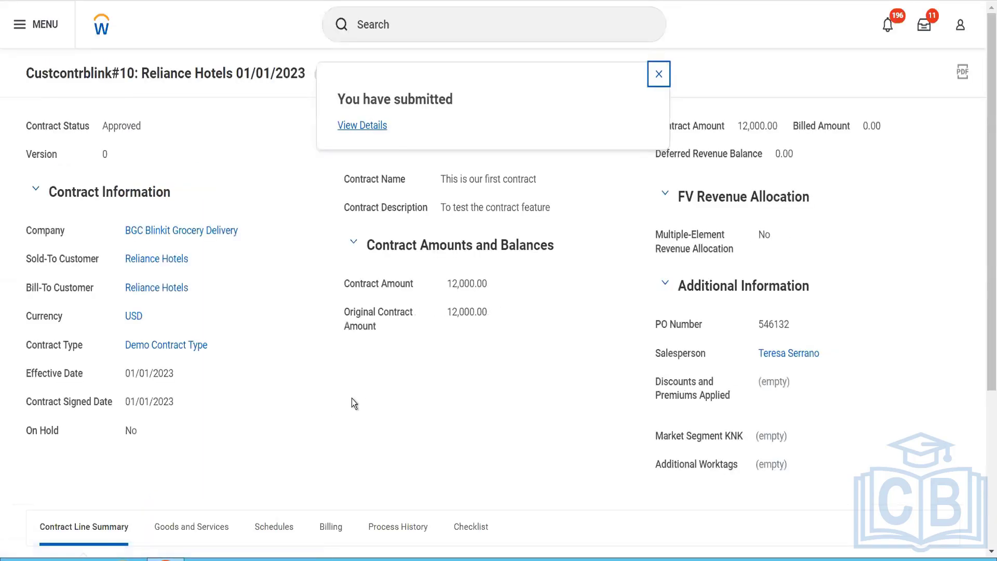
# Step: Dismiss the submission notice and review the Reliance Hotels contract's header and all columns of its line summary
pyautogui.scroll(-4, 352, 399)
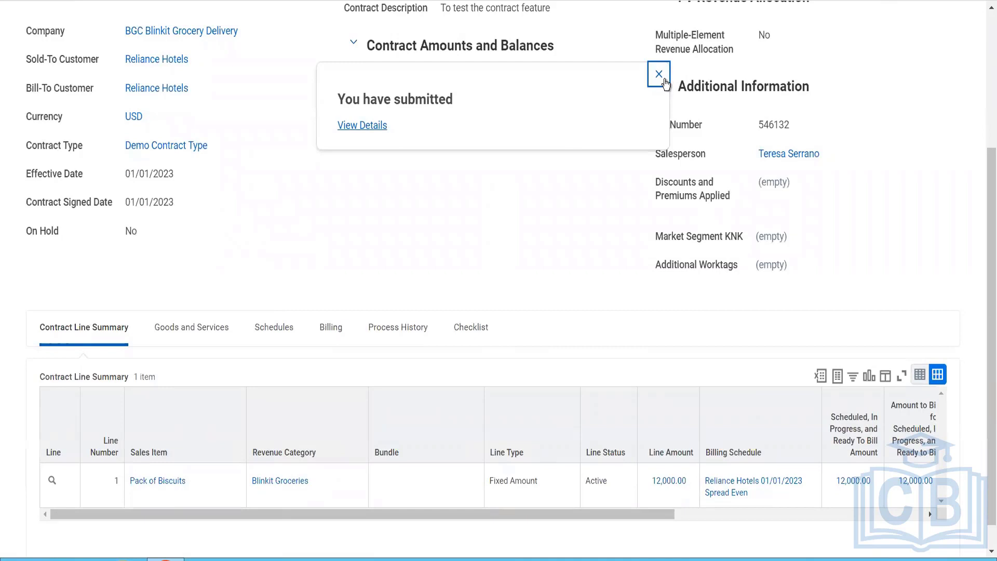
pyautogui.click(659, 74)
pyautogui.scroll(-1, 622, 234)
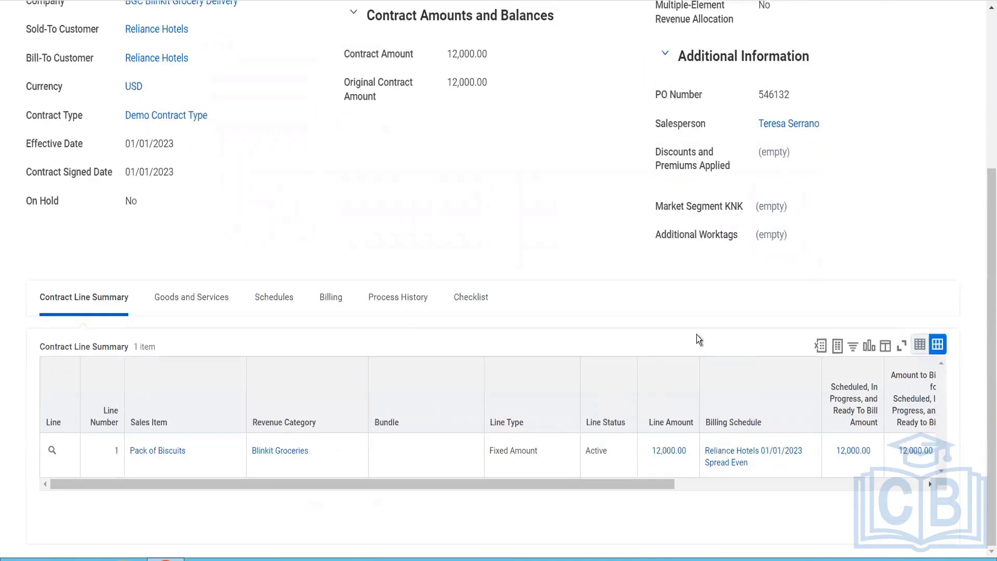
pyautogui.click(794, 489)
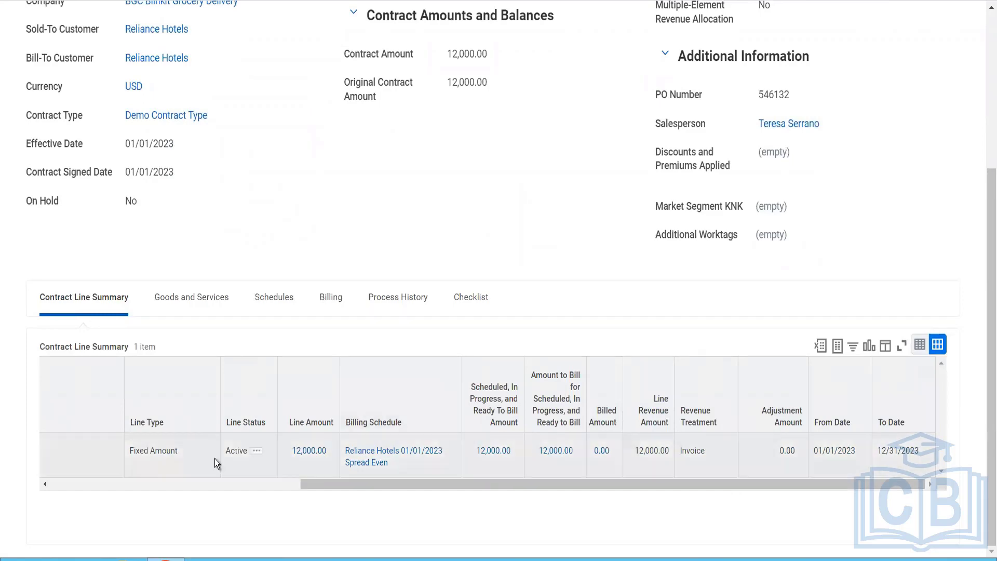
pyautogui.click(147, 488)
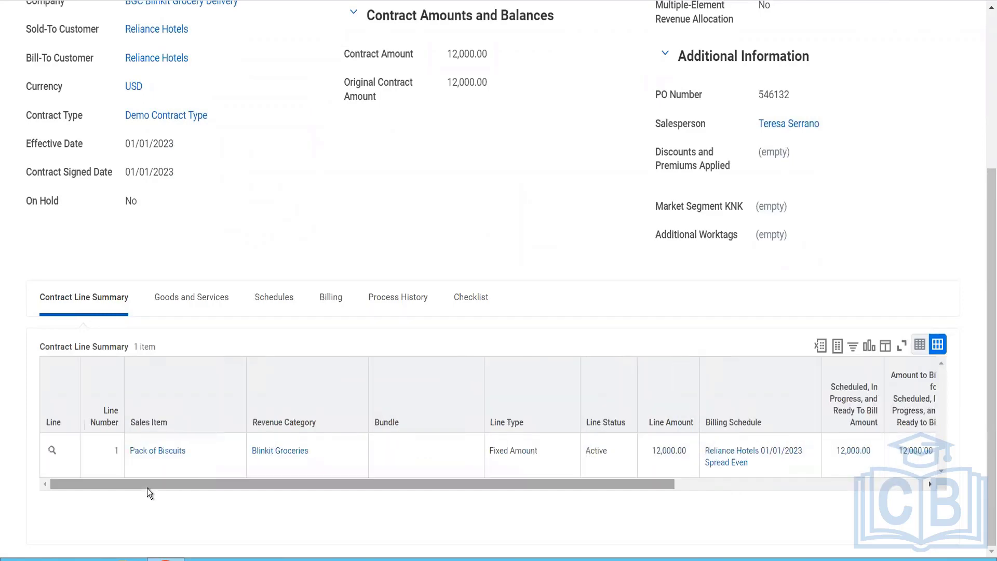
pyautogui.scroll(5, 275, 230)
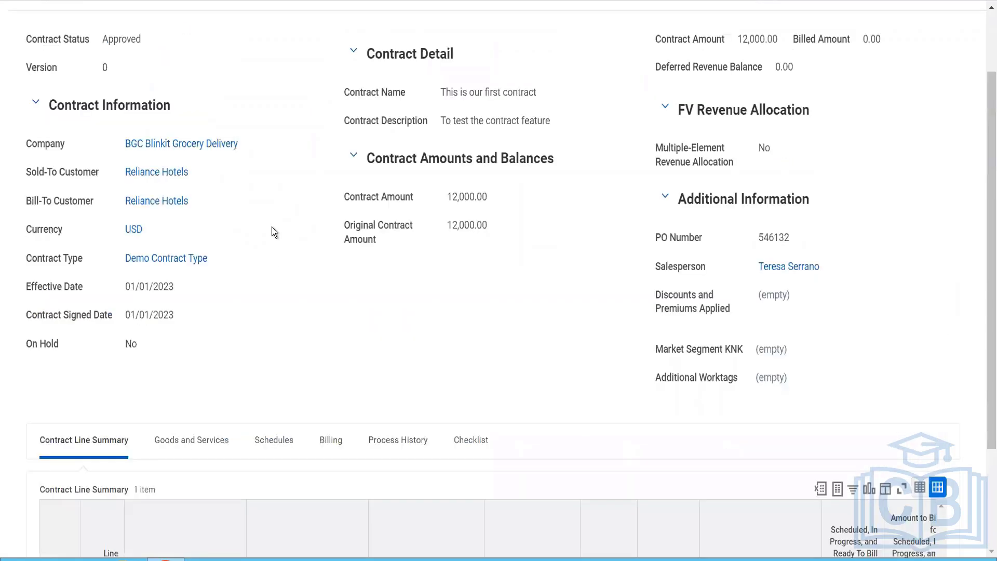
pyautogui.scroll(-5, 274, 232)
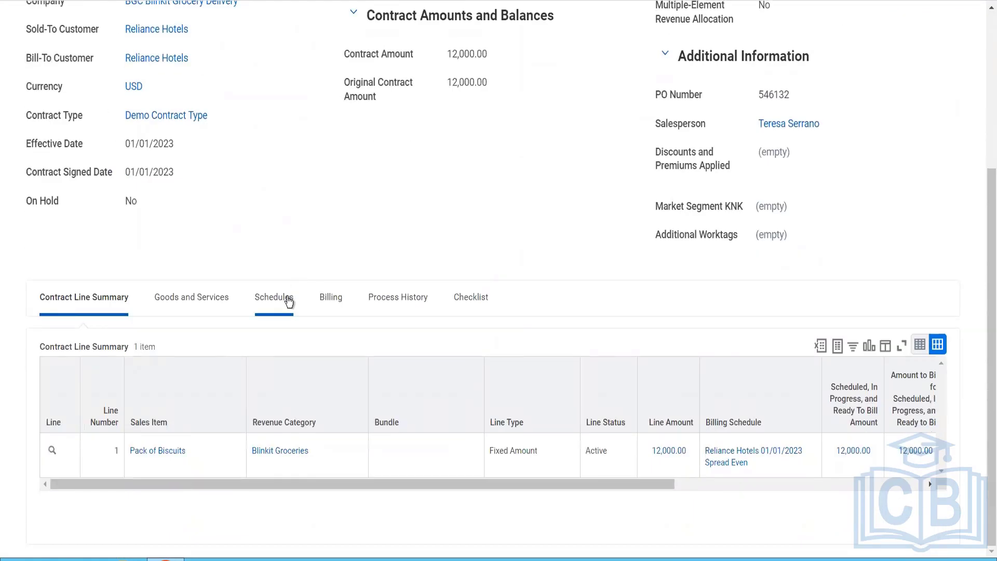
# Step: Open the Reliance Hotels Spread Even billing schedule from the contract's schedules and bring up its installments
pyautogui.click(287, 303)
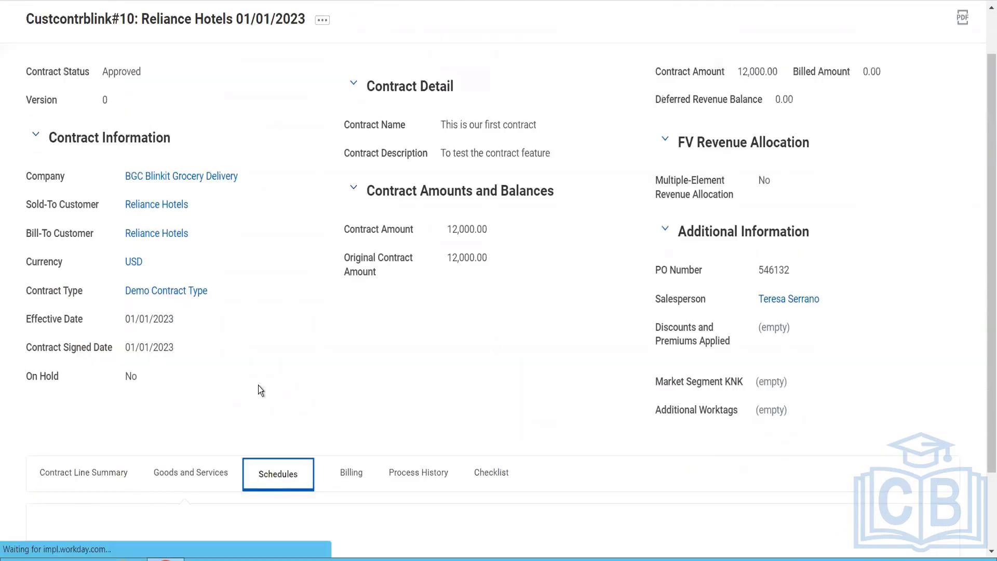
pyautogui.scroll(-3, 258, 385)
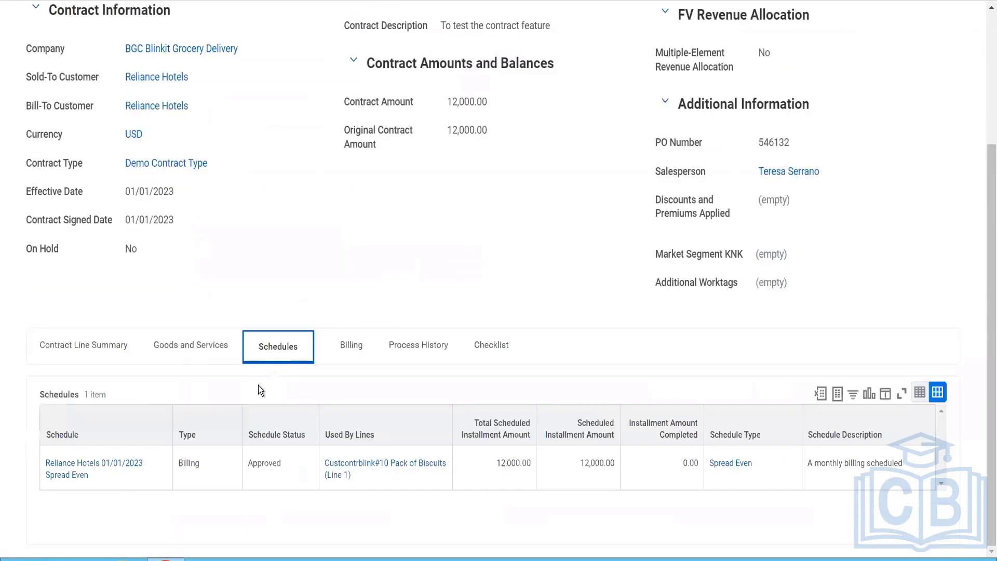
pyautogui.click(81, 469)
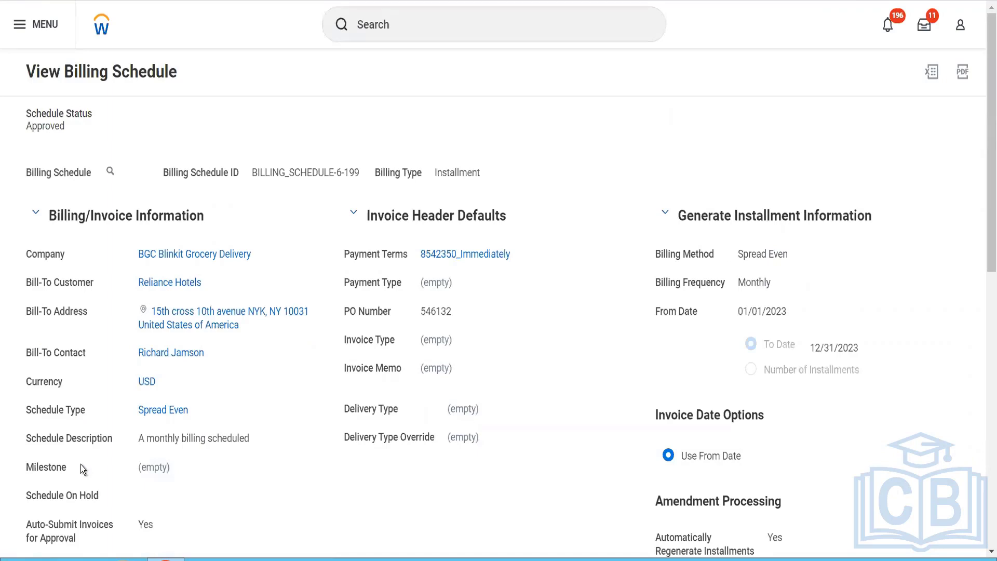
pyautogui.scroll(-10, 80, 465)
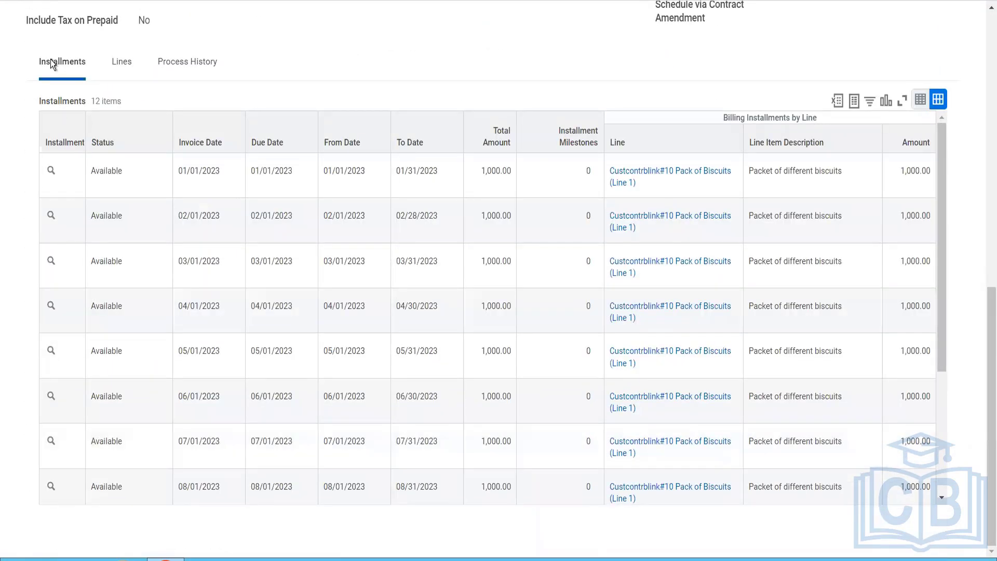
# Step: Create a customer invoice for the 01/01/2023 billing installment, keeping 01/01/2023 as the invoice date
pyautogui.click(70, 175)
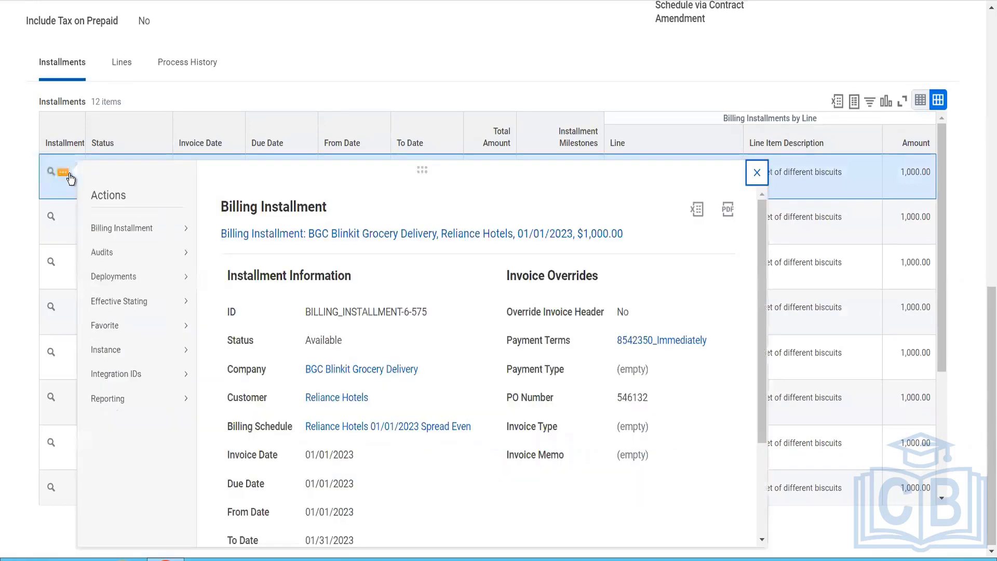
pyautogui.moveTo(184, 234)
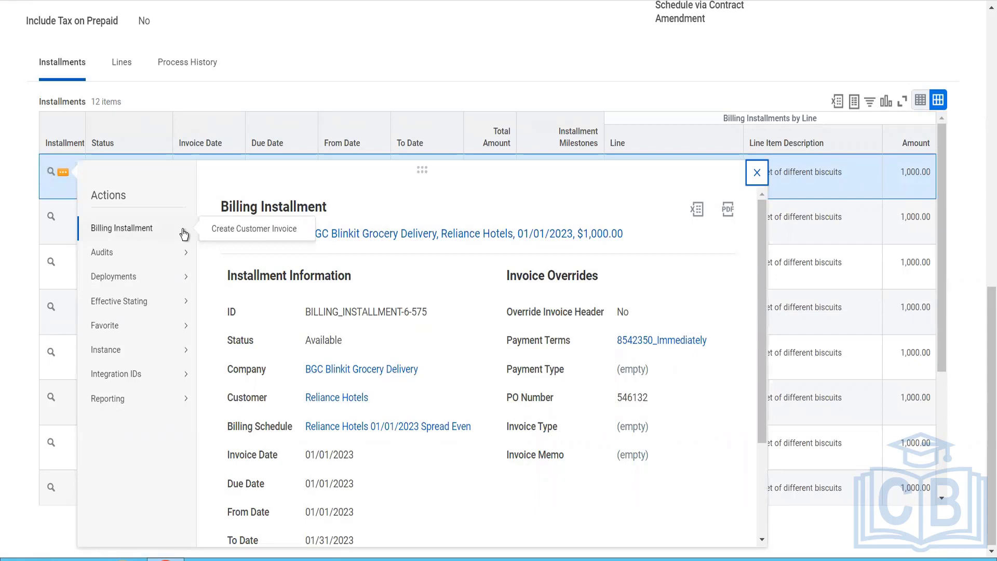
pyautogui.click(242, 229)
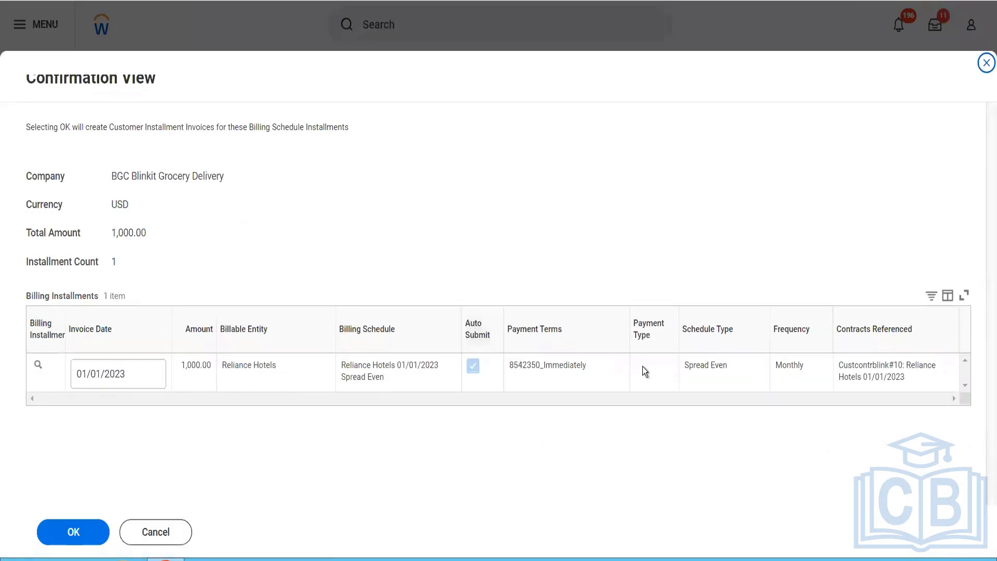
pyautogui.click(102, 532)
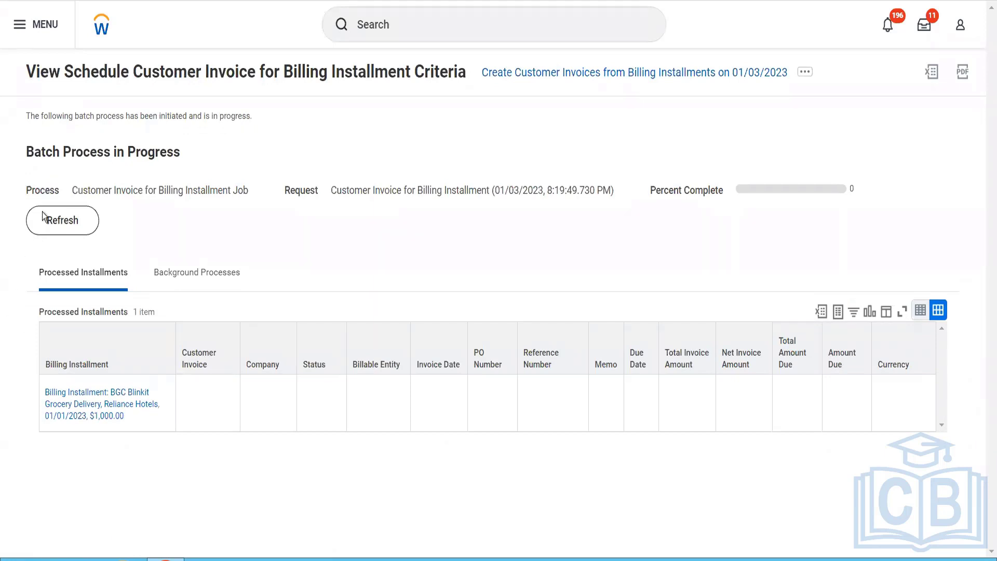
# Step: Refresh the customer invoice batch process until it completes
pyautogui.click(78, 232)
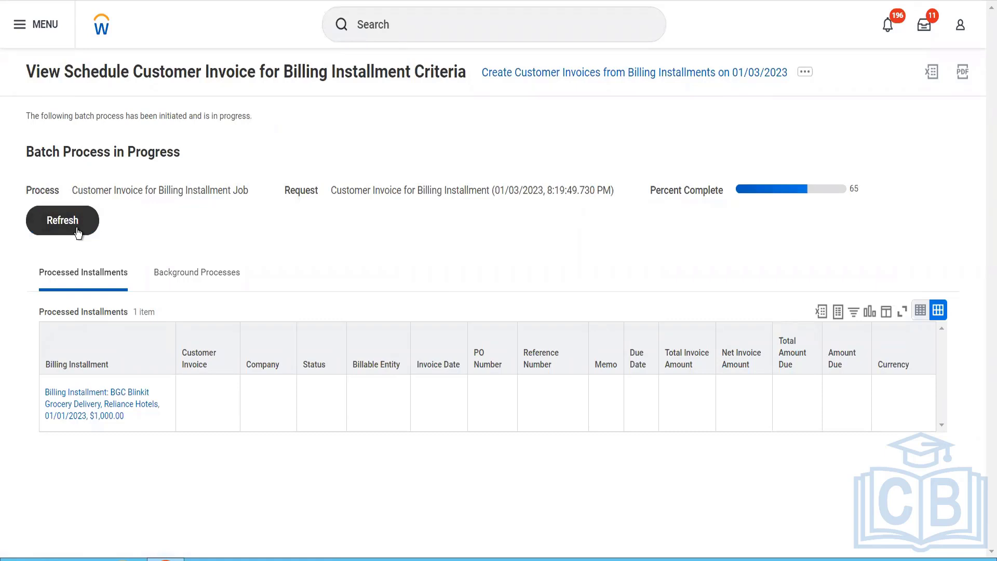
pyautogui.click(78, 232)
pyautogui.click(78, 232)
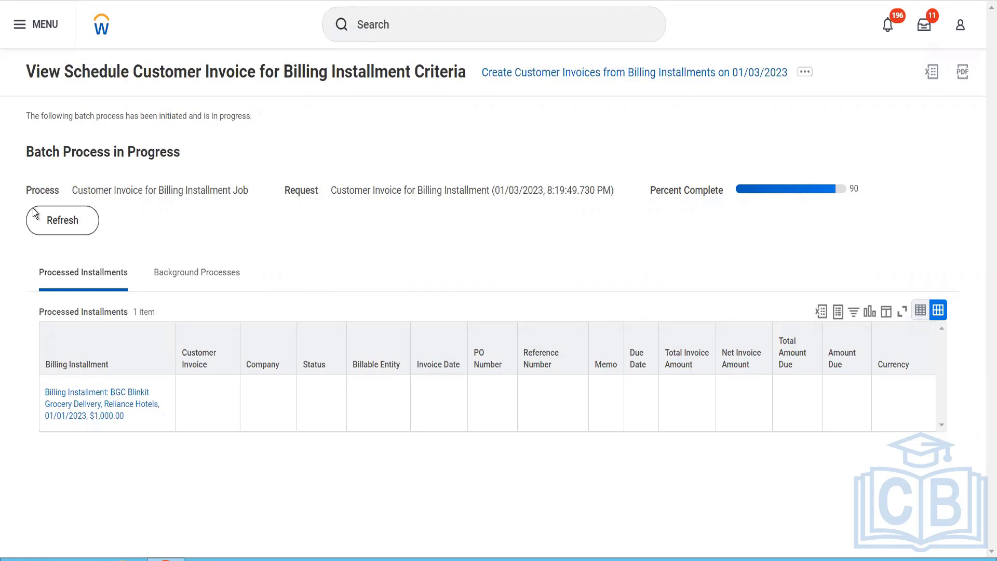
pyautogui.click(53, 223)
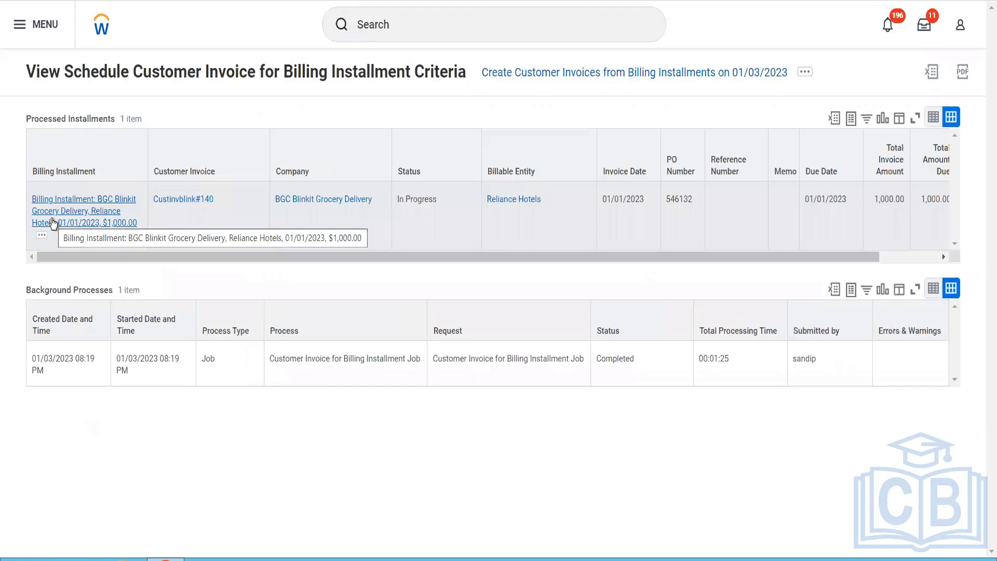
# Step: Open the newly created customer invoice and review its header details and every column of its invoice line
pyautogui.click(179, 200)
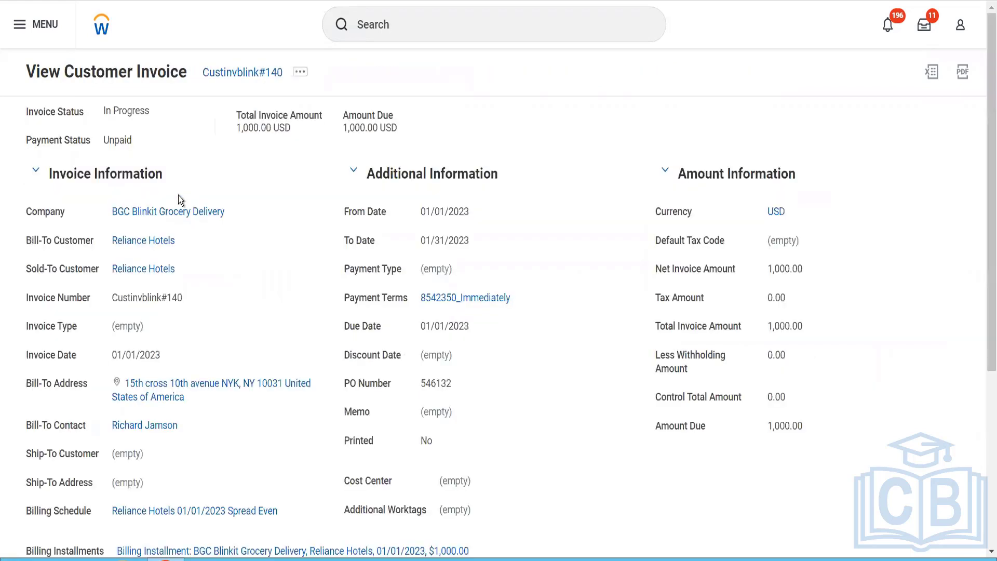
pyautogui.scroll(-2, 179, 196)
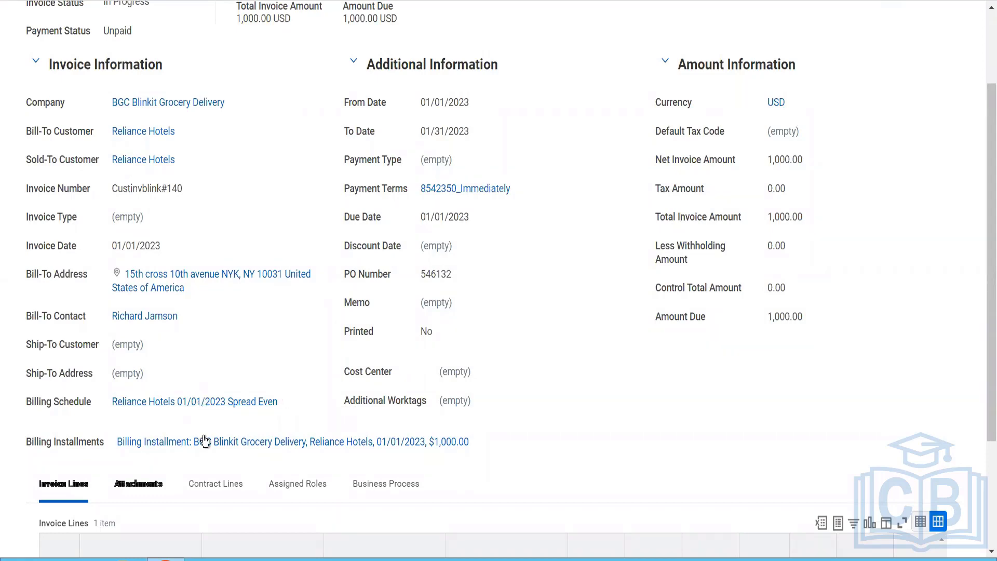
pyautogui.scroll(-3, 205, 442)
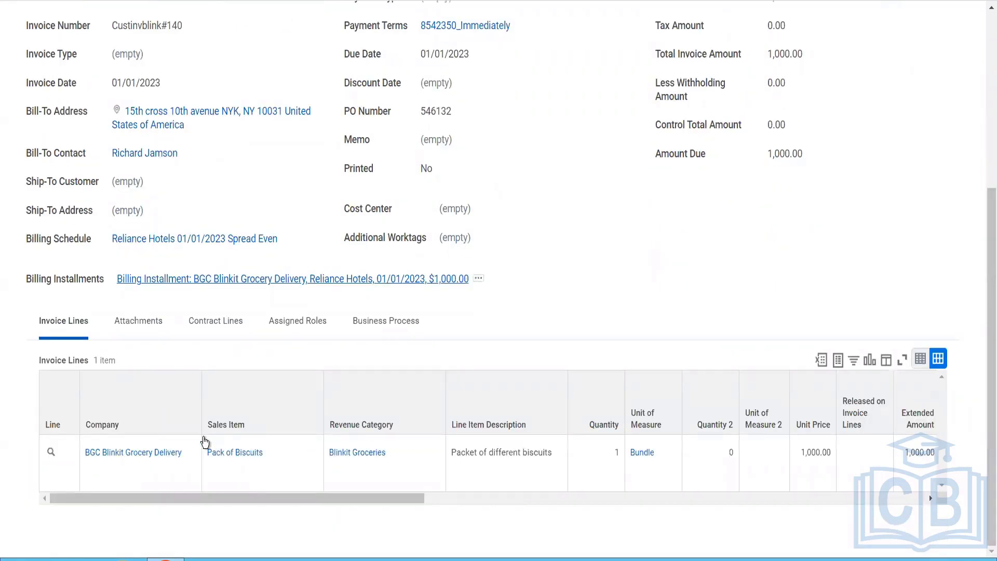
pyautogui.click(585, 496)
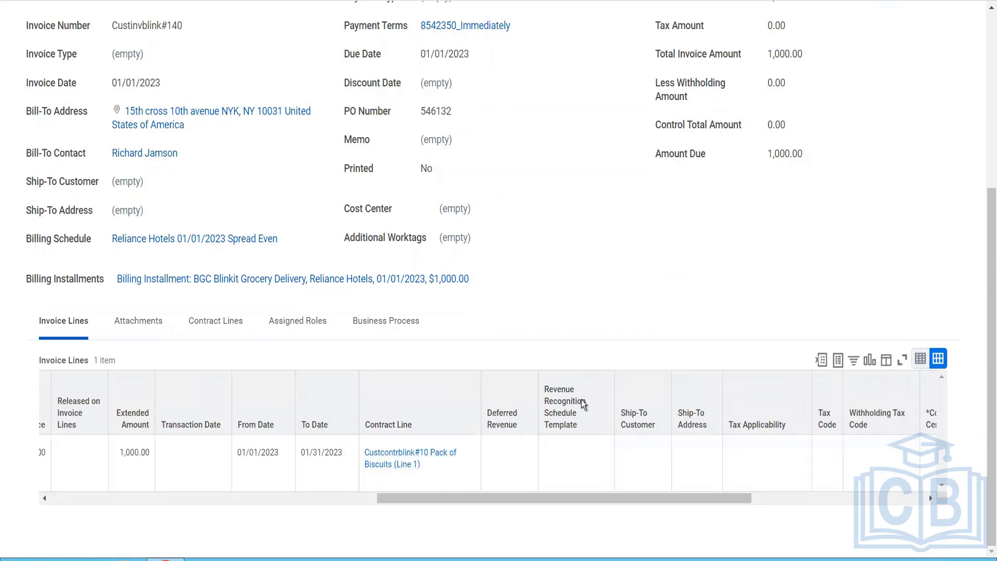
pyautogui.moveTo(638, 496); pyautogui.dragTo(830, 494)
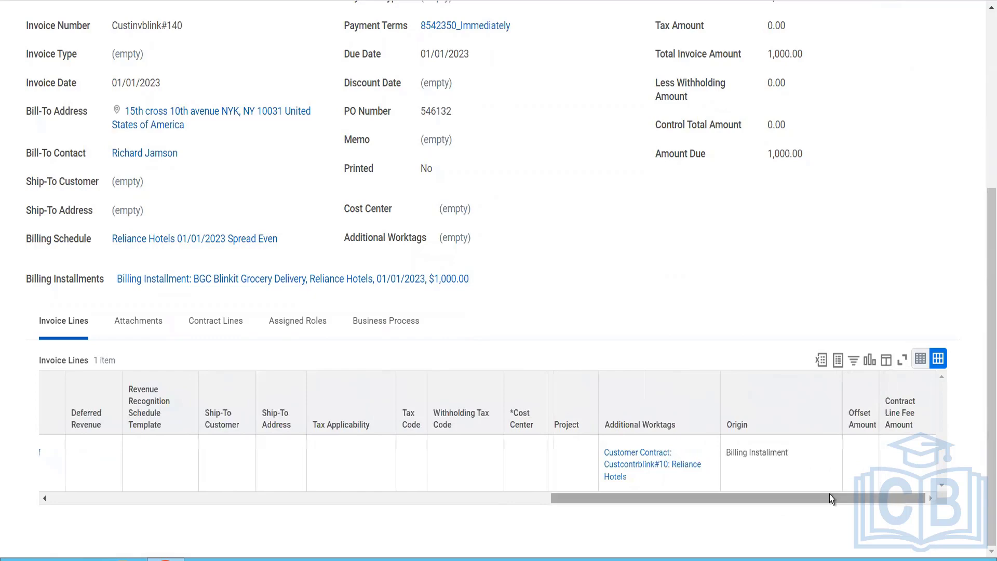
# Step: Open the customer contract from the invoice line's worktags and examine its billing terms and schedule amounts
pyautogui.click(638, 459)
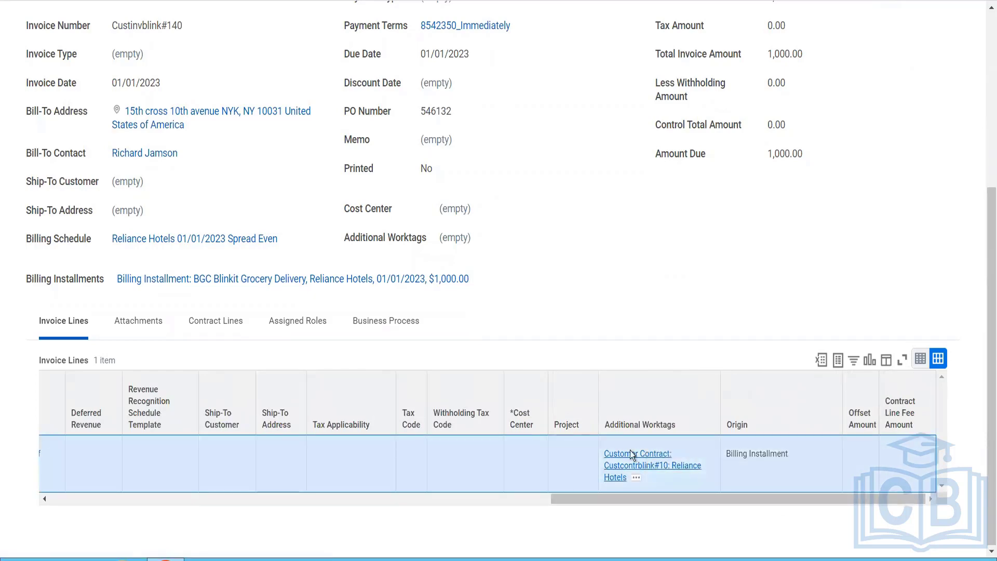
pyautogui.scroll(-2, 431, 365)
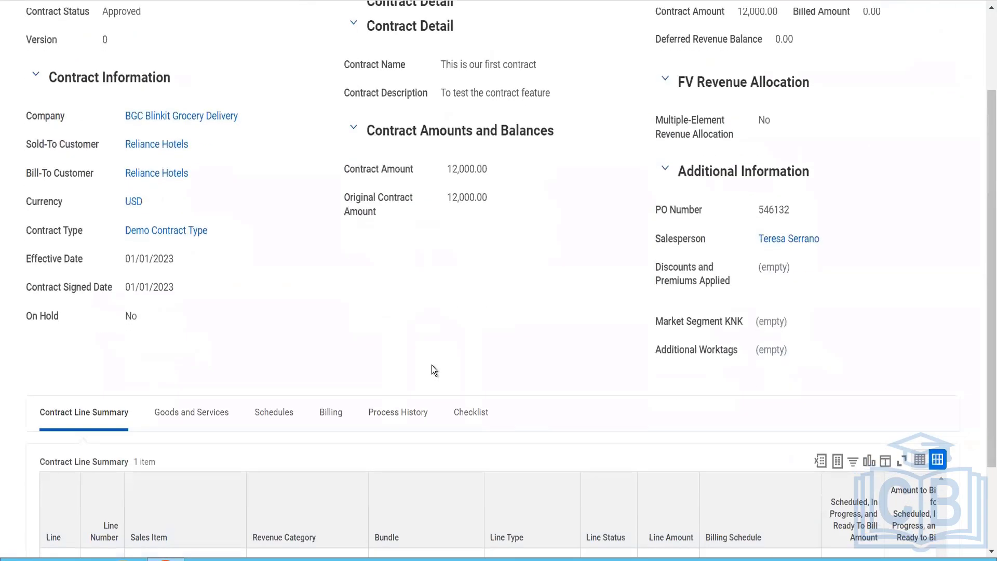
pyautogui.scroll(-1, 433, 365)
pyautogui.click(339, 355)
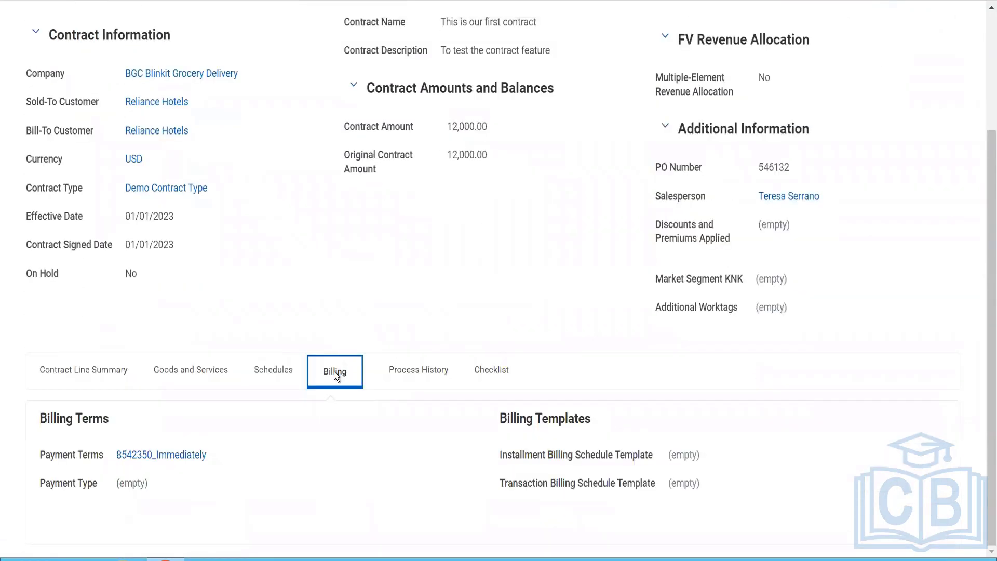
pyautogui.click(280, 372)
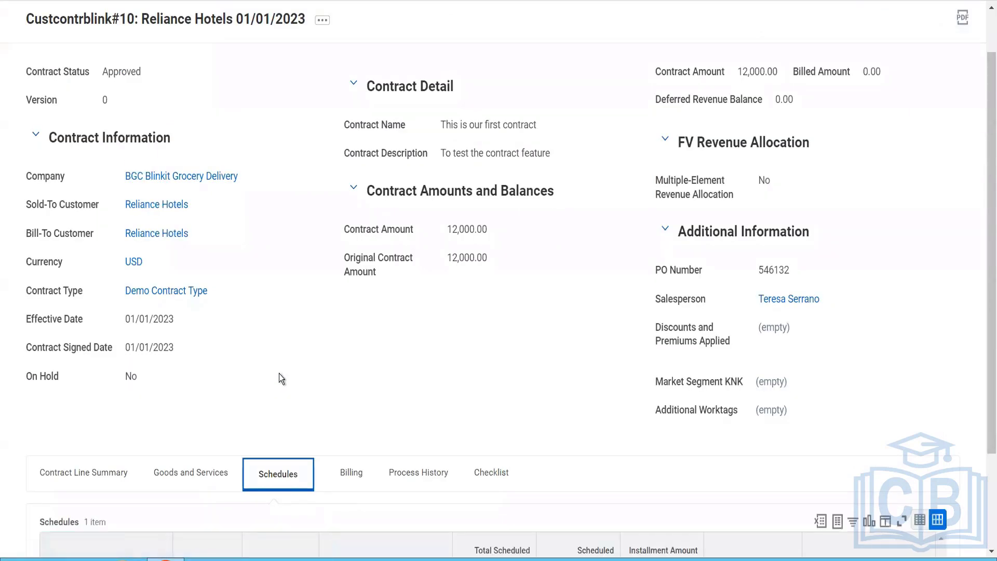
pyautogui.scroll(-1, 396, 337)
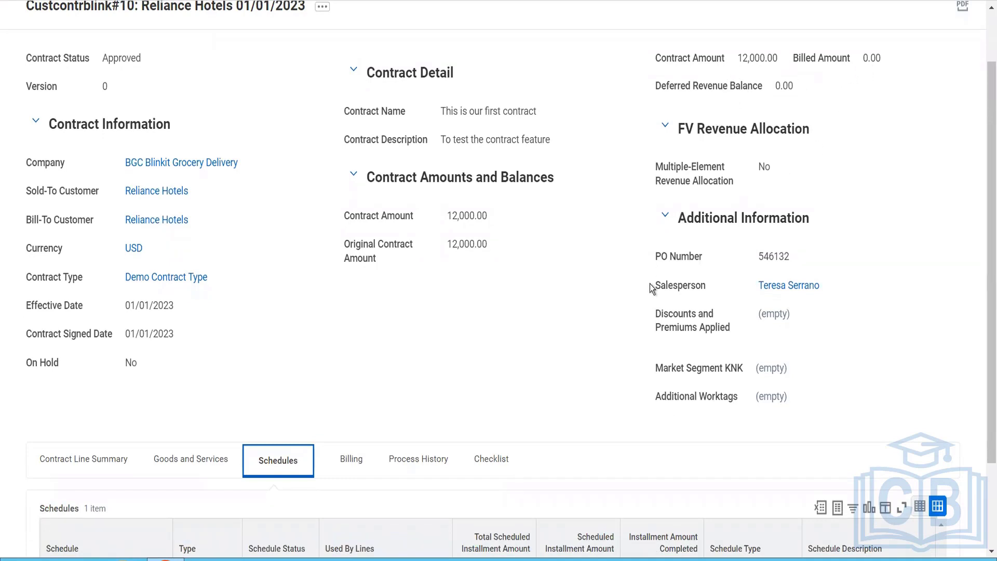
pyautogui.scroll(-2, 649, 284)
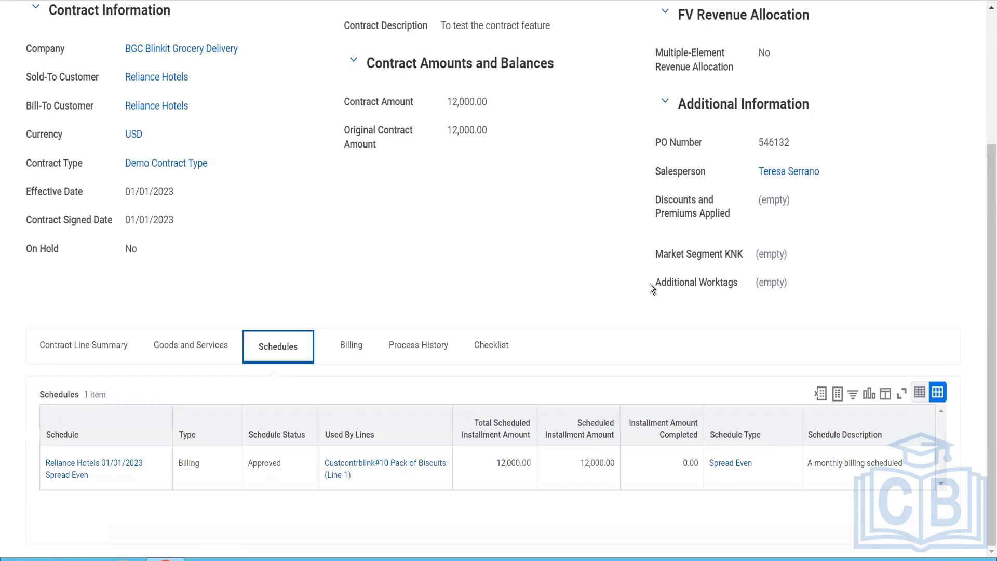